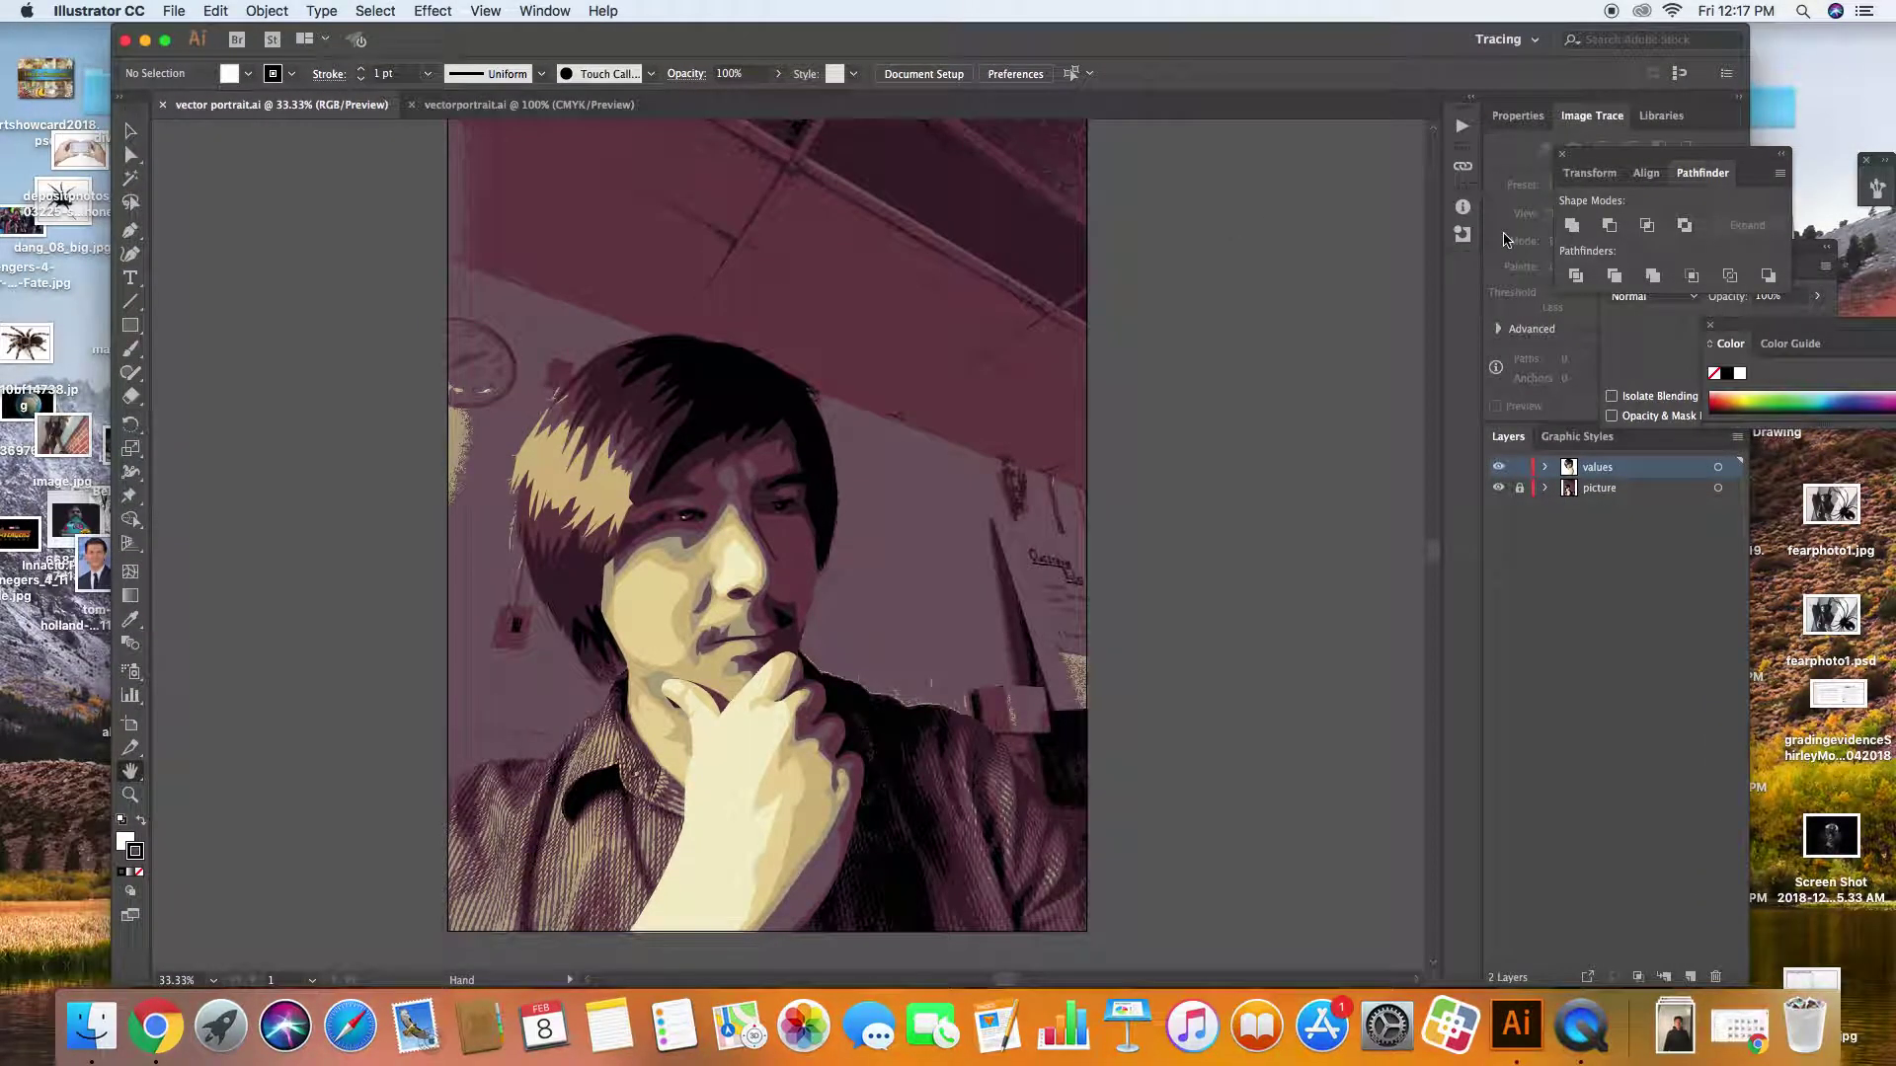
Close the floating Pathfinder panel group and hide the picture layer to expose white gaps around the traced hand
left_click(1562, 154)
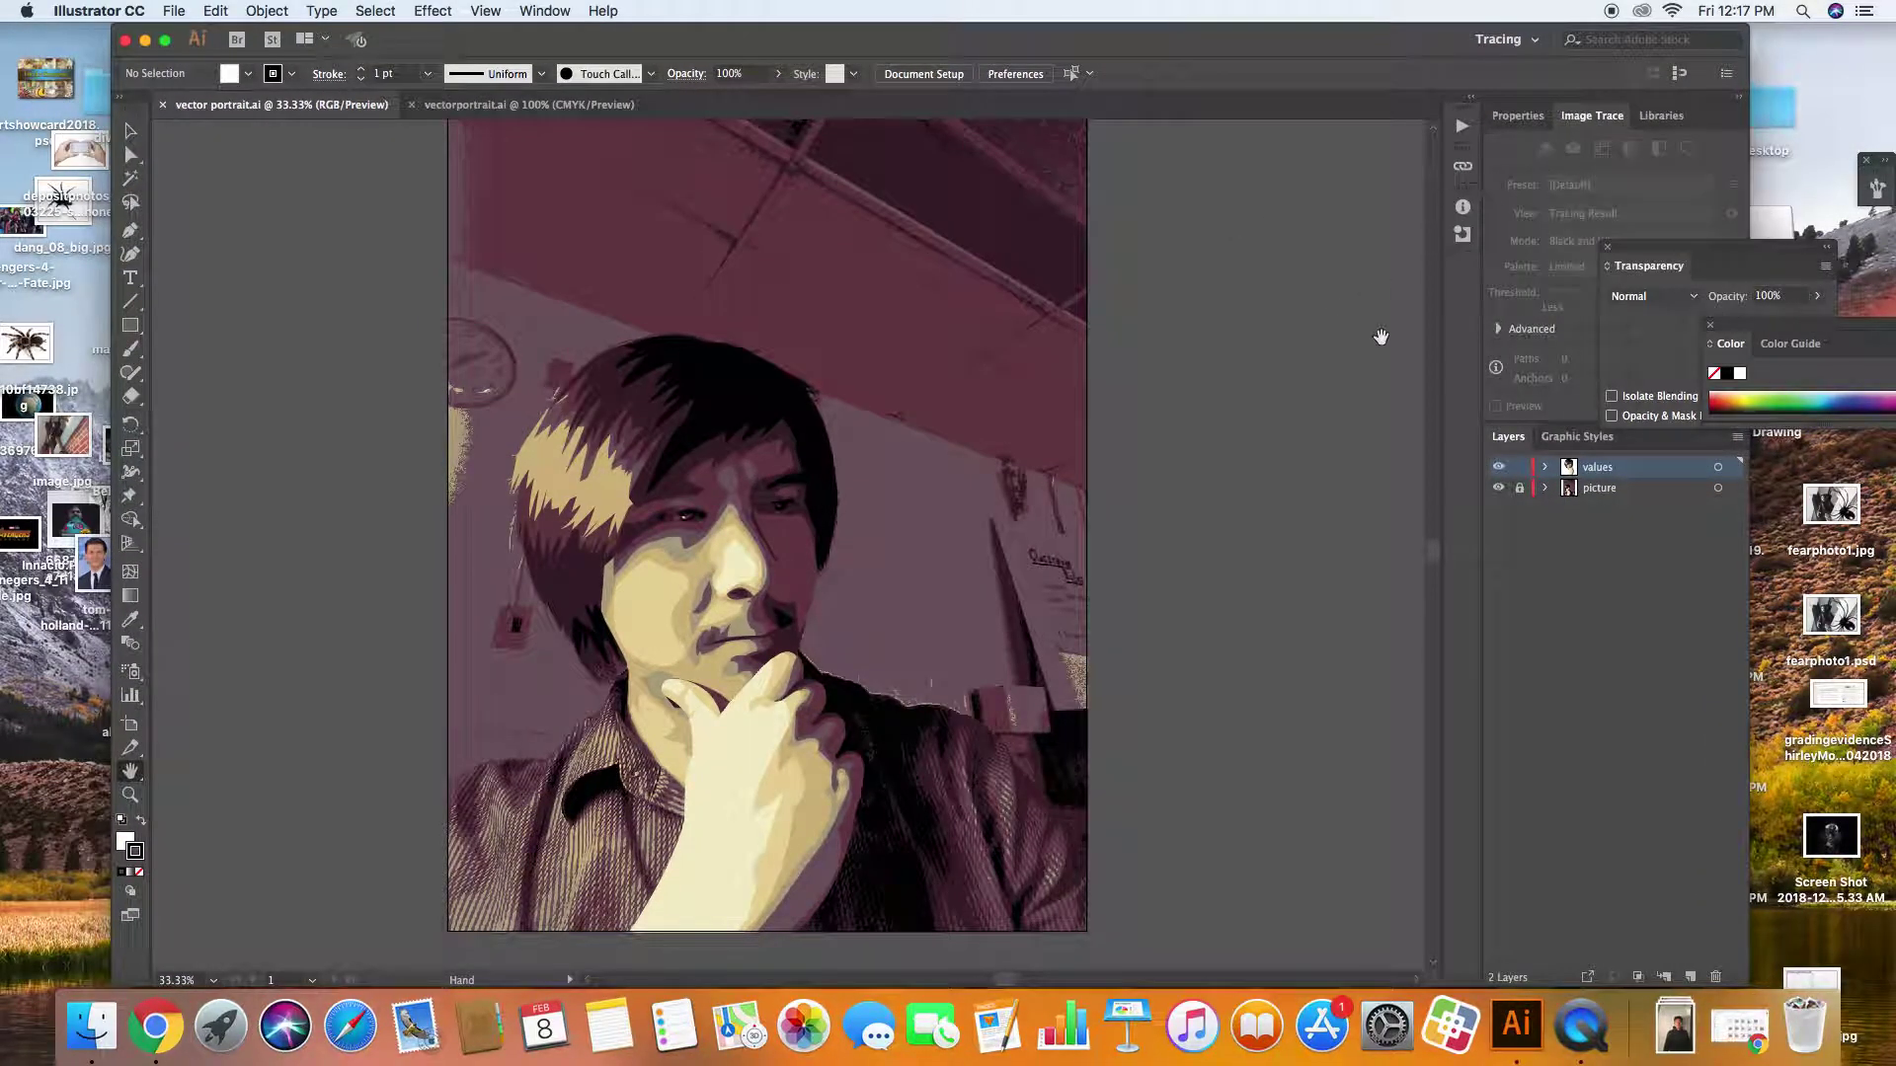
left_click(1501, 490)
left_click(1500, 491)
left_click(1501, 490)
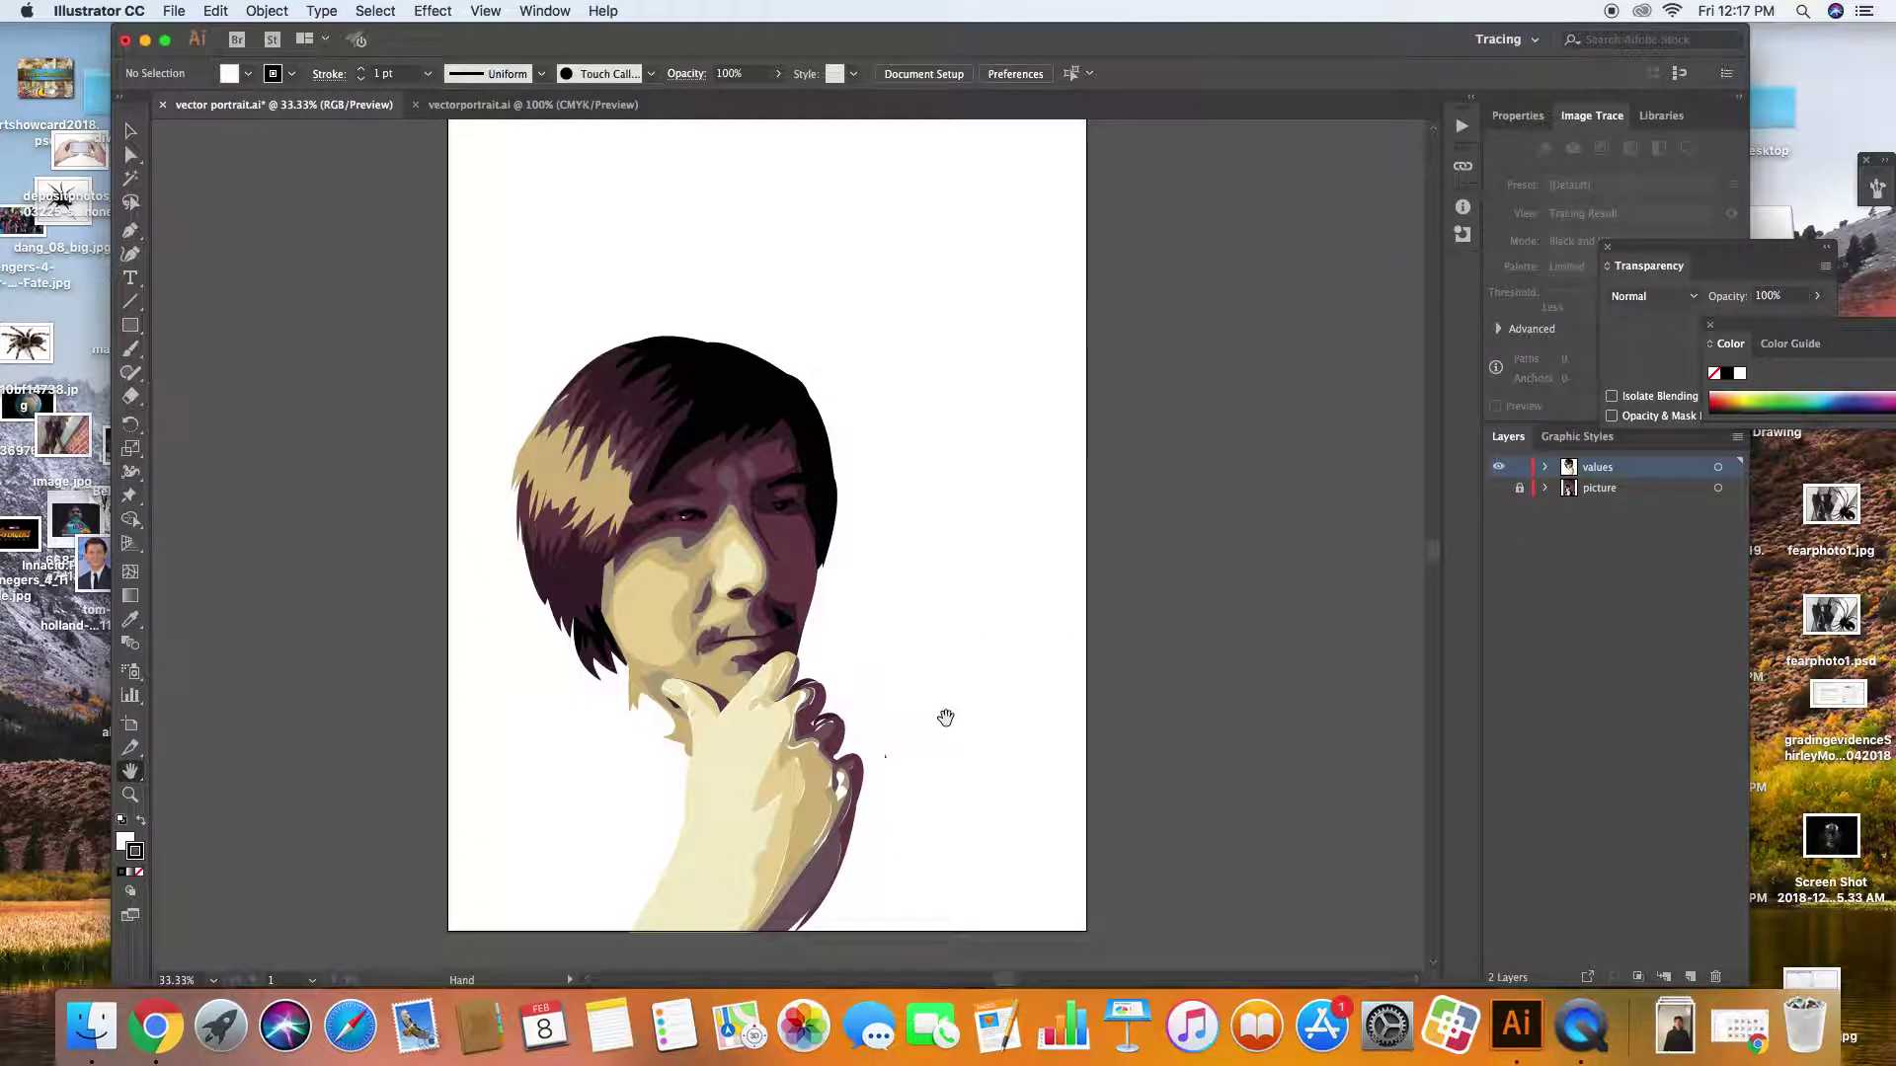
key("super+equal")
key("super+equal")
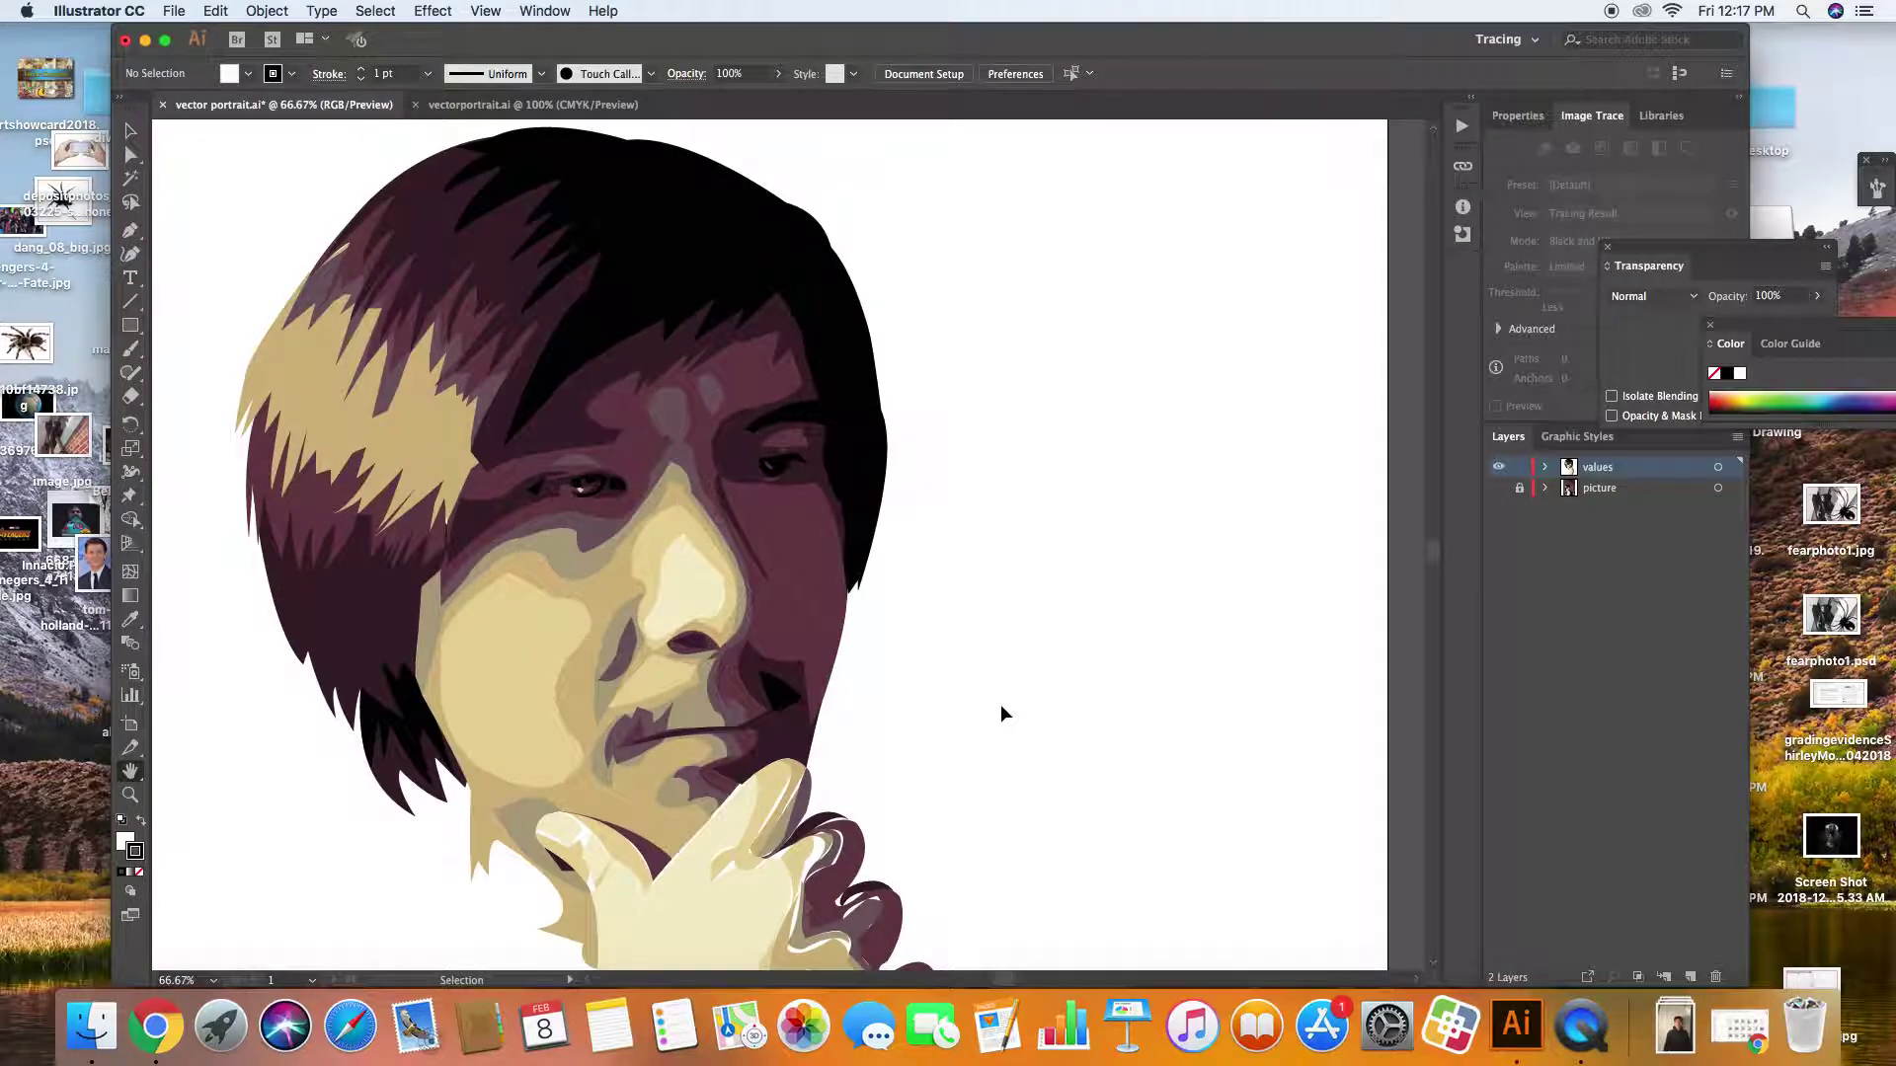
left_click_drag(1437, 560, 1438, 597)
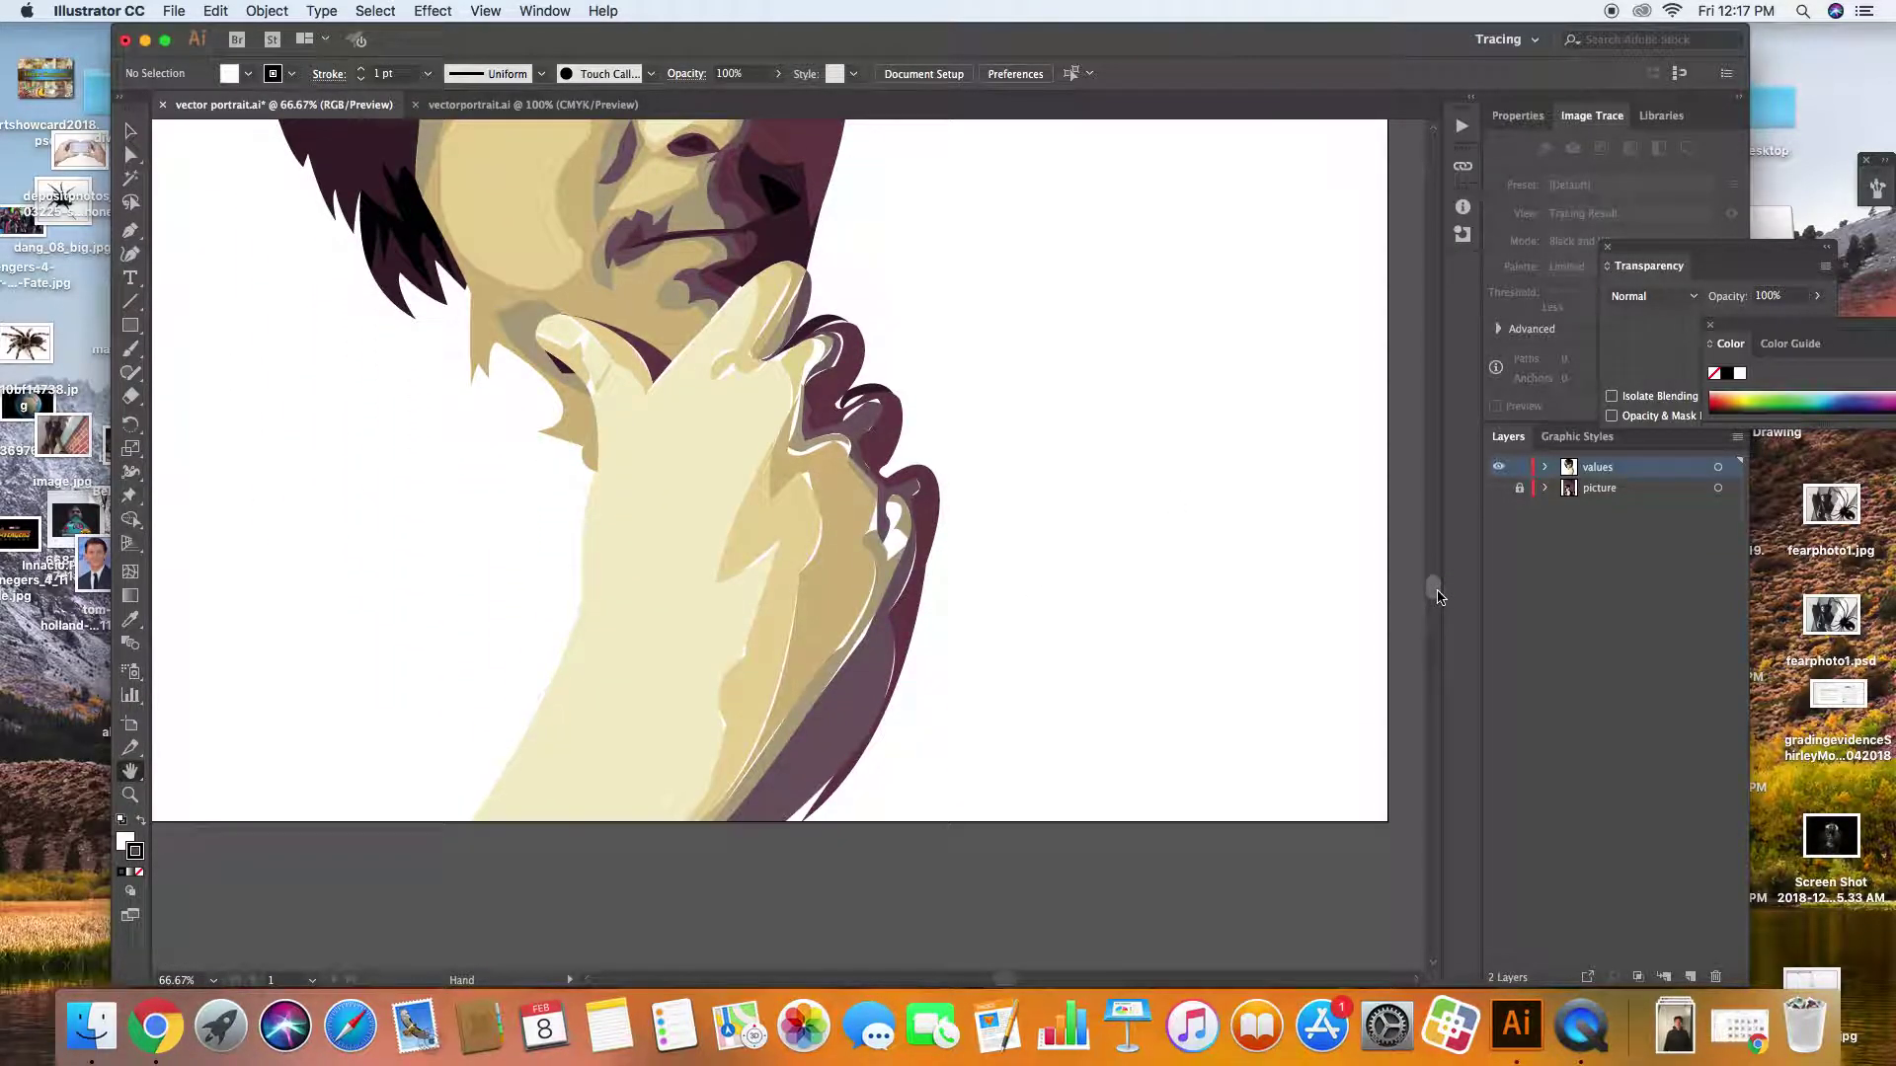
Compare the values layer with the source picture around the hand by toggling layer visibility, leaving only the values layer shown
left_click(1497, 490)
left_click(1498, 466)
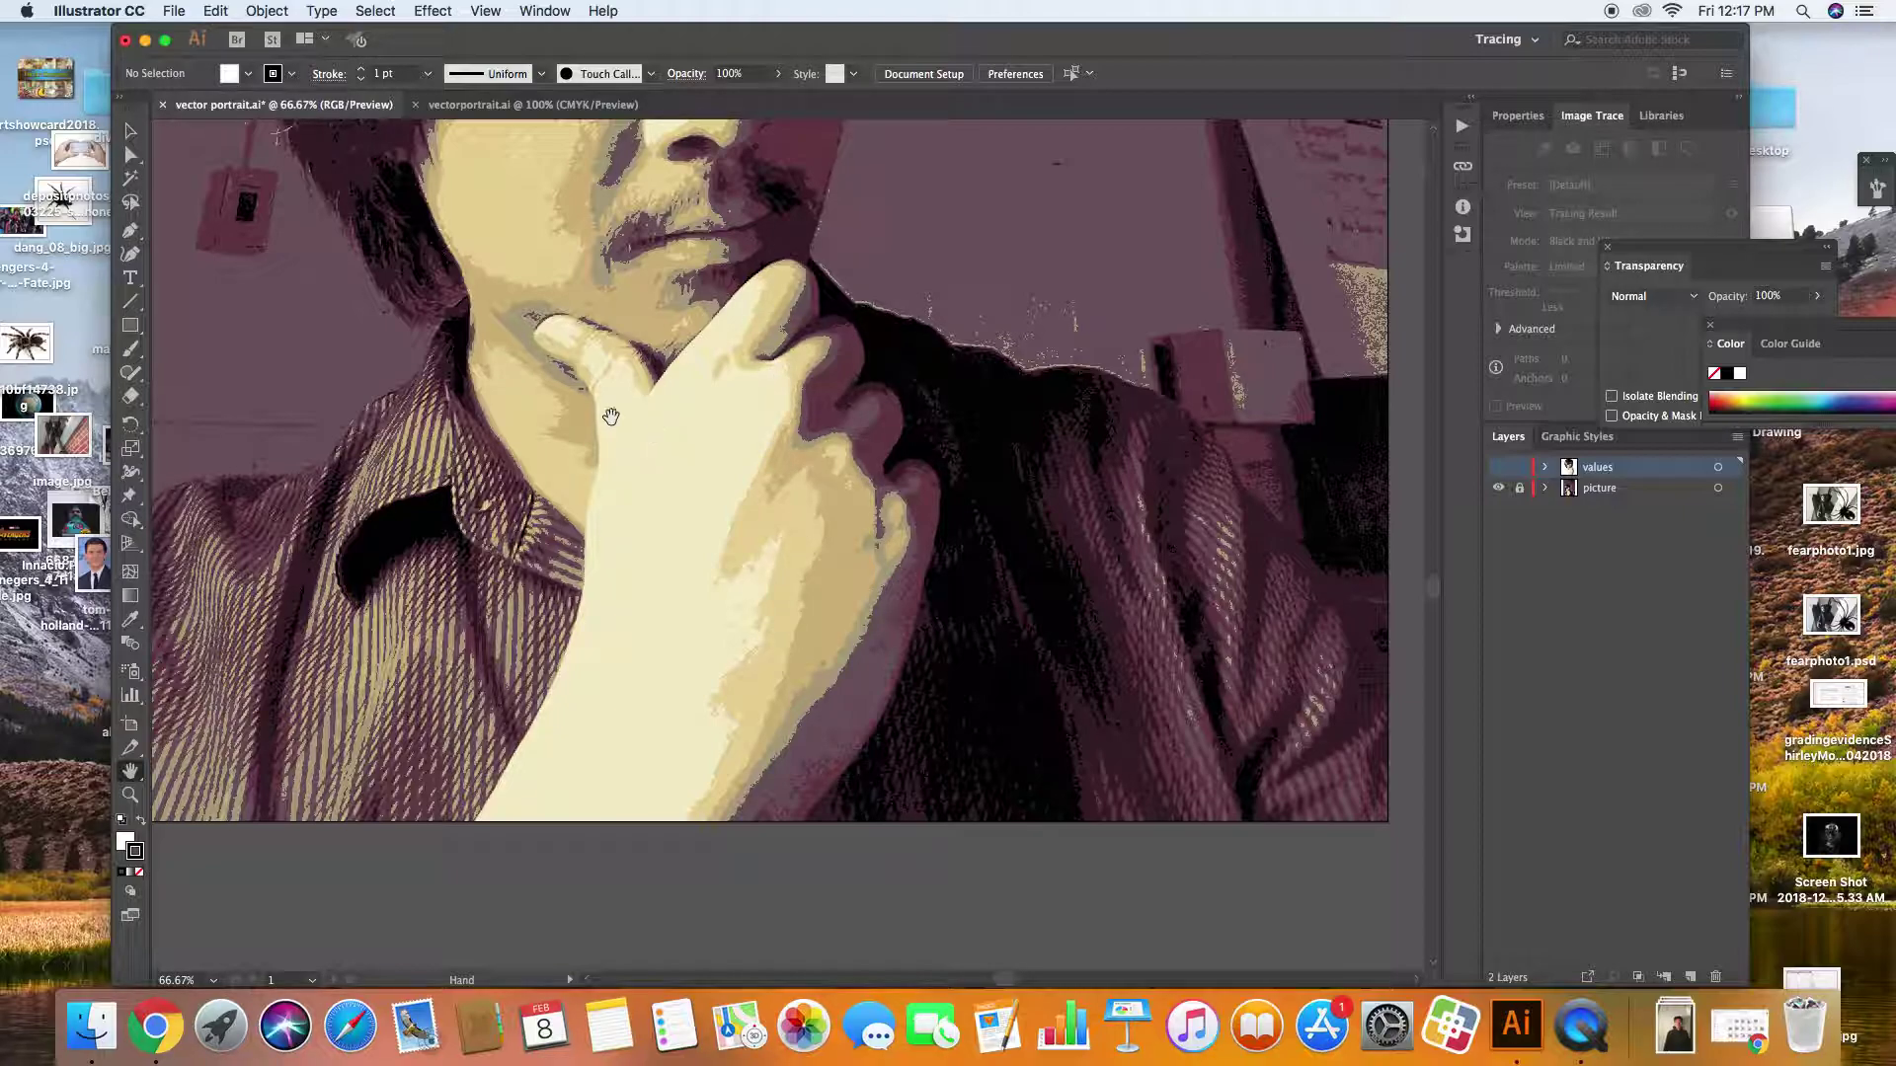
left_click(128, 230)
left_click(1500, 487)
left_click(1499, 467)
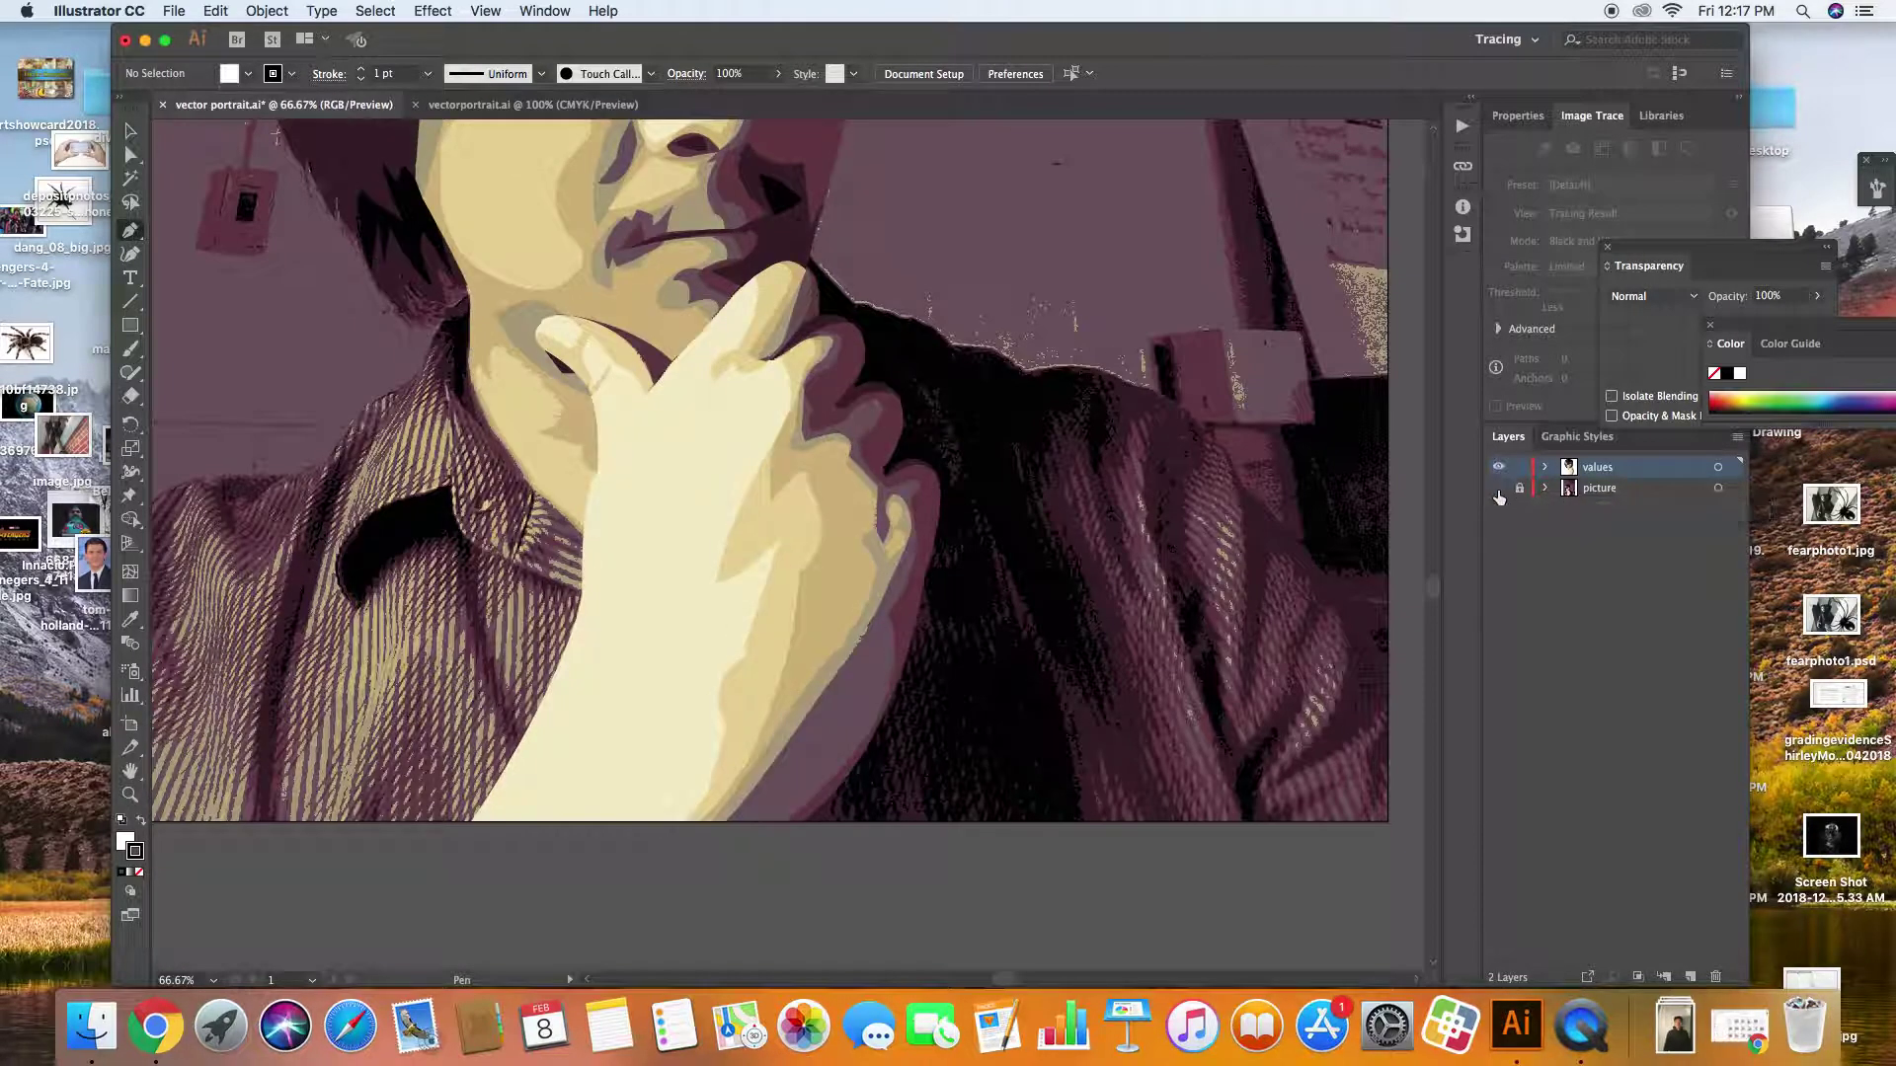
left_click(1499, 487)
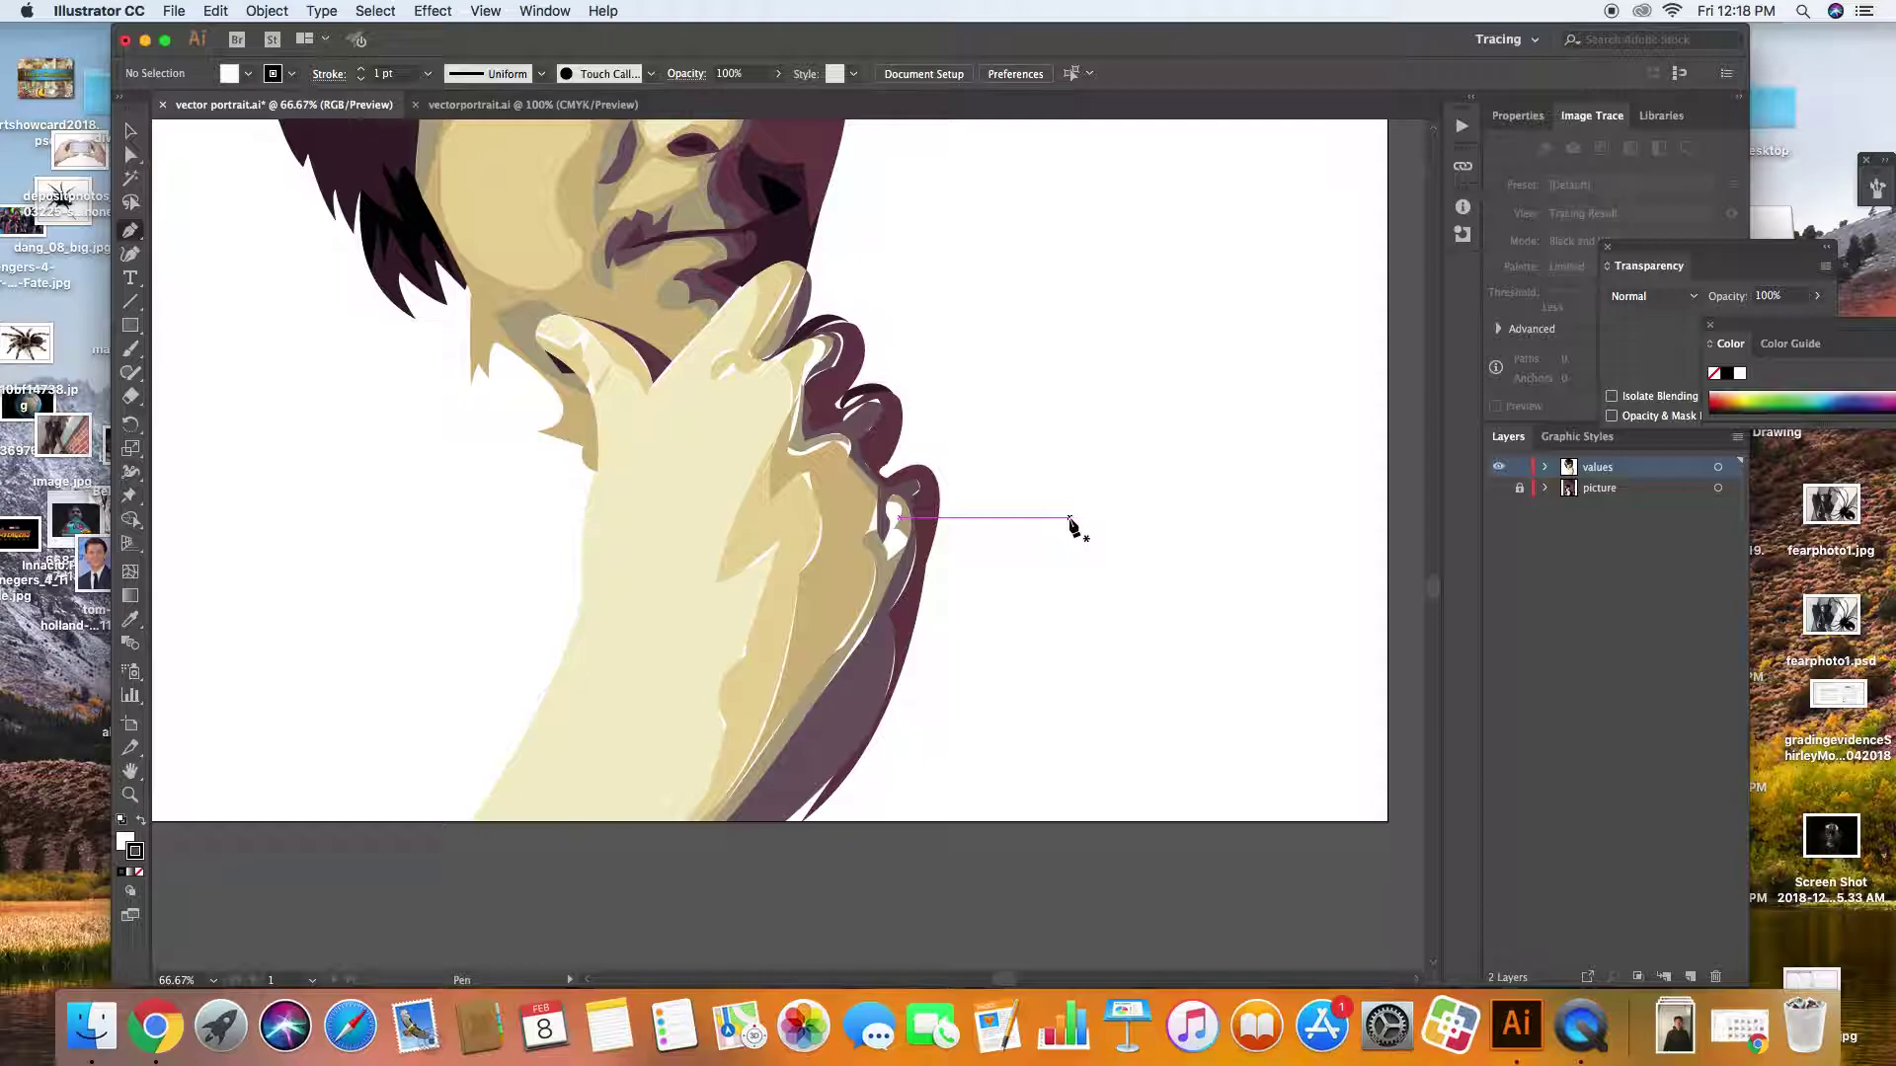
left_click(1498, 489)
left_click(1498, 489)
left_click(1498, 488)
left_click(1498, 489)
left_click(1498, 489)
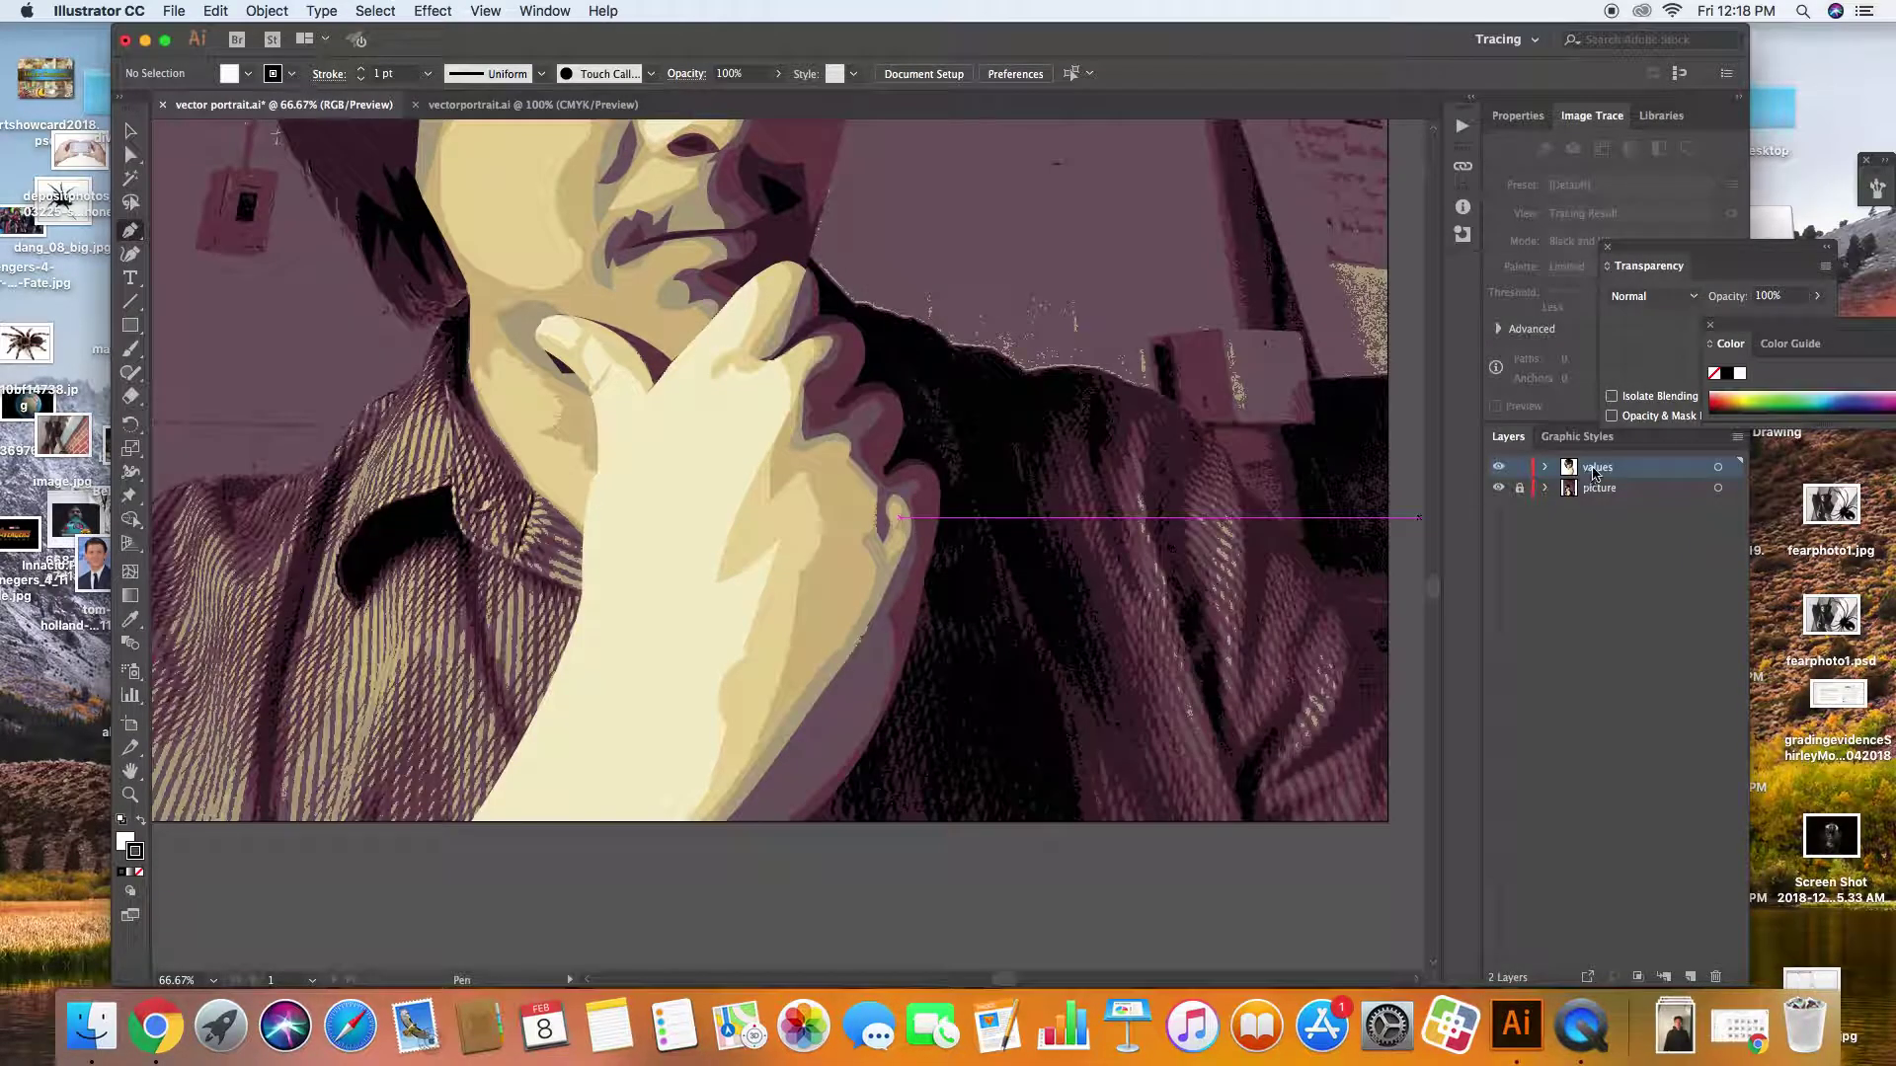
left_click(1498, 489)
left_click(1498, 489)
left_click(1498, 488)
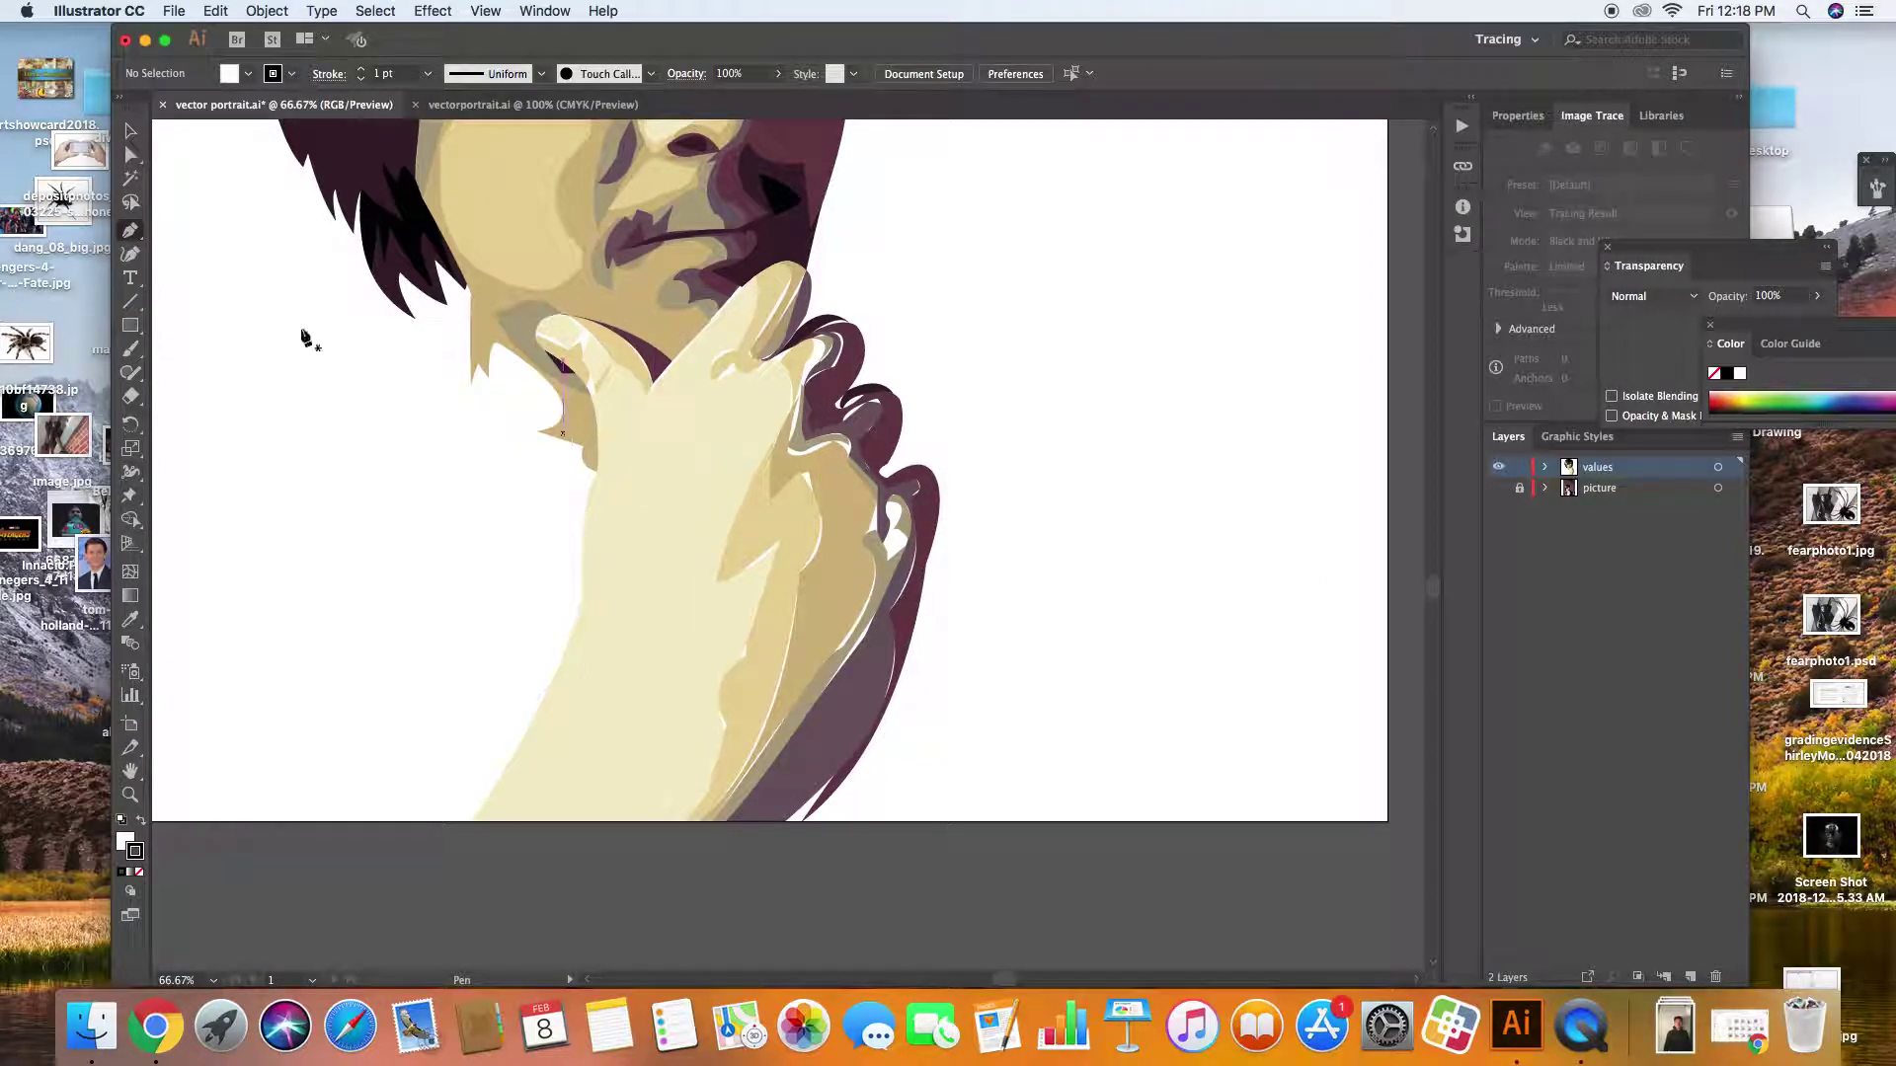
Try to reshape the tan hand shape by adjusting its anchor point beside the white gap near the lowest knuckle
left_click(131, 155)
left_click(904, 538)
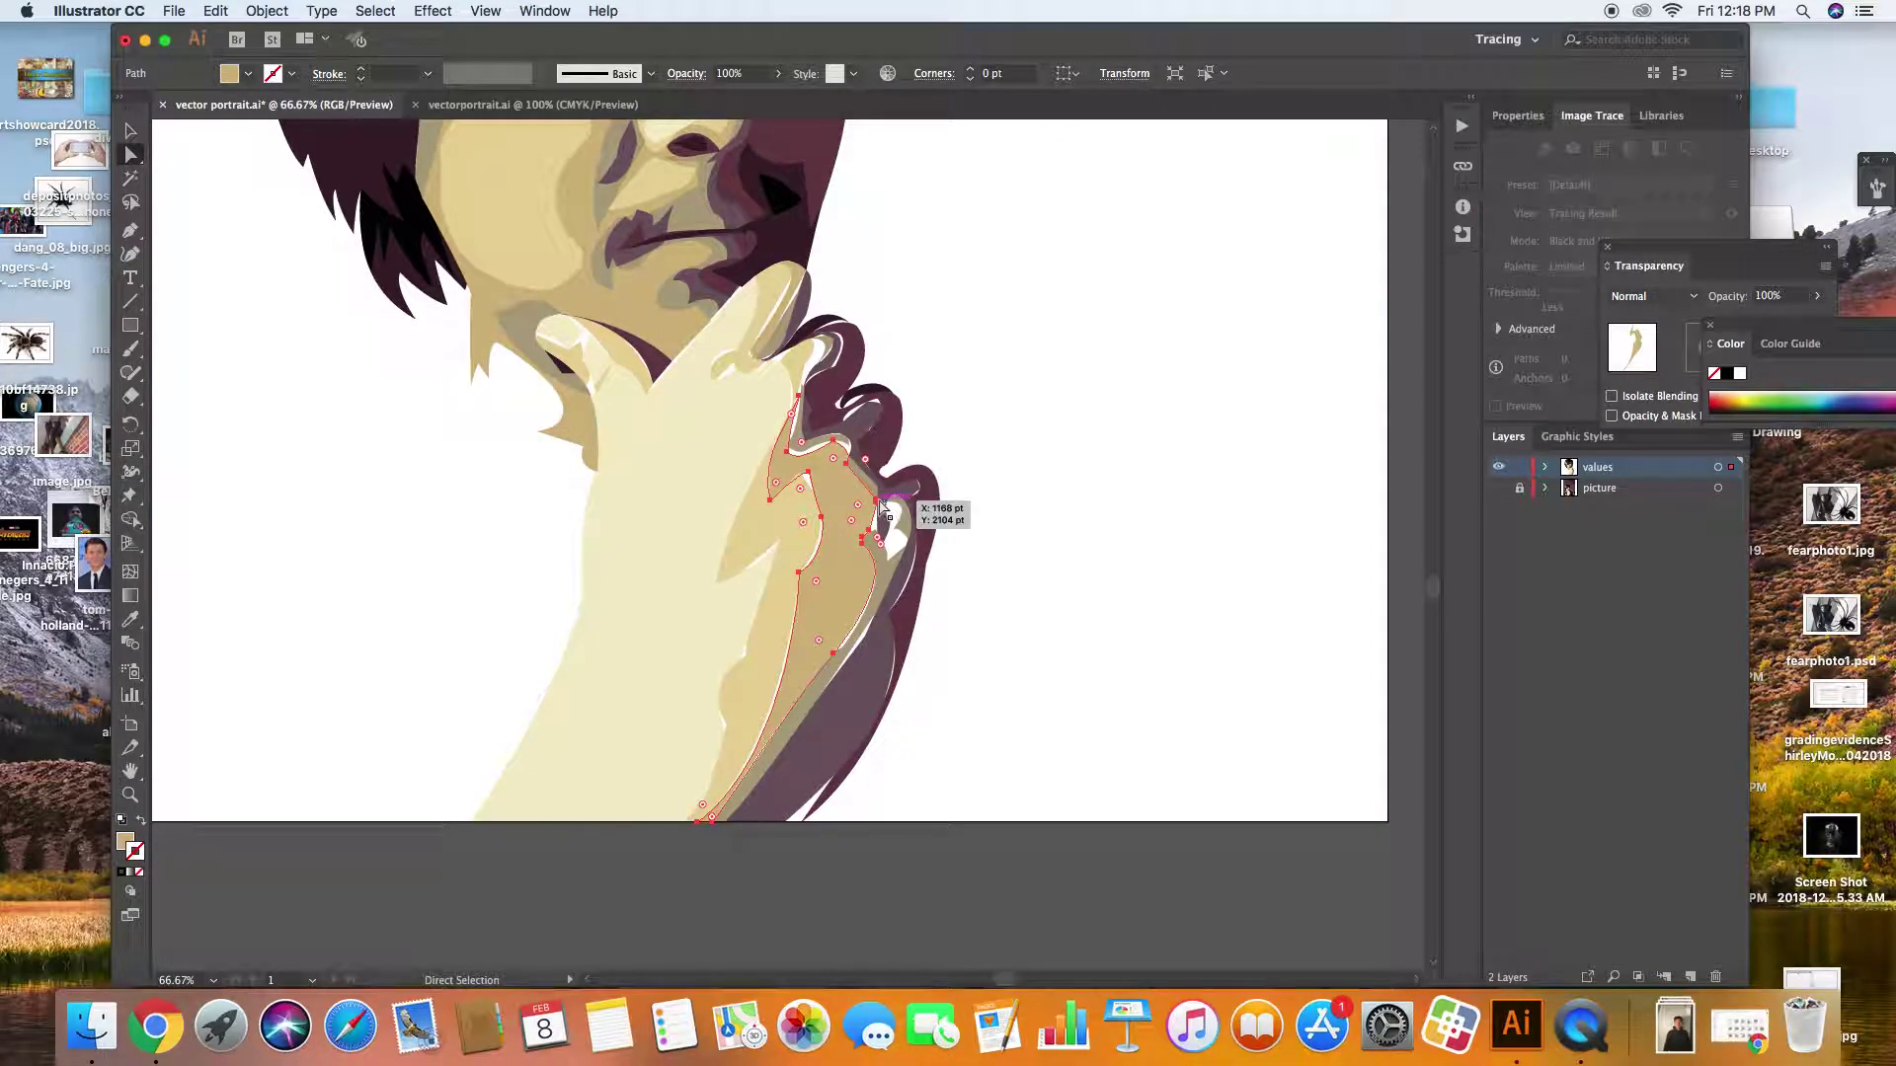
left_click(880, 502)
key("Delete")
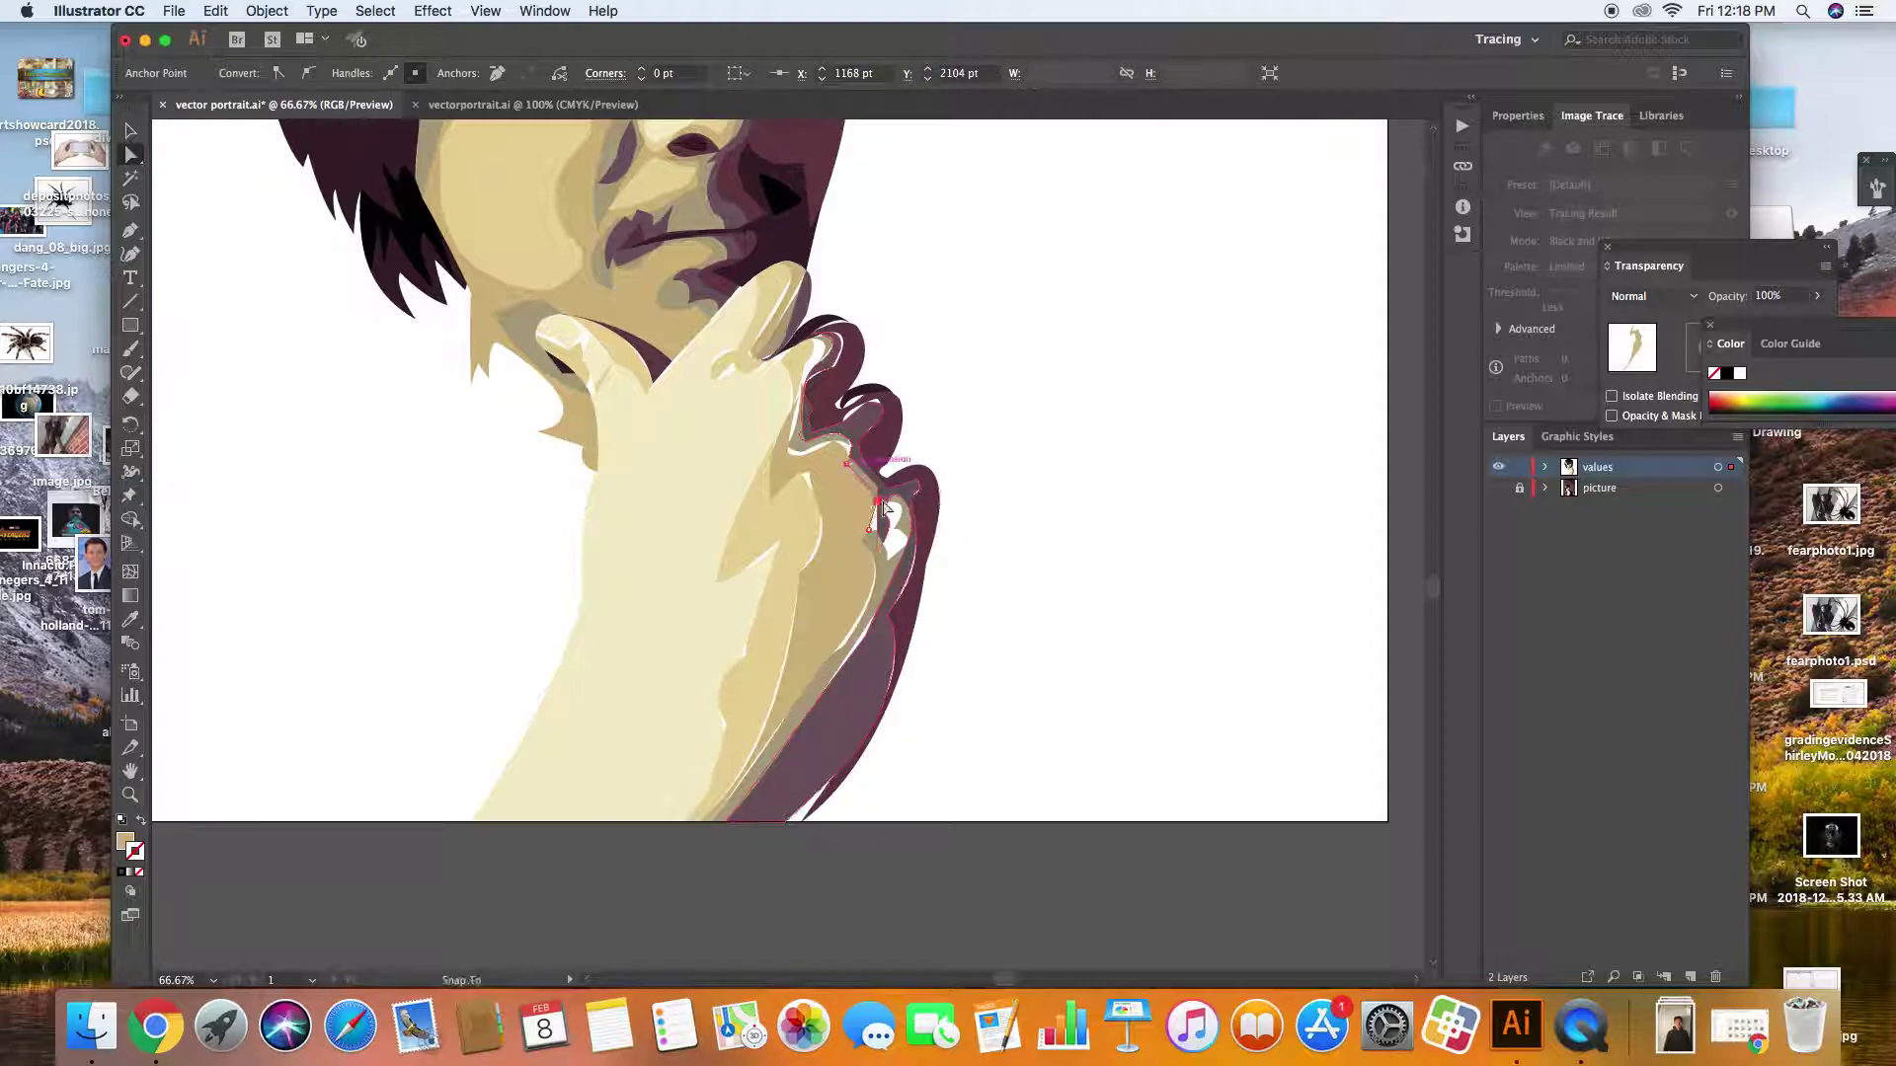
left_click_drag(875, 527, 883, 536)
left_click(995, 537)
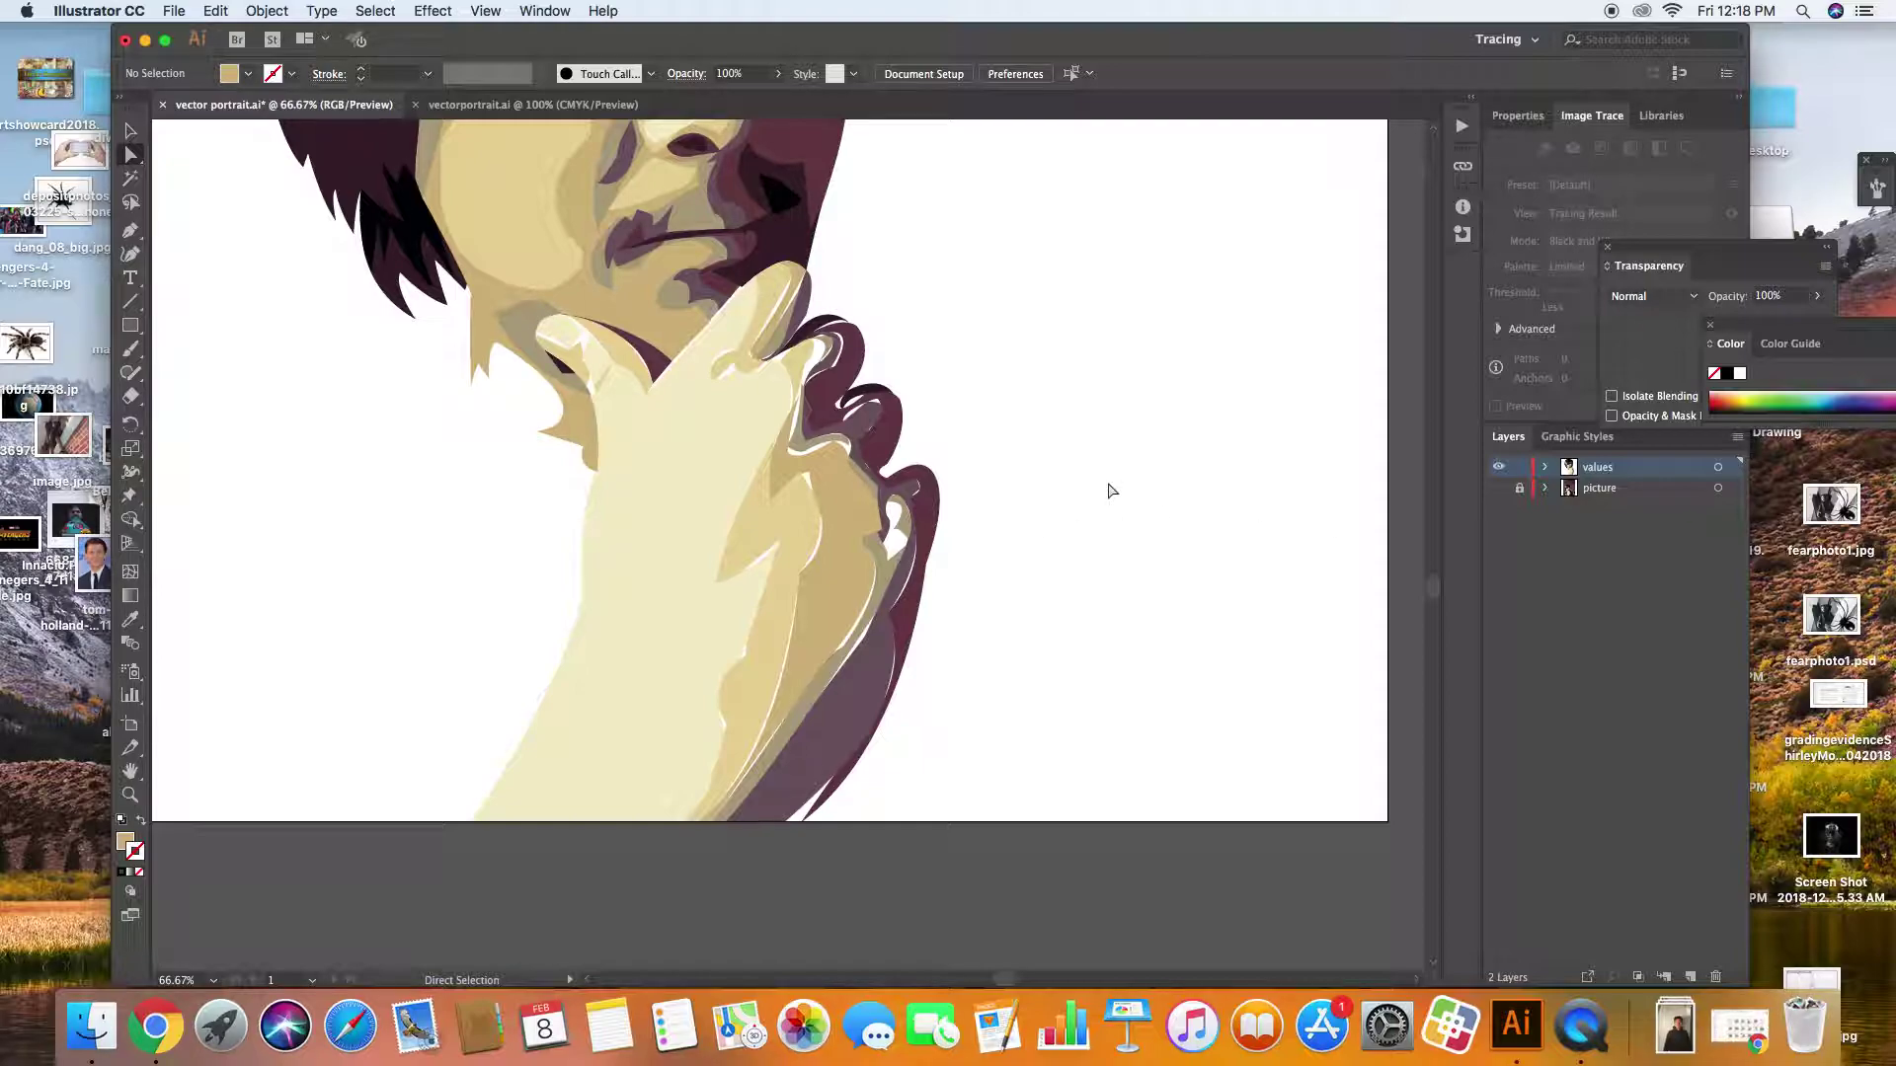
left_click(882, 539)
left_click(1205, 539)
left_click(130, 620)
left_click(817, 780)
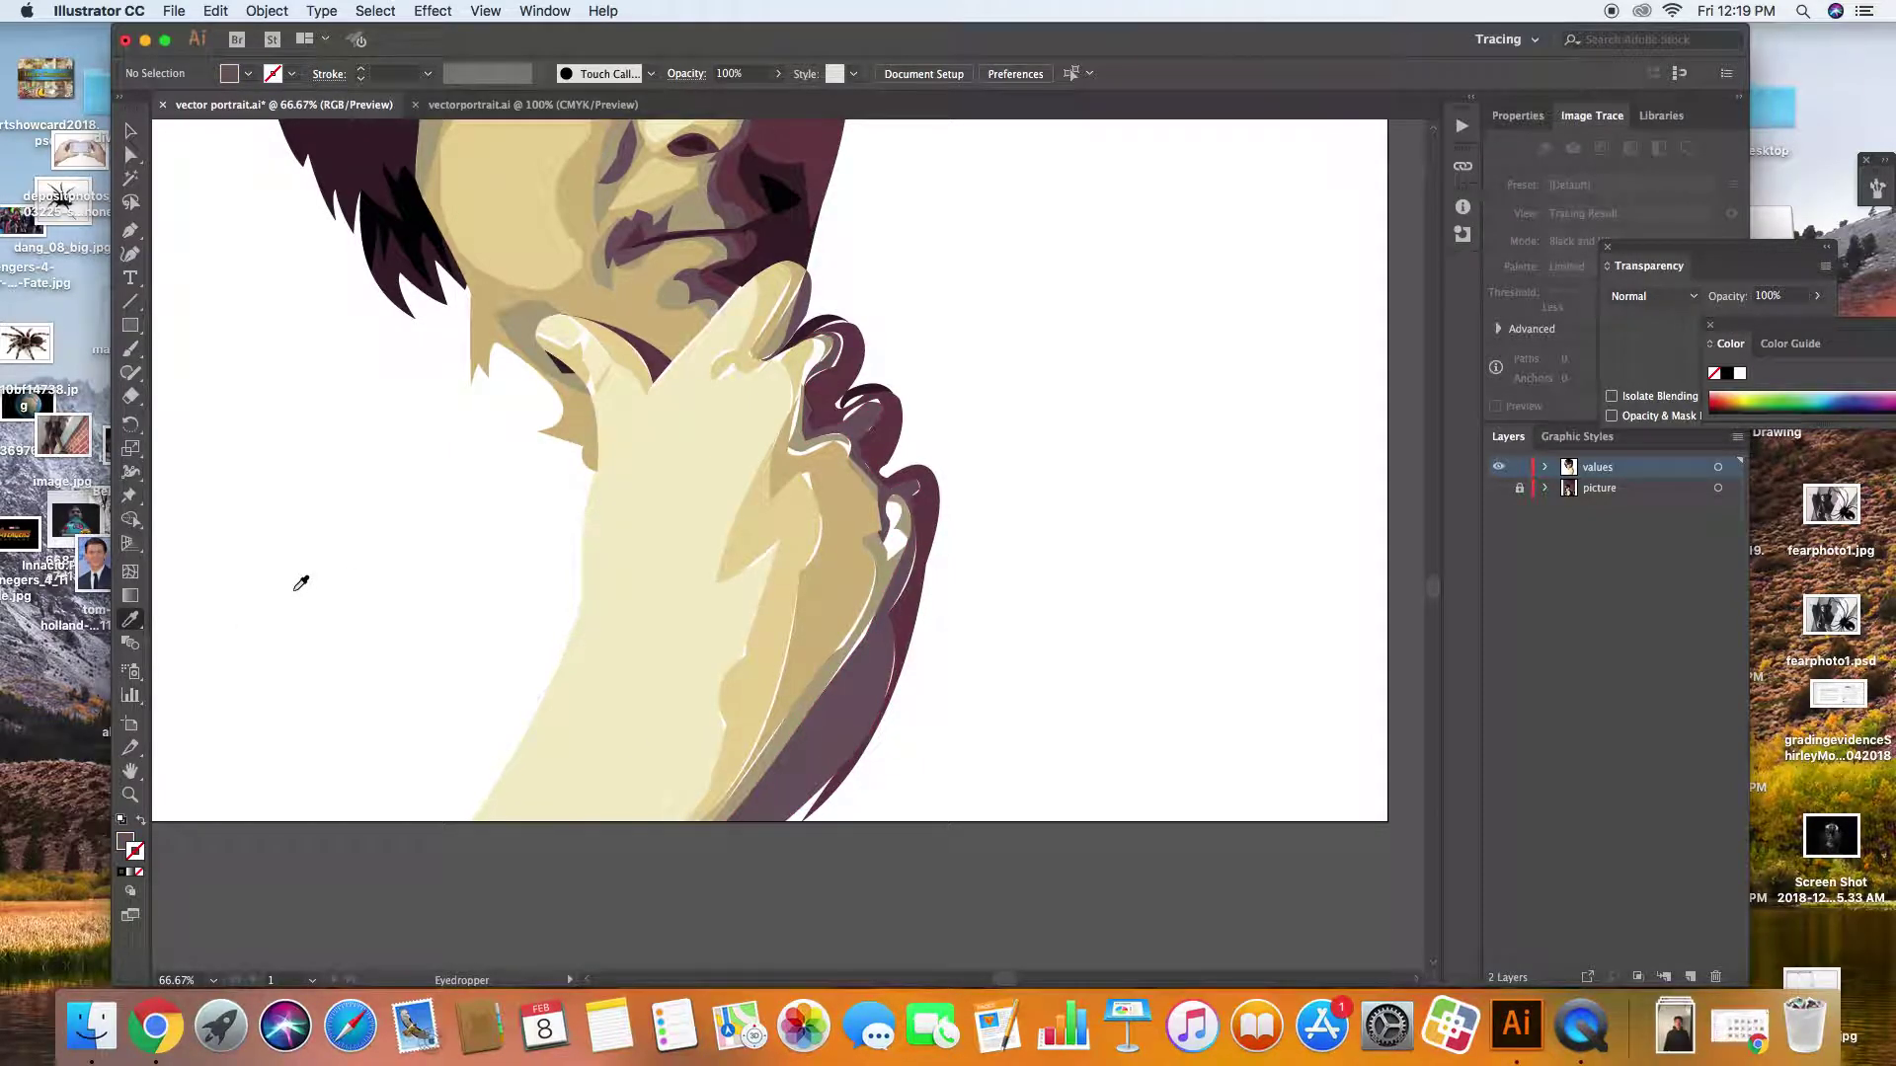
left_click(129, 229)
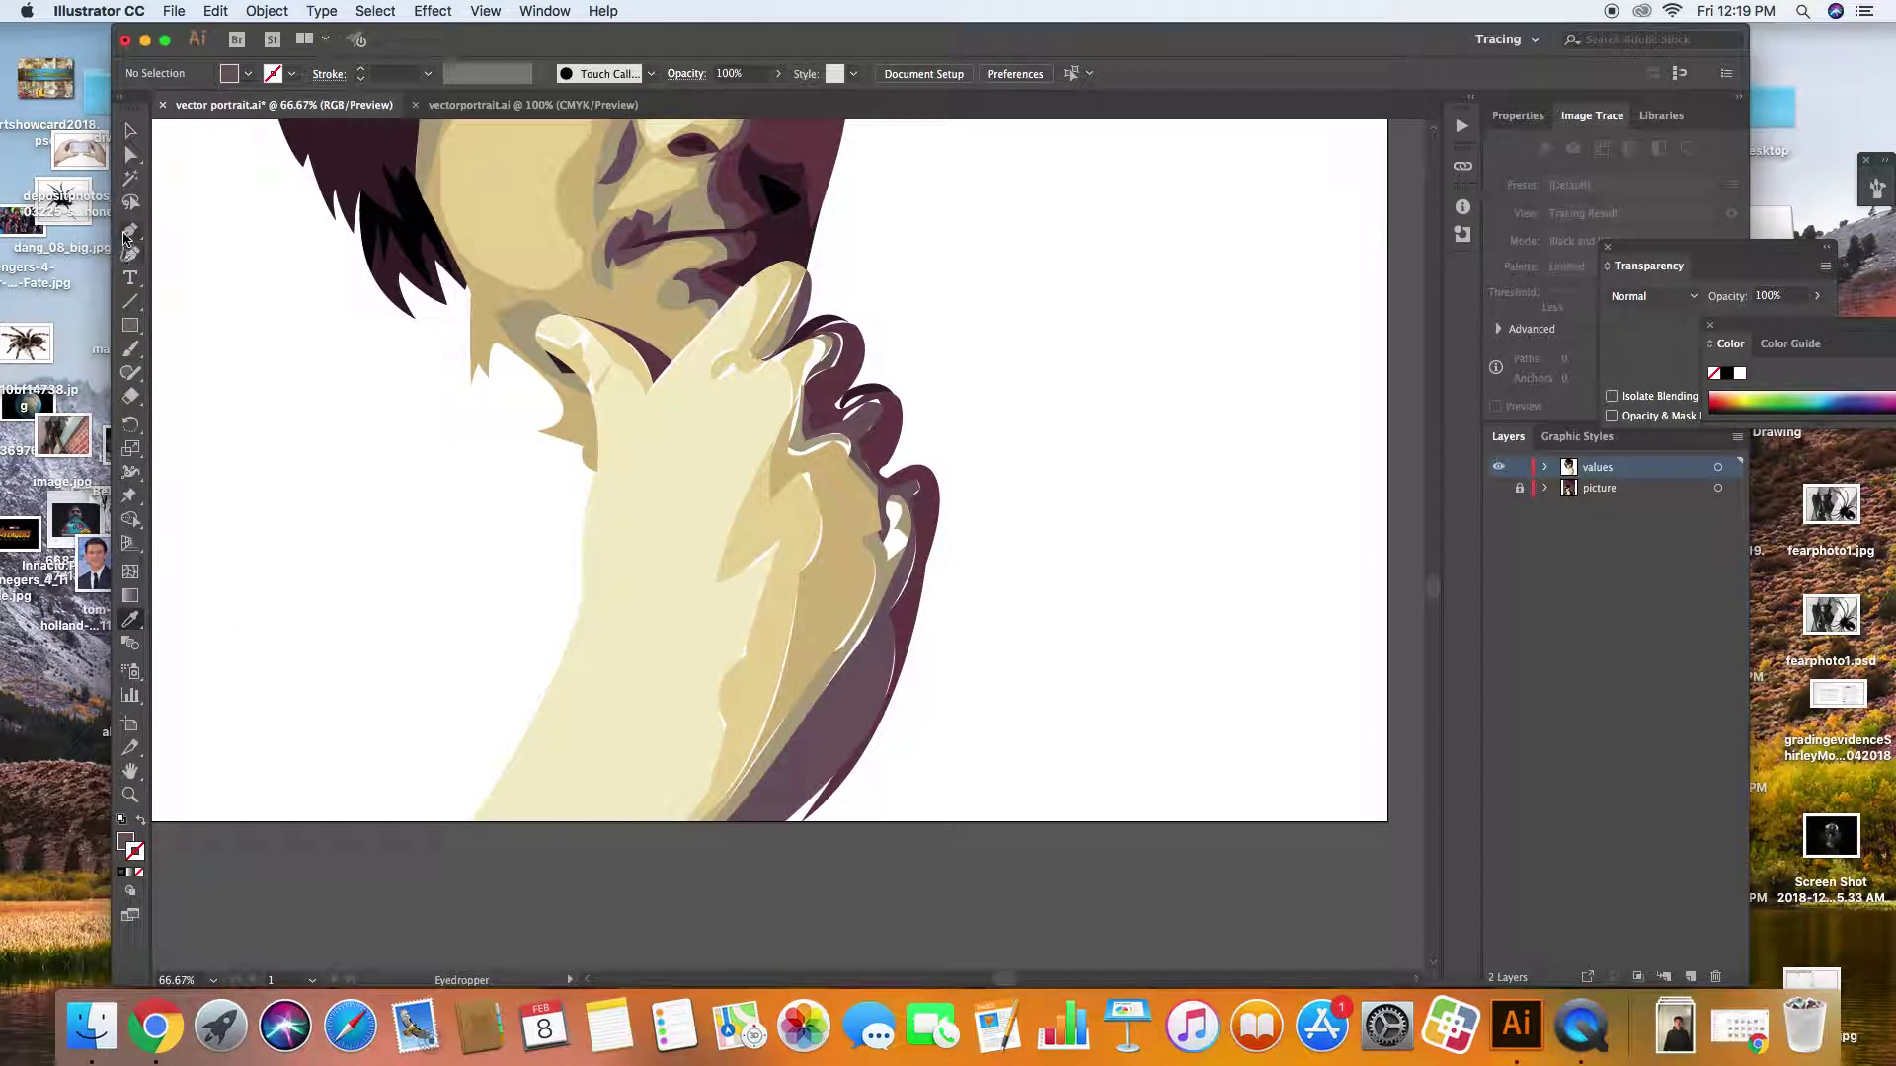
left_click(779, 824)
left_click_drag(802, 822, 909, 741)
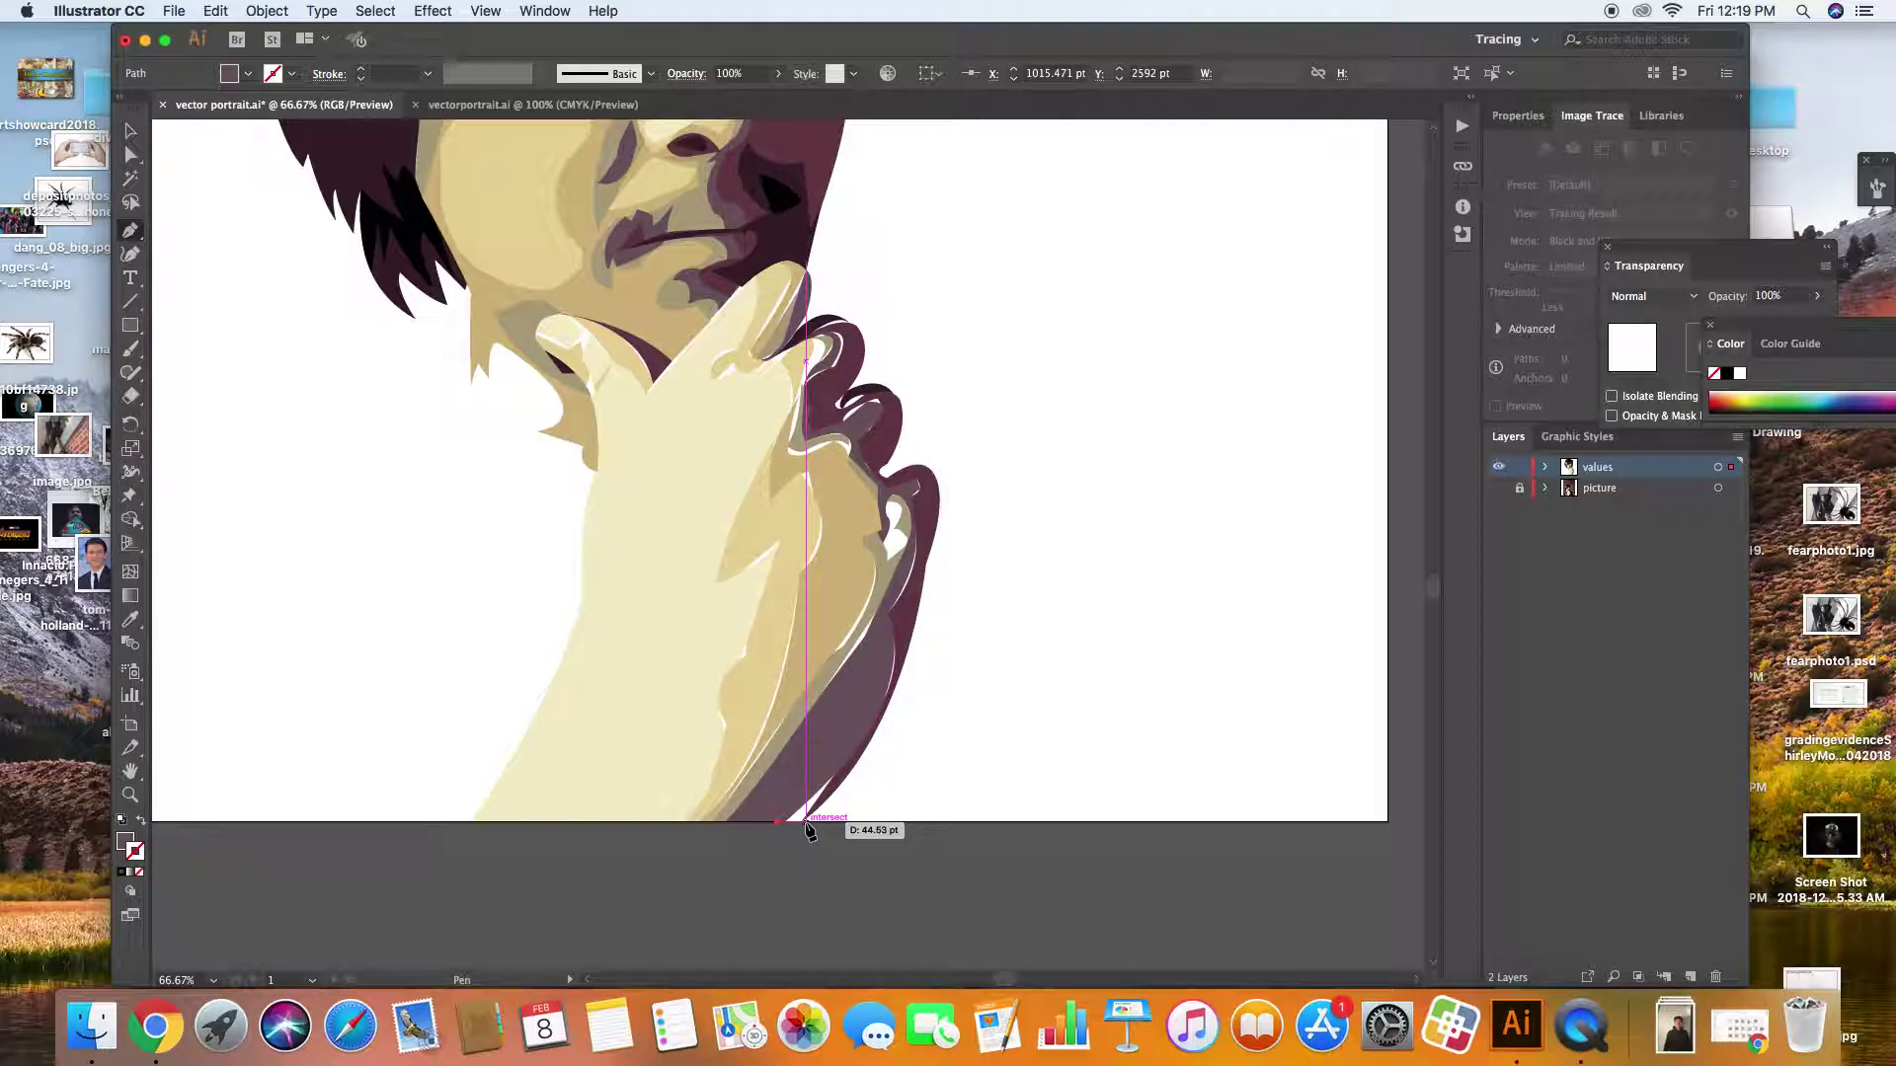
left_click(803, 822)
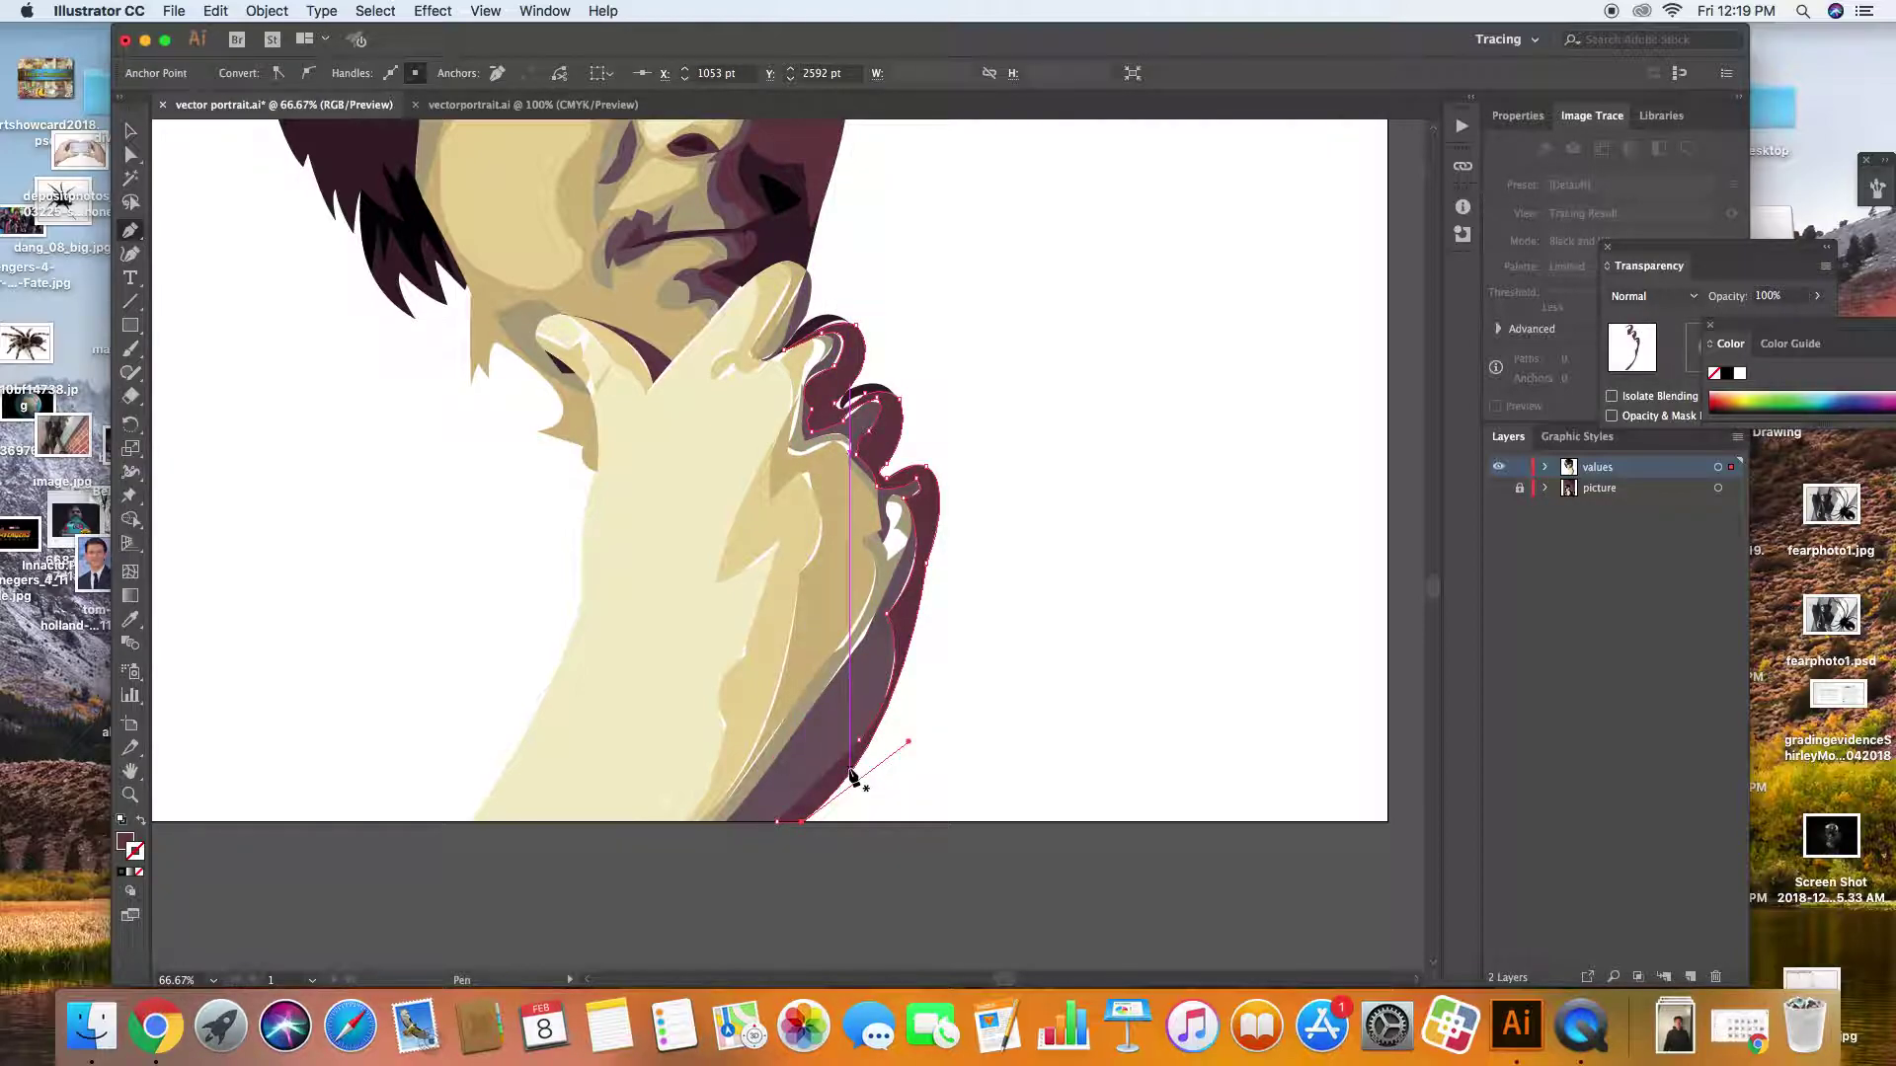
key("z")
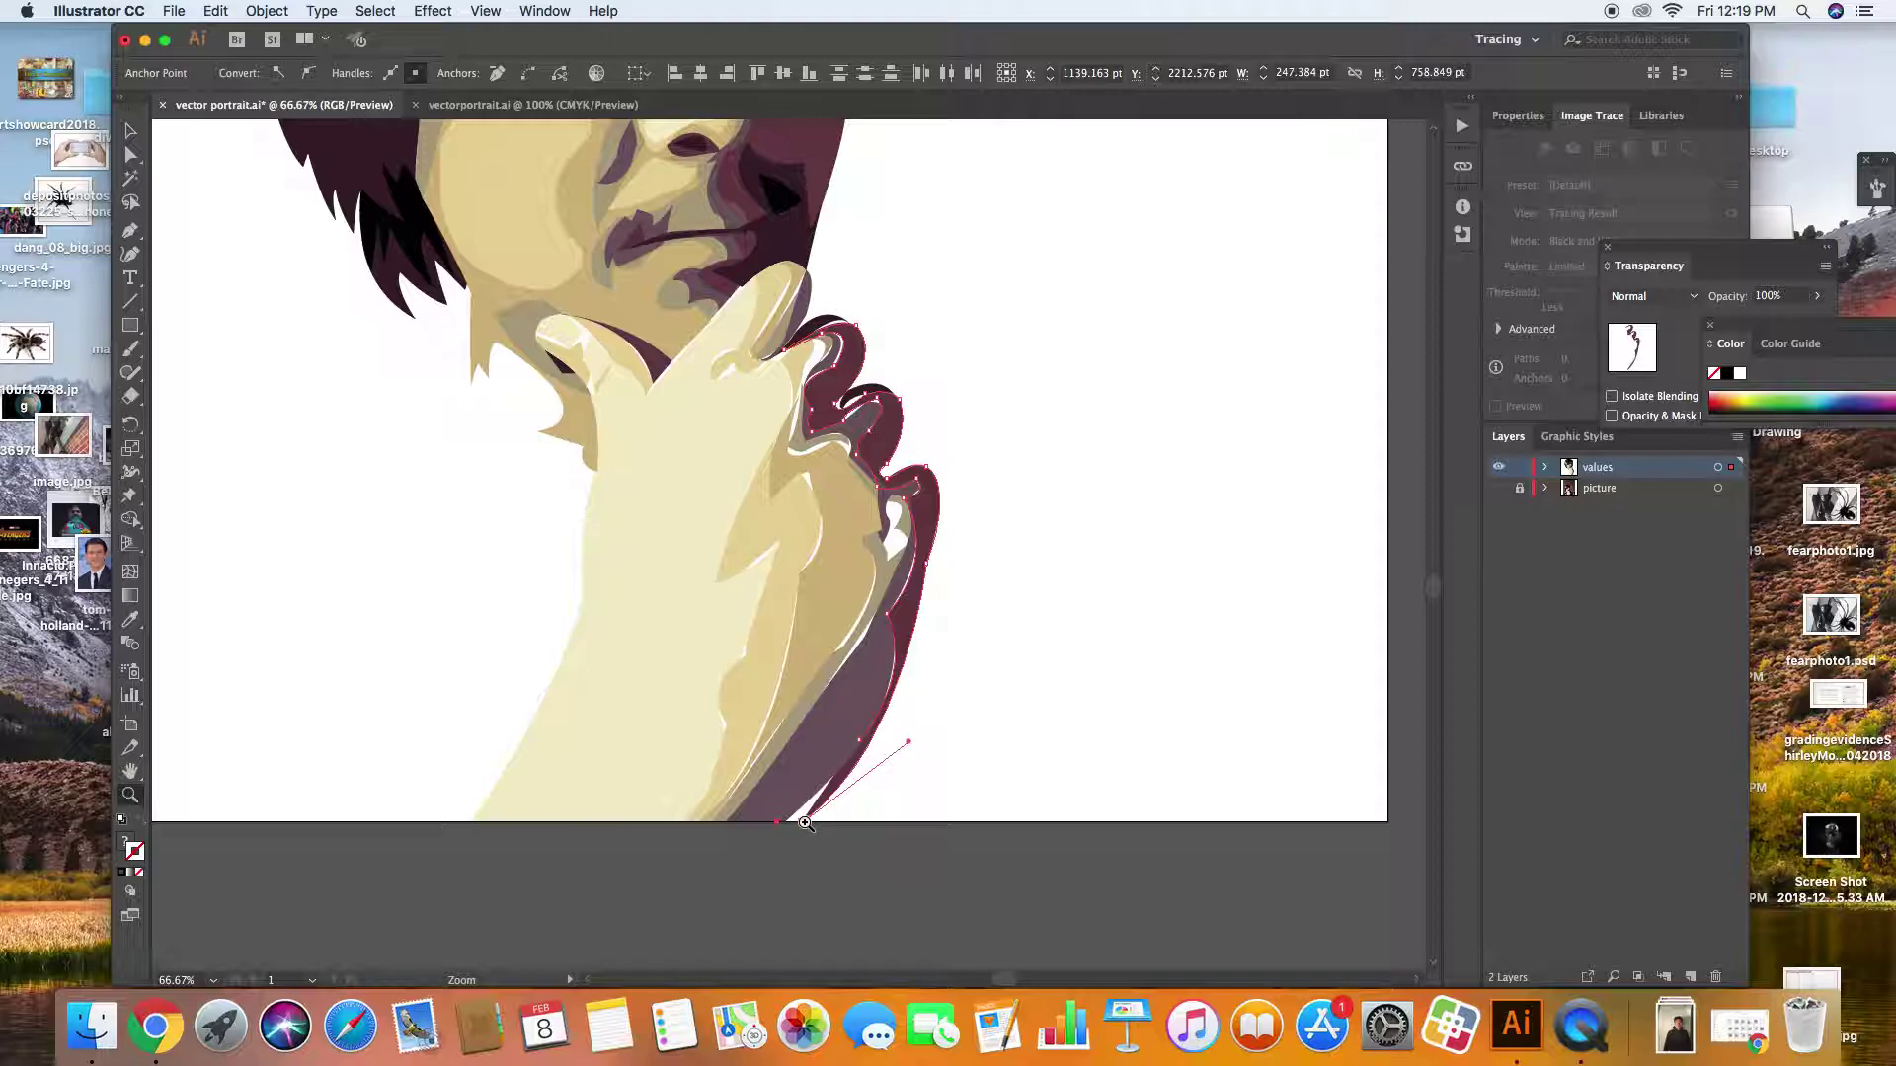
left_click(131, 133)
left_click(465, 466)
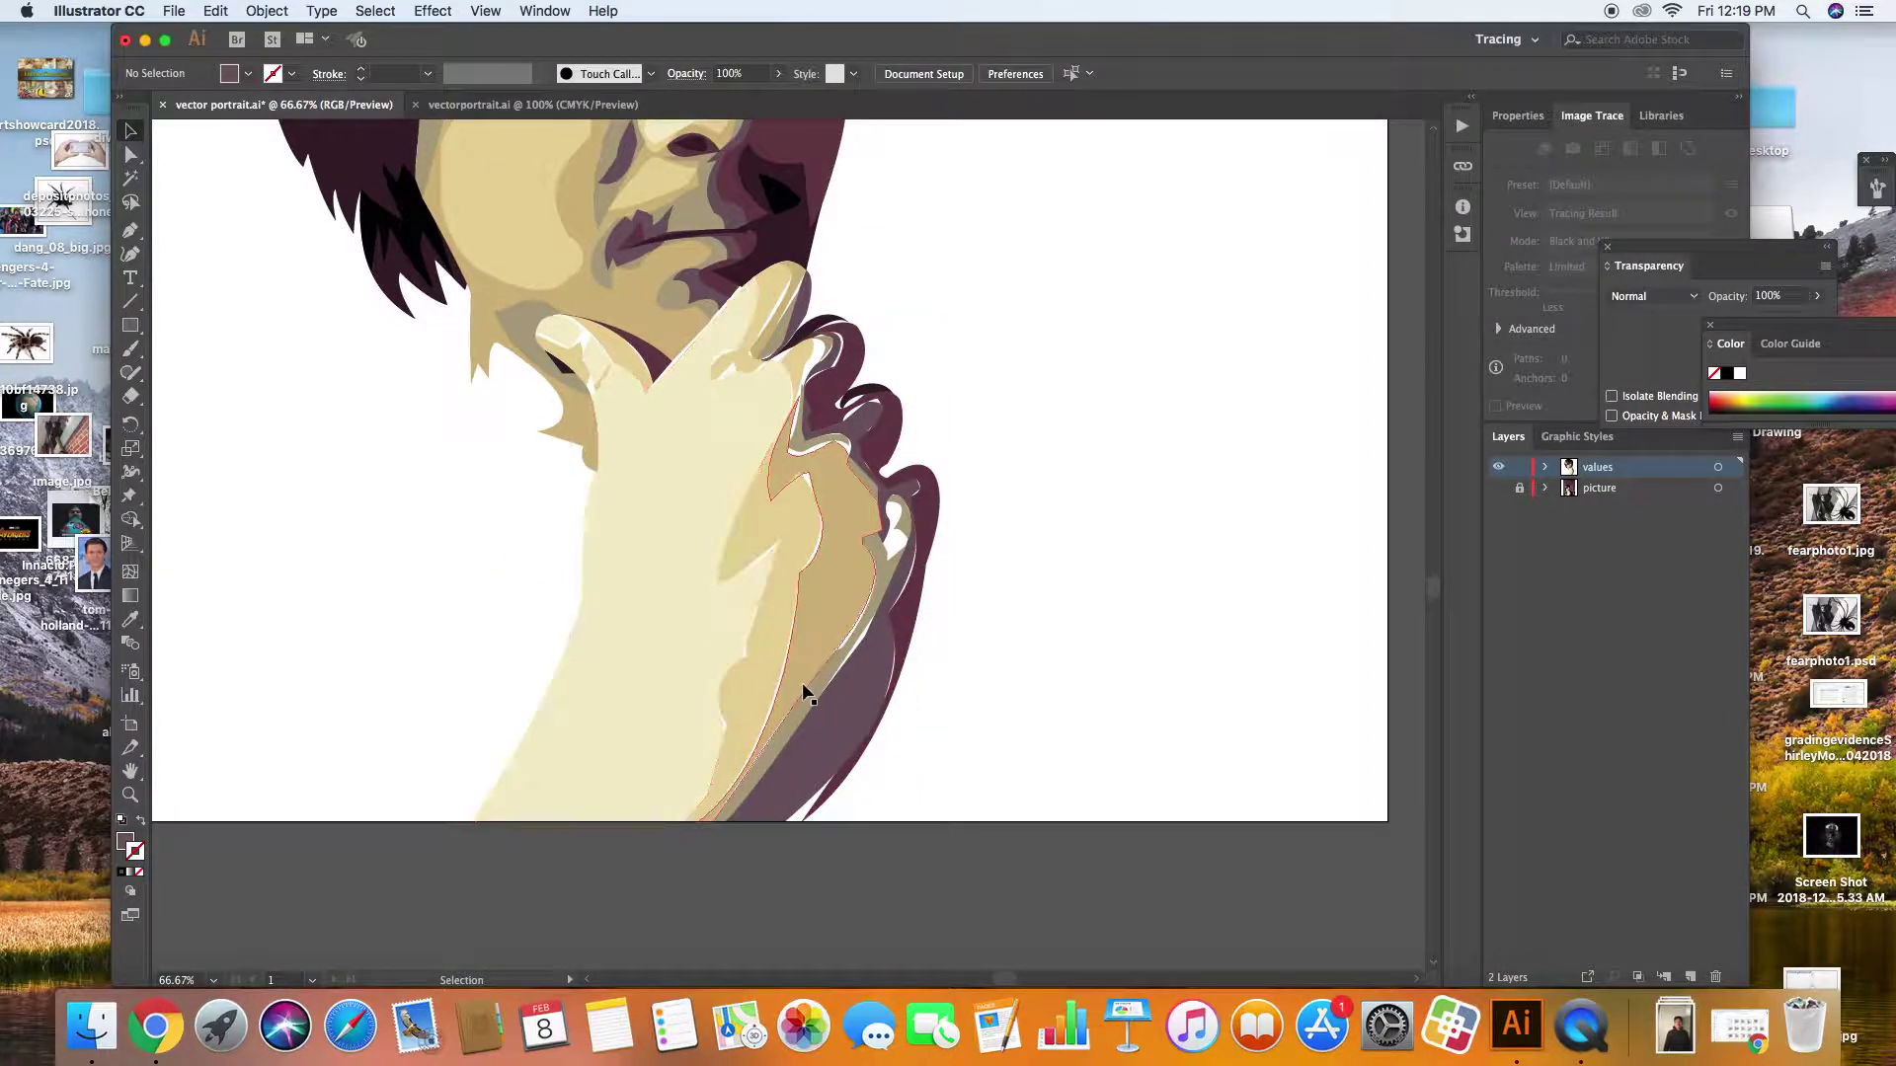
left_click(857, 770)
left_click(129, 230)
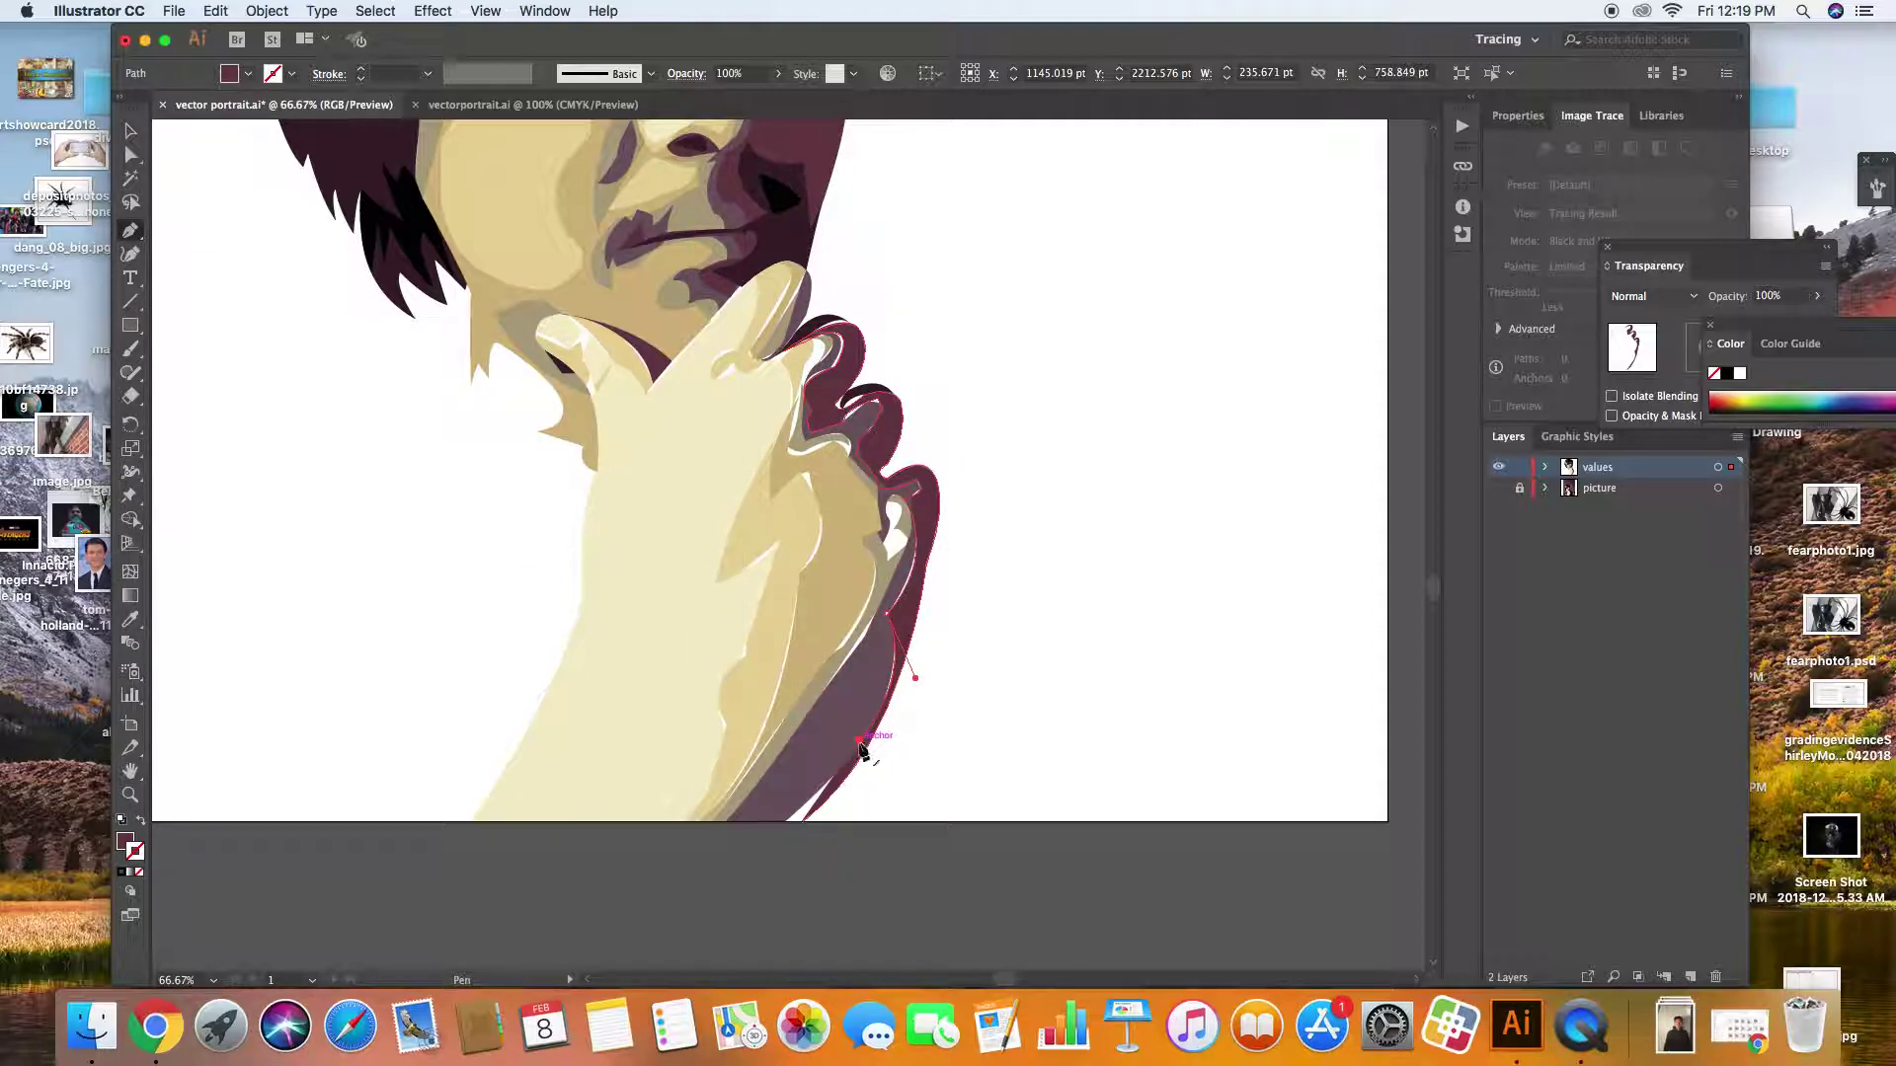
left_click(803, 820)
left_click(804, 820)
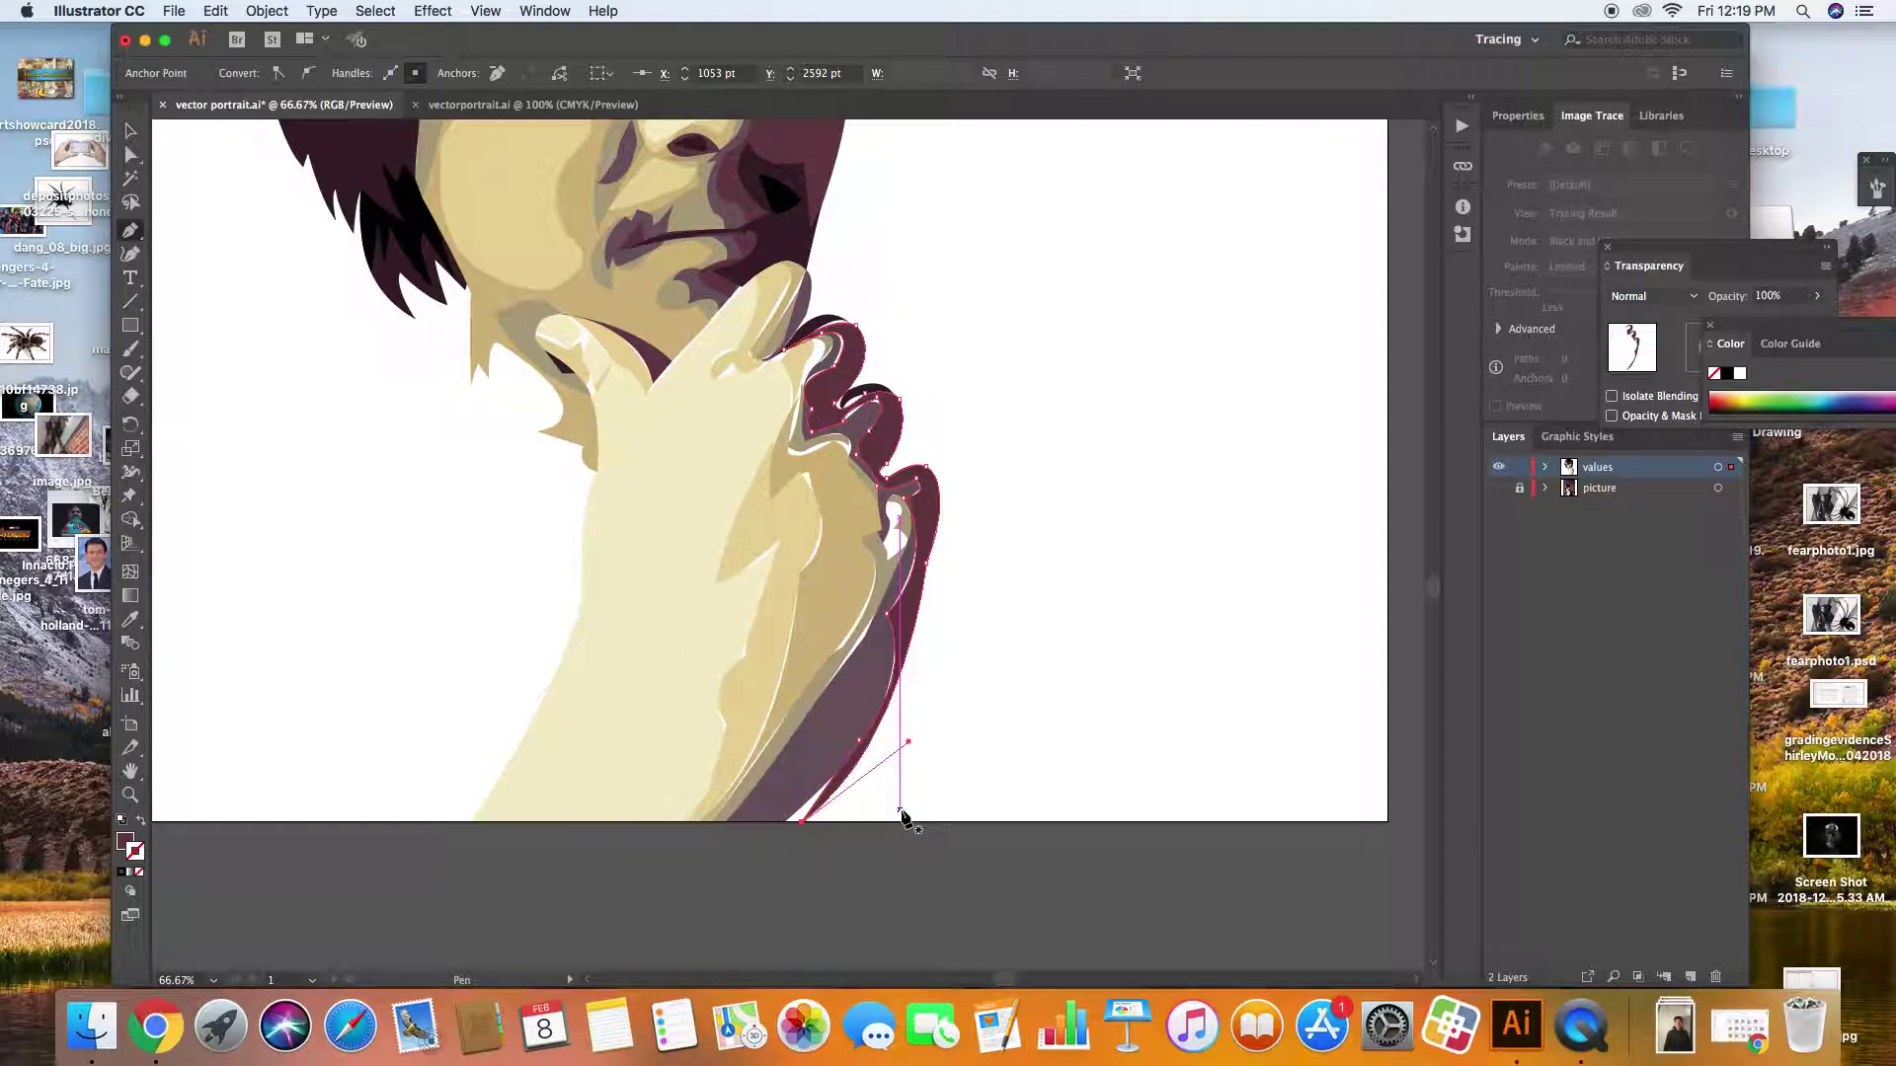
left_click(863, 776, "super")
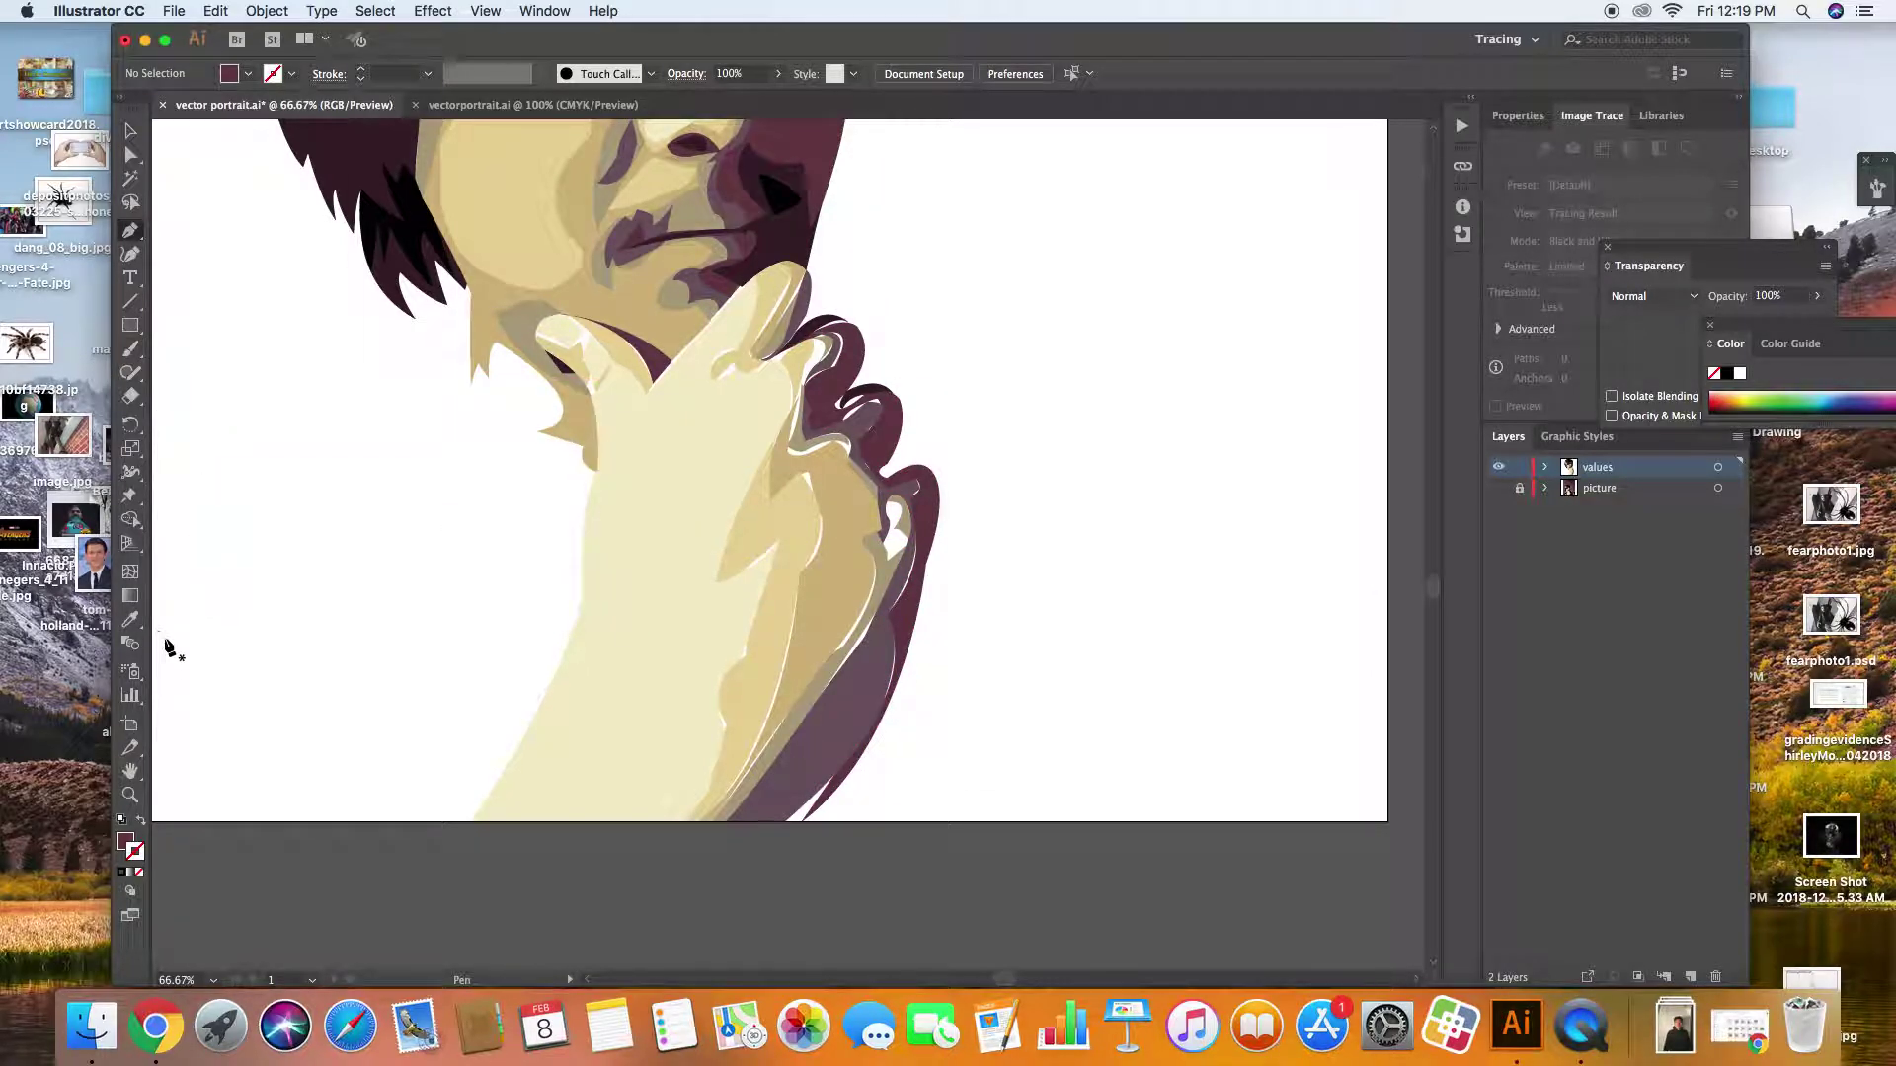
Draw a closed Pen patch over the white gap at the wrist's lower edge and fill it with the adjacent muted purple
left_click(768, 823)
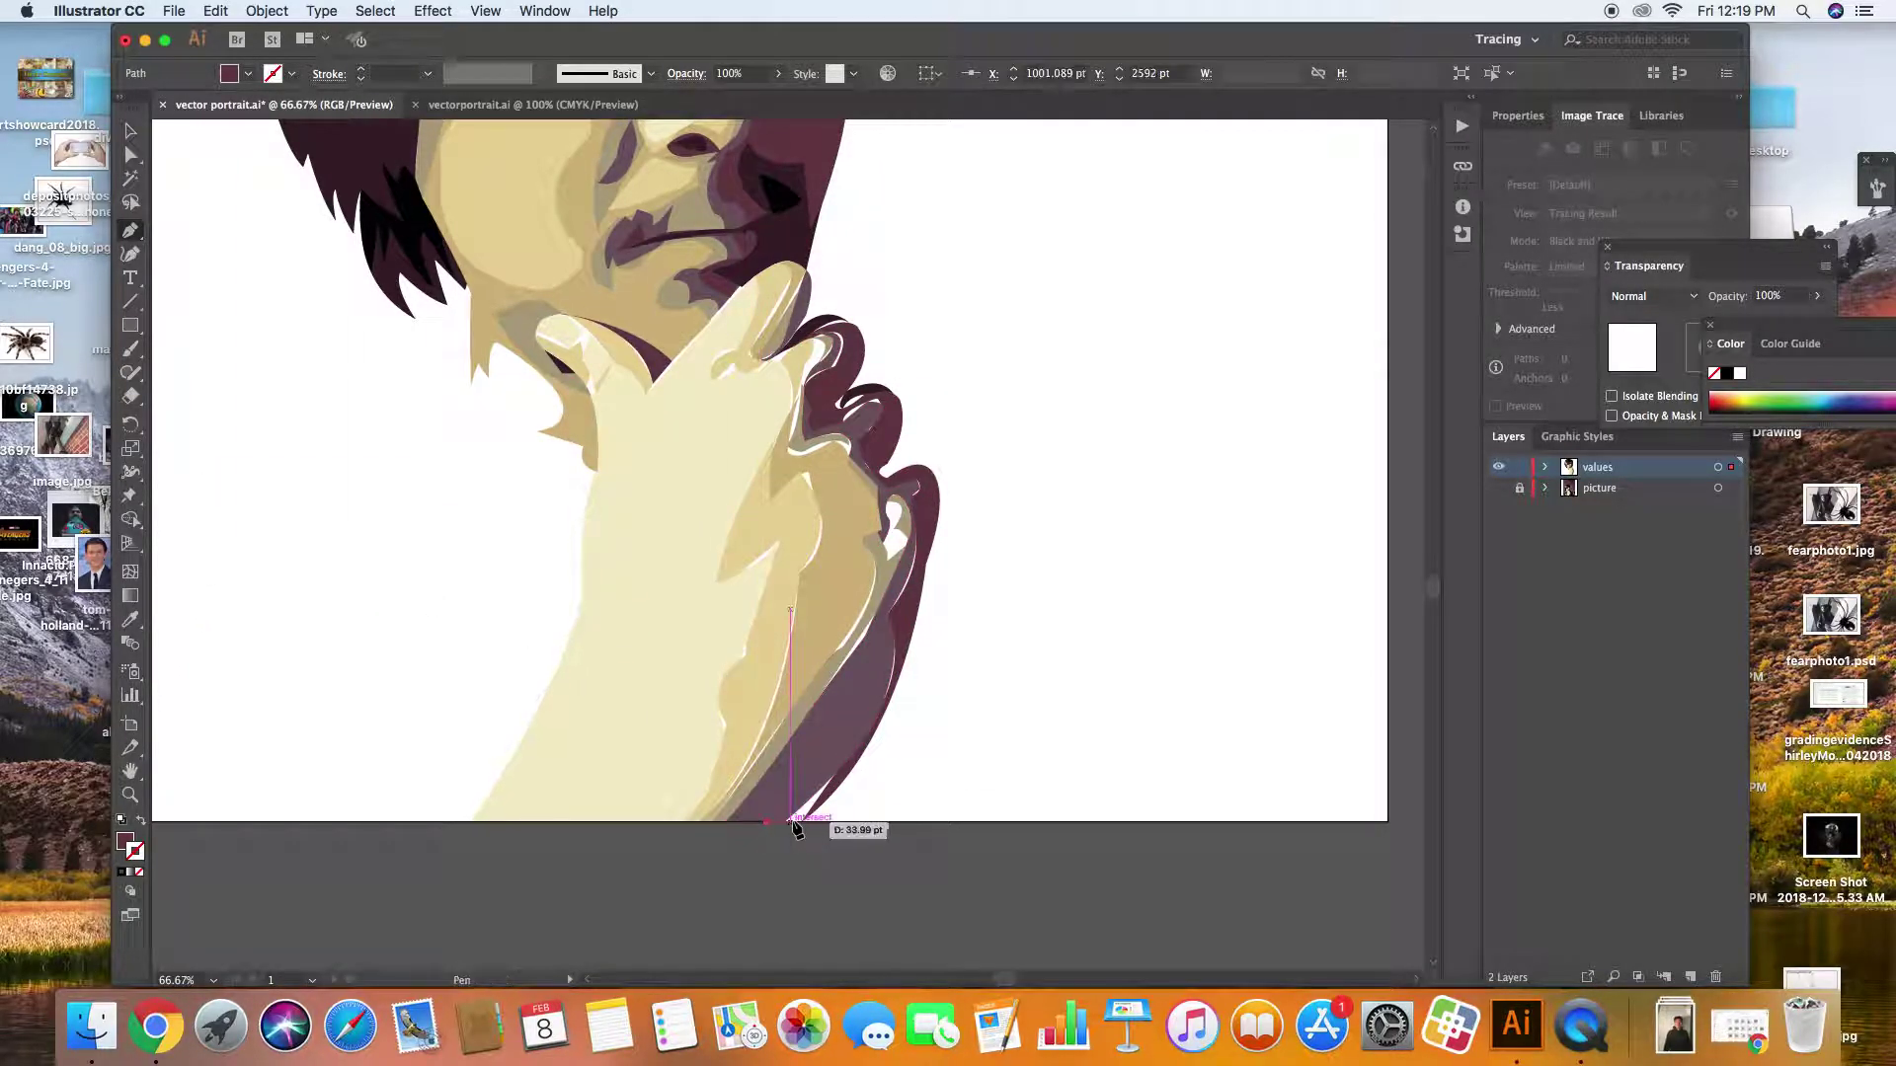
left_click(842, 755)
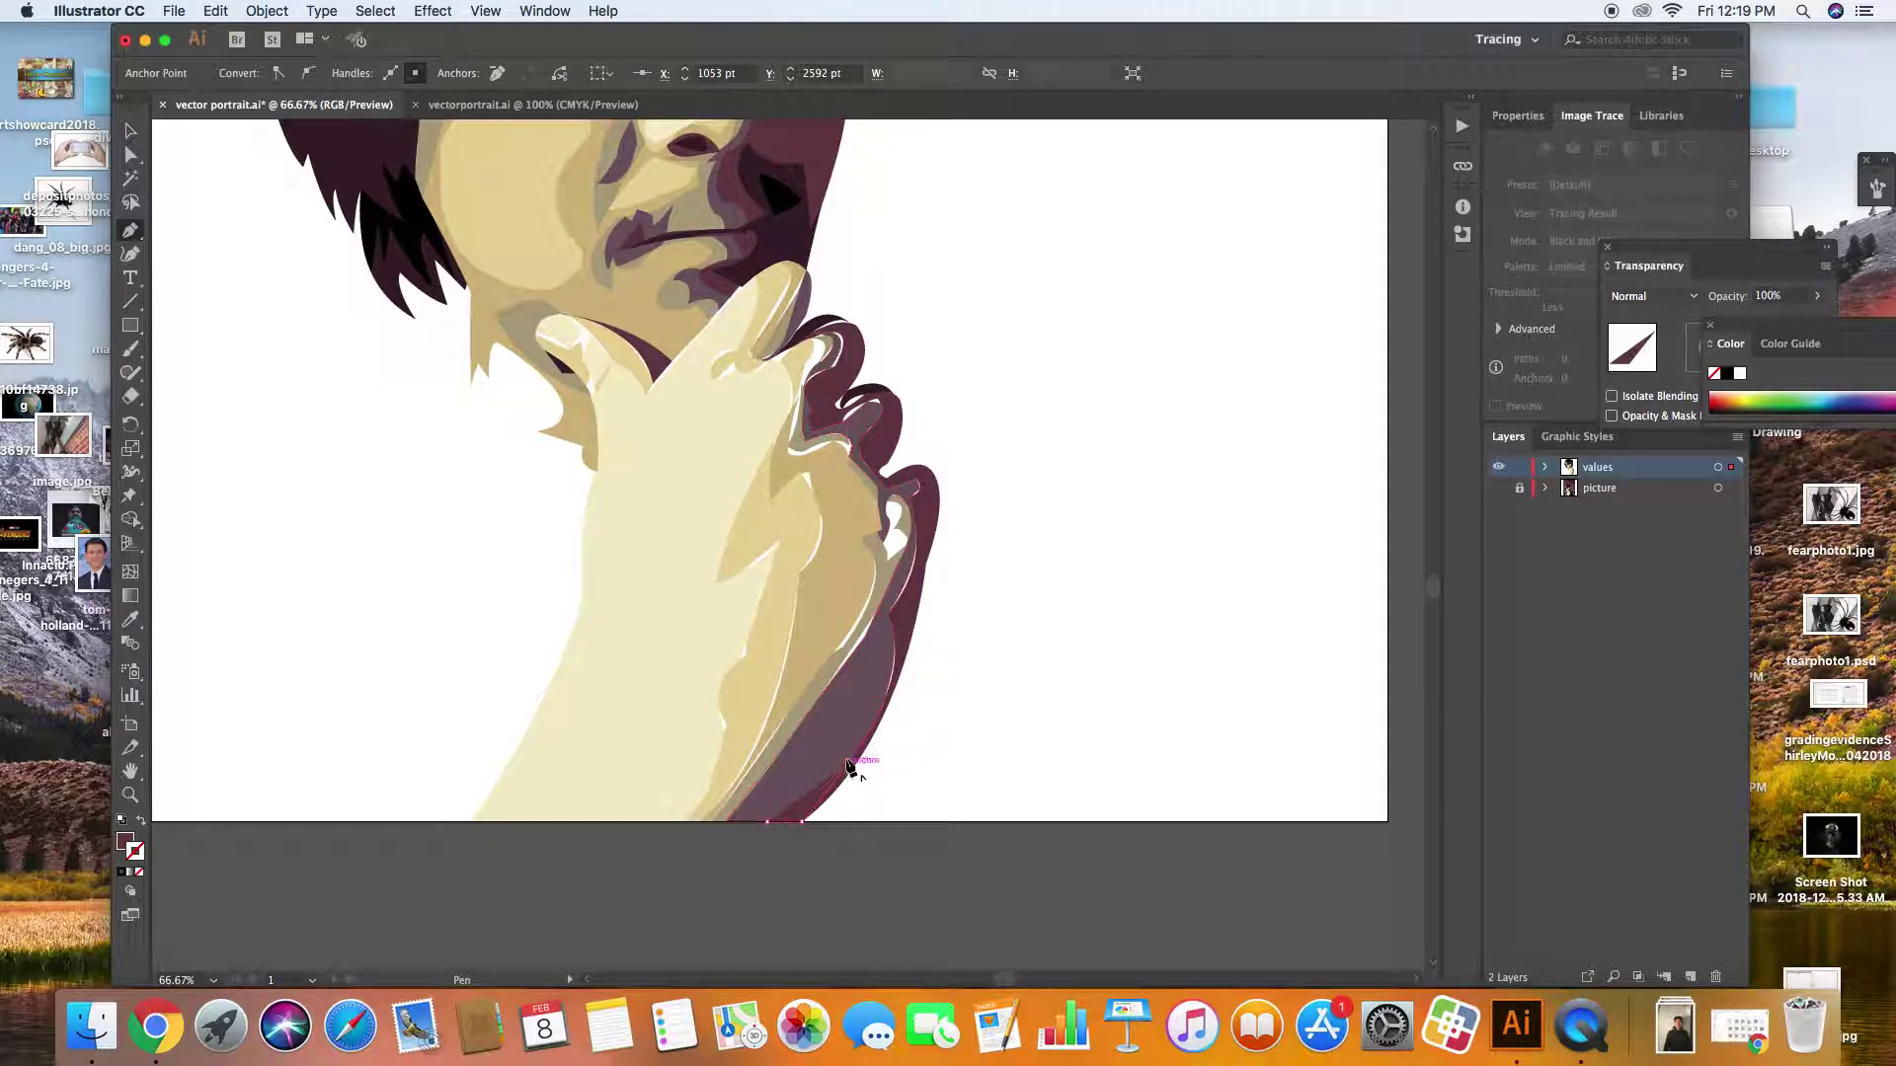
left_click(768, 822)
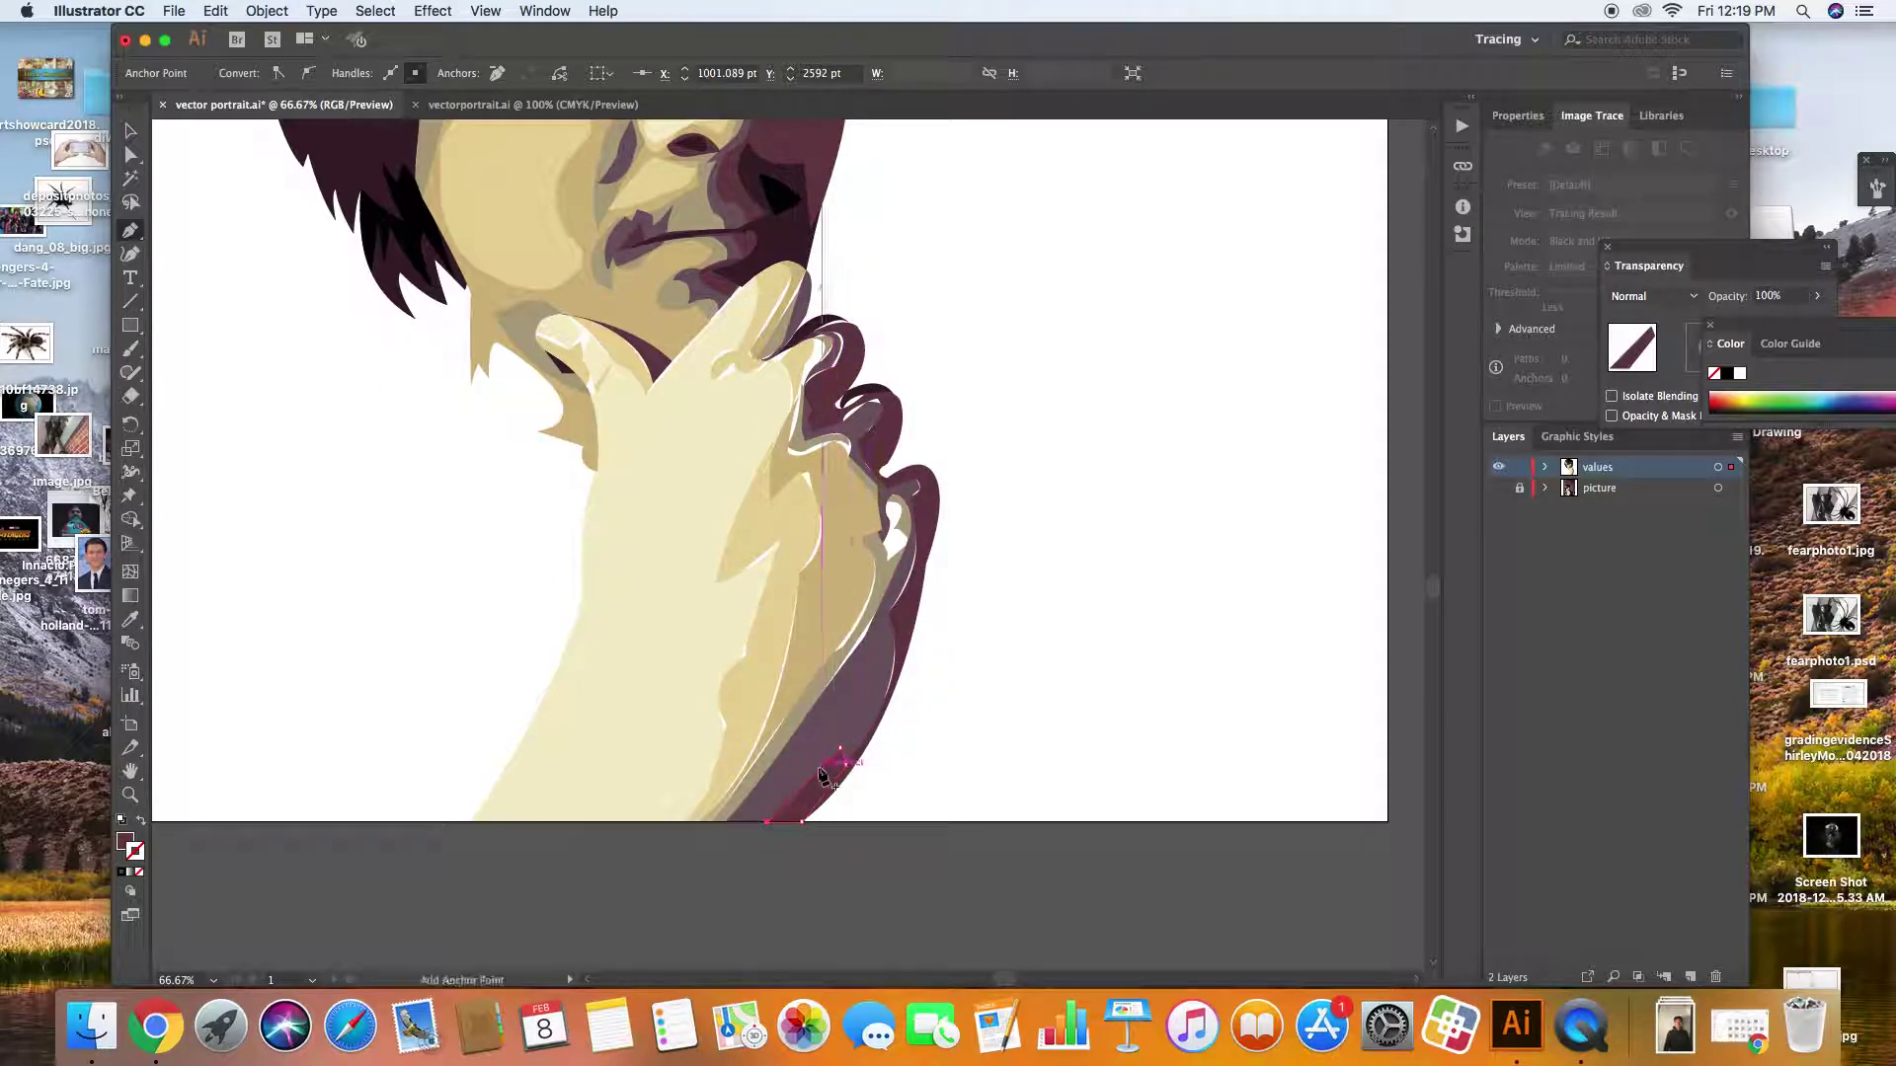
left_click(130, 619)
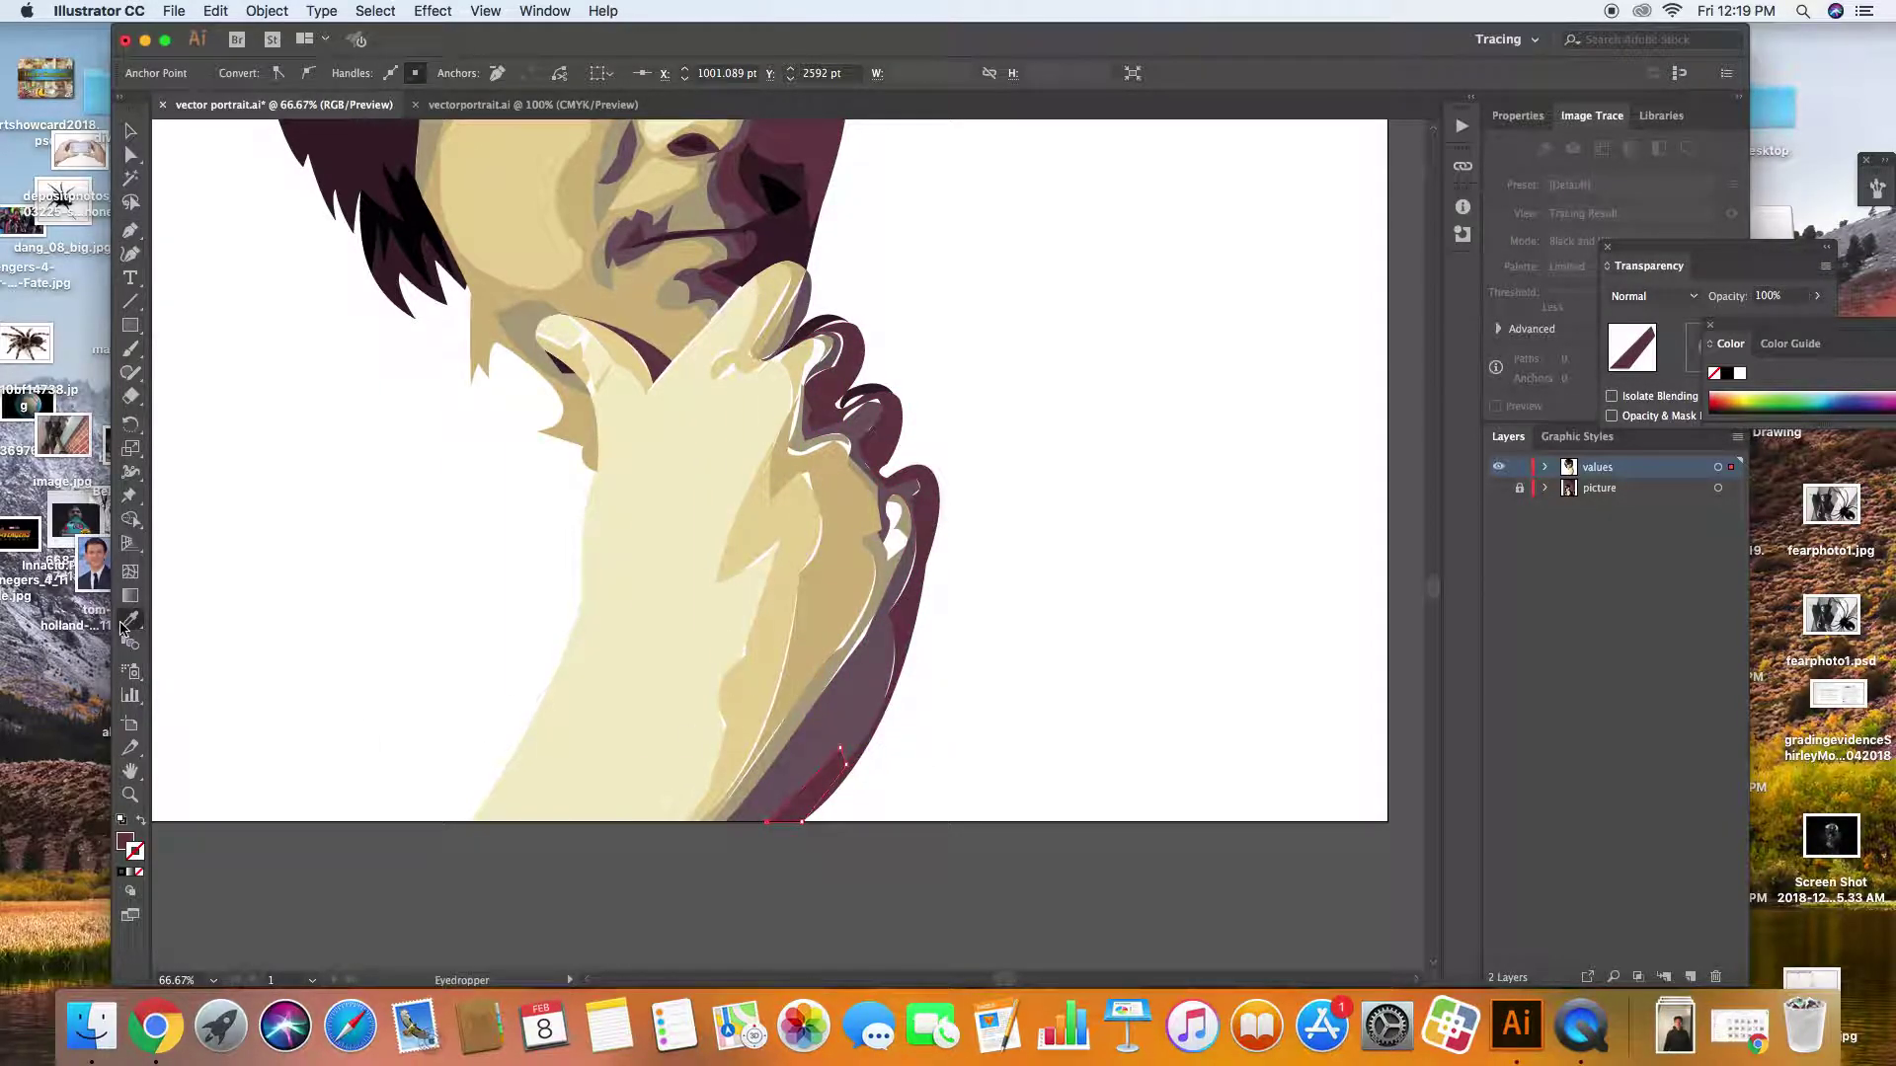
left_click(829, 728)
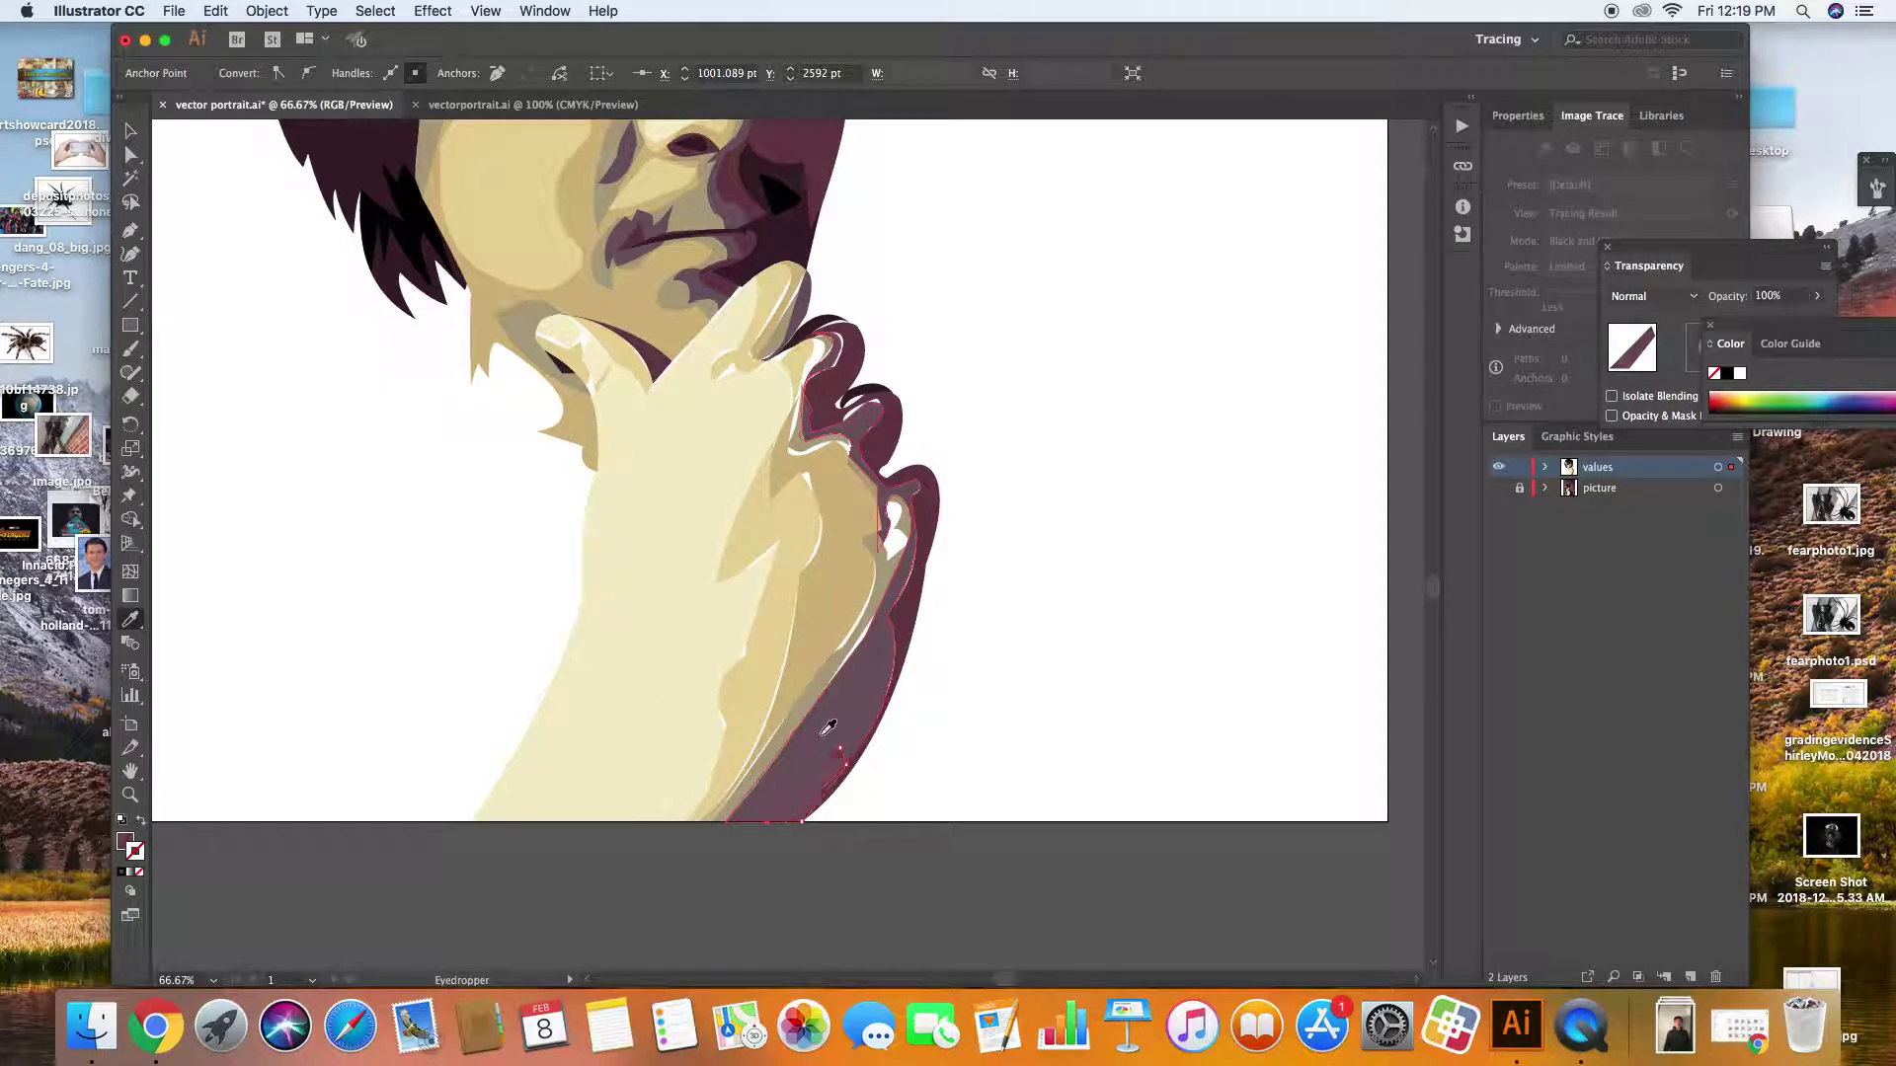
Send the purple wrist patch to the back of the stacking order and deselect it
right_click(816, 790)
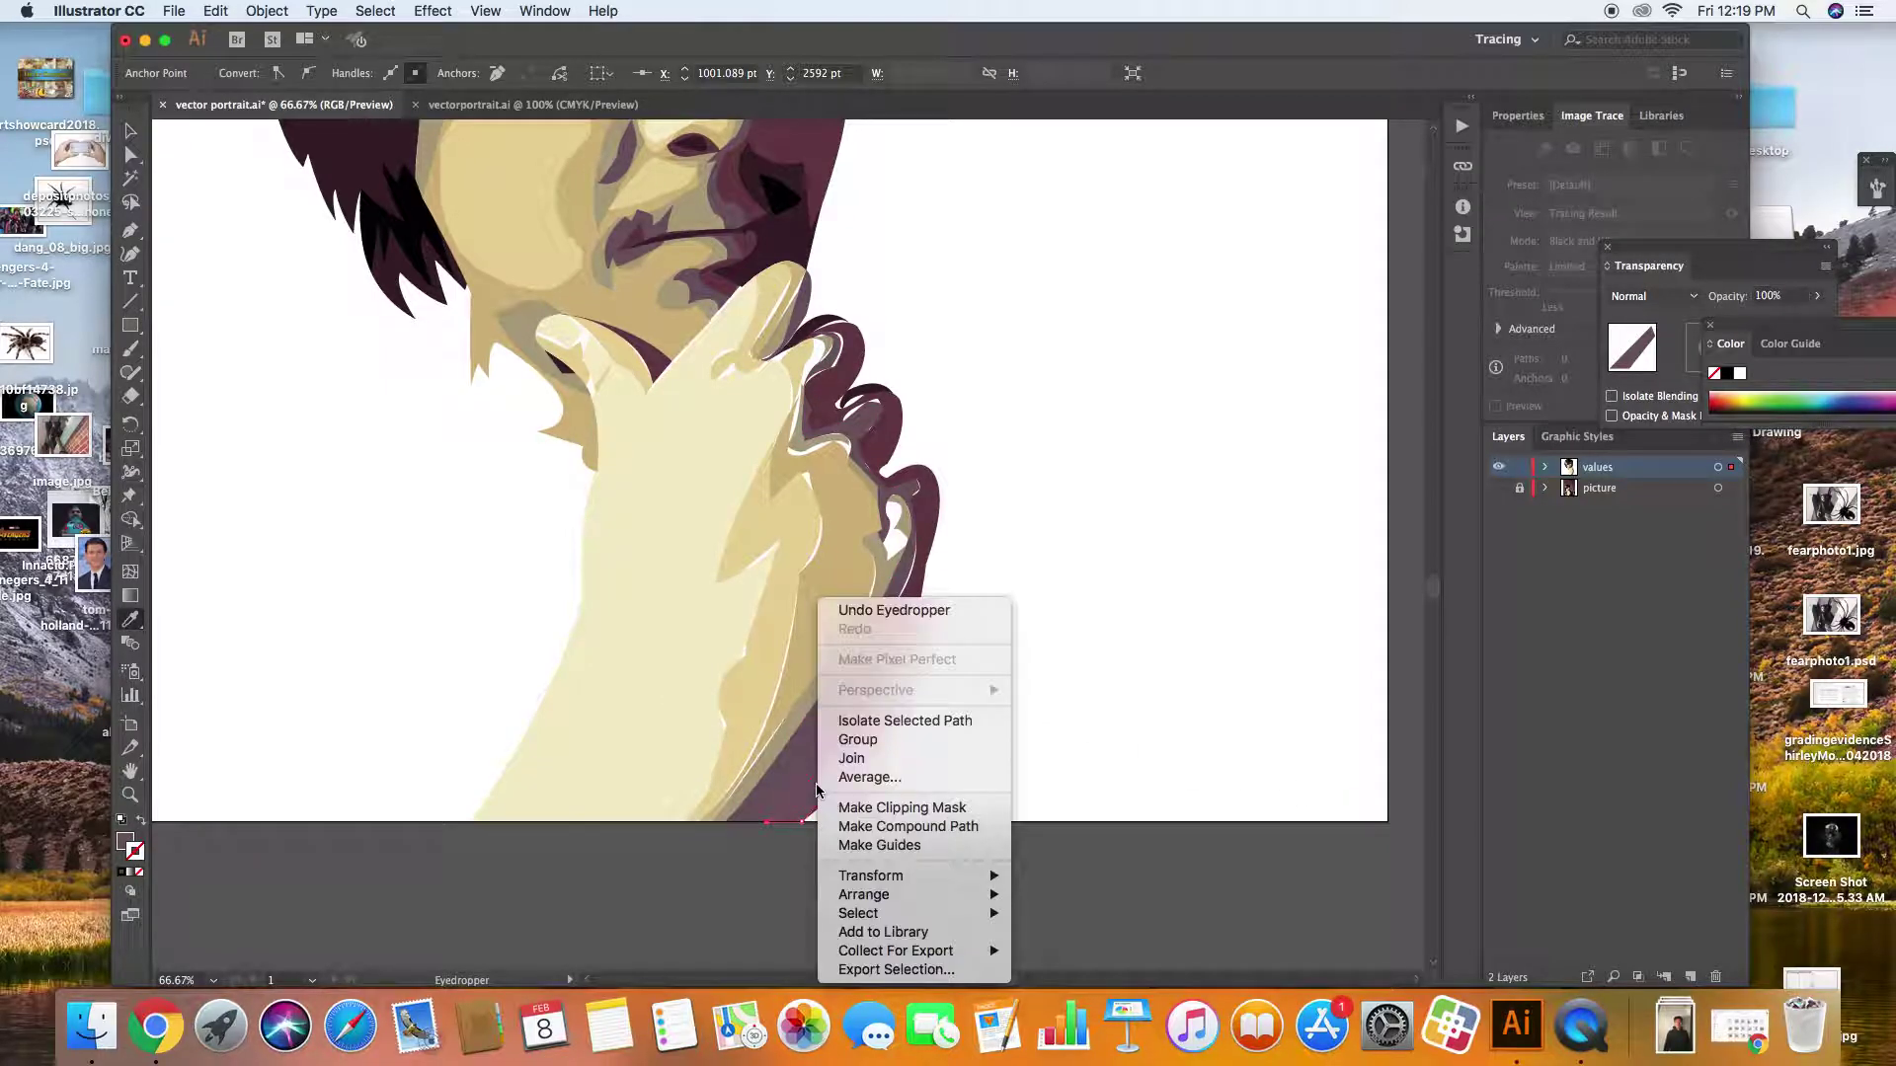
mouse_move(860, 898)
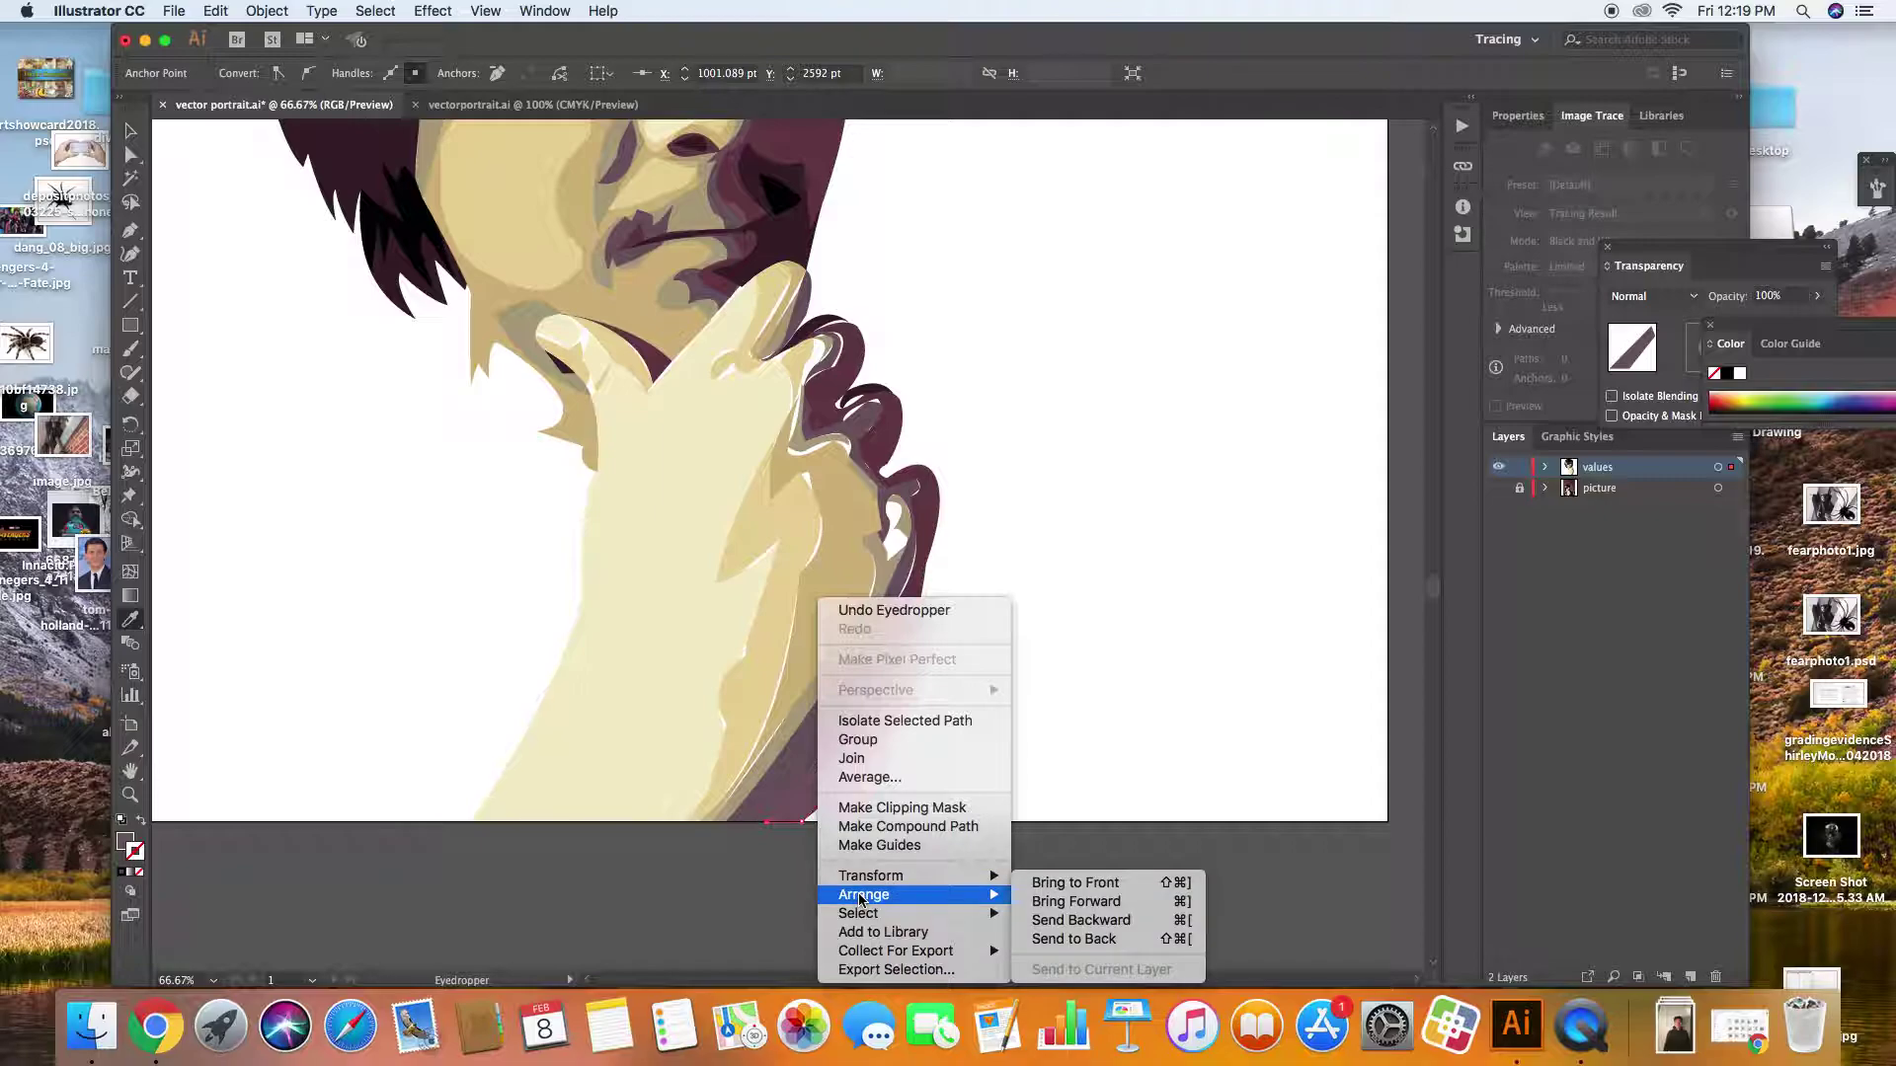
left_click(1175, 944)
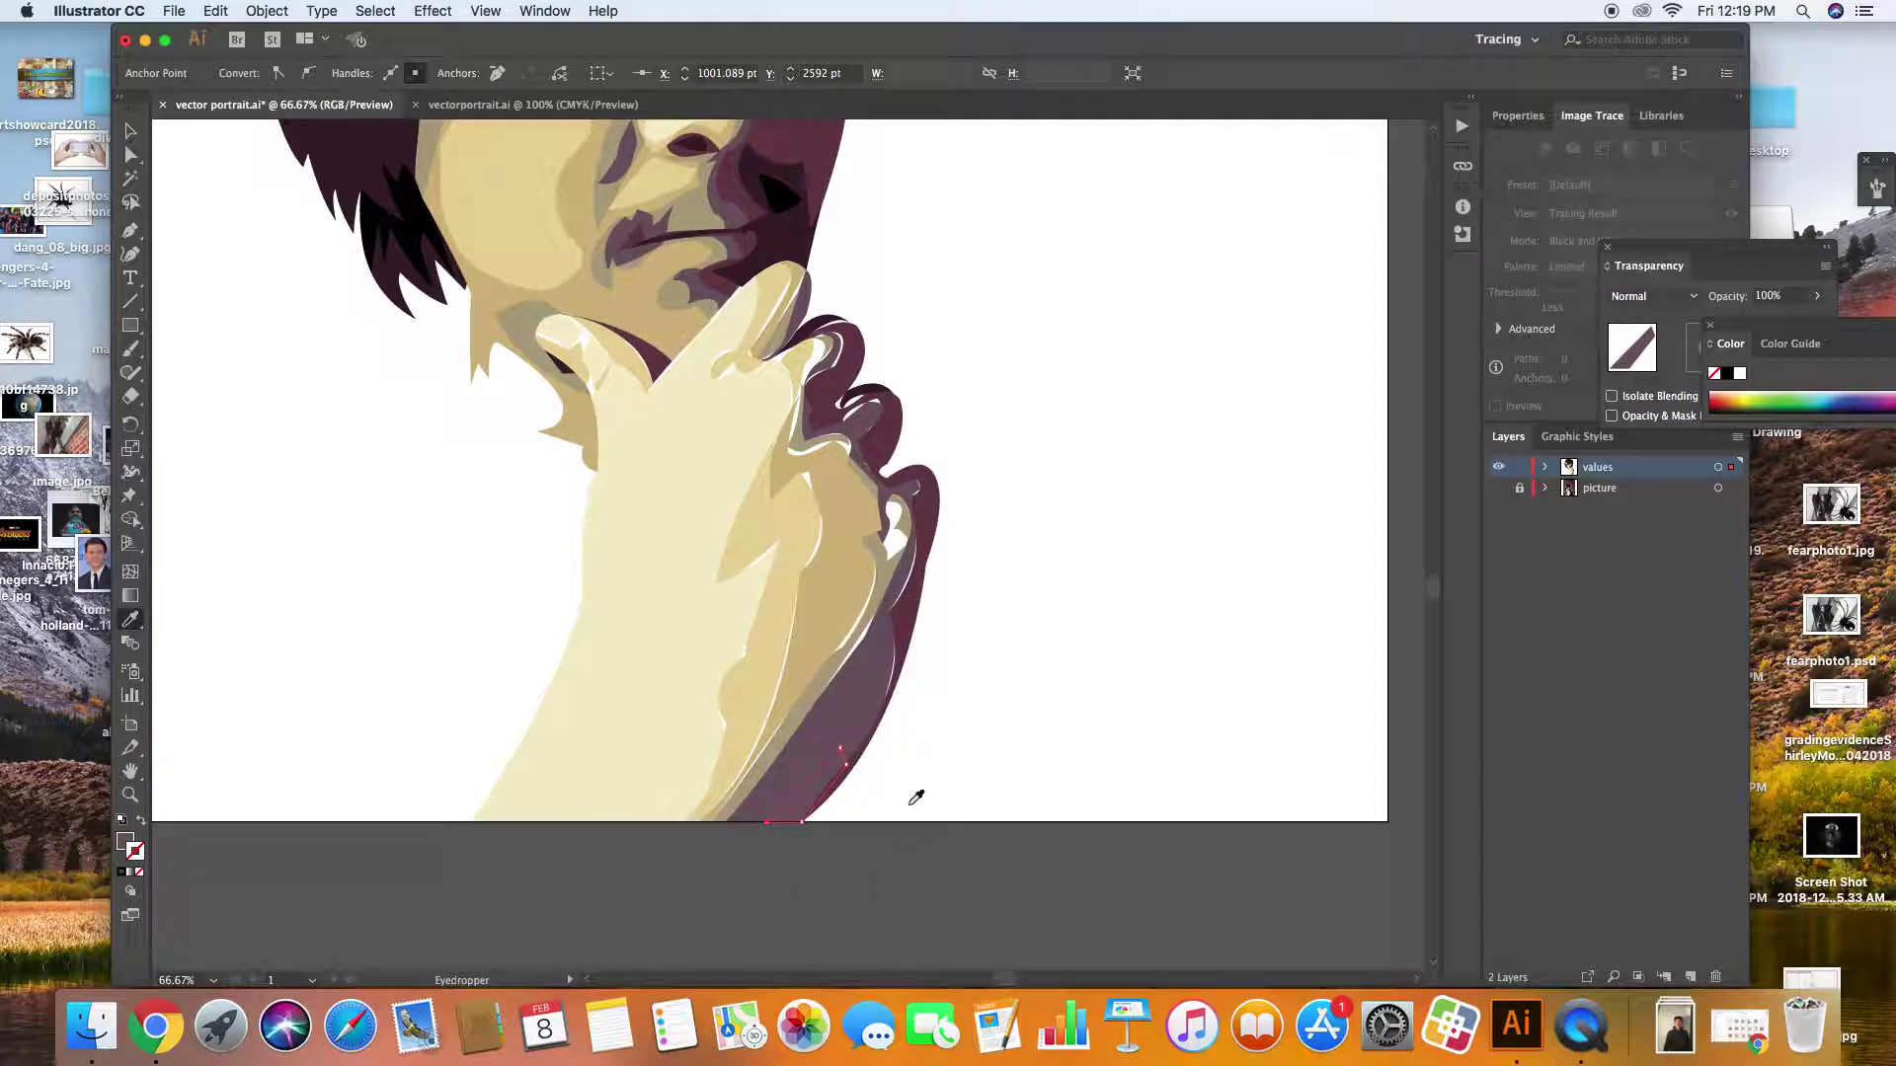
left_click(128, 131)
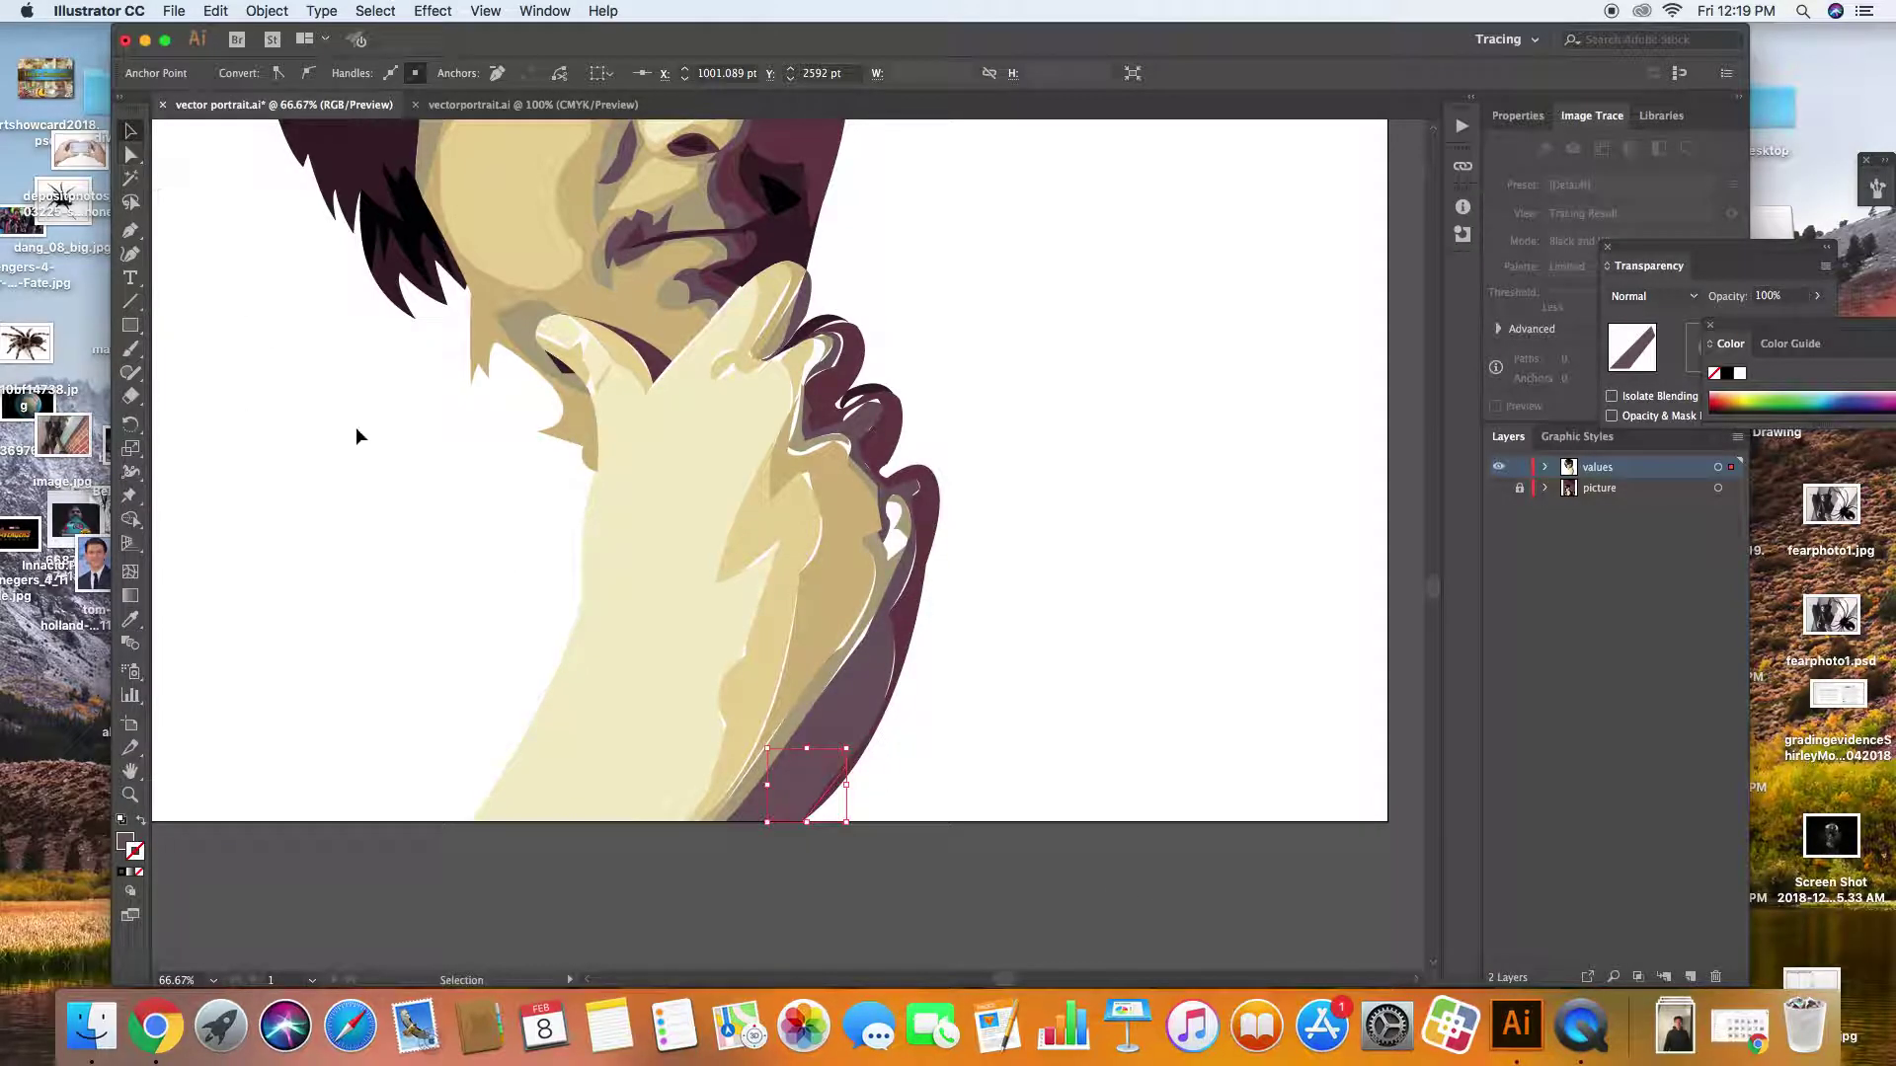
left_click(359, 427)
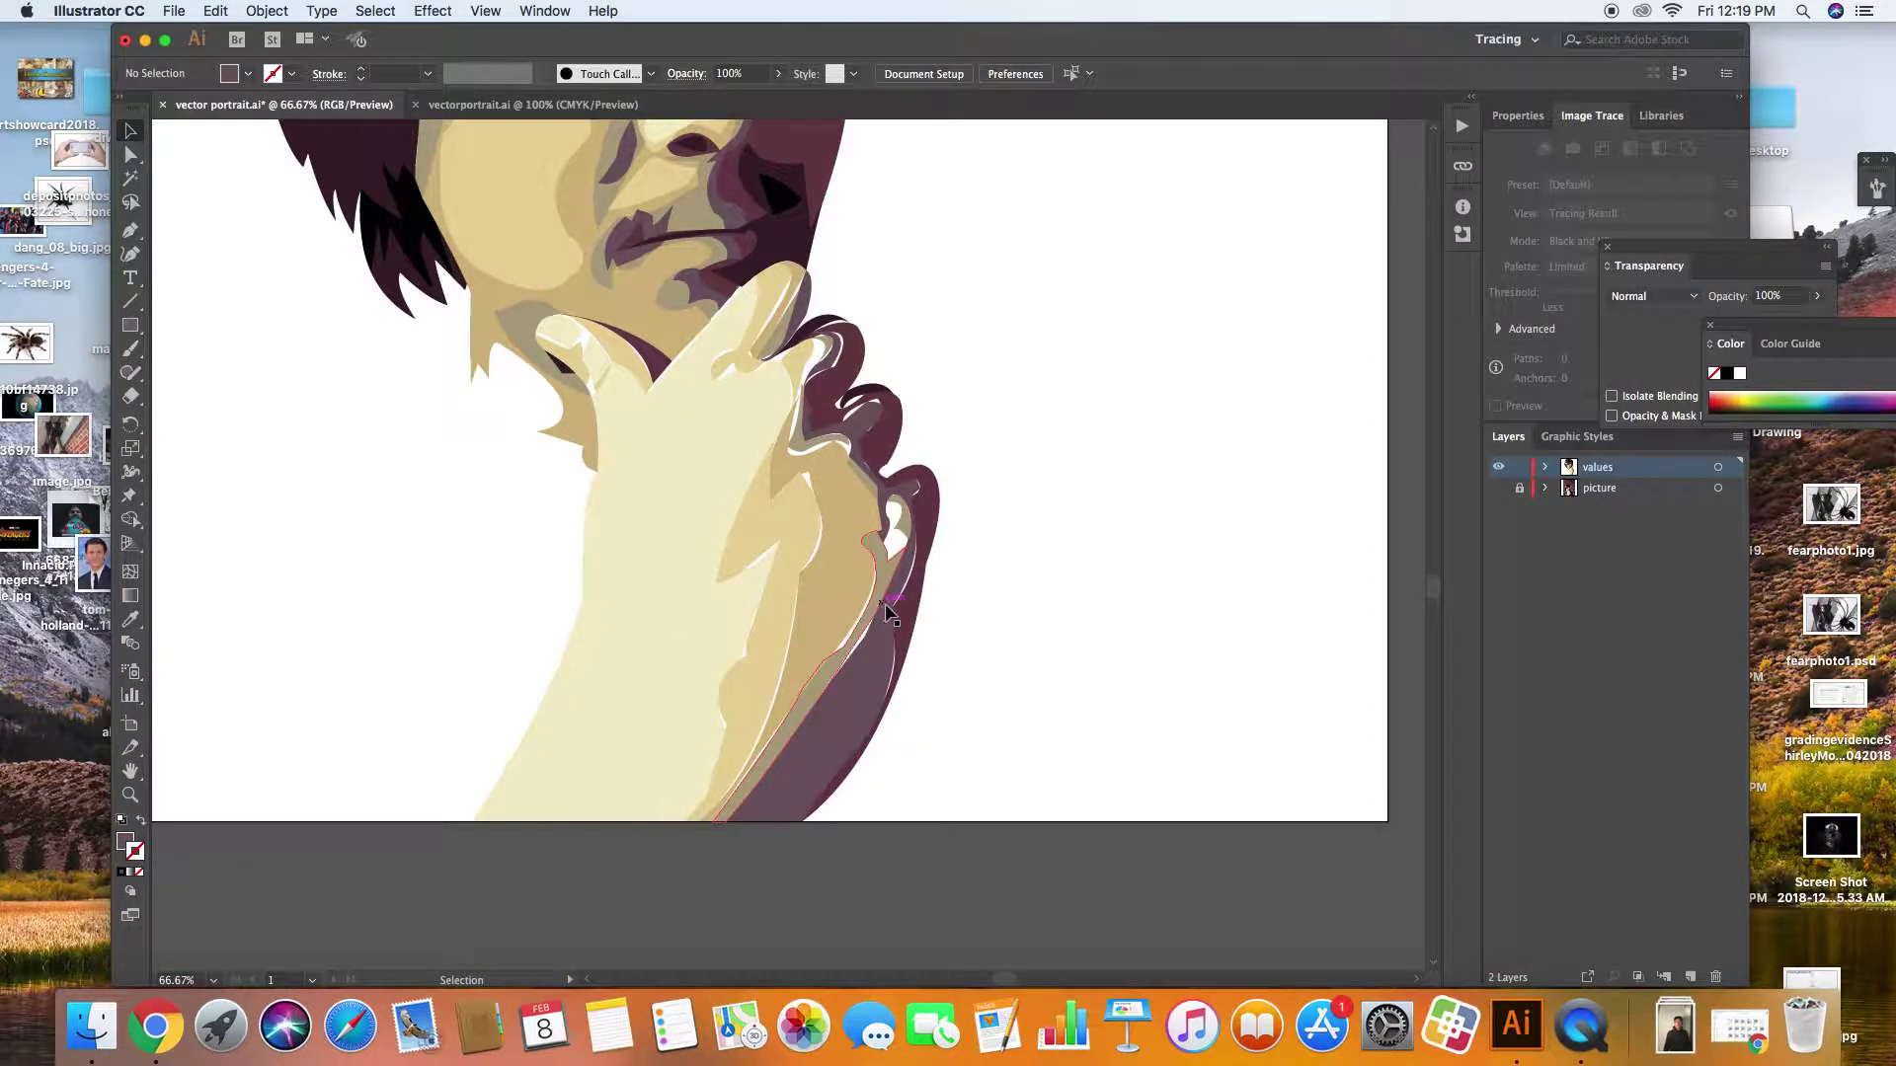
Sample the grey-tan shadow colour and draw a closed Pen patch over the white gap from the wrist's lower edge to the lowest knuckle
left_click(129, 619)
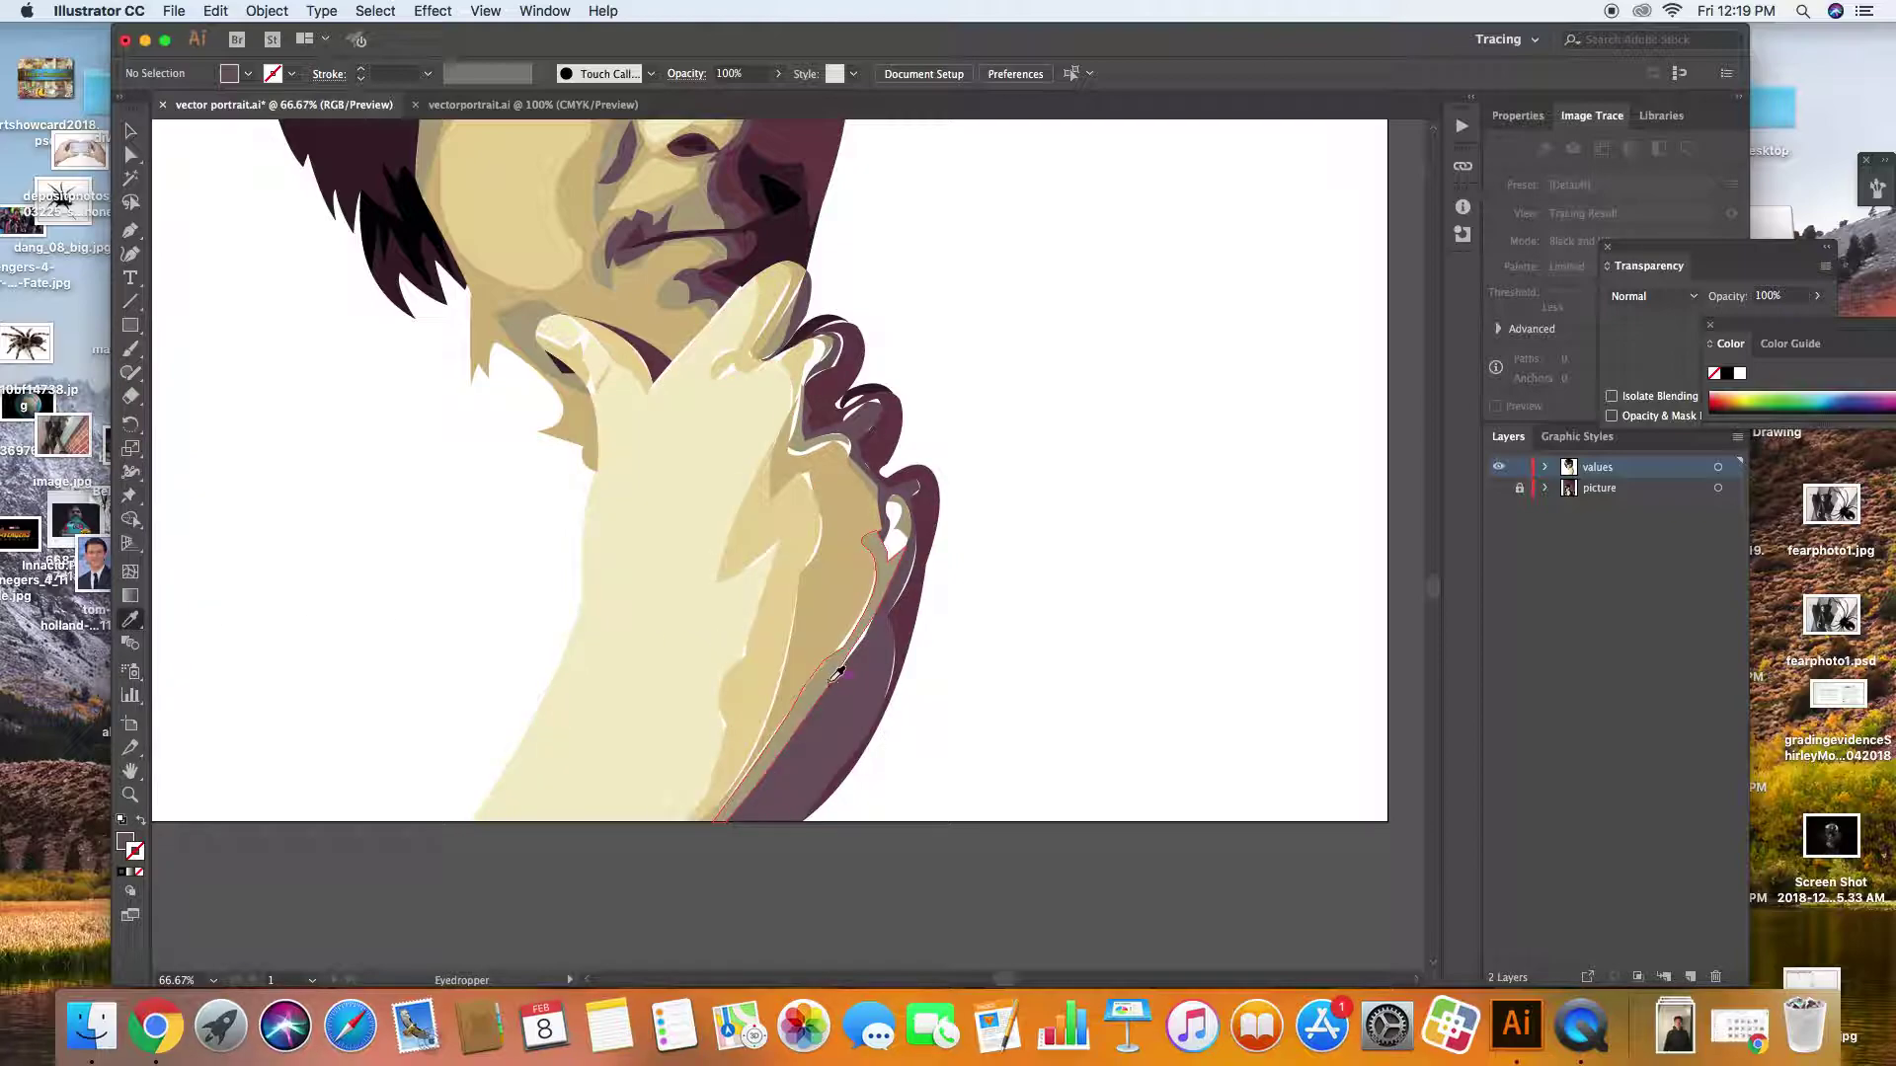
left_click(129, 229)
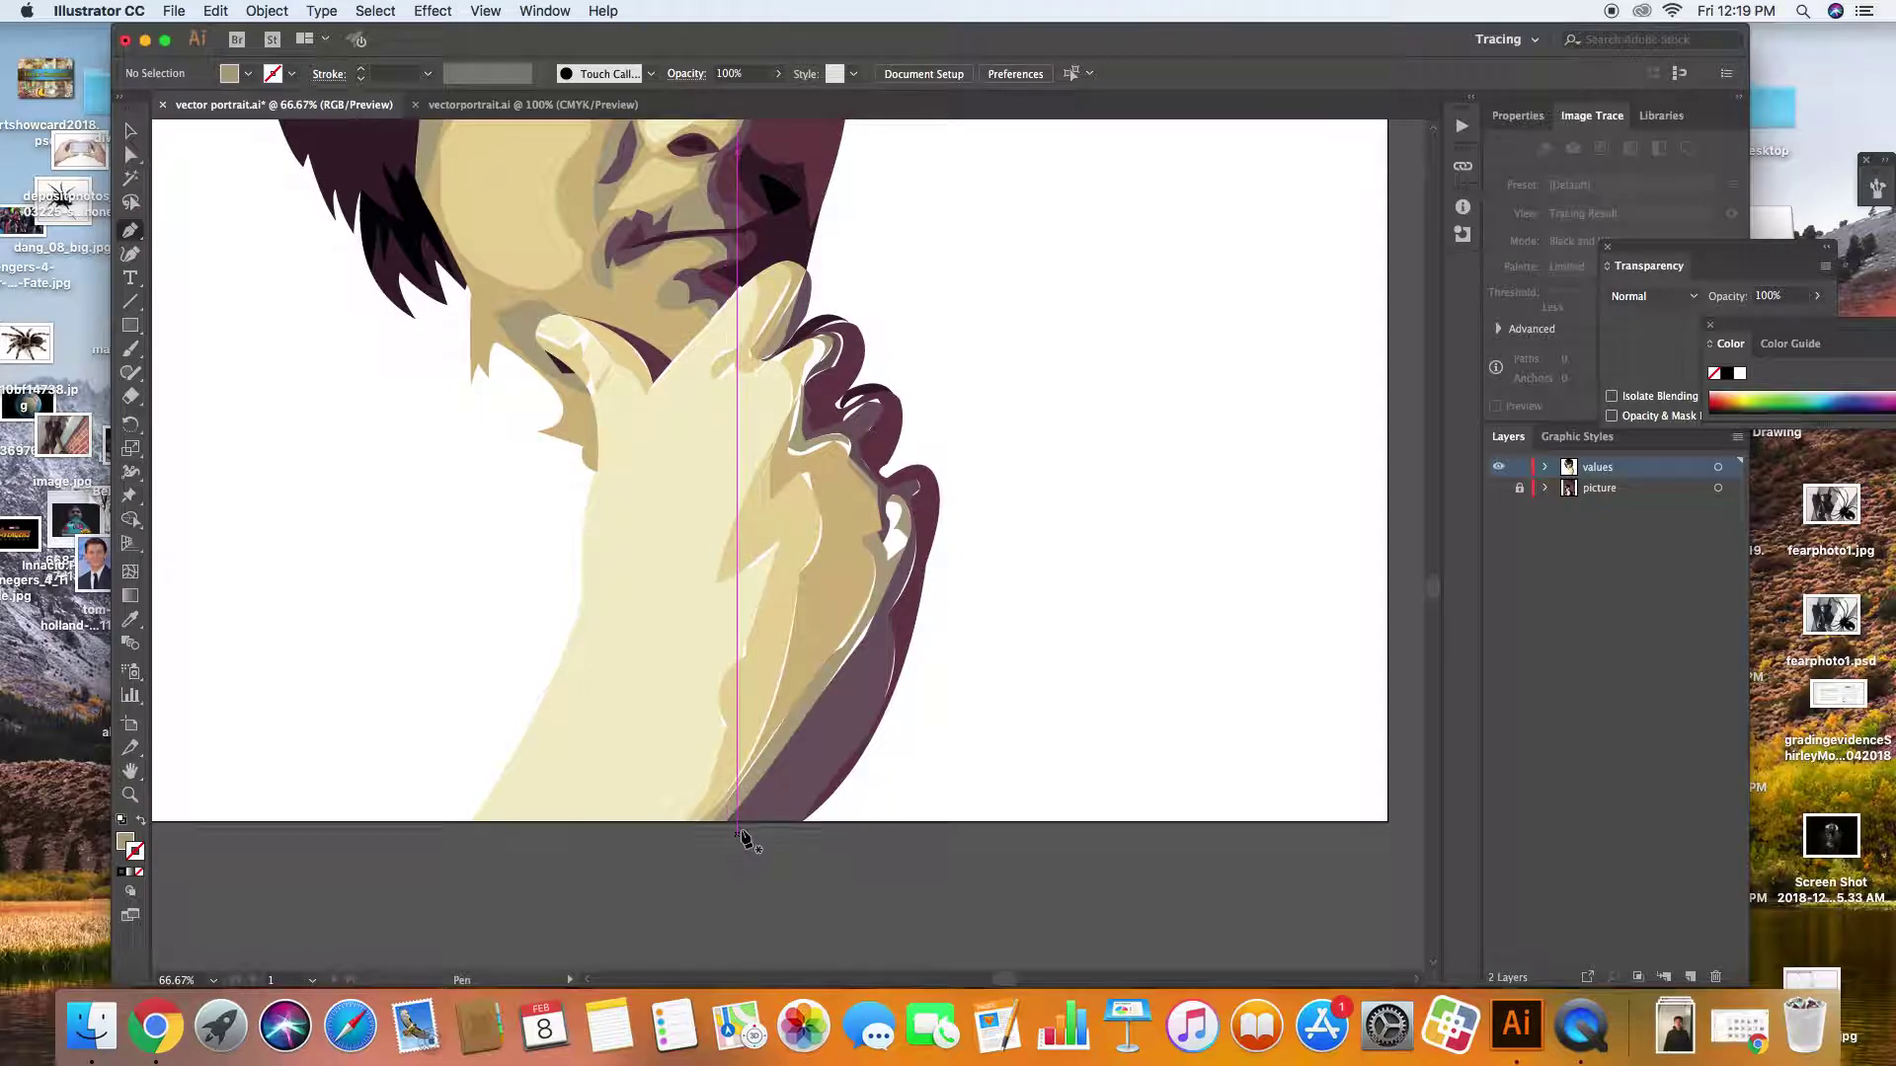
left_click_drag(707, 822, 748, 775)
left_click(742, 771)
left_click(791, 682)
left_click(849, 545)
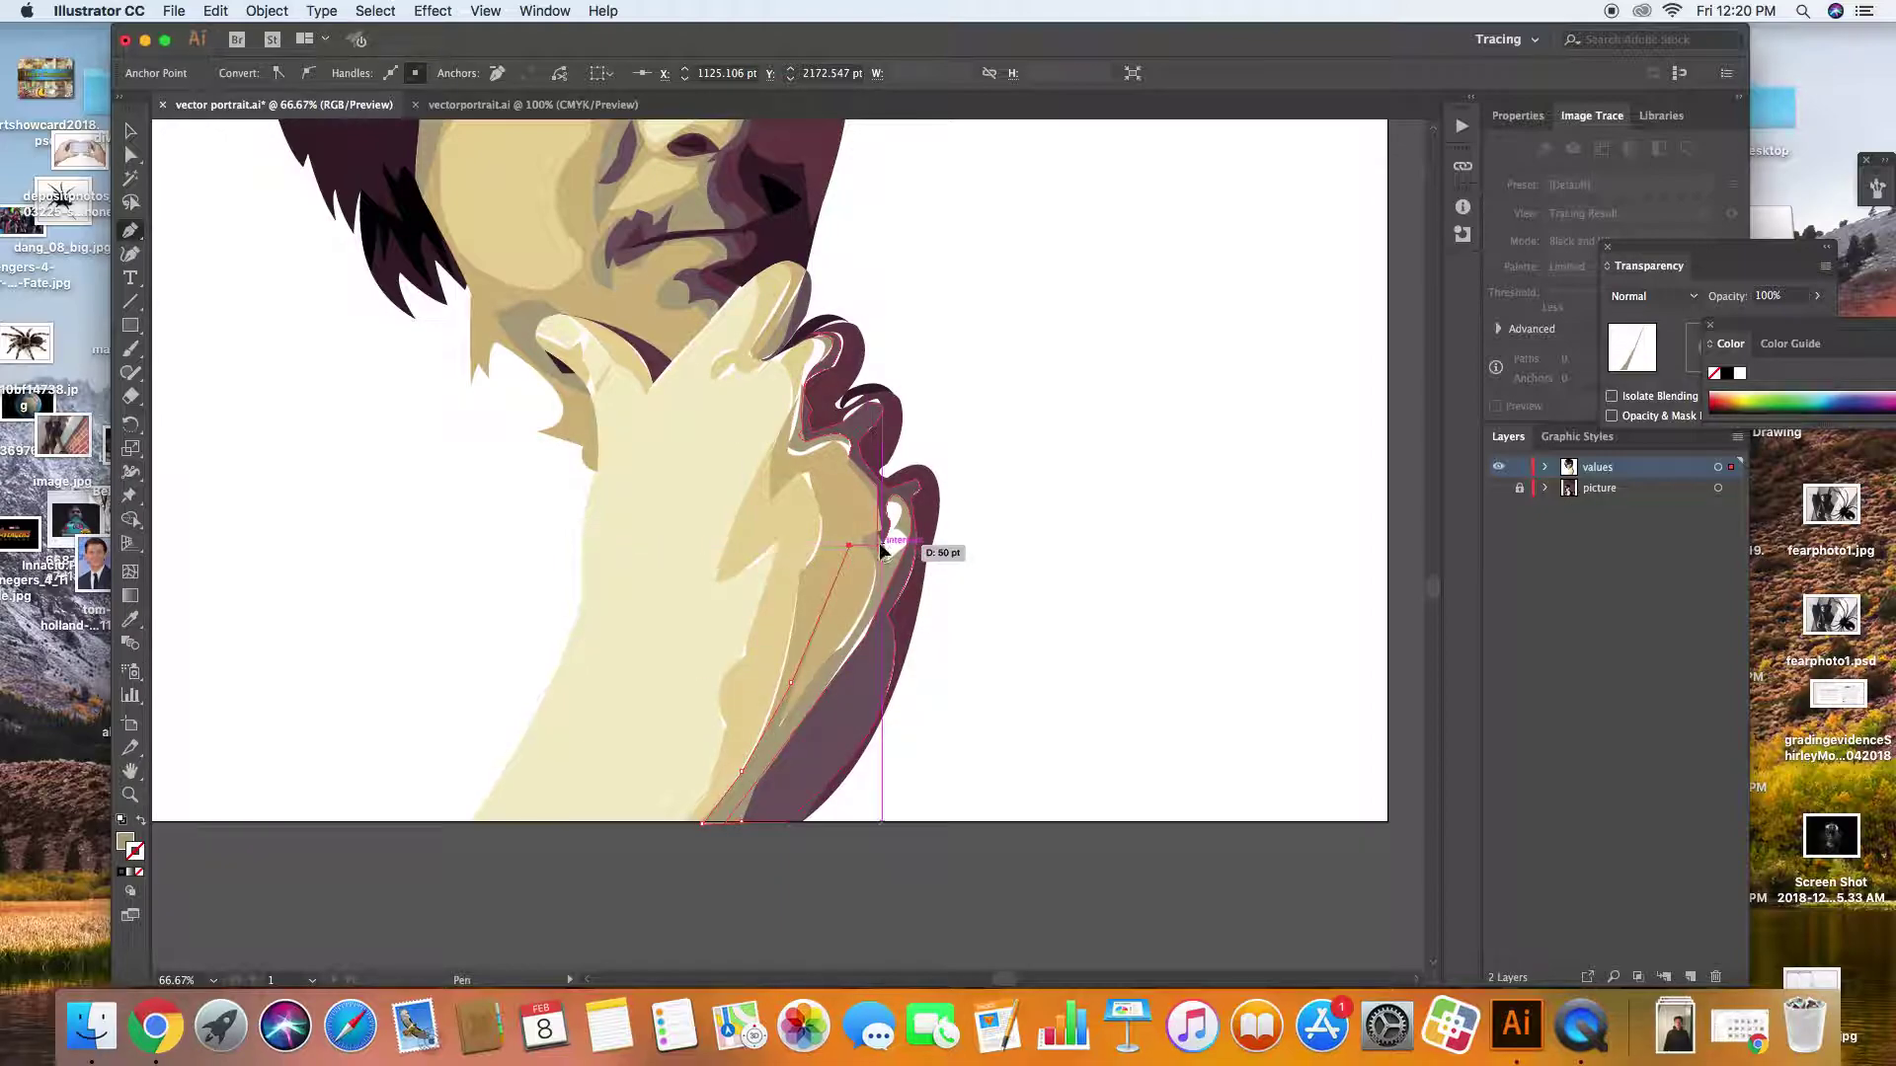
left_click(881, 545)
left_click(881, 583)
left_click(875, 629)
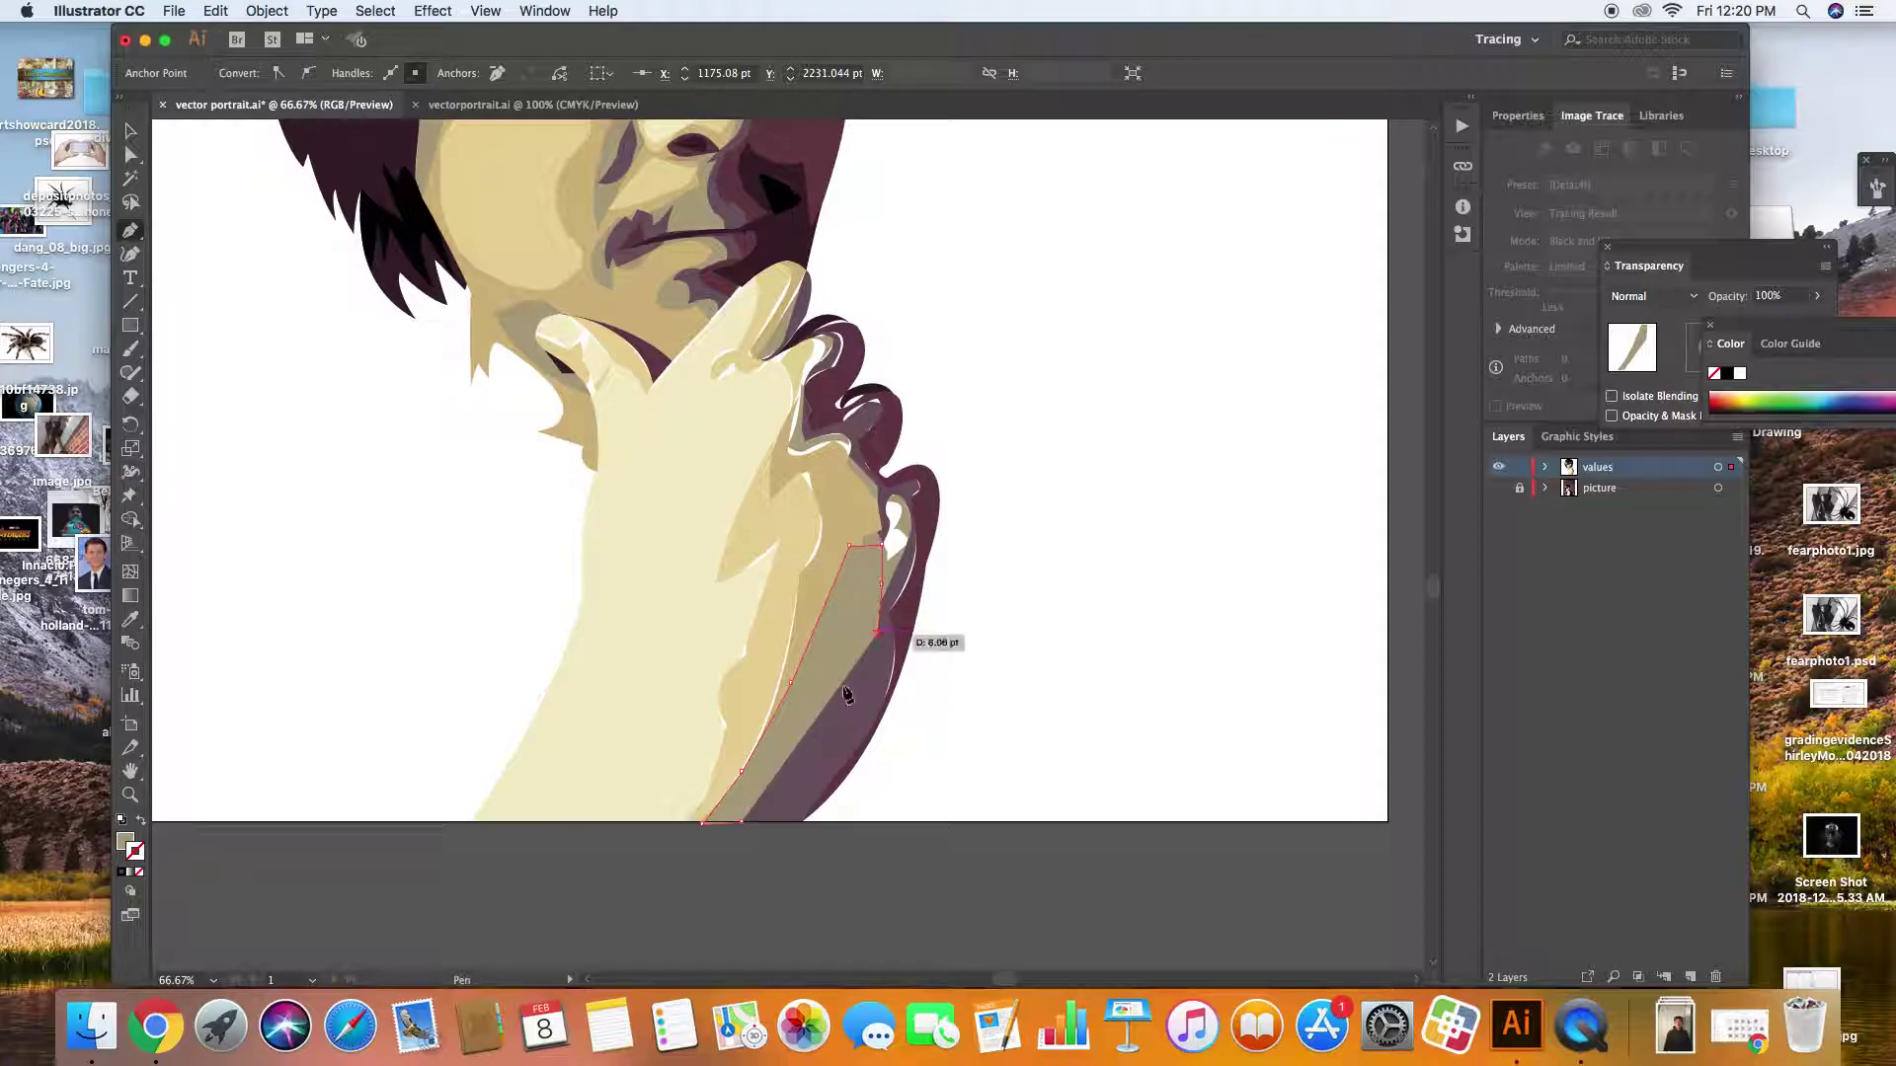
left_click(743, 821)
Send the grey-tan wrist patch to the back of the stacking order and deselect it
key("super")
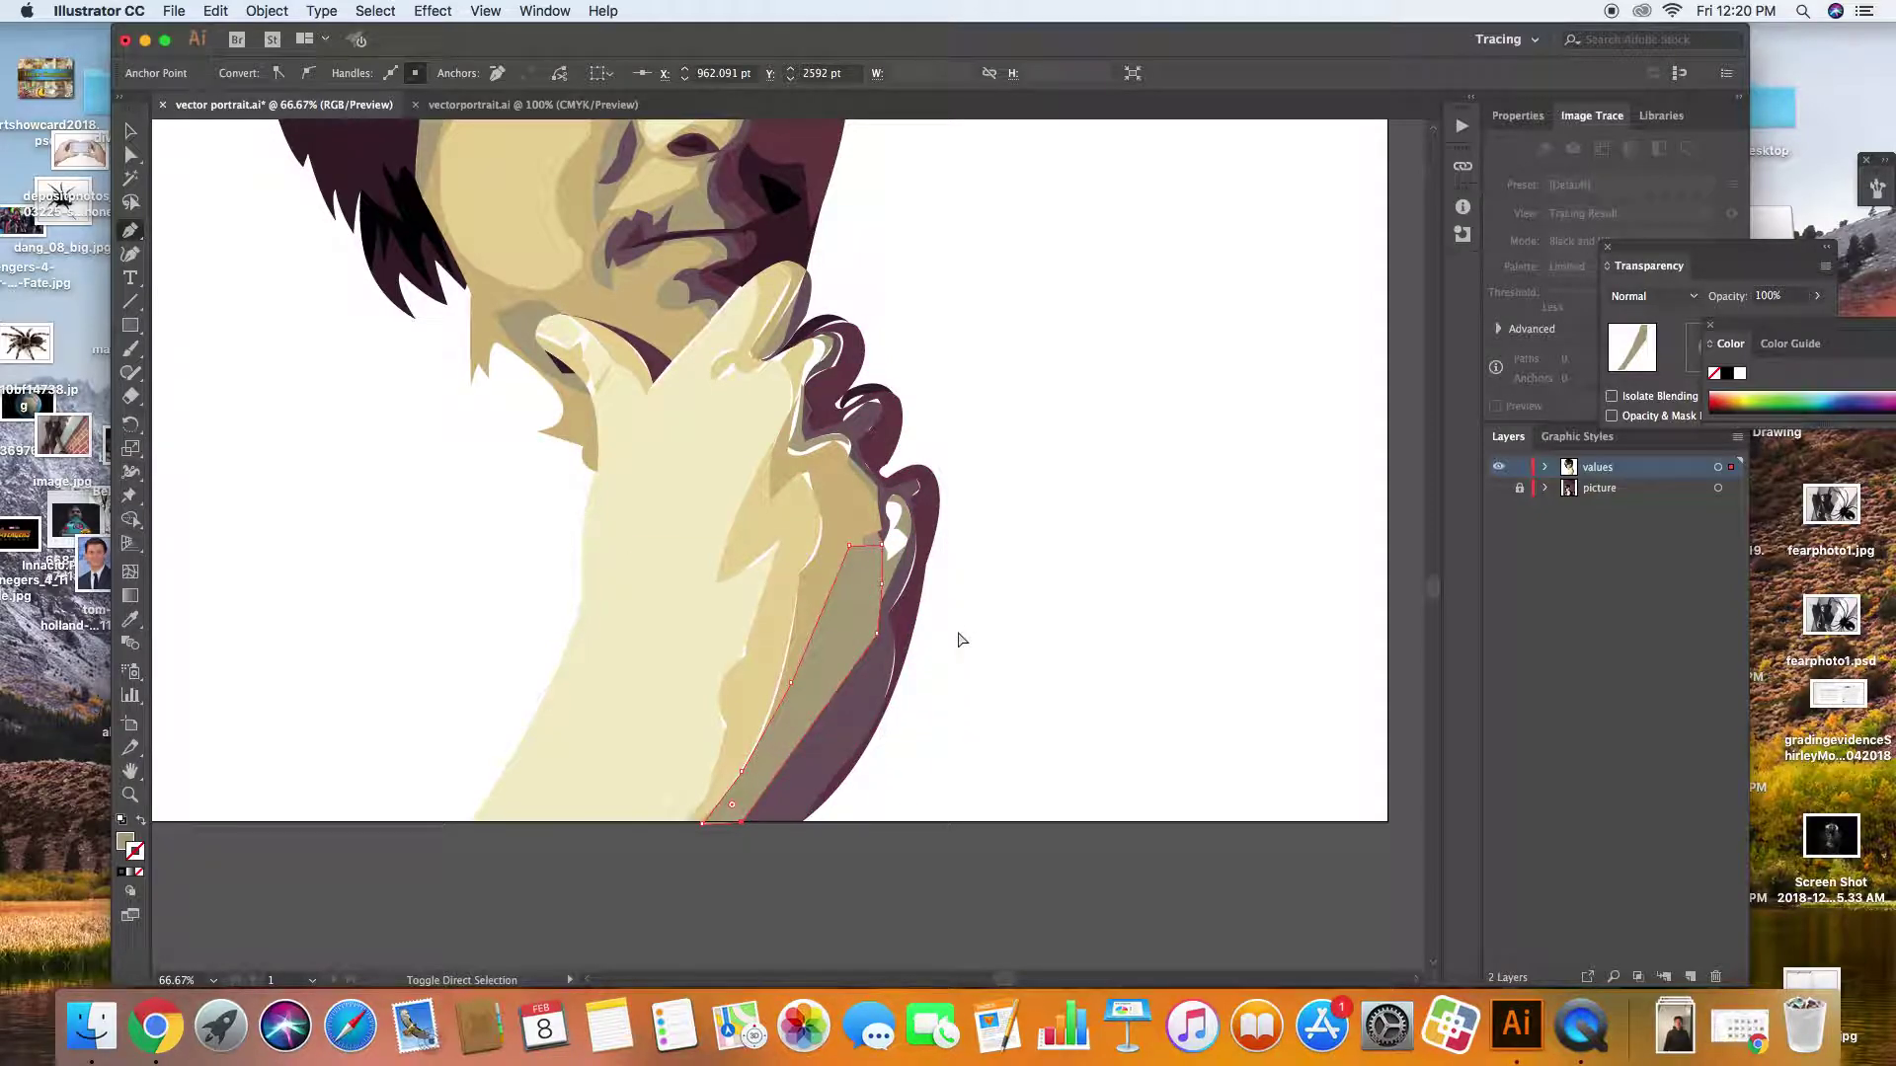
key("super+shift+bracketleft")
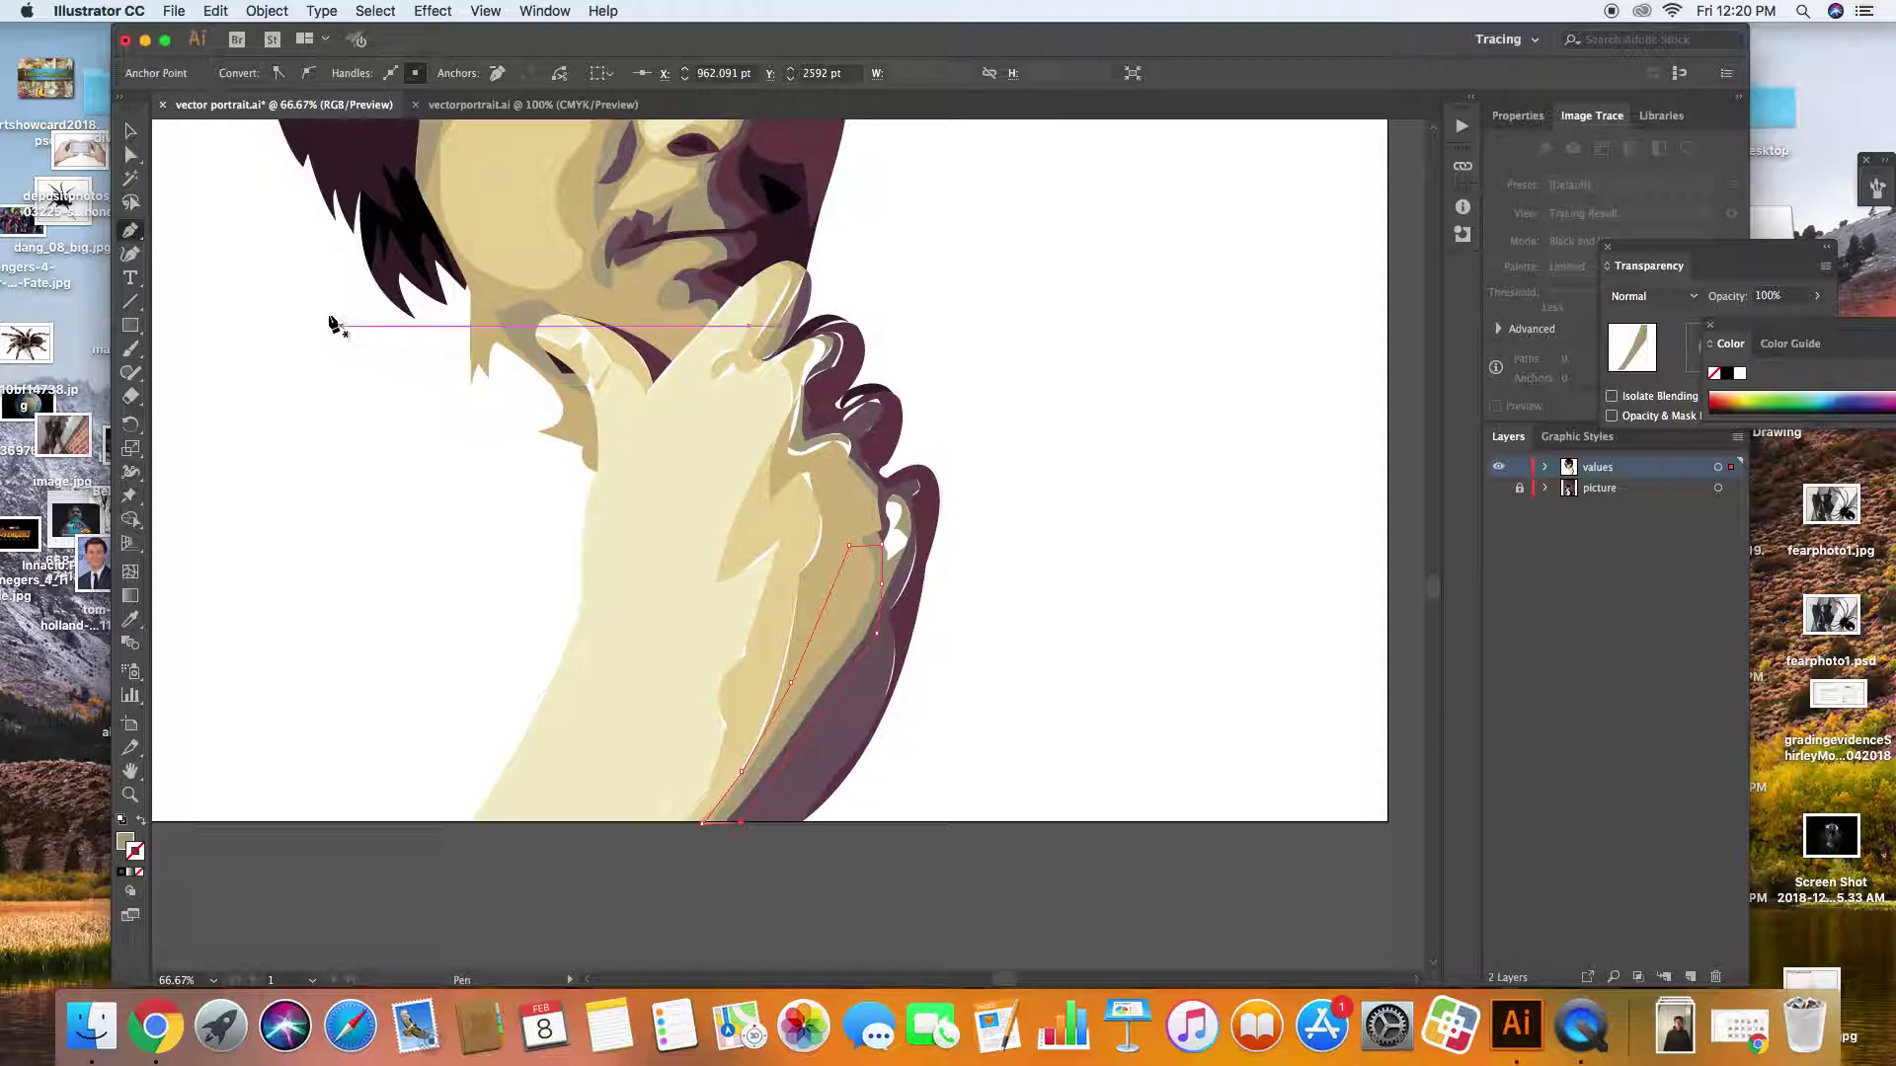
left_click(302, 406, "super")
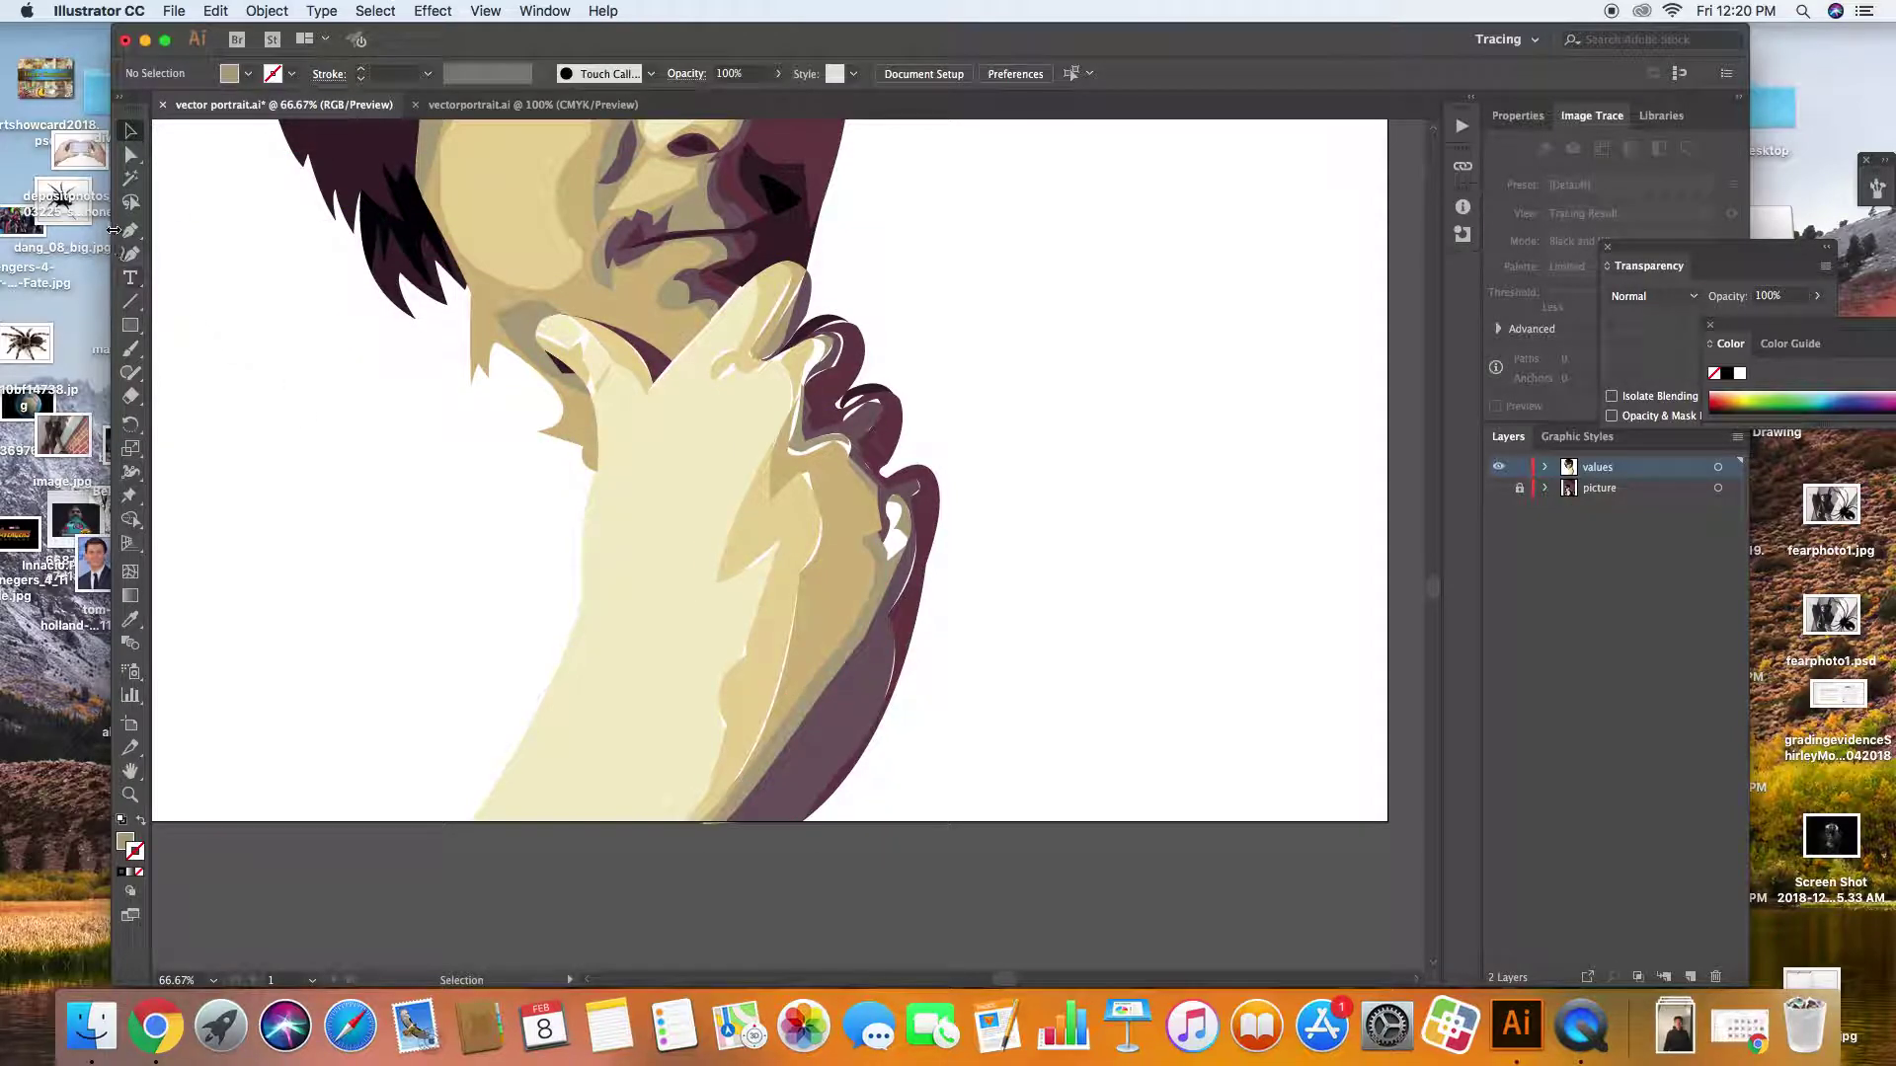
Draw a small closed Pen patch in the same grey-tan over the white gap inside the lowest knuckle
left_click(873, 546)
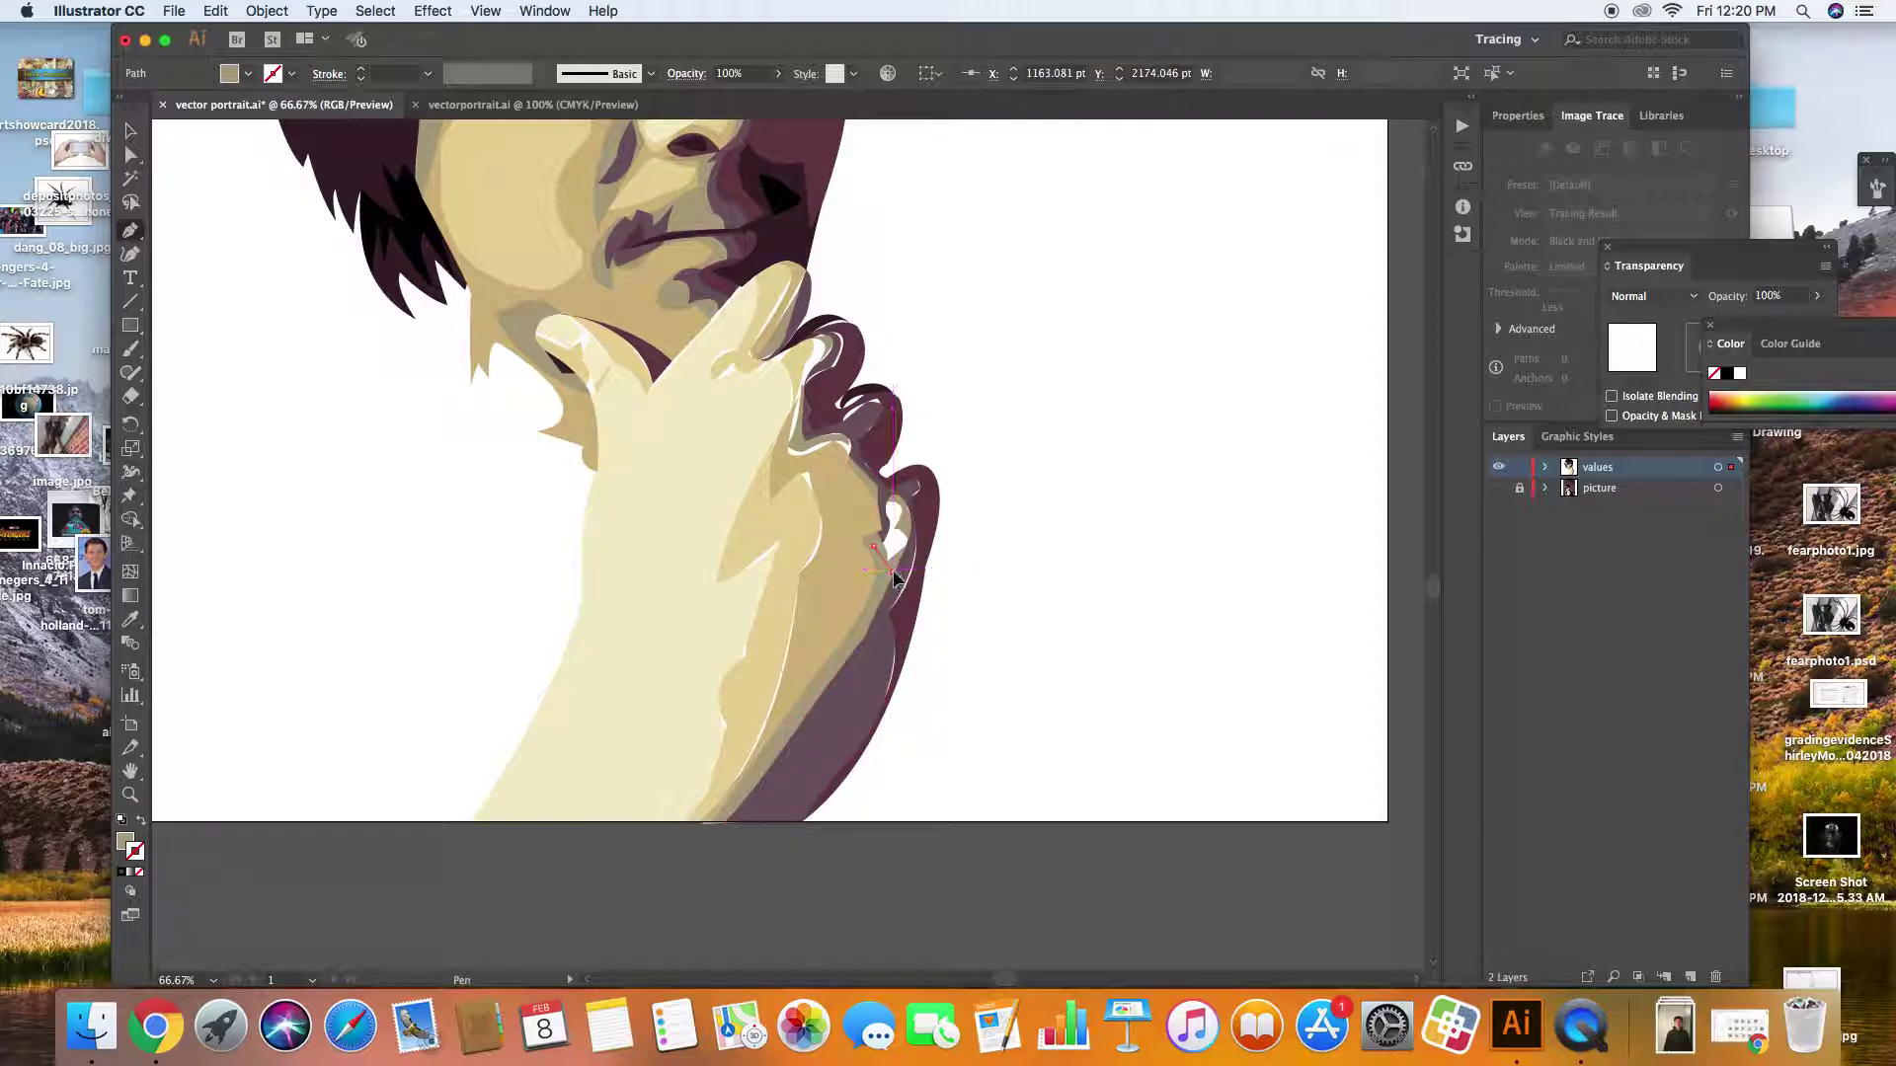
left_click(893, 570)
left_click(915, 538)
left_click(908, 495)
left_click(891, 495)
left_click(877, 500)
left_click(873, 546)
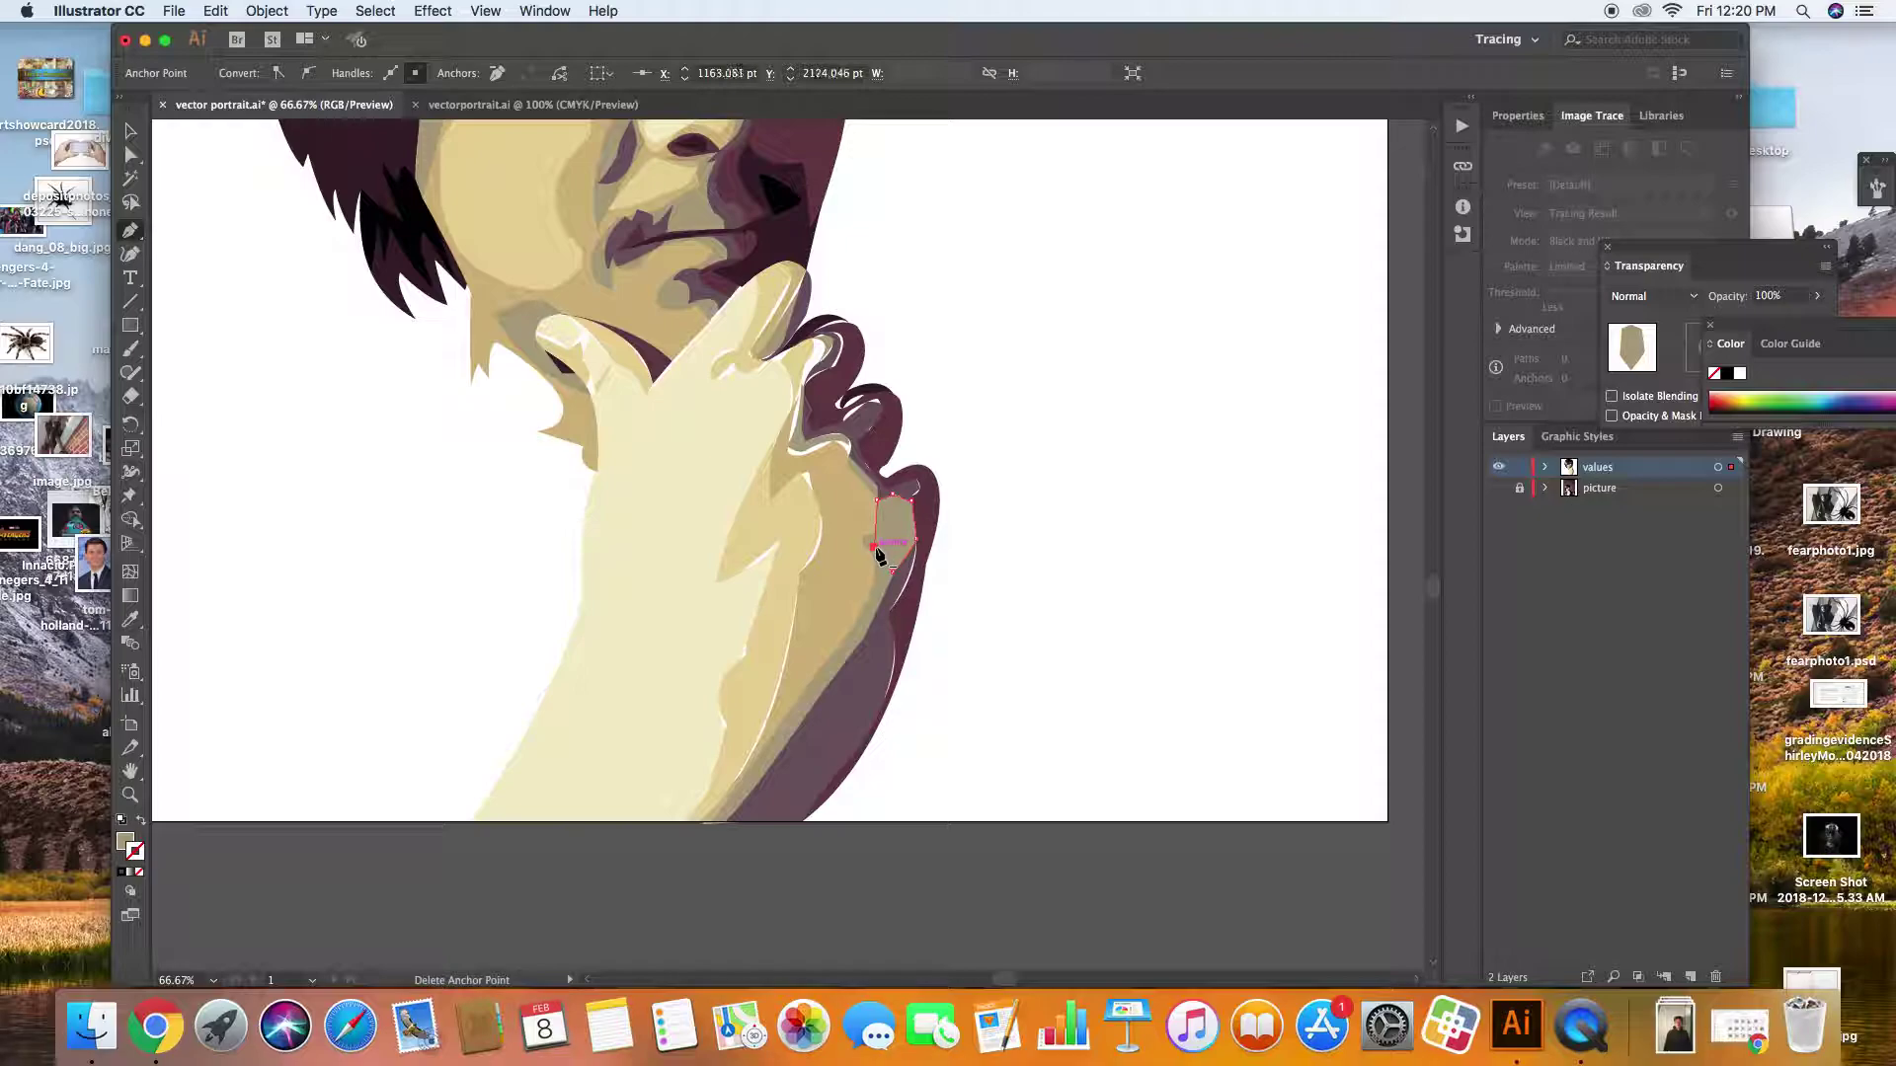
Send the small knuckle patch to the back of the stacking order and deselect it
right_click(892, 533)
mouse_move(1004, 832)
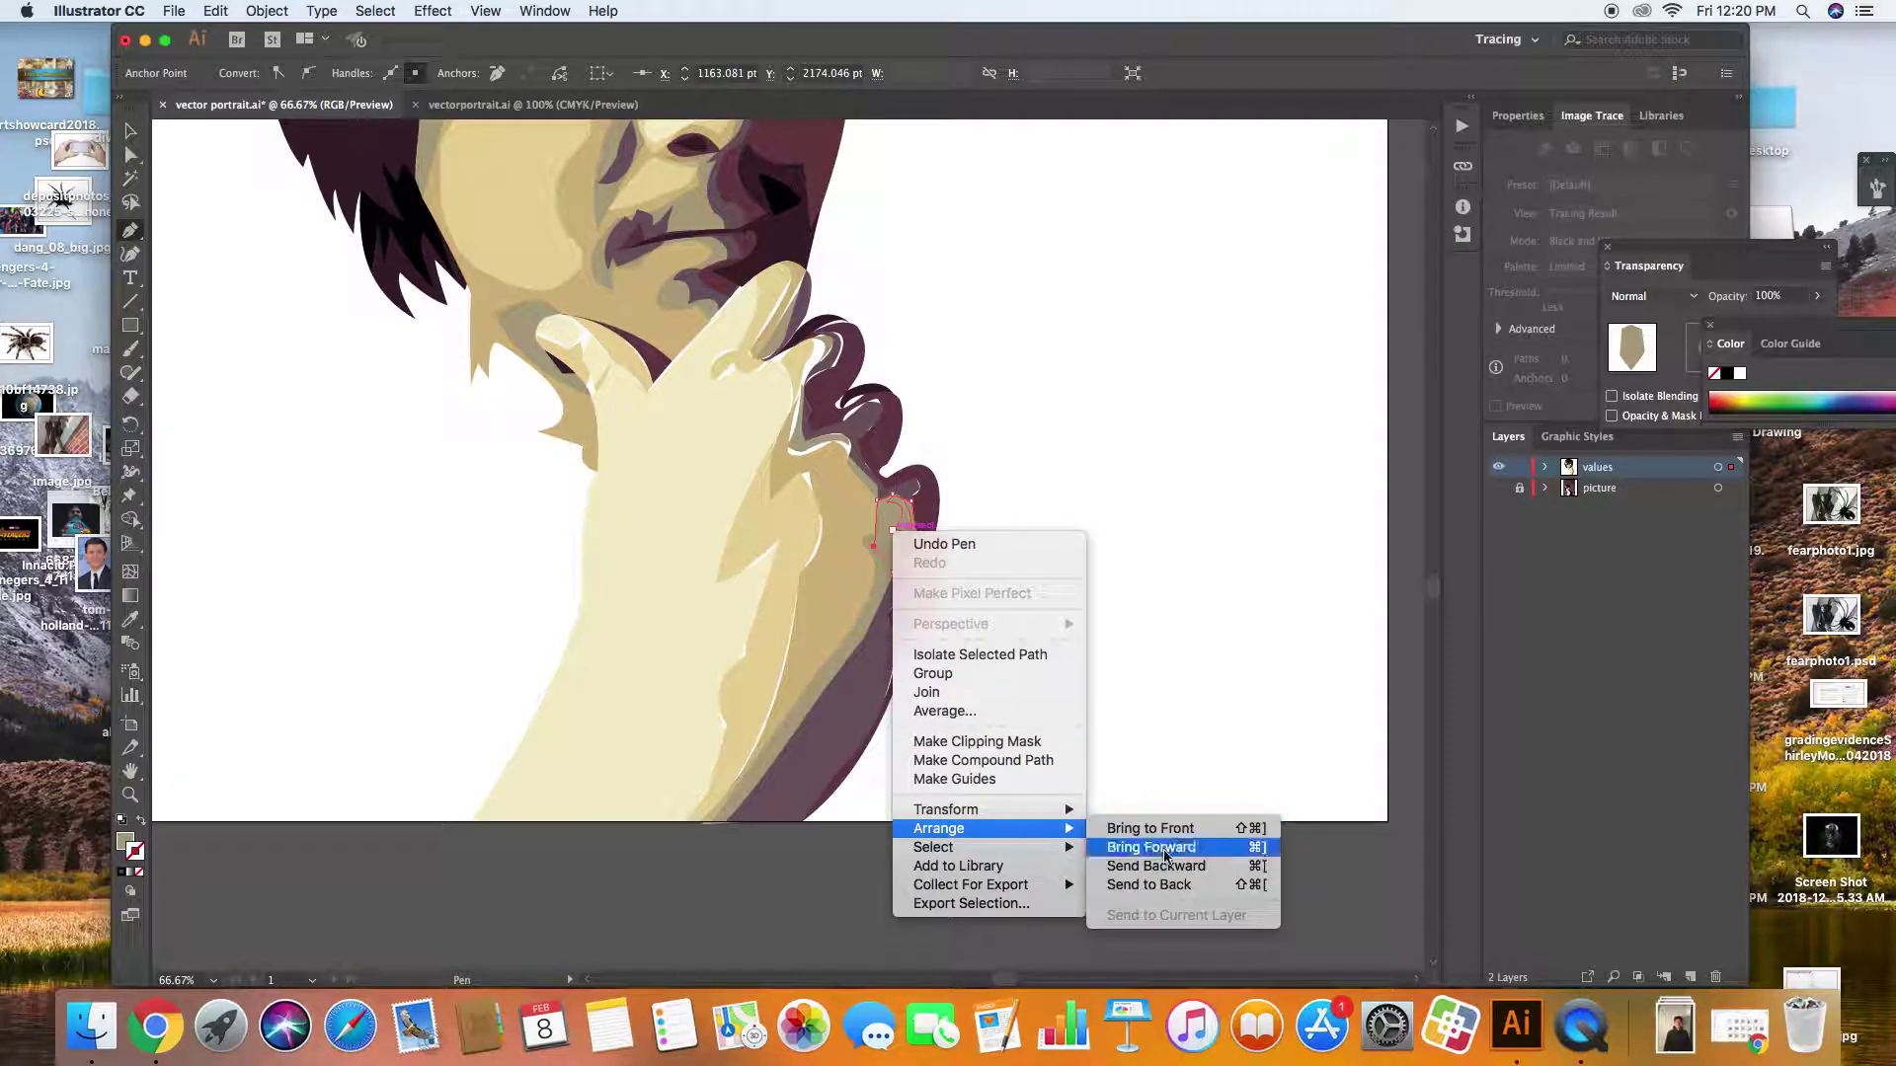
left_click(1170, 886)
key("super+shift+a")
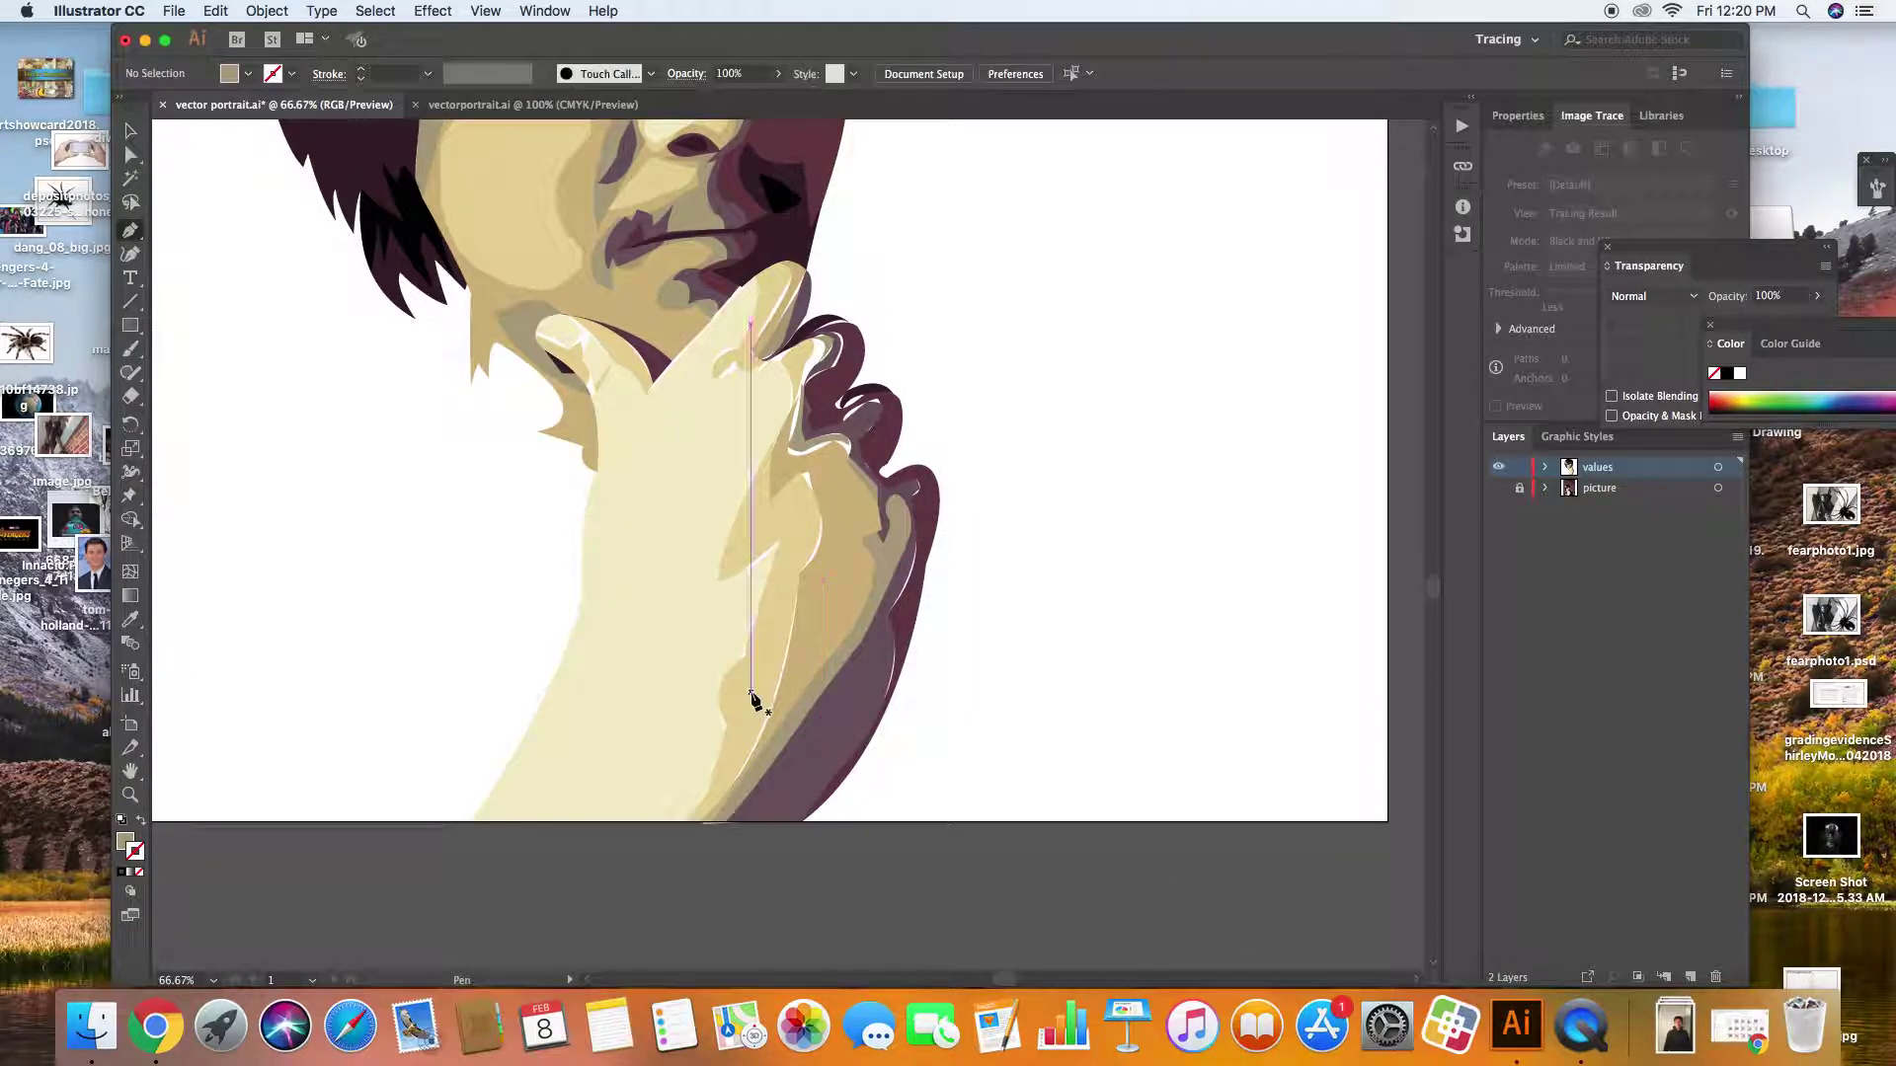
Sample the light tan and draw a closed Pen patch over the white slivers along the middle of the wrist and hand
left_click(129, 619)
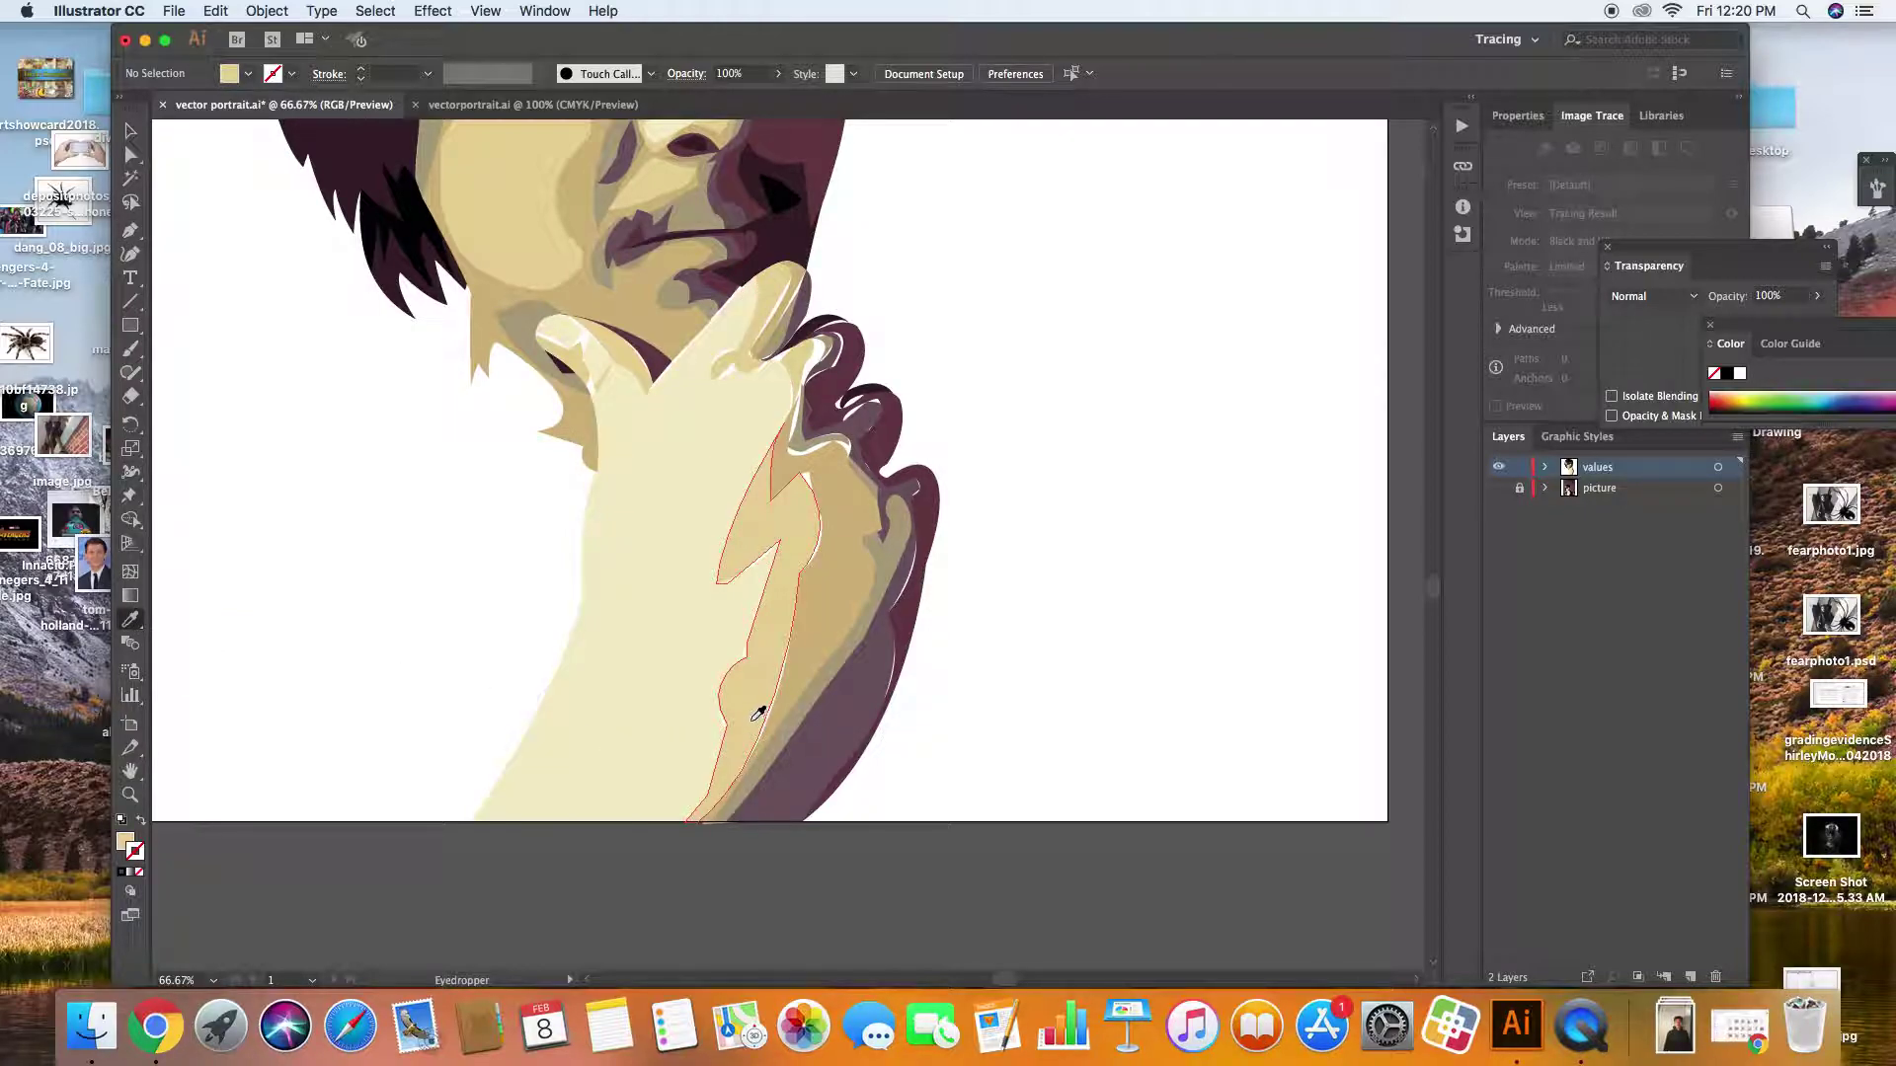
left_click(130, 231)
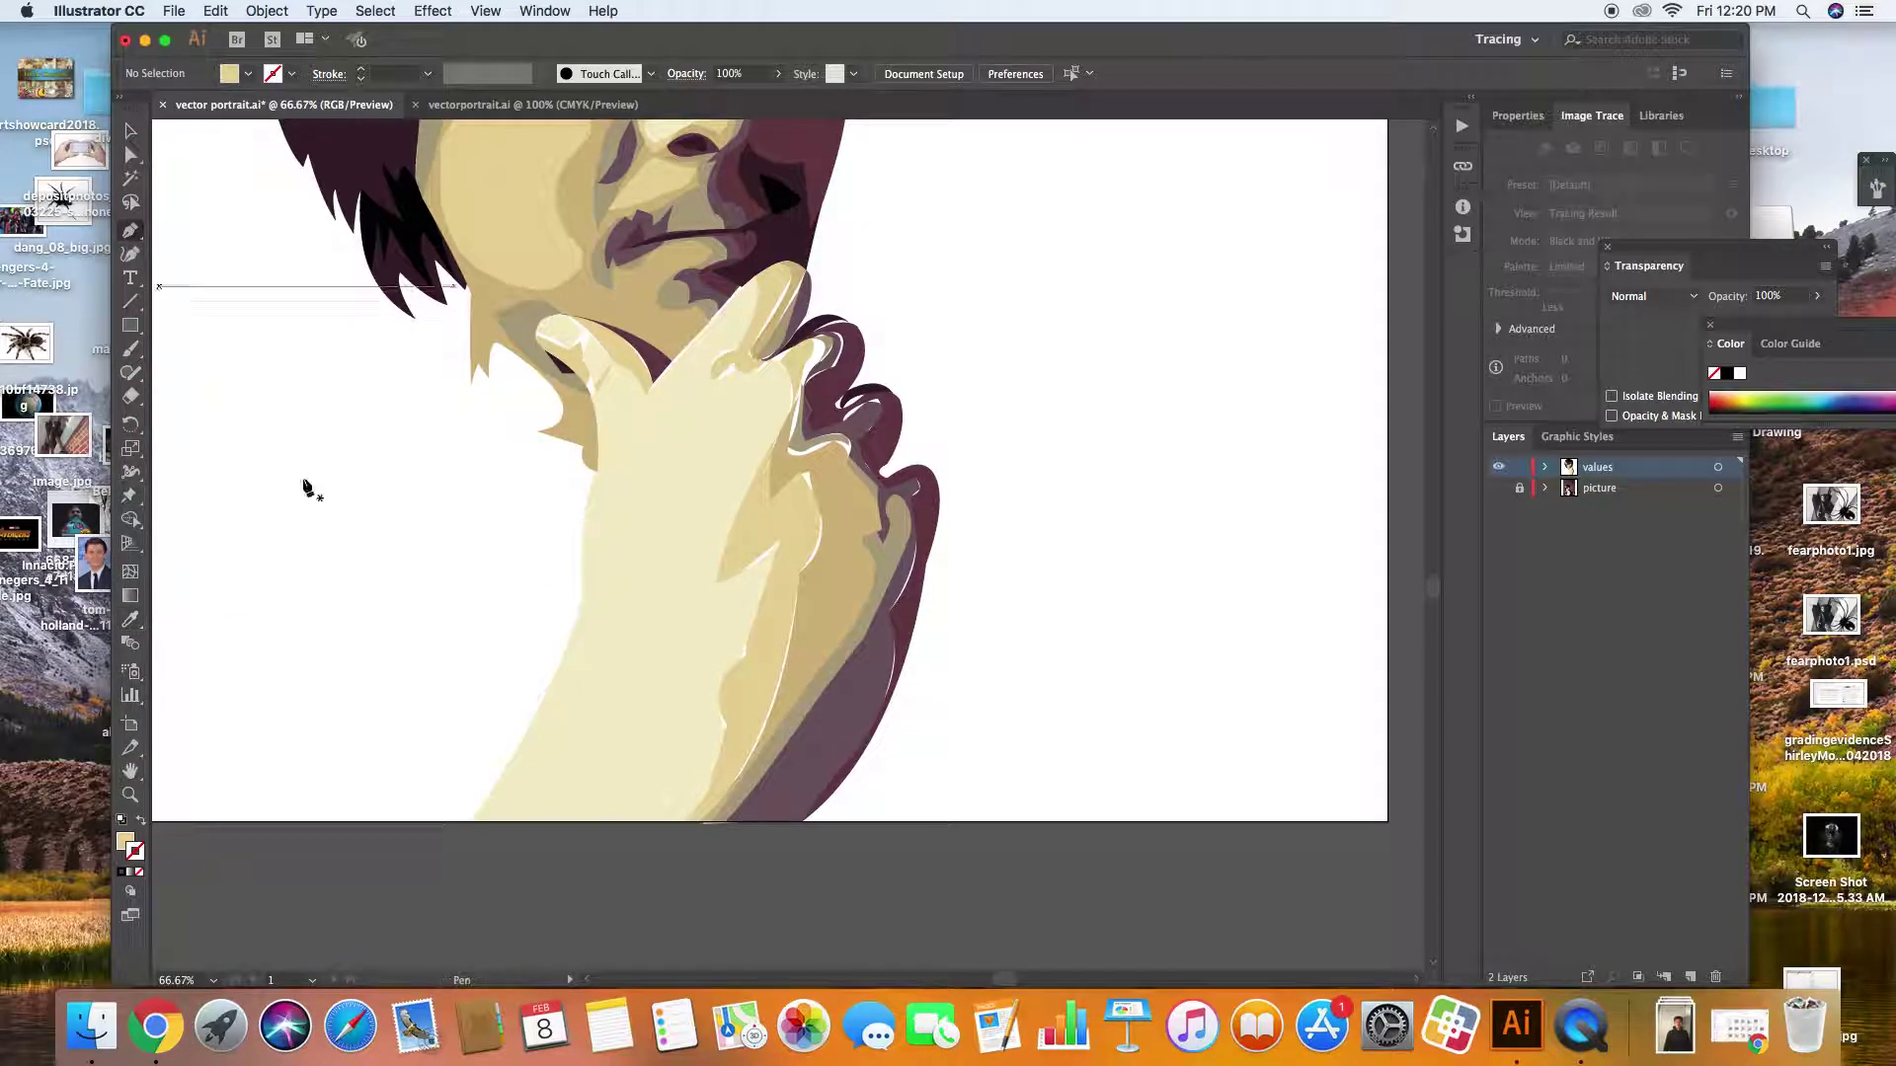
left_click(673, 816)
left_click(752, 820)
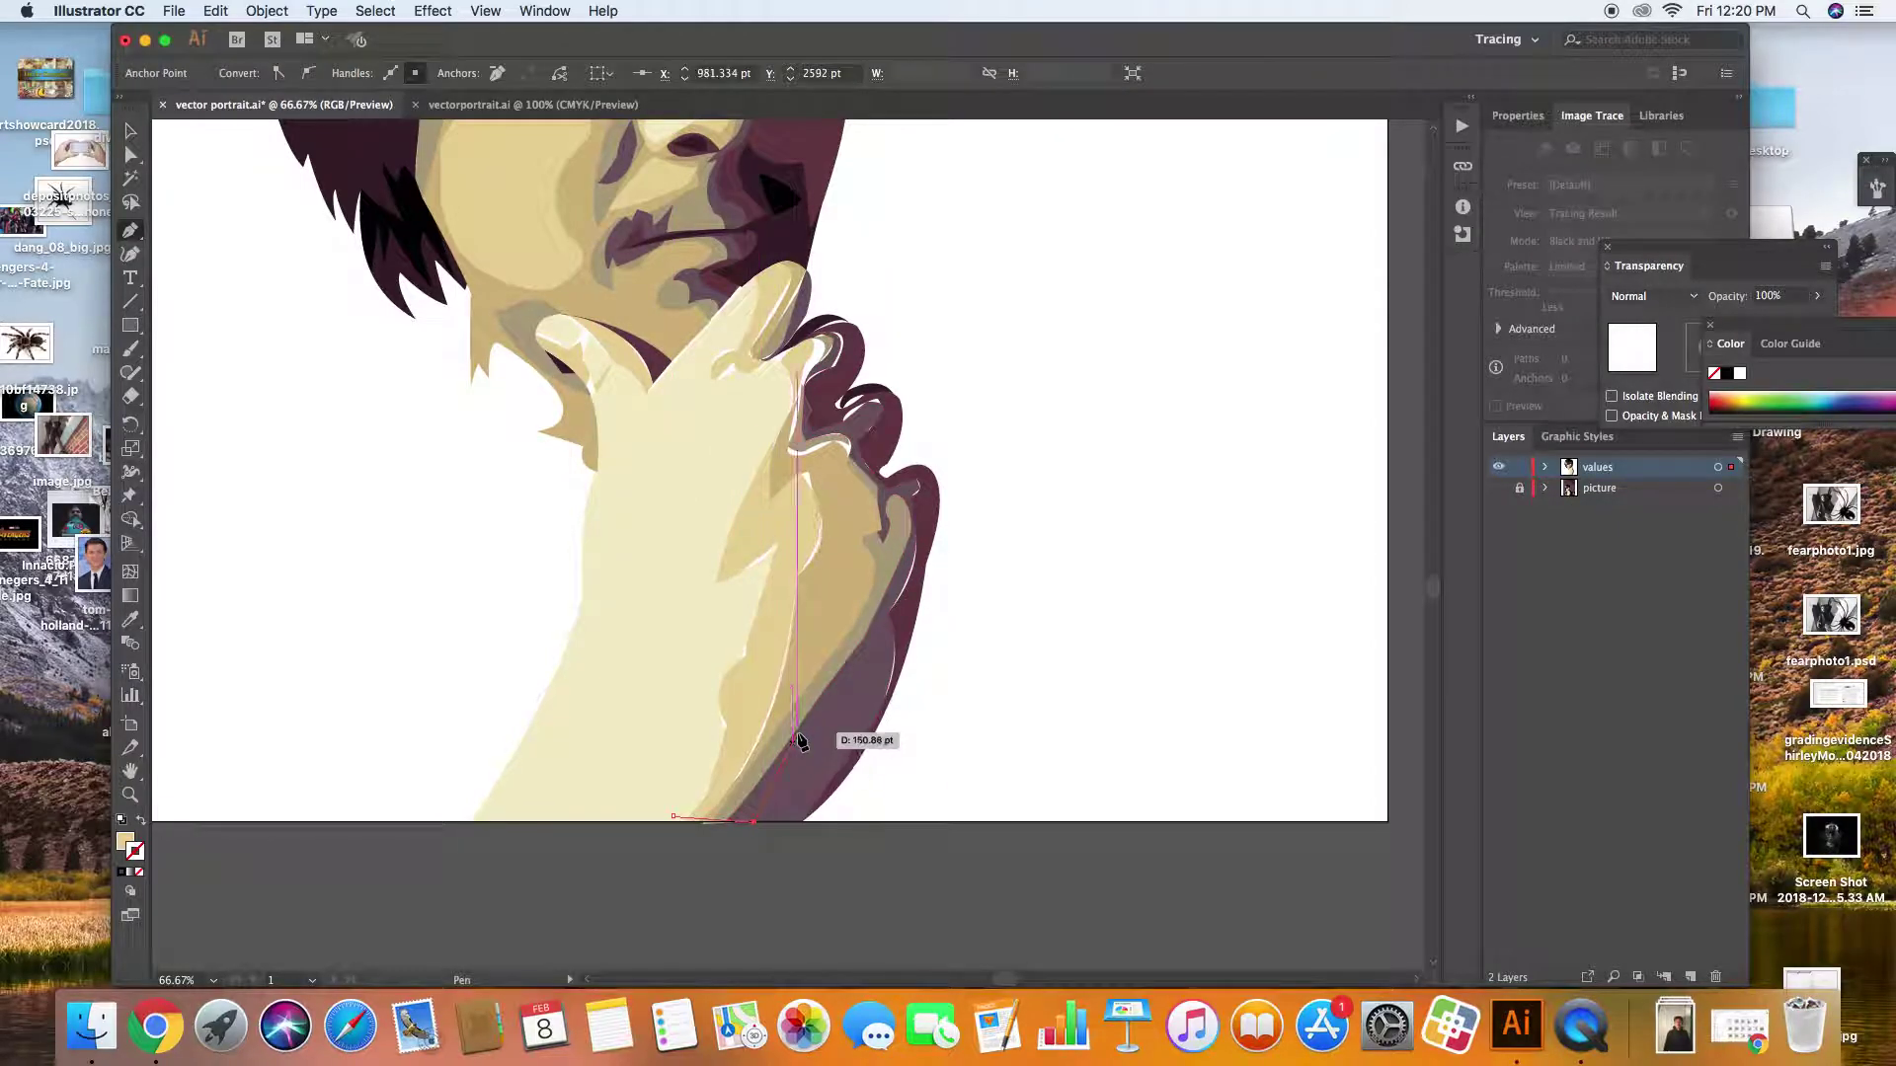
left_click(823, 598)
left_click_drag(812, 460, 740, 487)
left_click(694, 508)
left_click(684, 731)
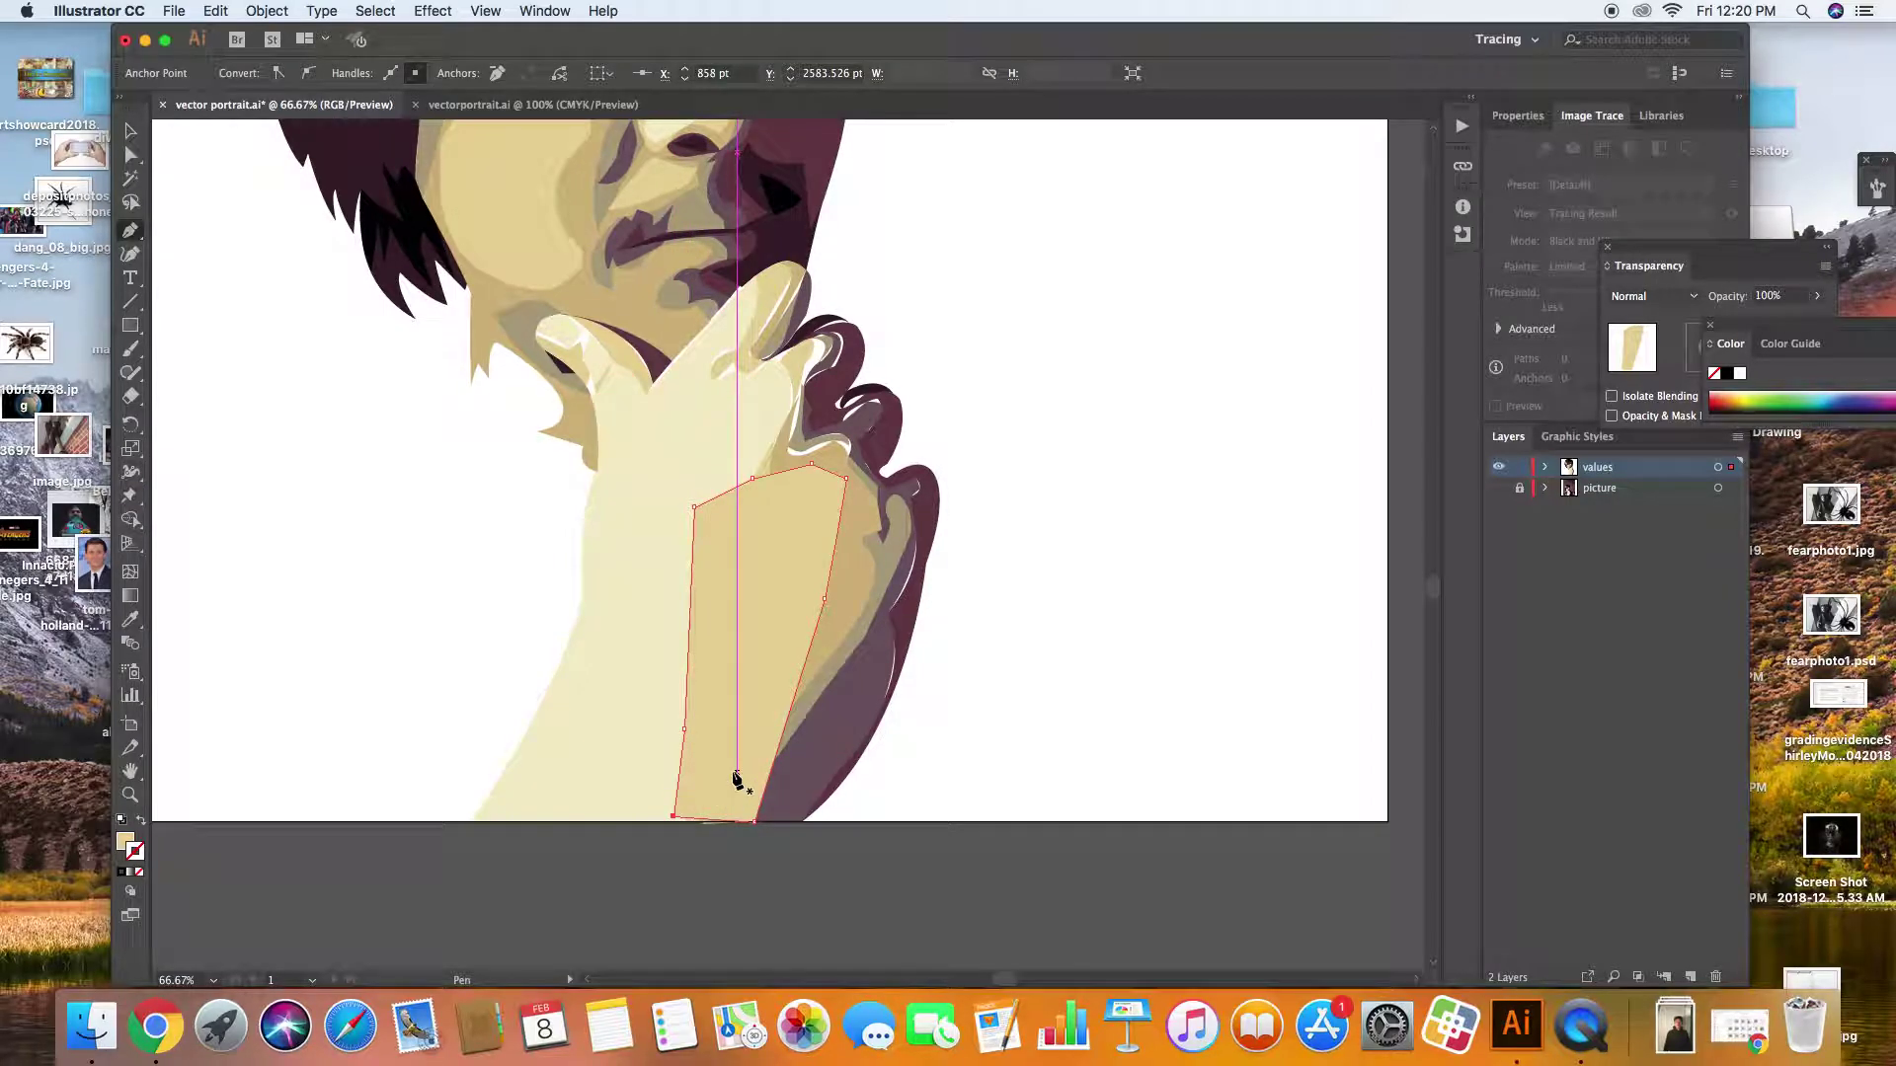
Send the light tan hand patch to the back of the stacking order and deselect it
right_click(759, 580)
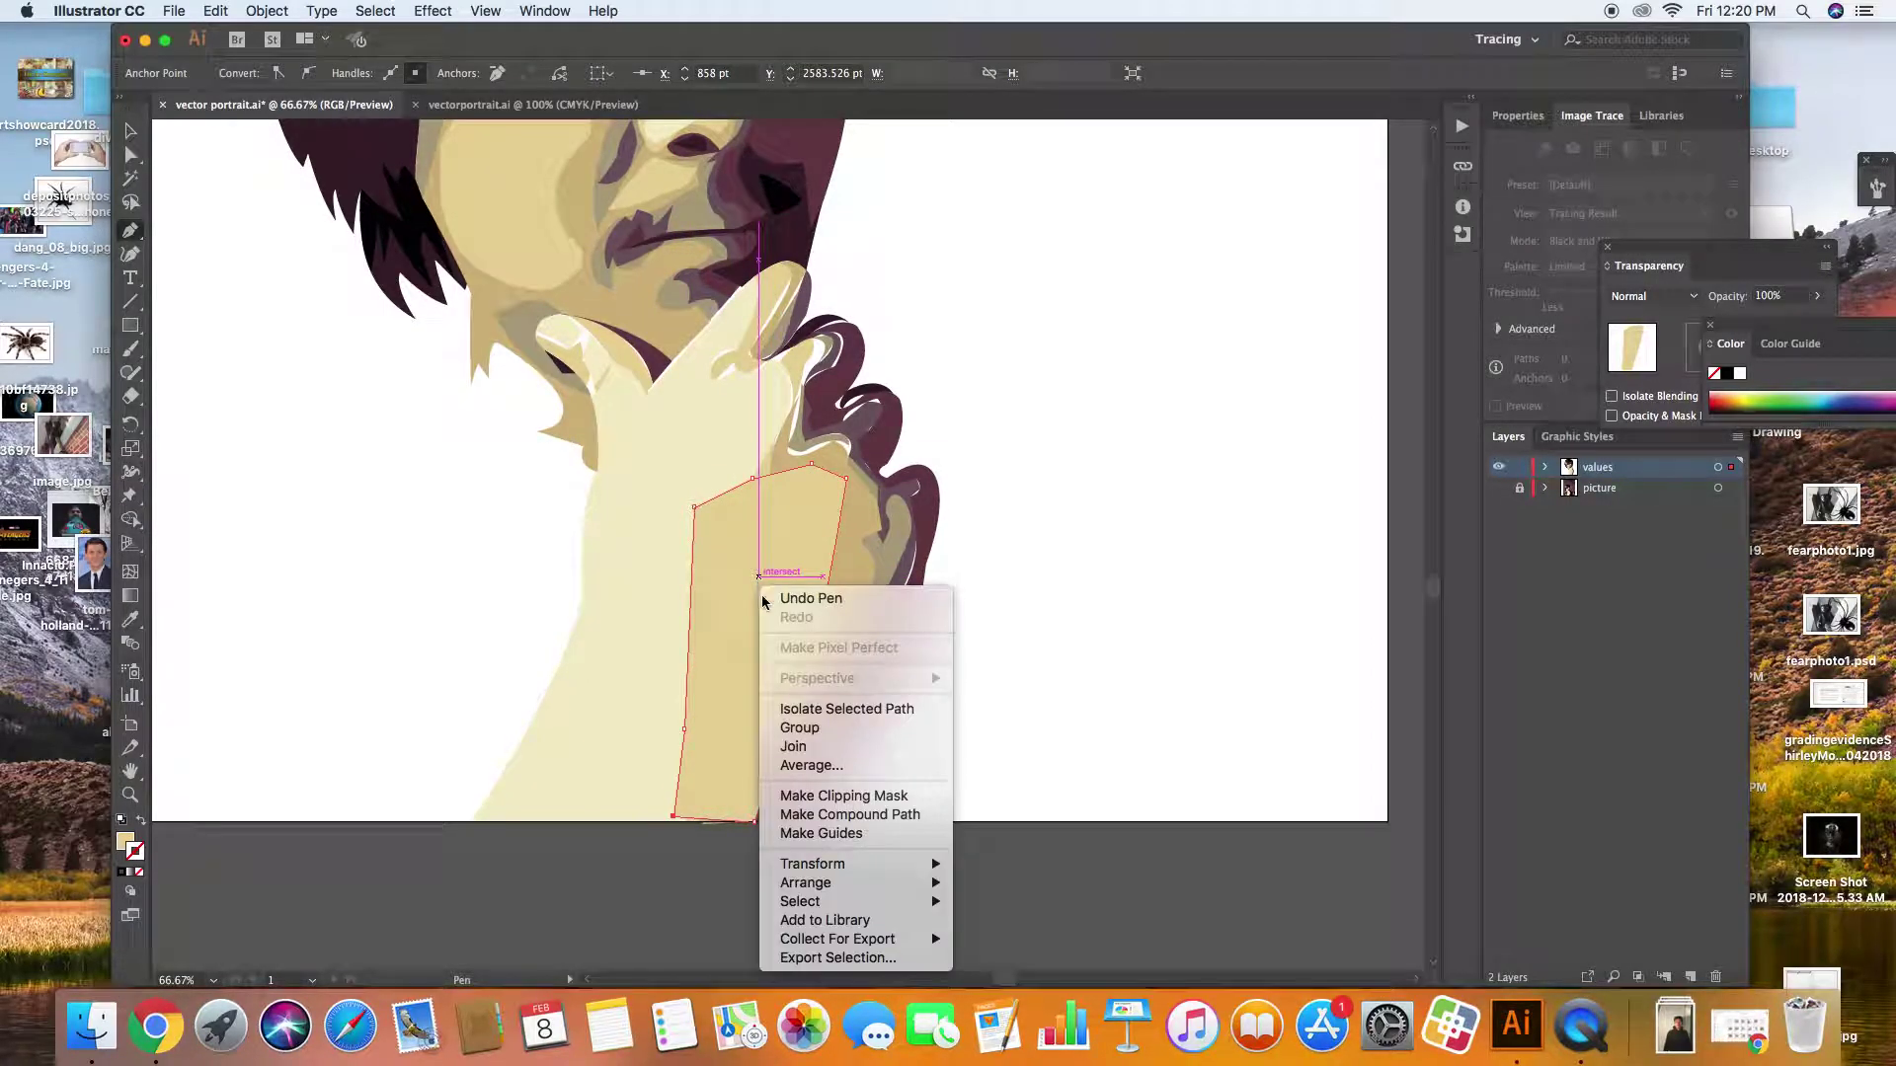
mouse_move(879, 886)
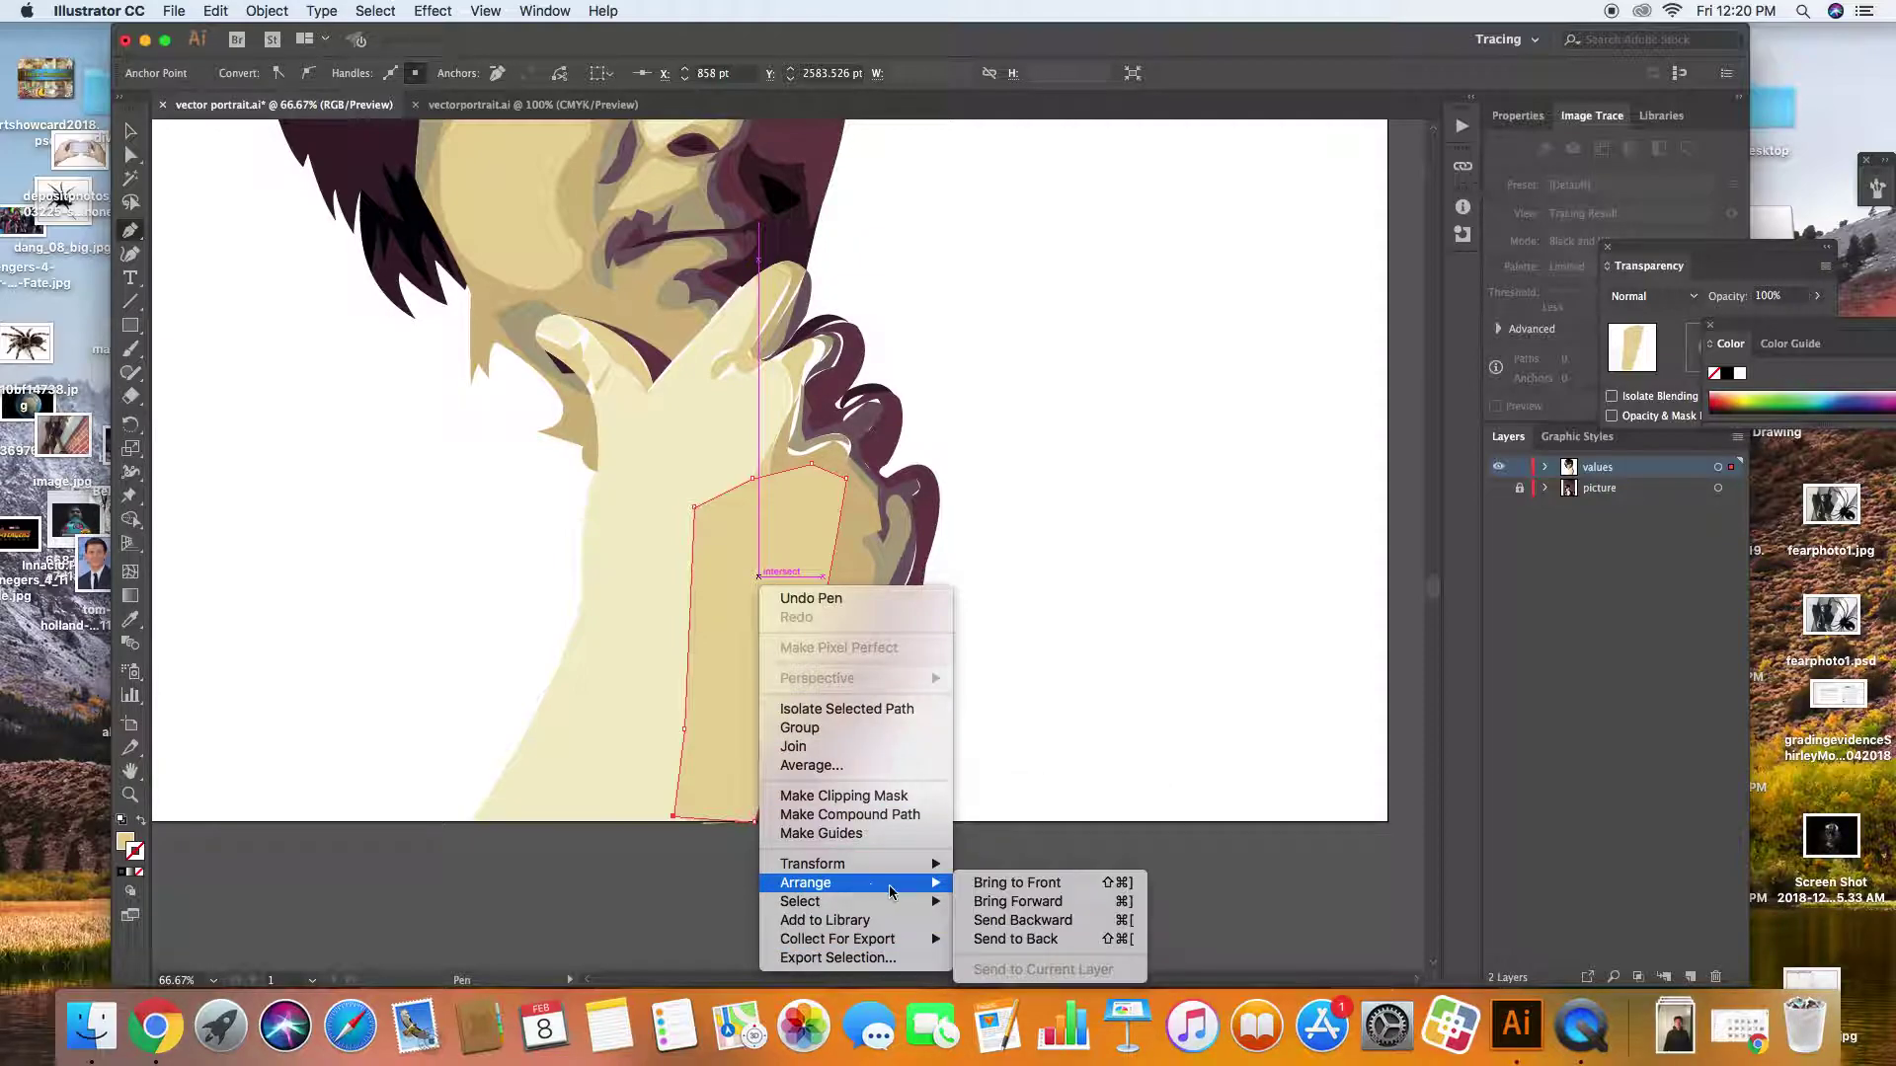
left_click(1002, 940)
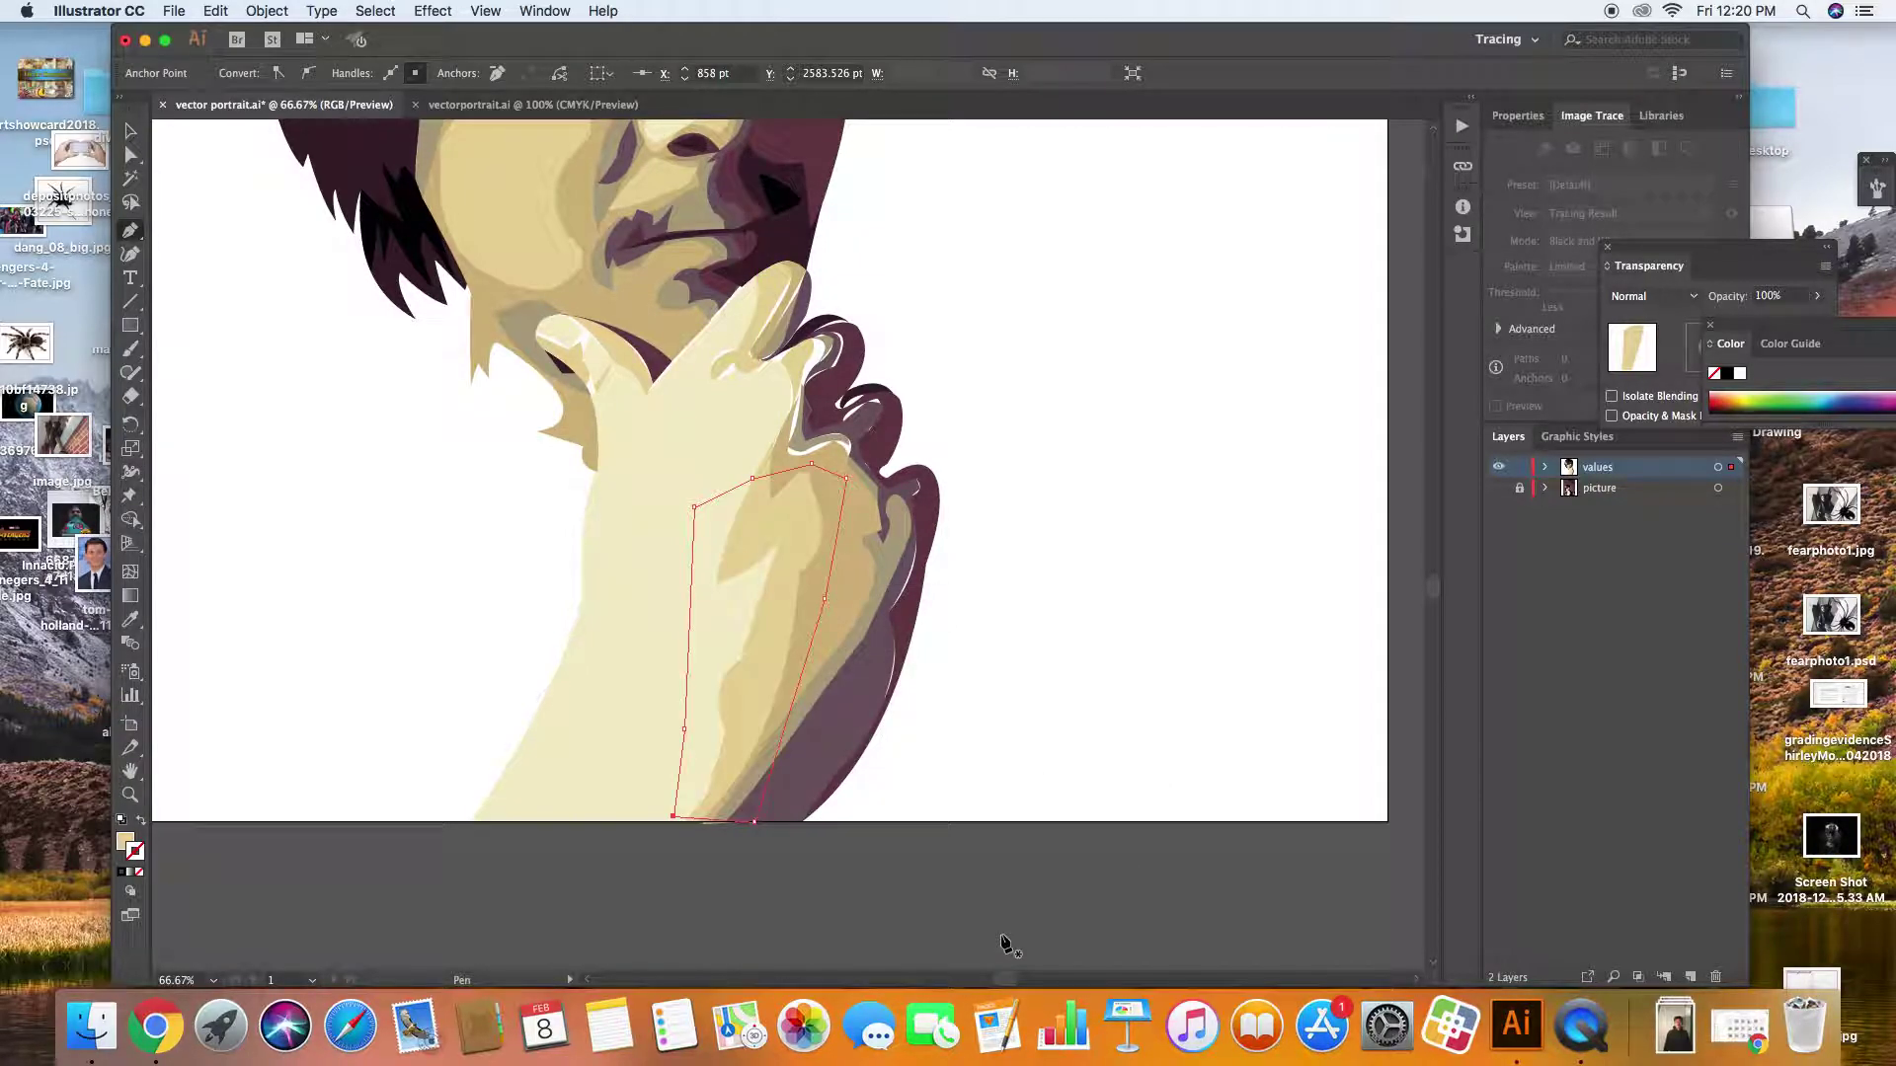
left_click(1002, 940, "super")
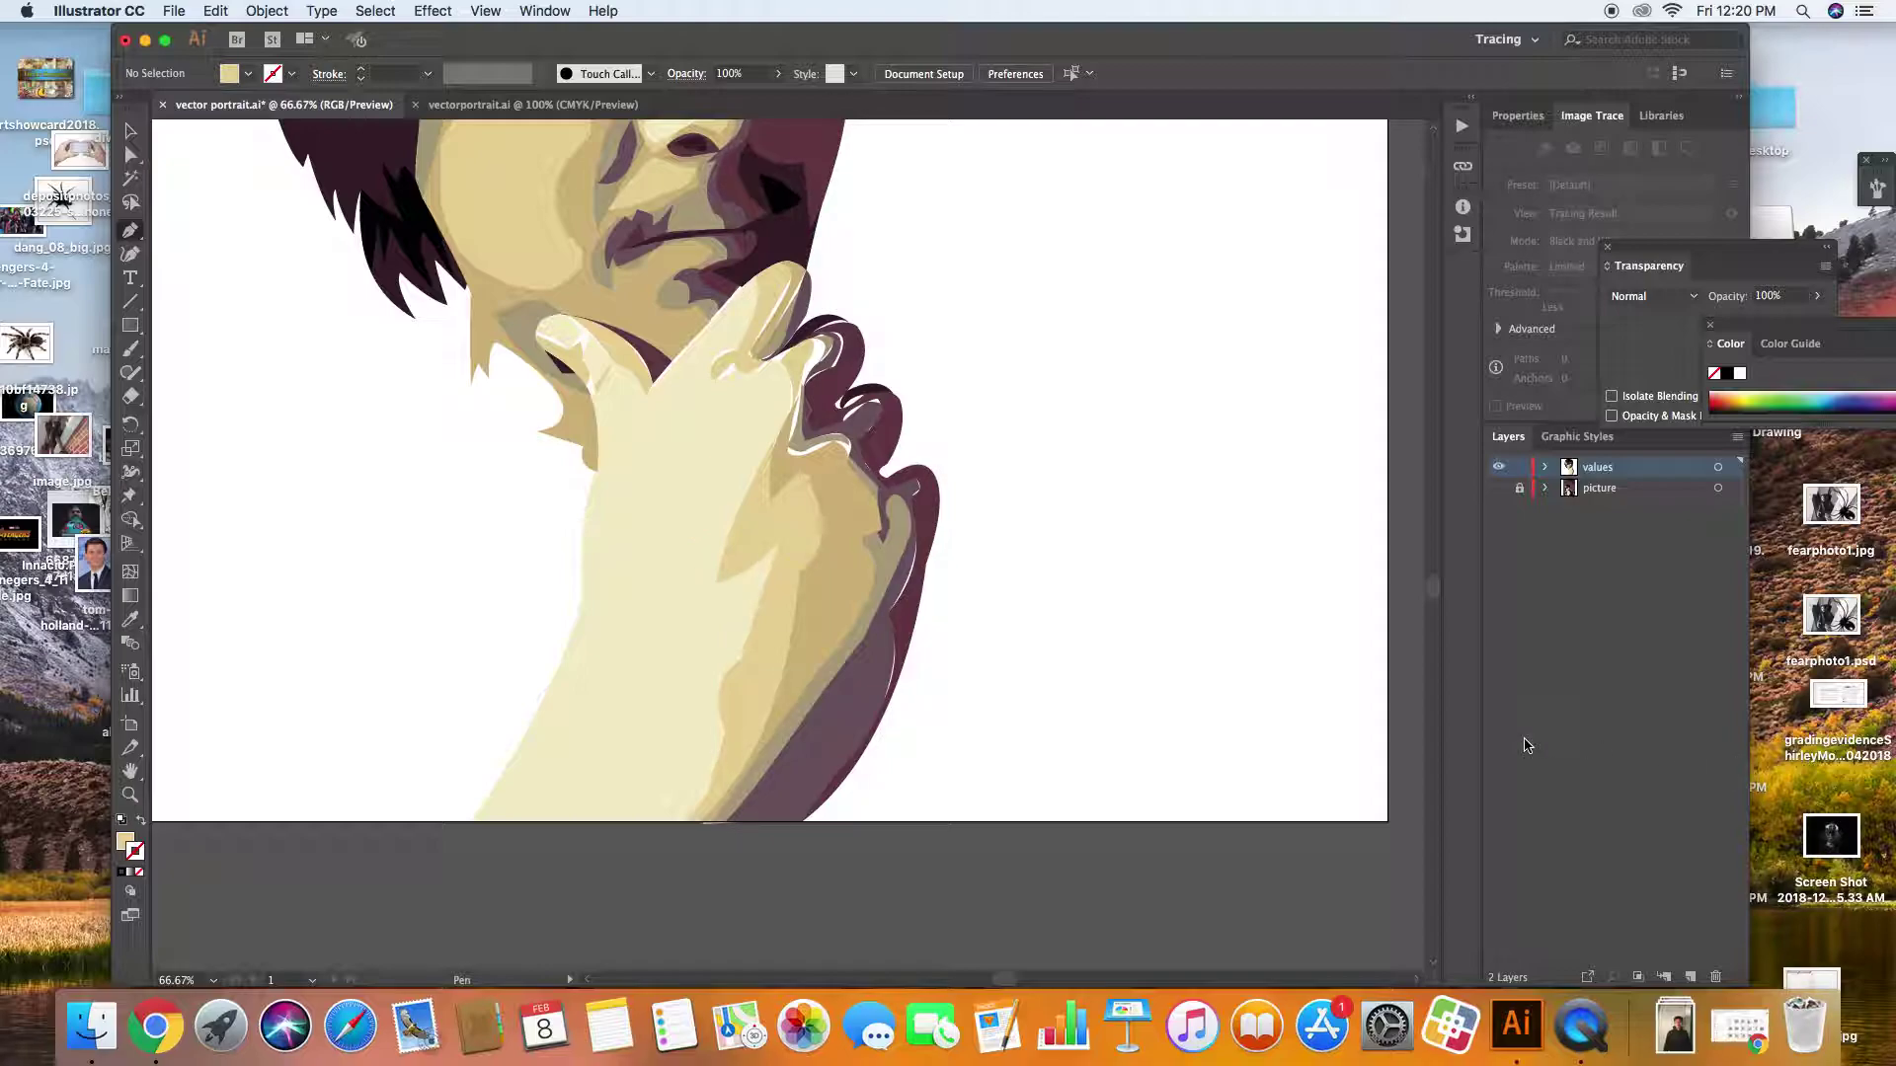
Sample the dark maroon and draw a closed Pen patch over the white gaps along the hand's outer edge below the lowest knuckle
left_click(129, 619)
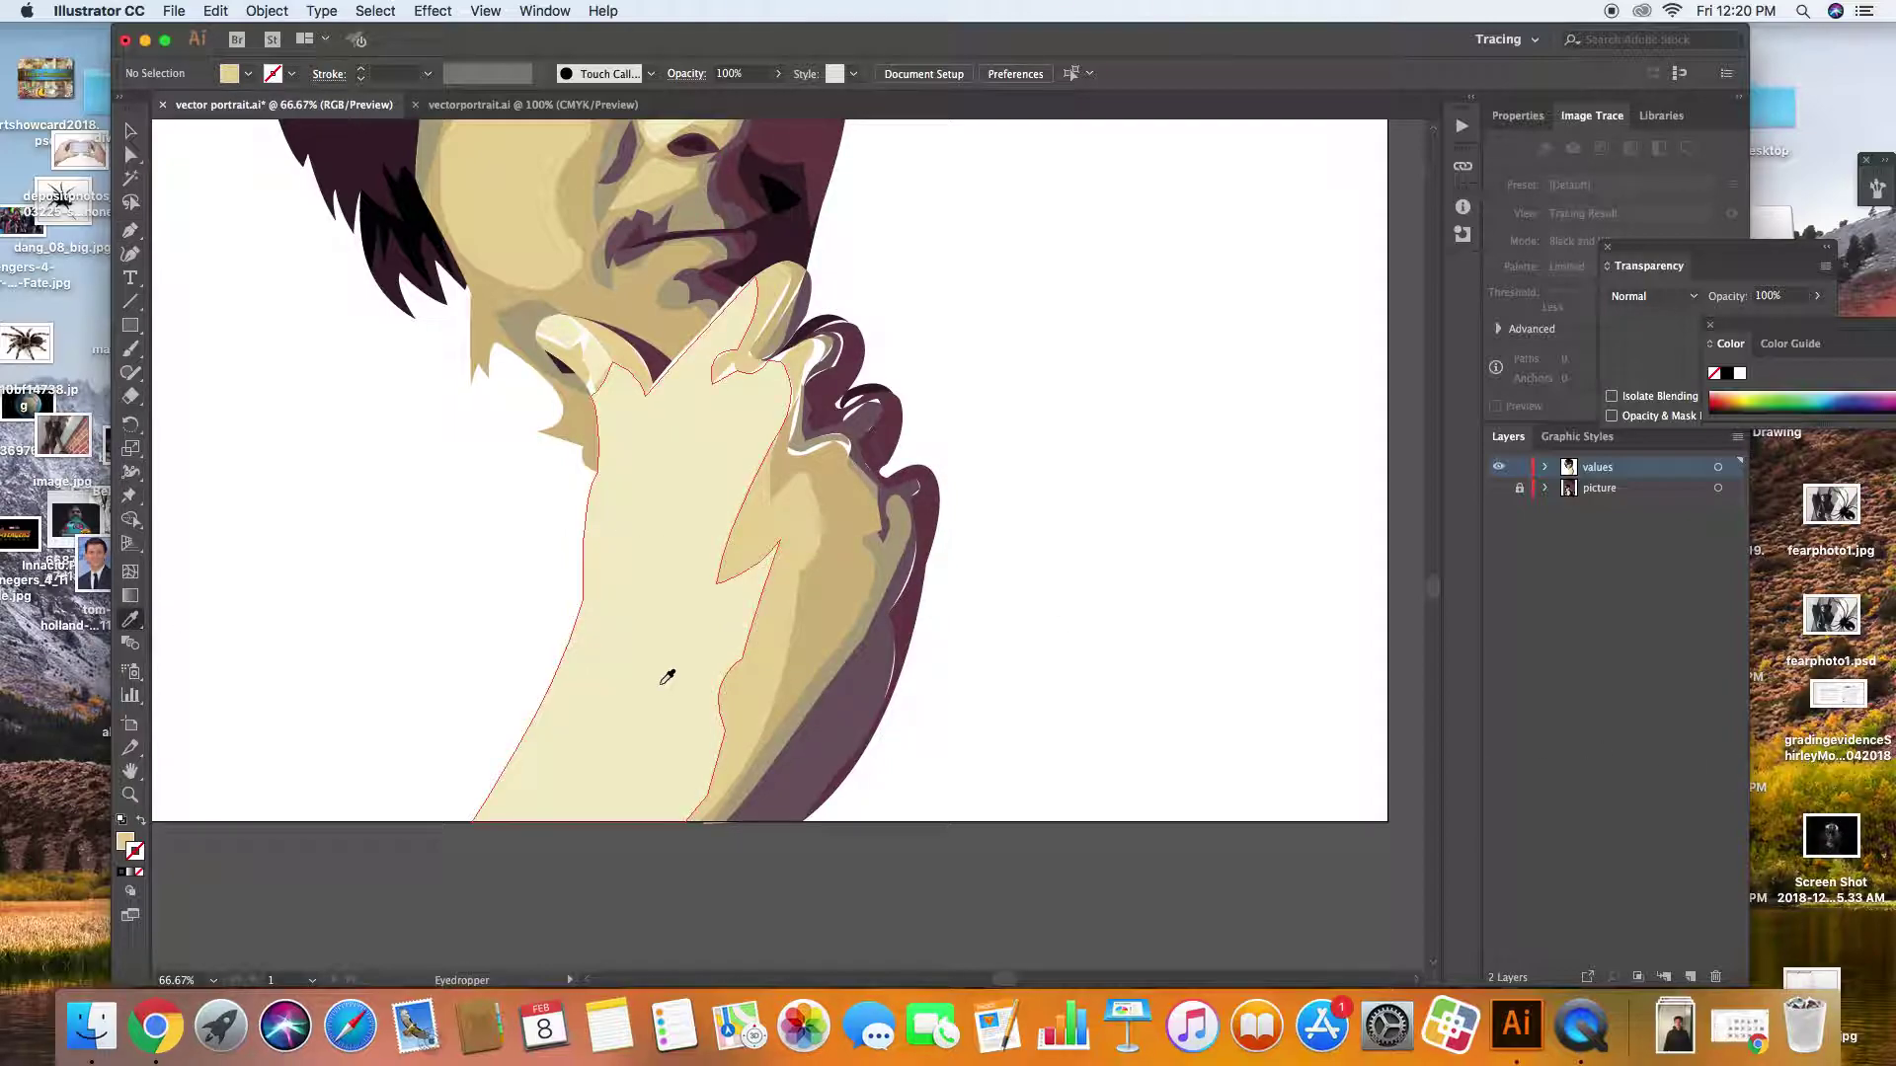
left_click(867, 631)
left_click(129, 230)
left_click(852, 748)
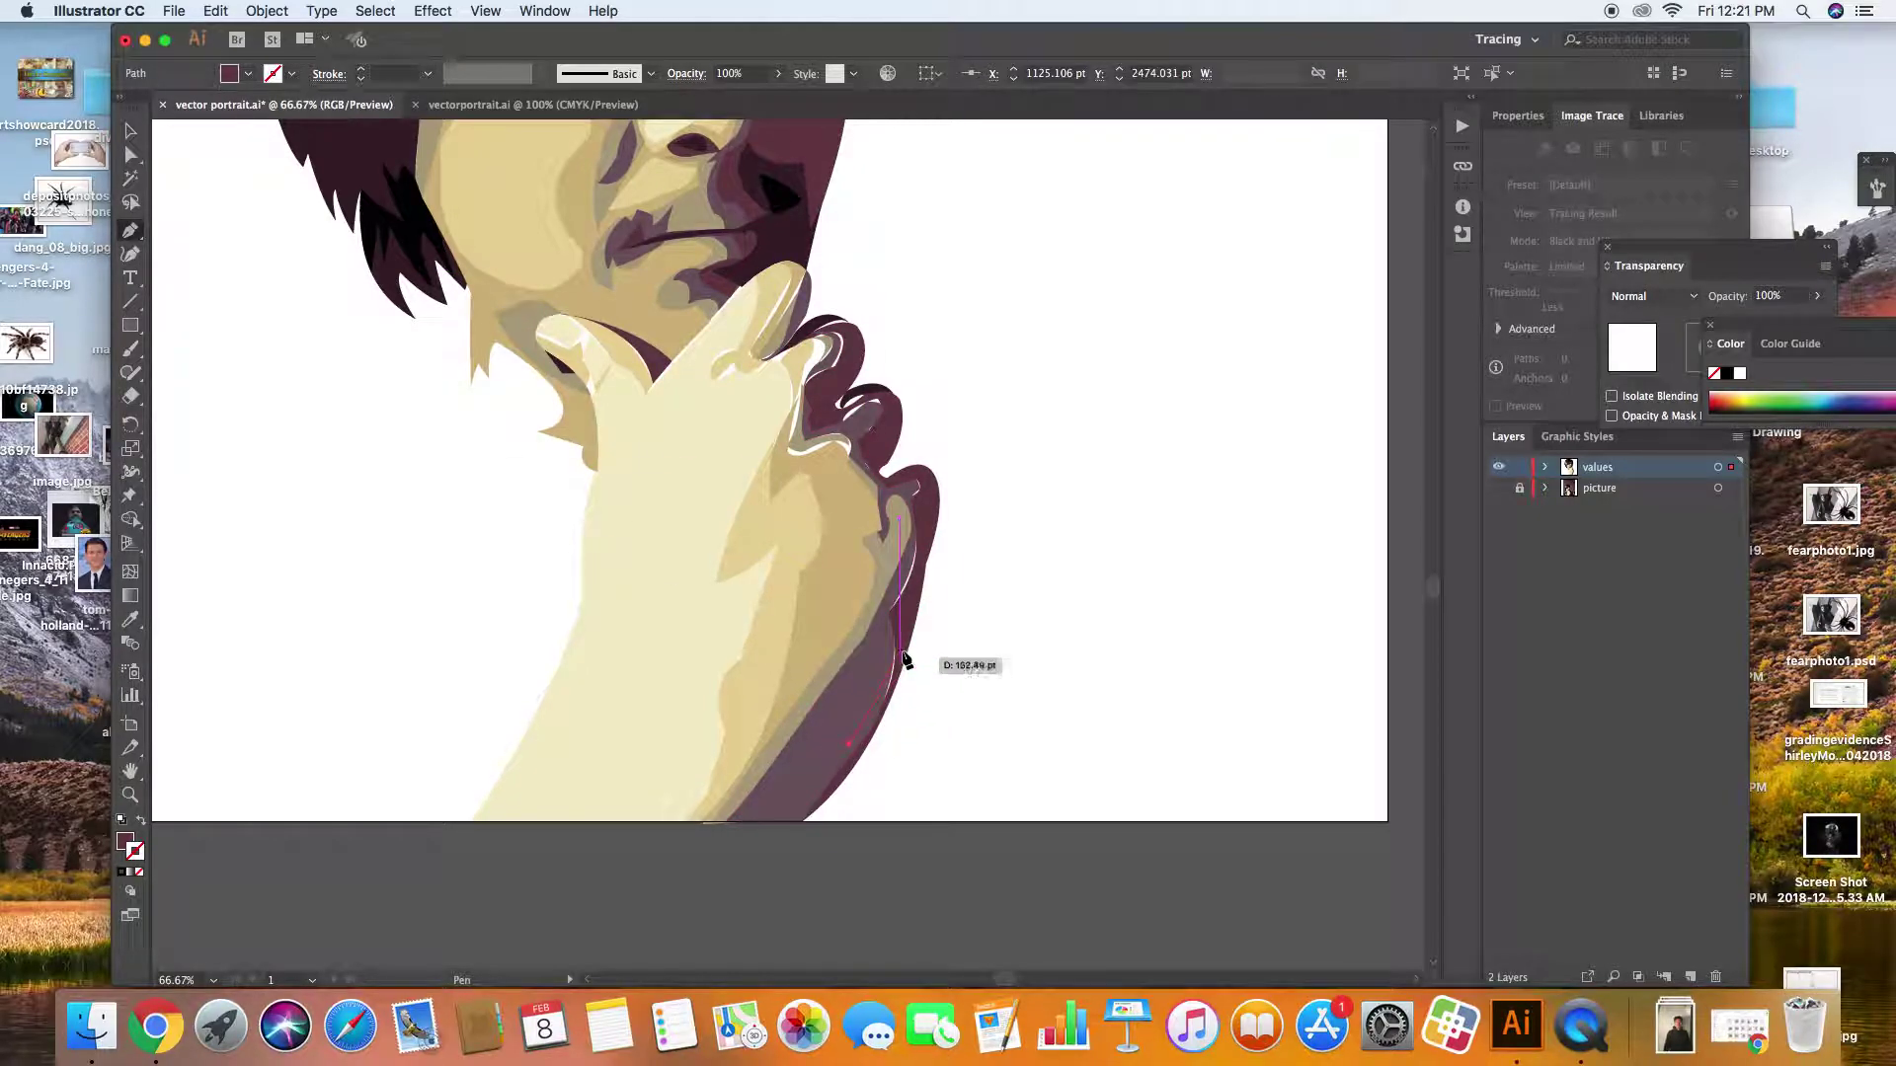
left_click(881, 721)
left_click(910, 617)
left_click_drag(915, 473, 950, 482)
left_click(893, 494)
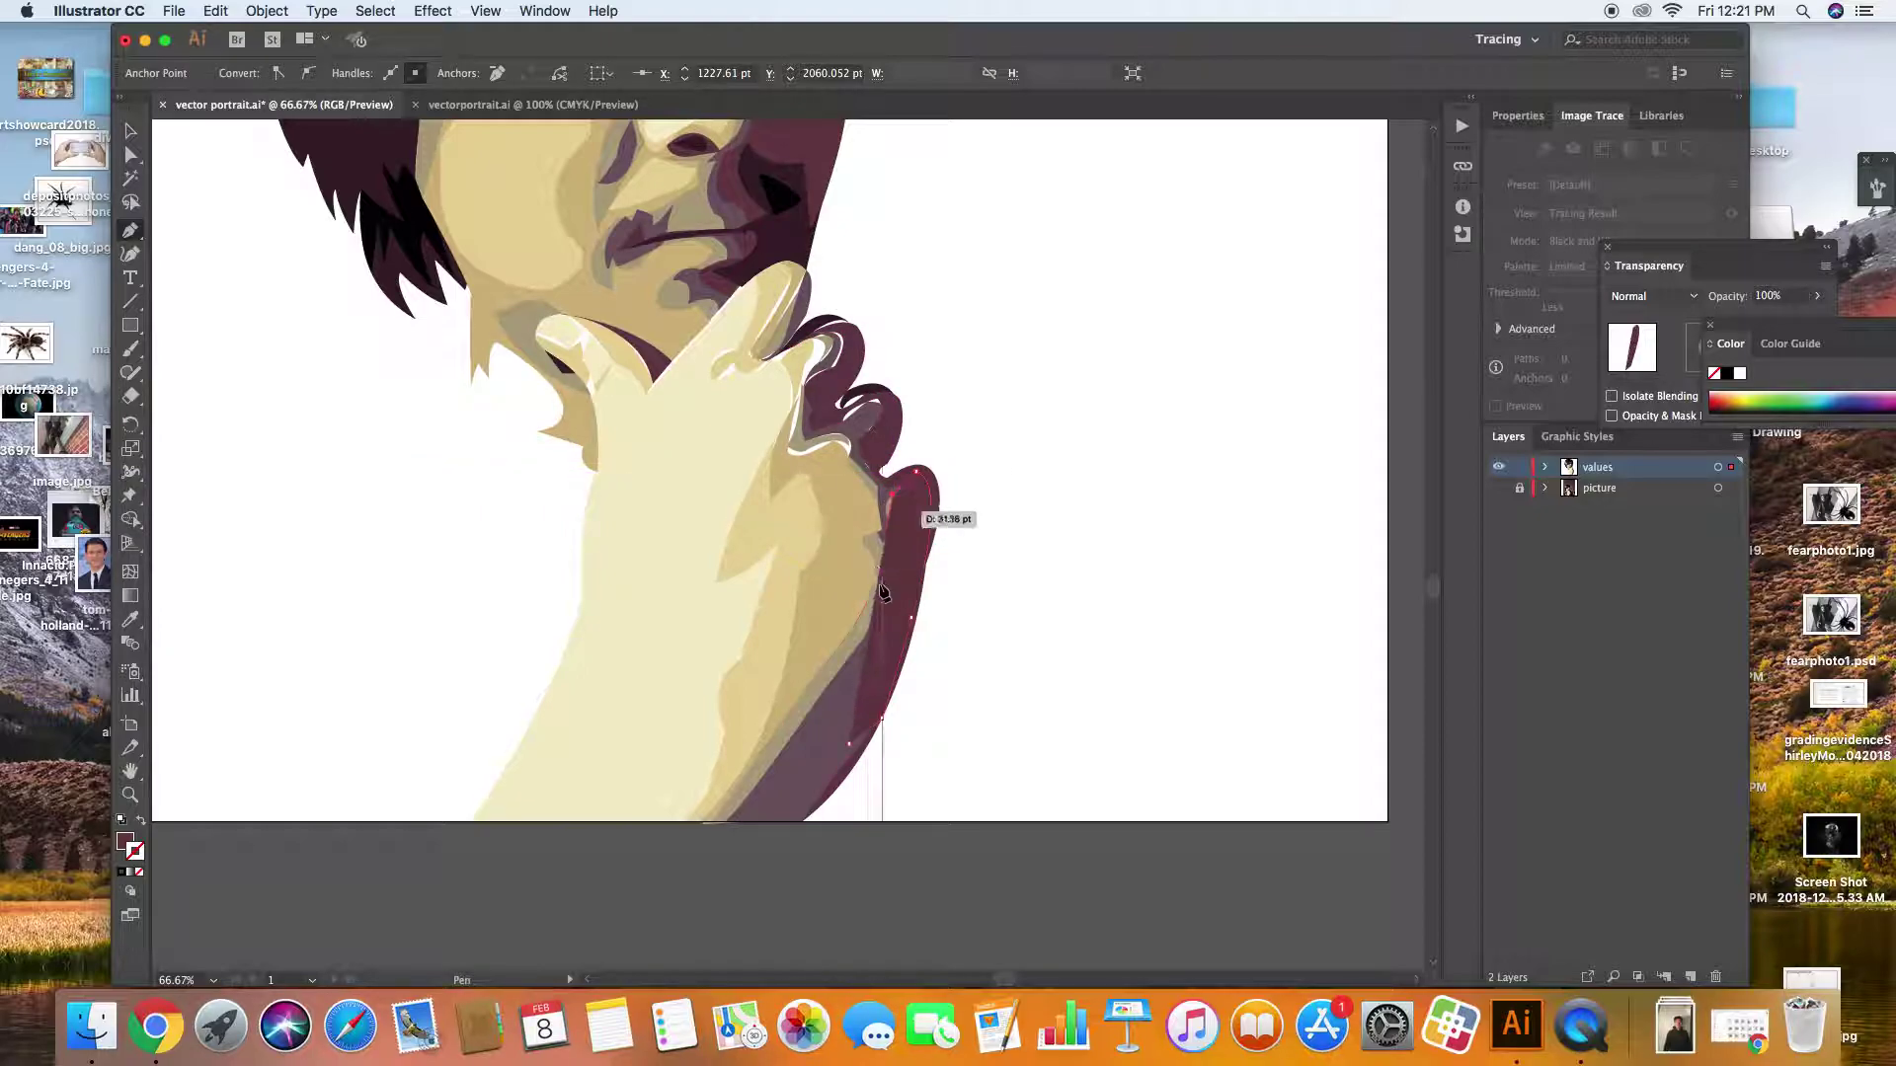
left_click(850, 745)
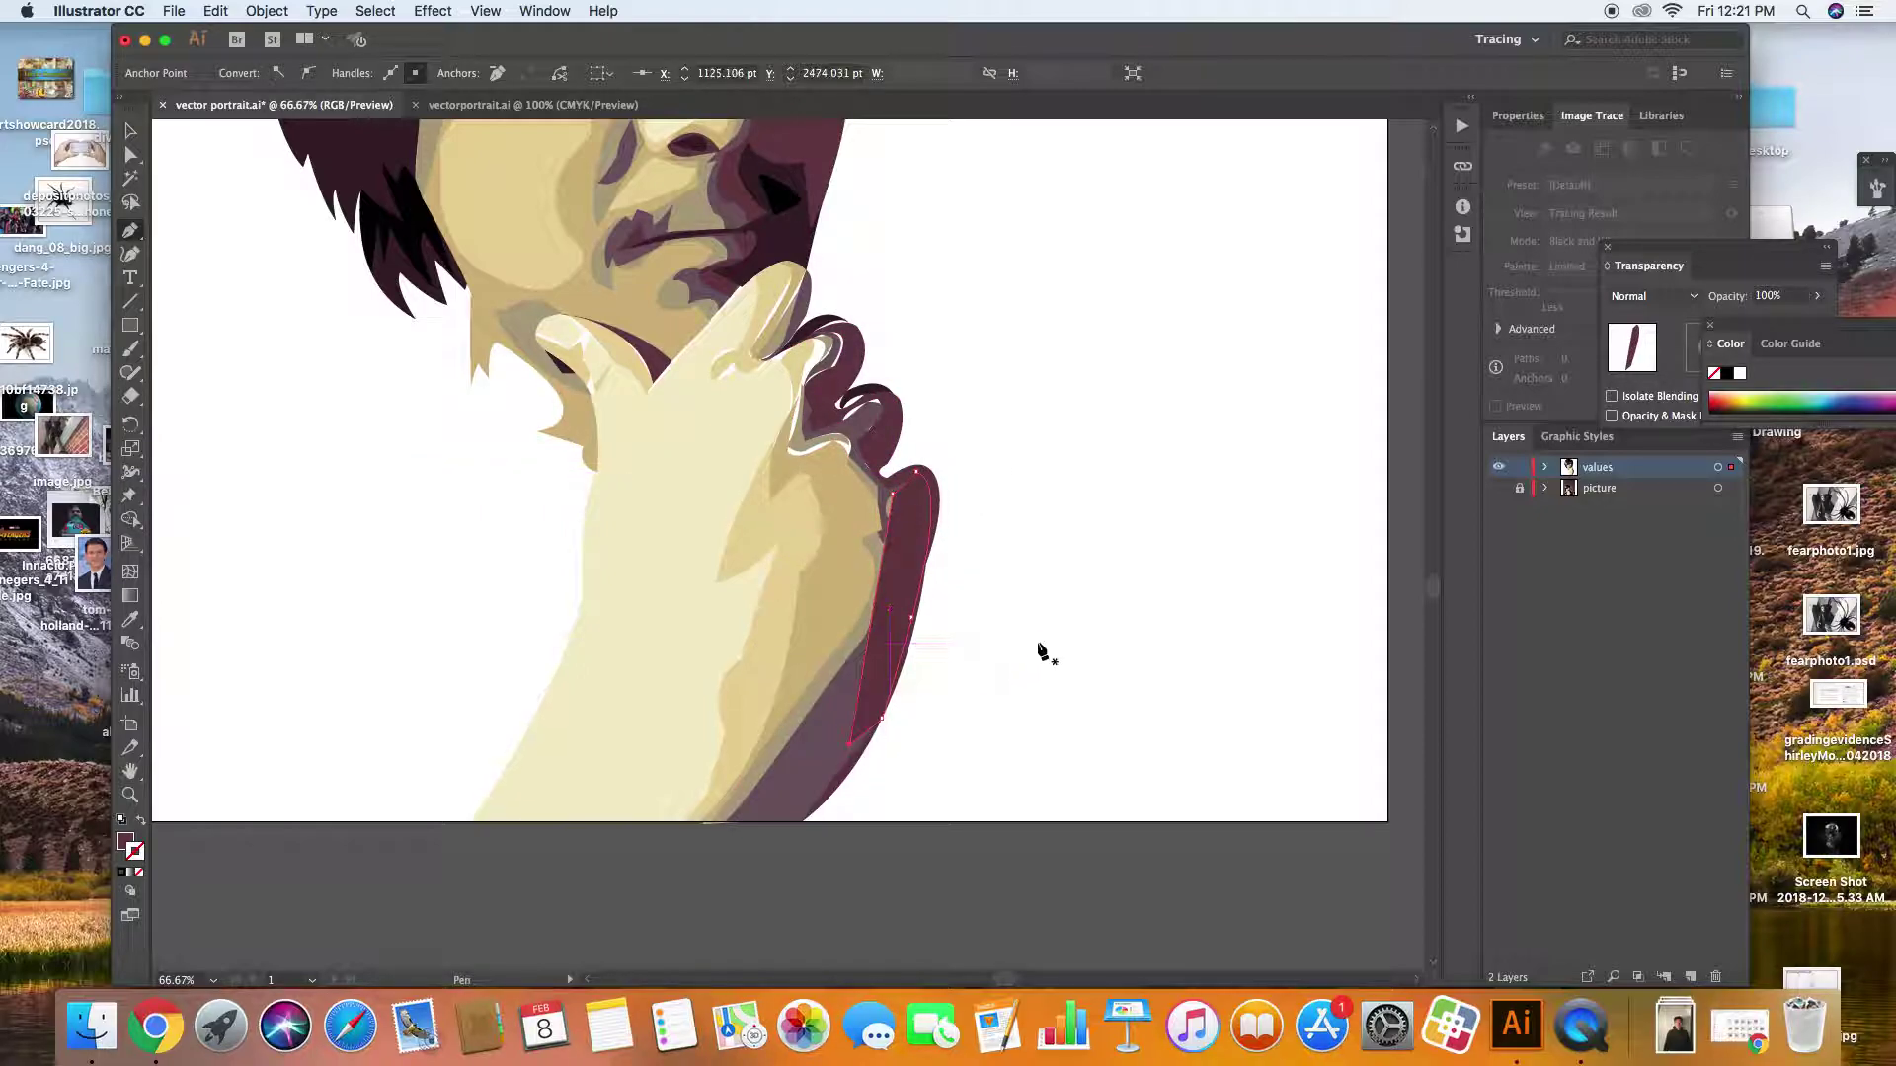
Send the maroon outer-edge patch to the back of the stacking order and deselect it
right_click(914, 567)
mouse_move(1027, 867)
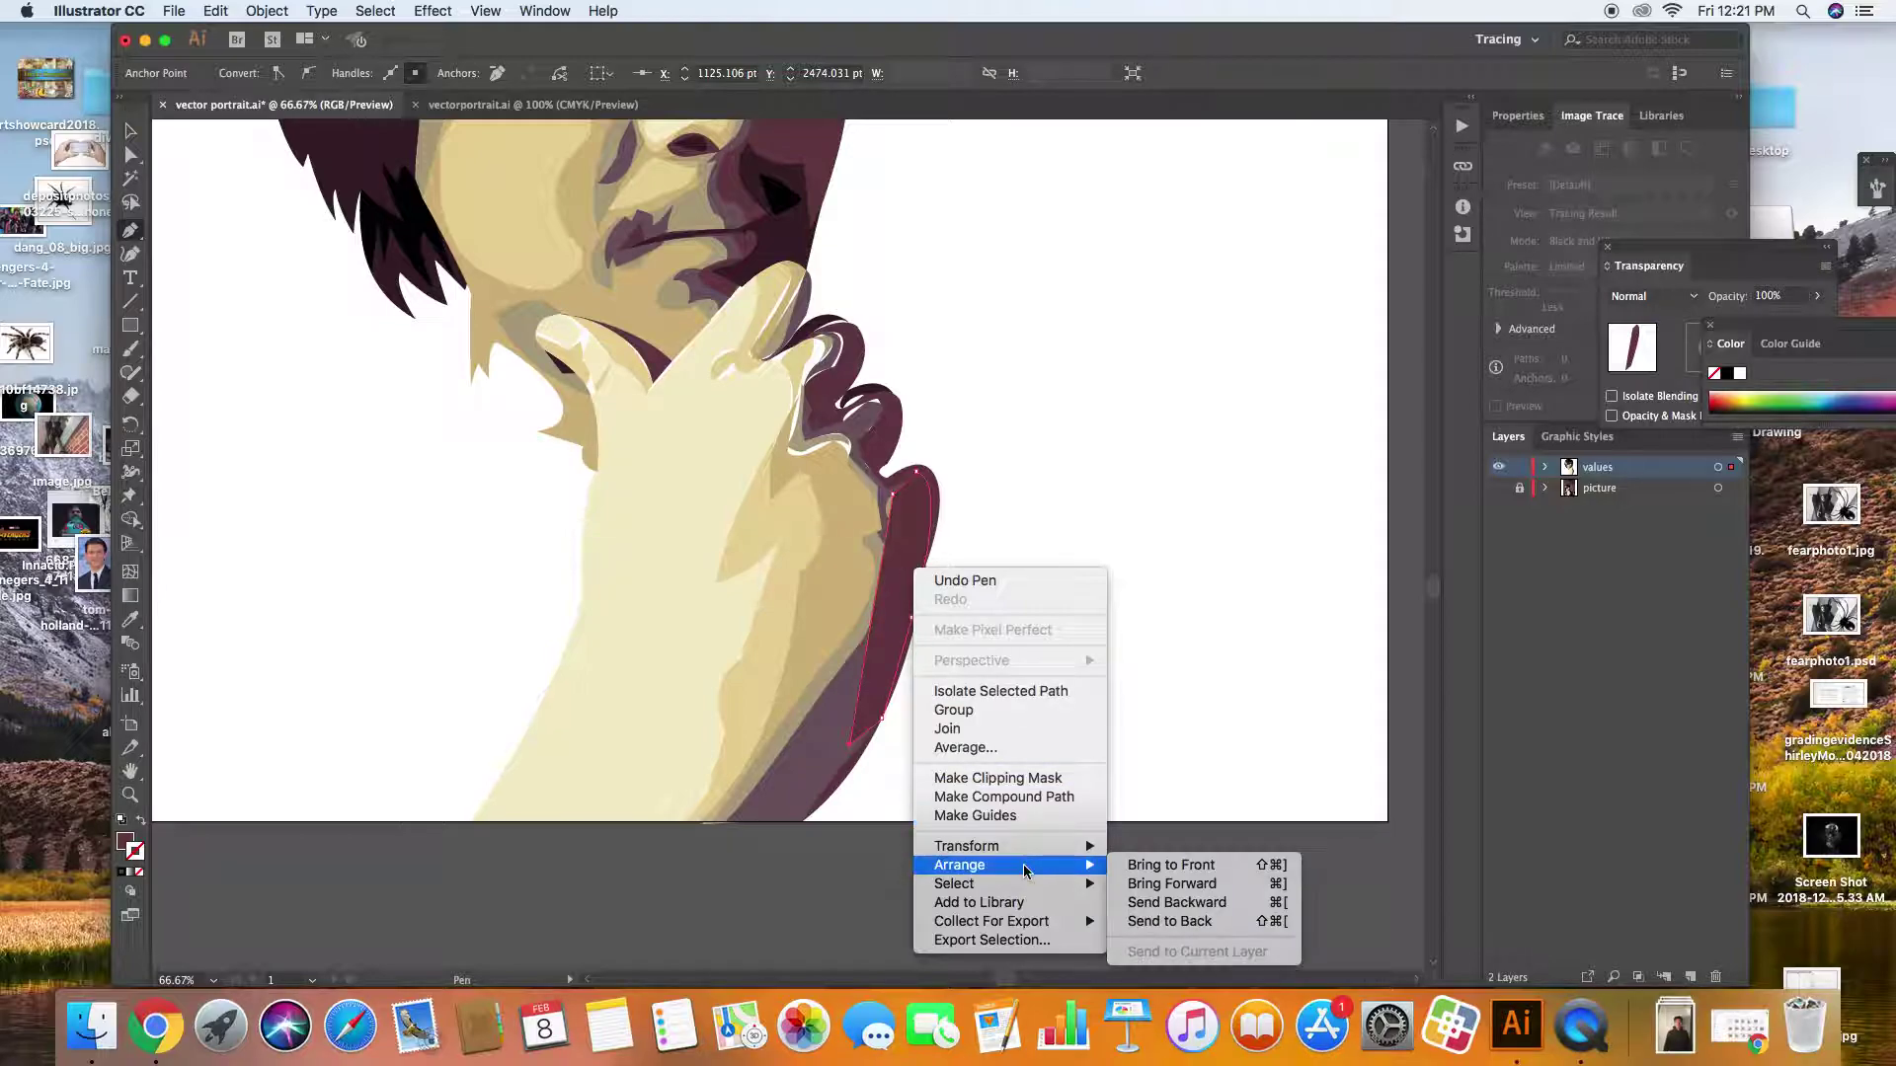
left_click(1173, 922)
left_click(1193, 785, "super")
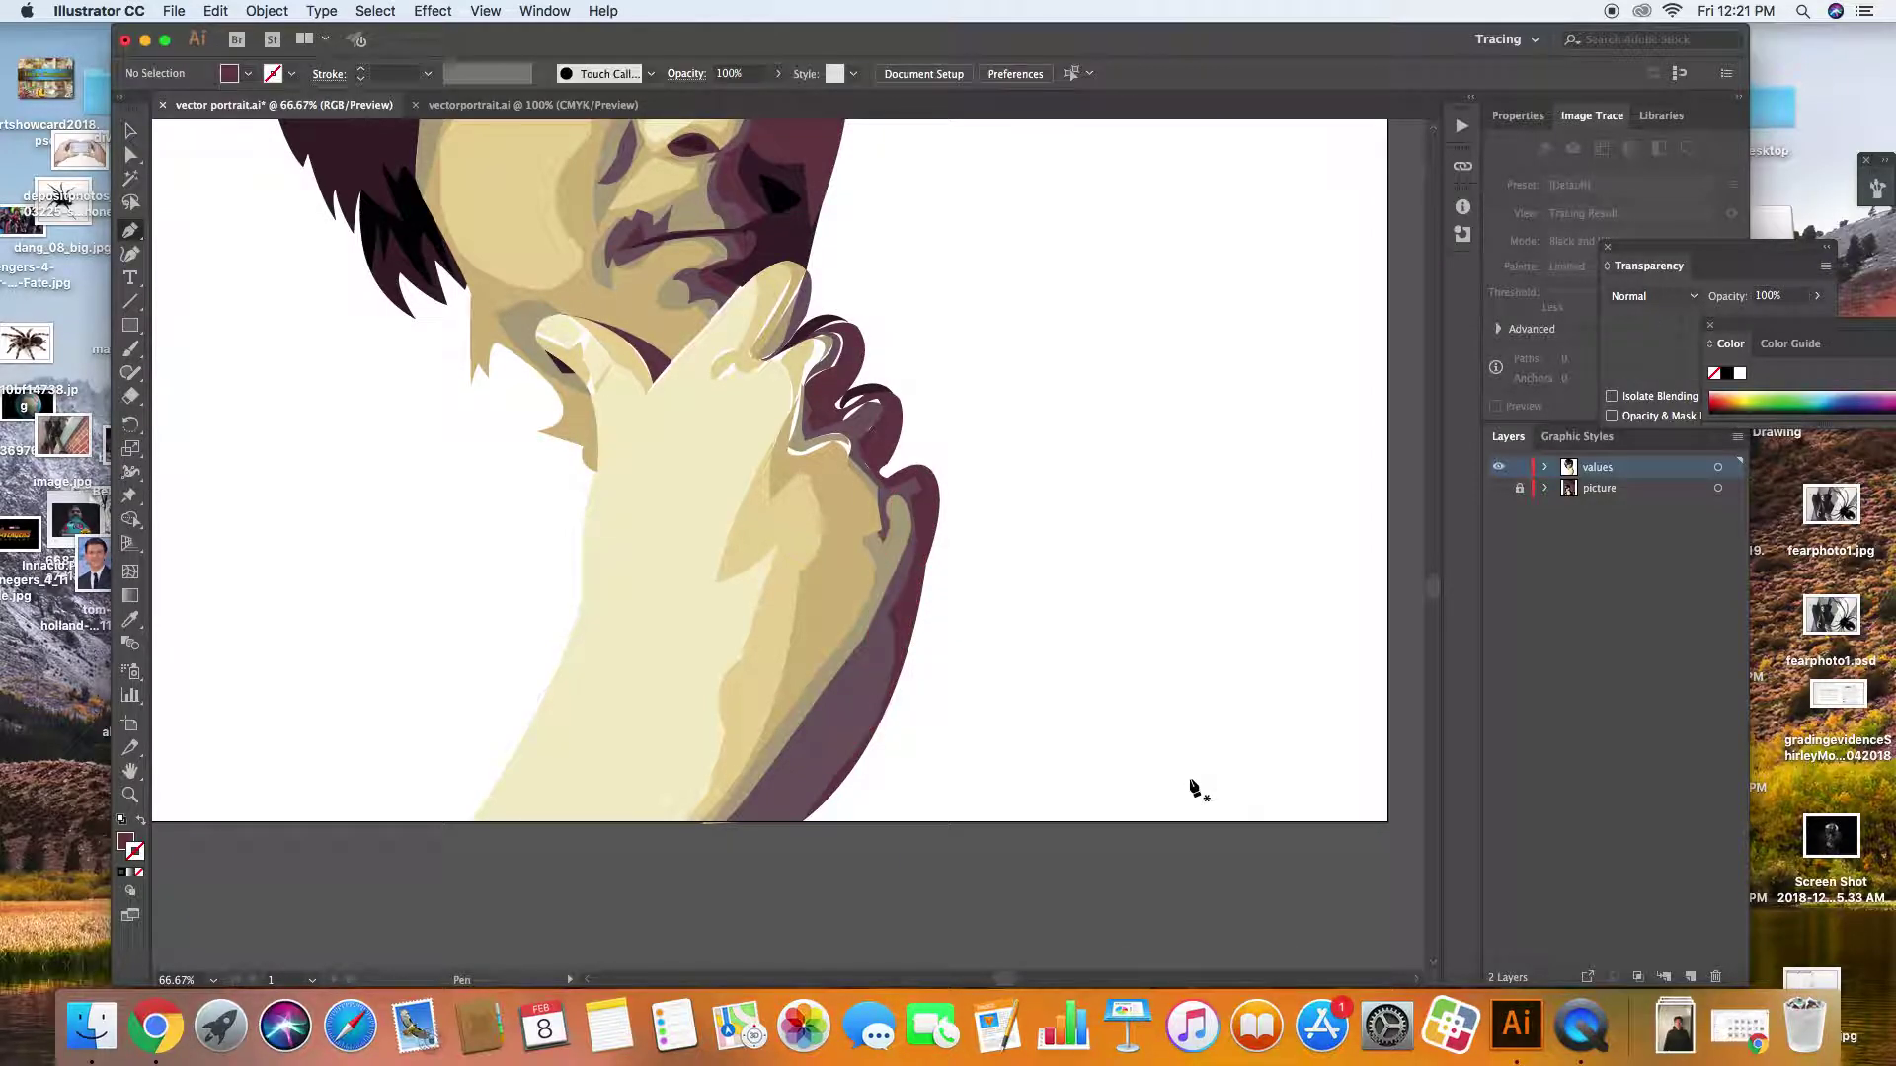
Examine the whole portrait and the hand up close for remaining white gaps
key("super+minus")
key("super+minus")
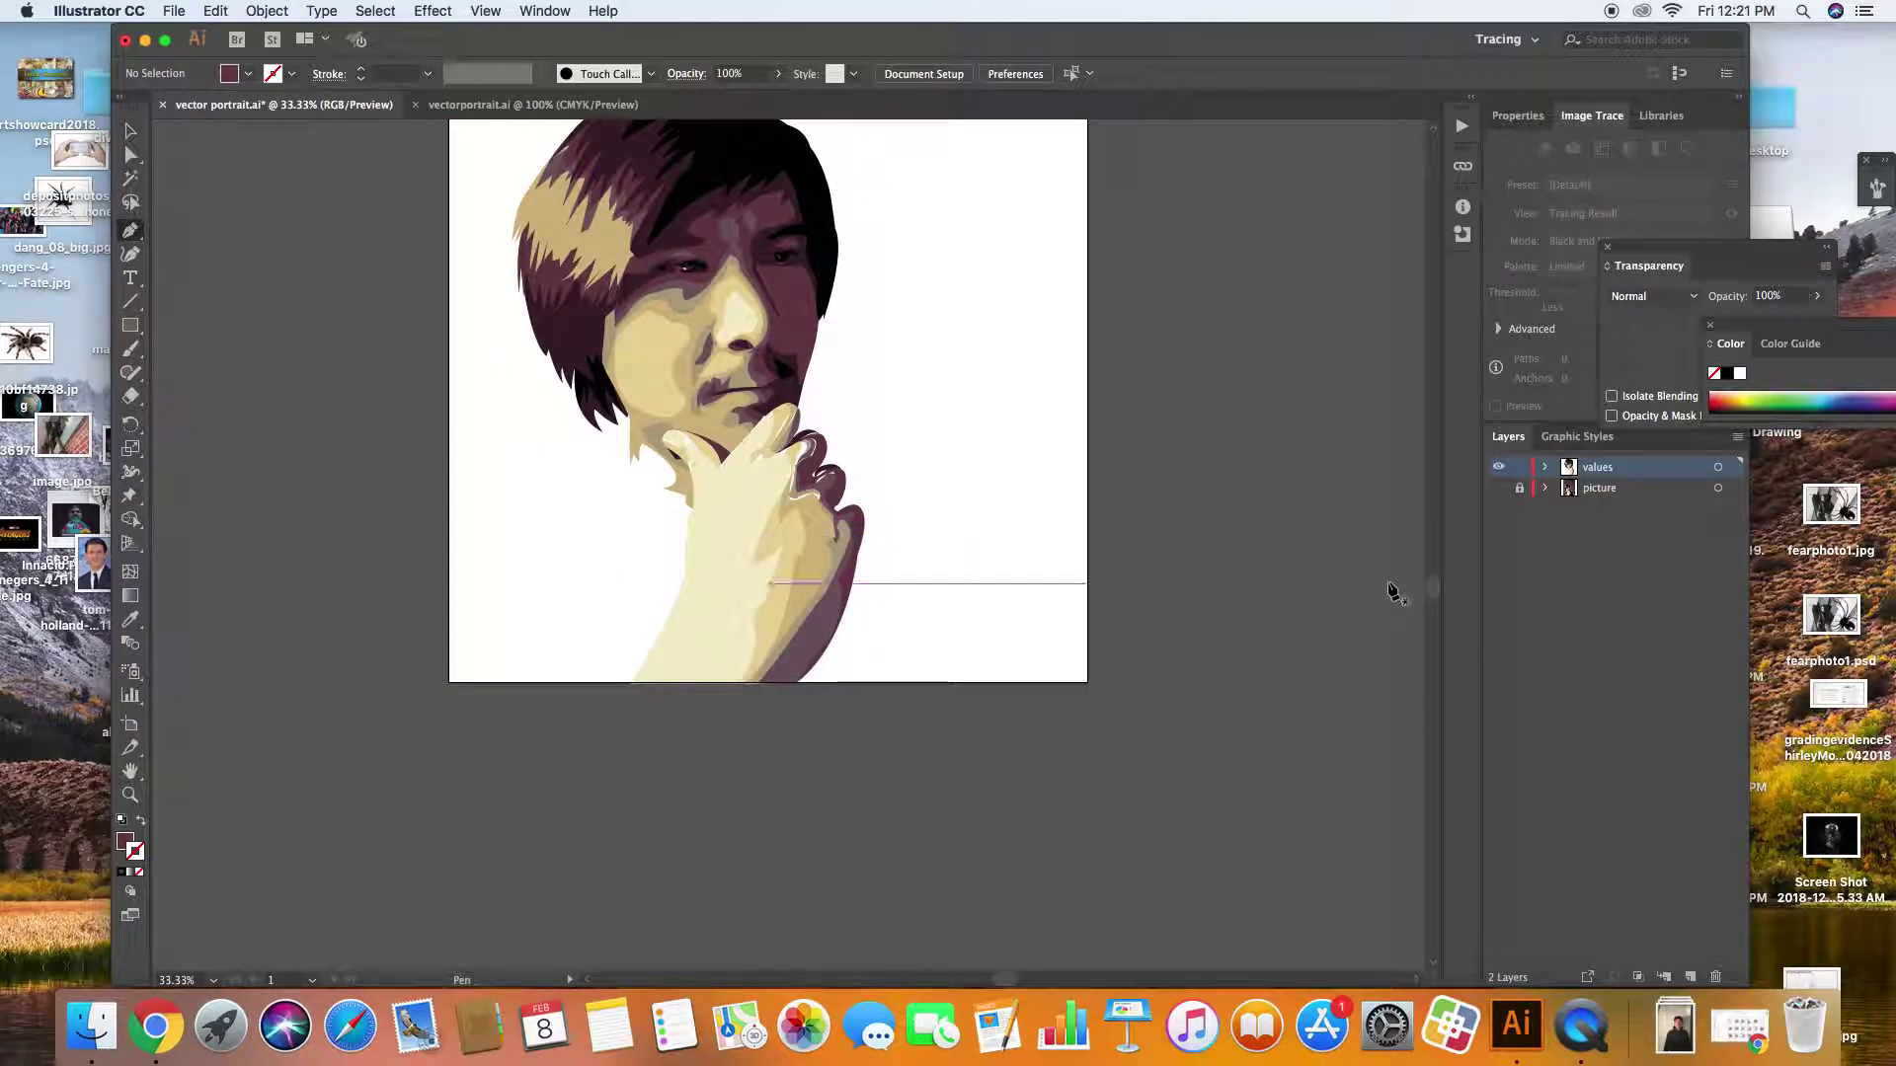
scroll(1433, 579, "up", 3)
scroll(1434, 579, "up", 2)
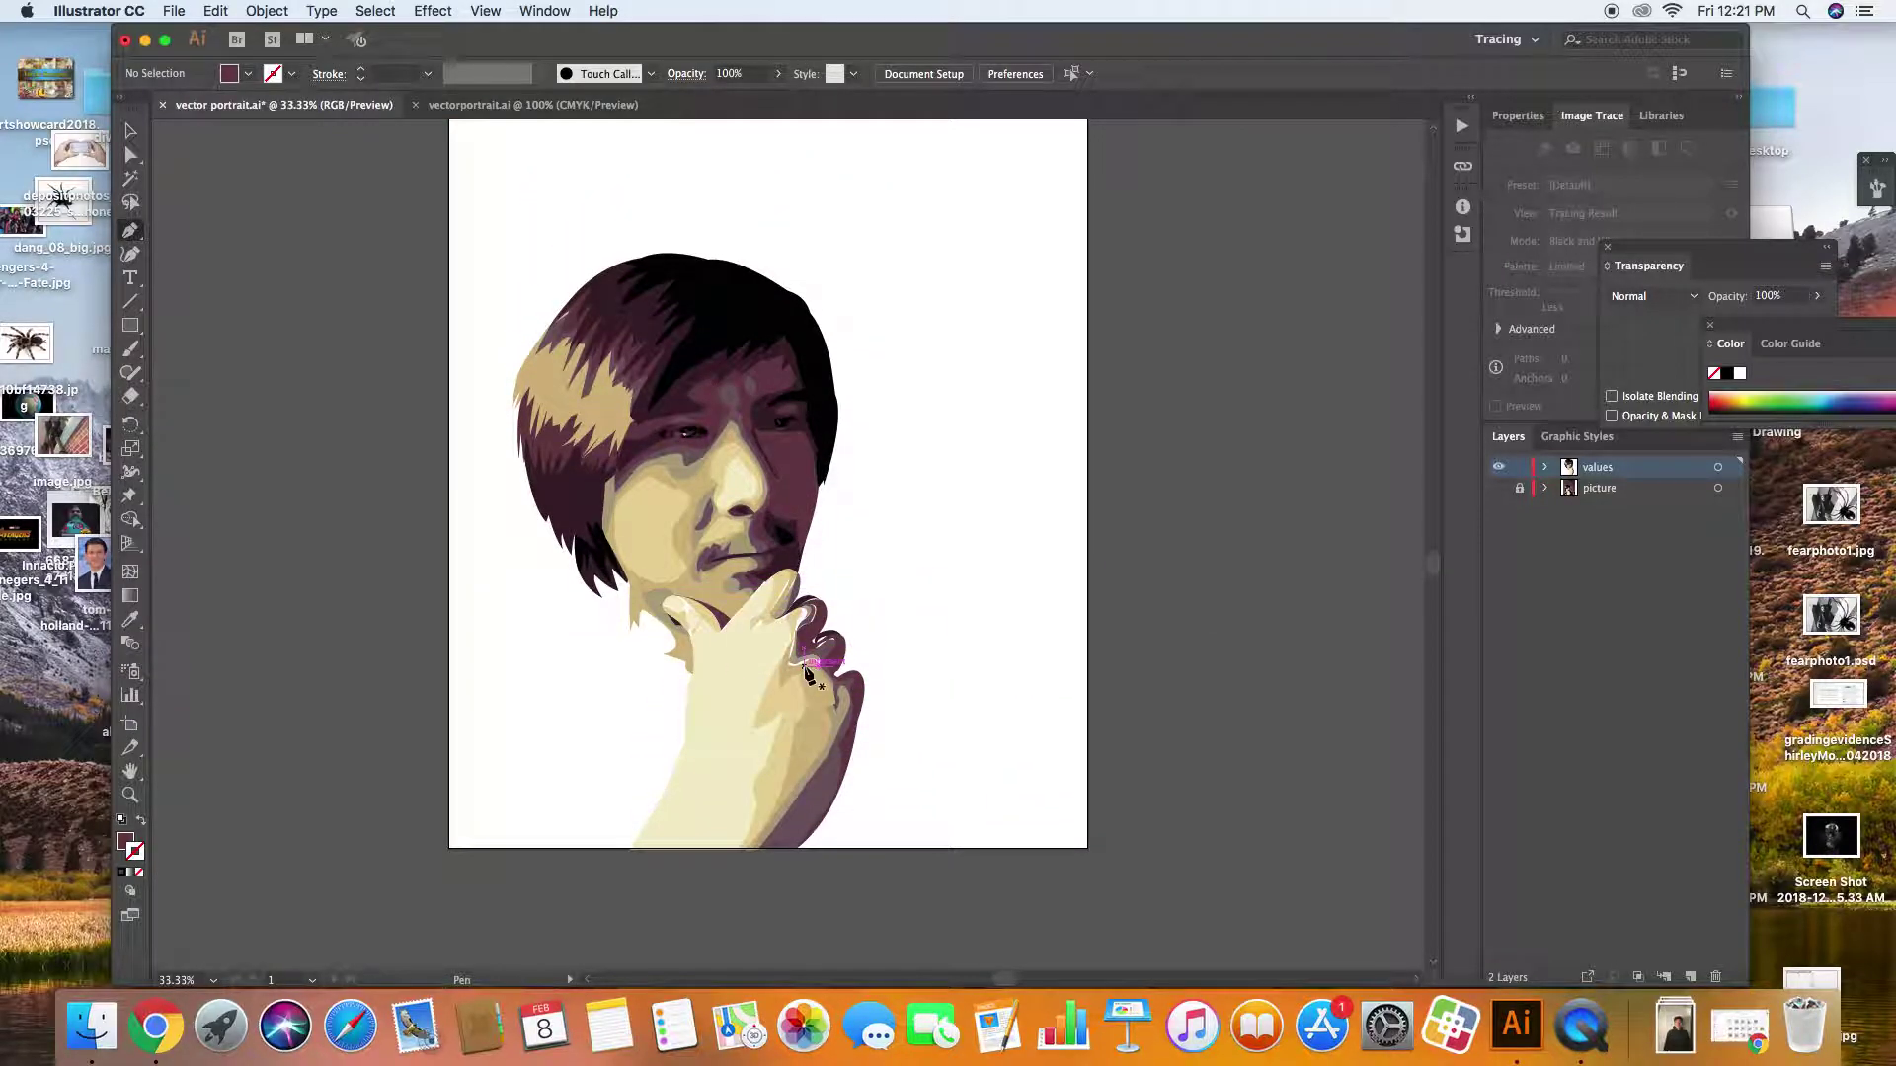
scroll(841, 681, "up", 2)
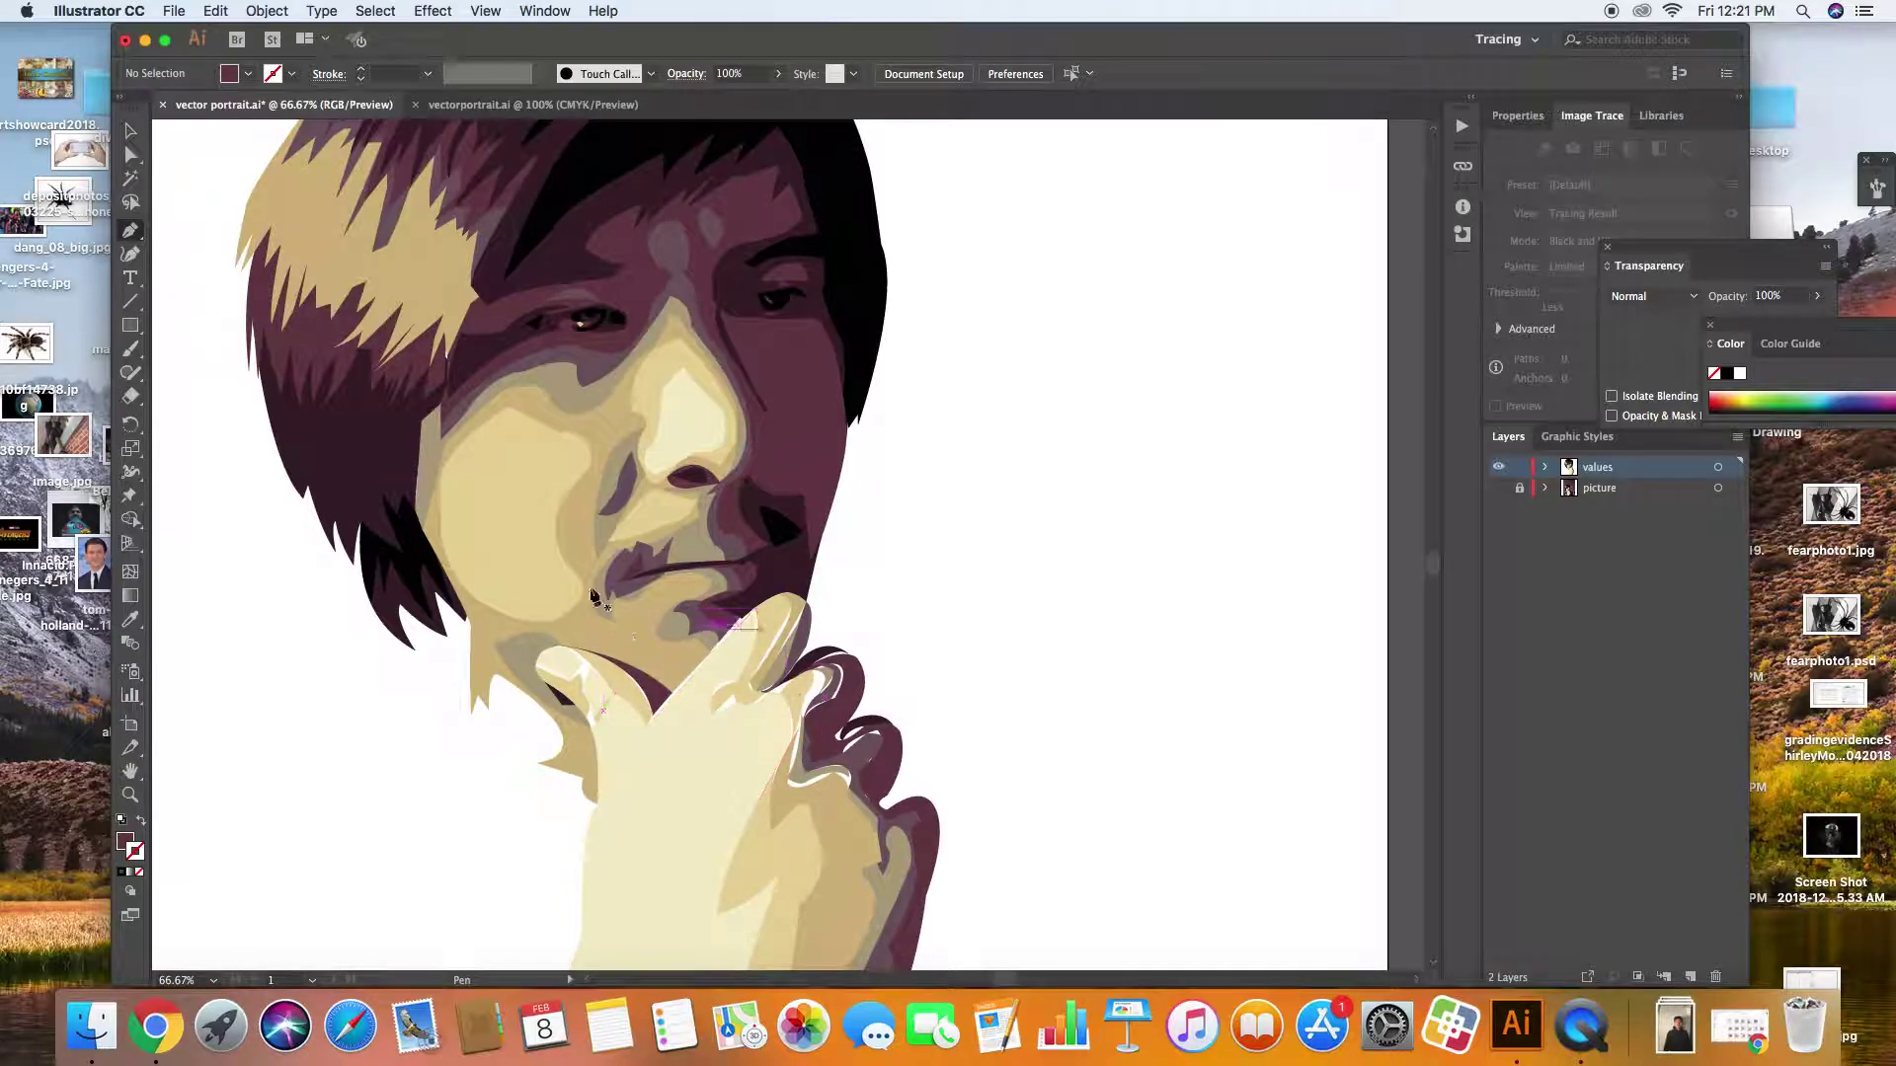
key("space")
left_click_drag(510, 854, 494, 641)
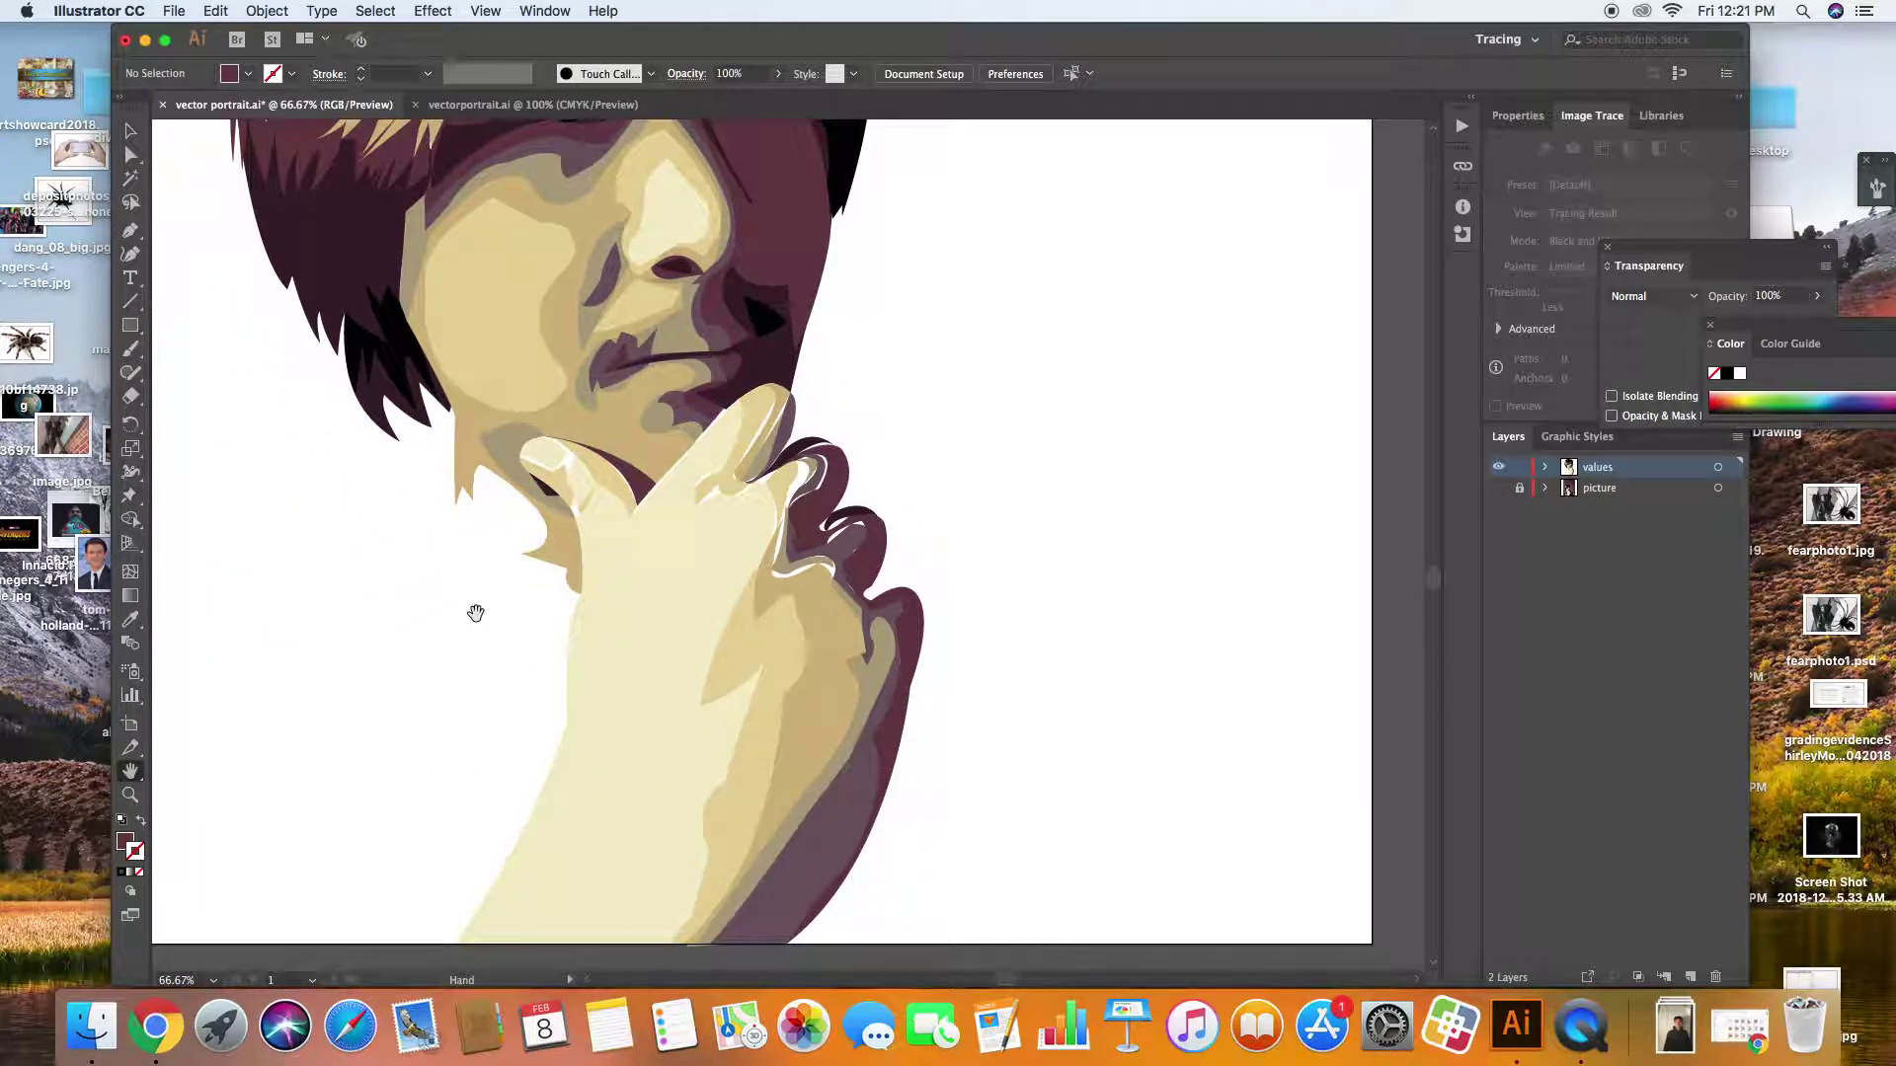
Switch to the vectorportrait.ai document and hide the hair, head, hand, clothes and background layers, leaving only the portrait layer shown
left_click(462, 110)
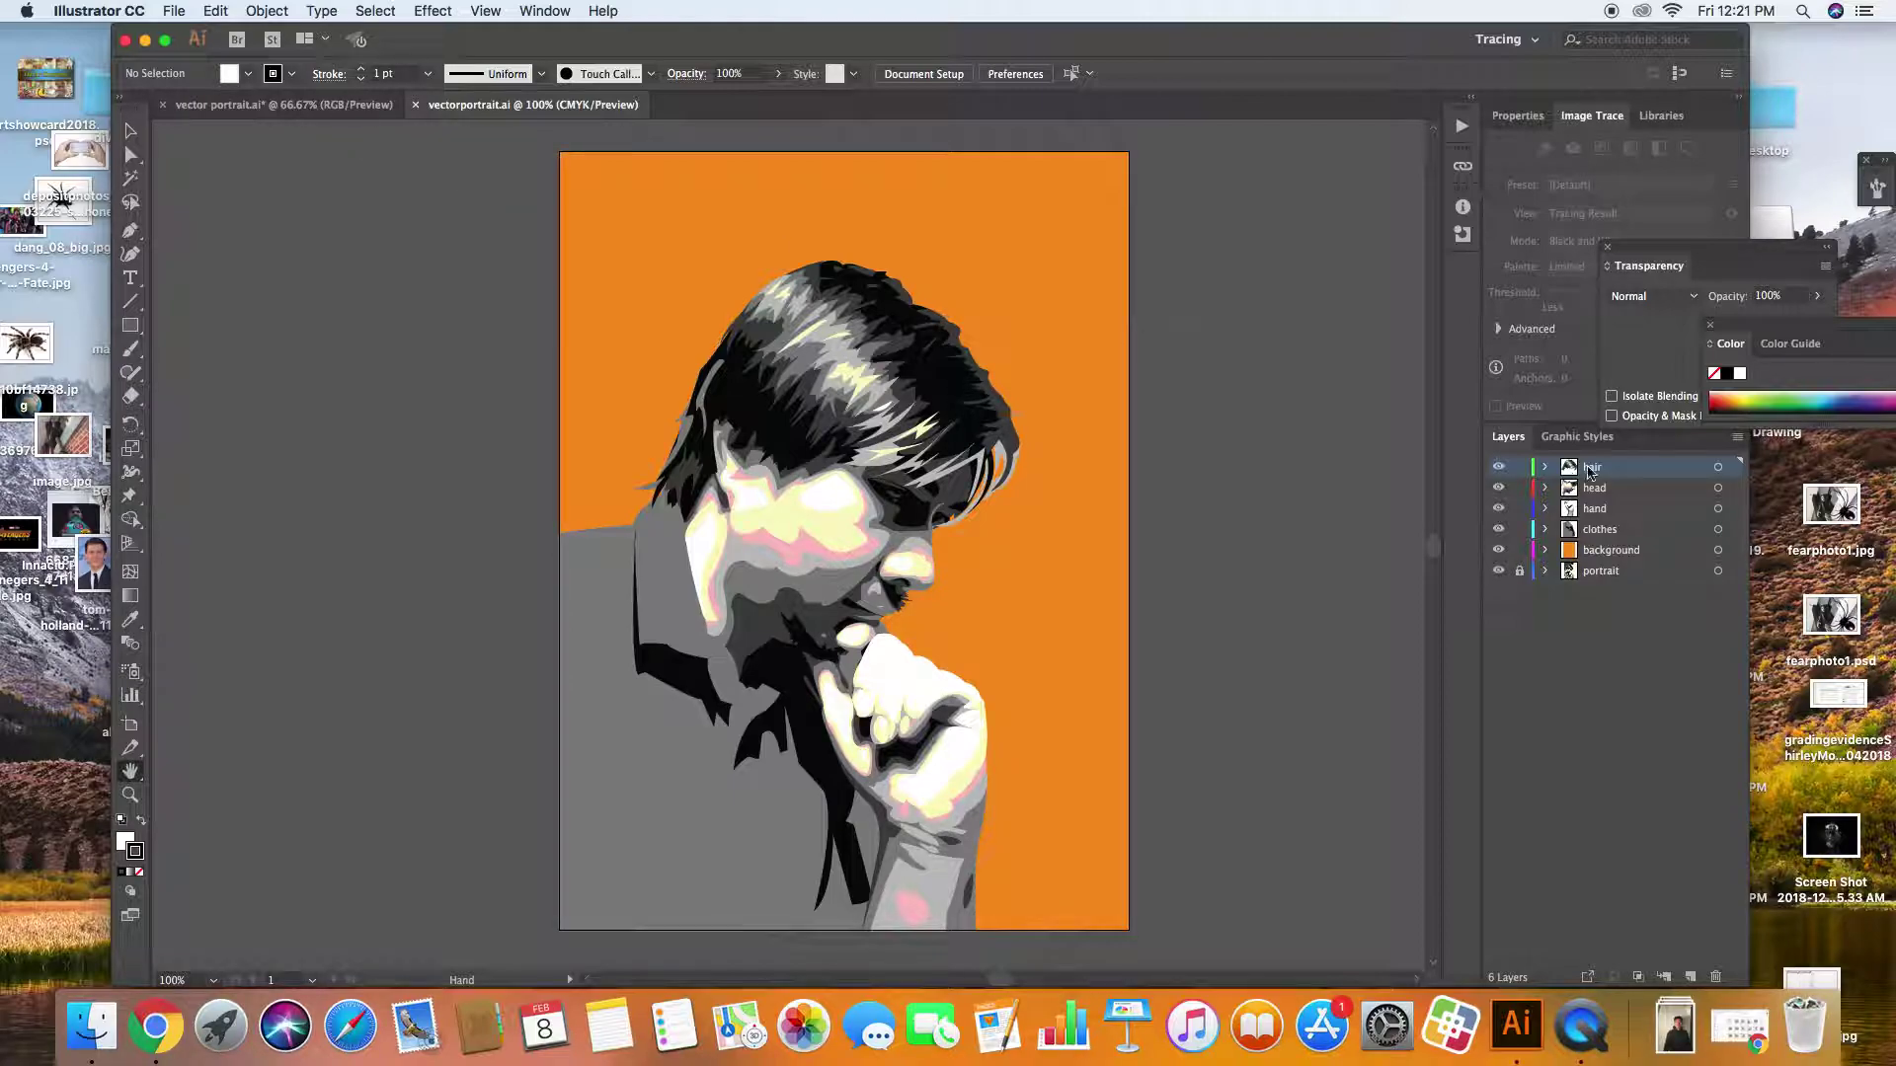
left_click(1498, 572)
left_click(1498, 572)
left_click_drag(494, 733, 200, 719)
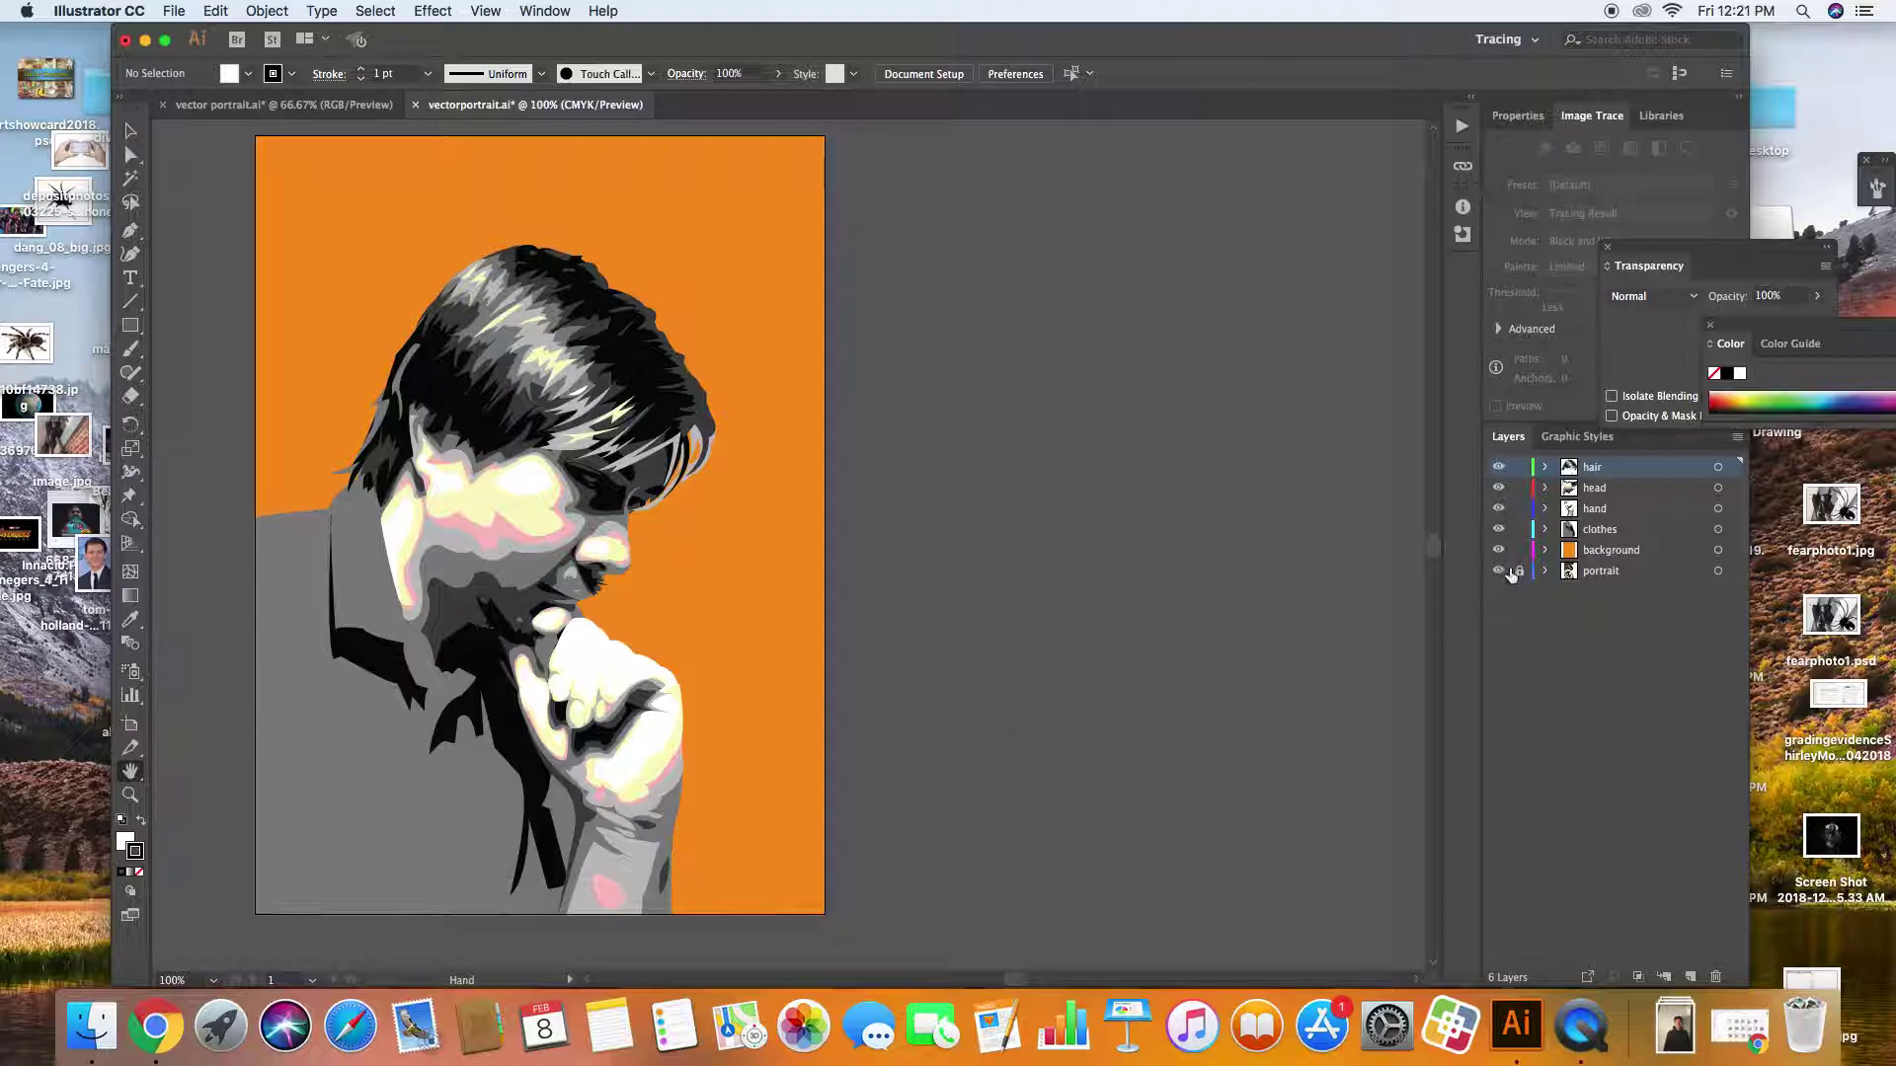
left_click_drag(1498, 553, 1482, 476)
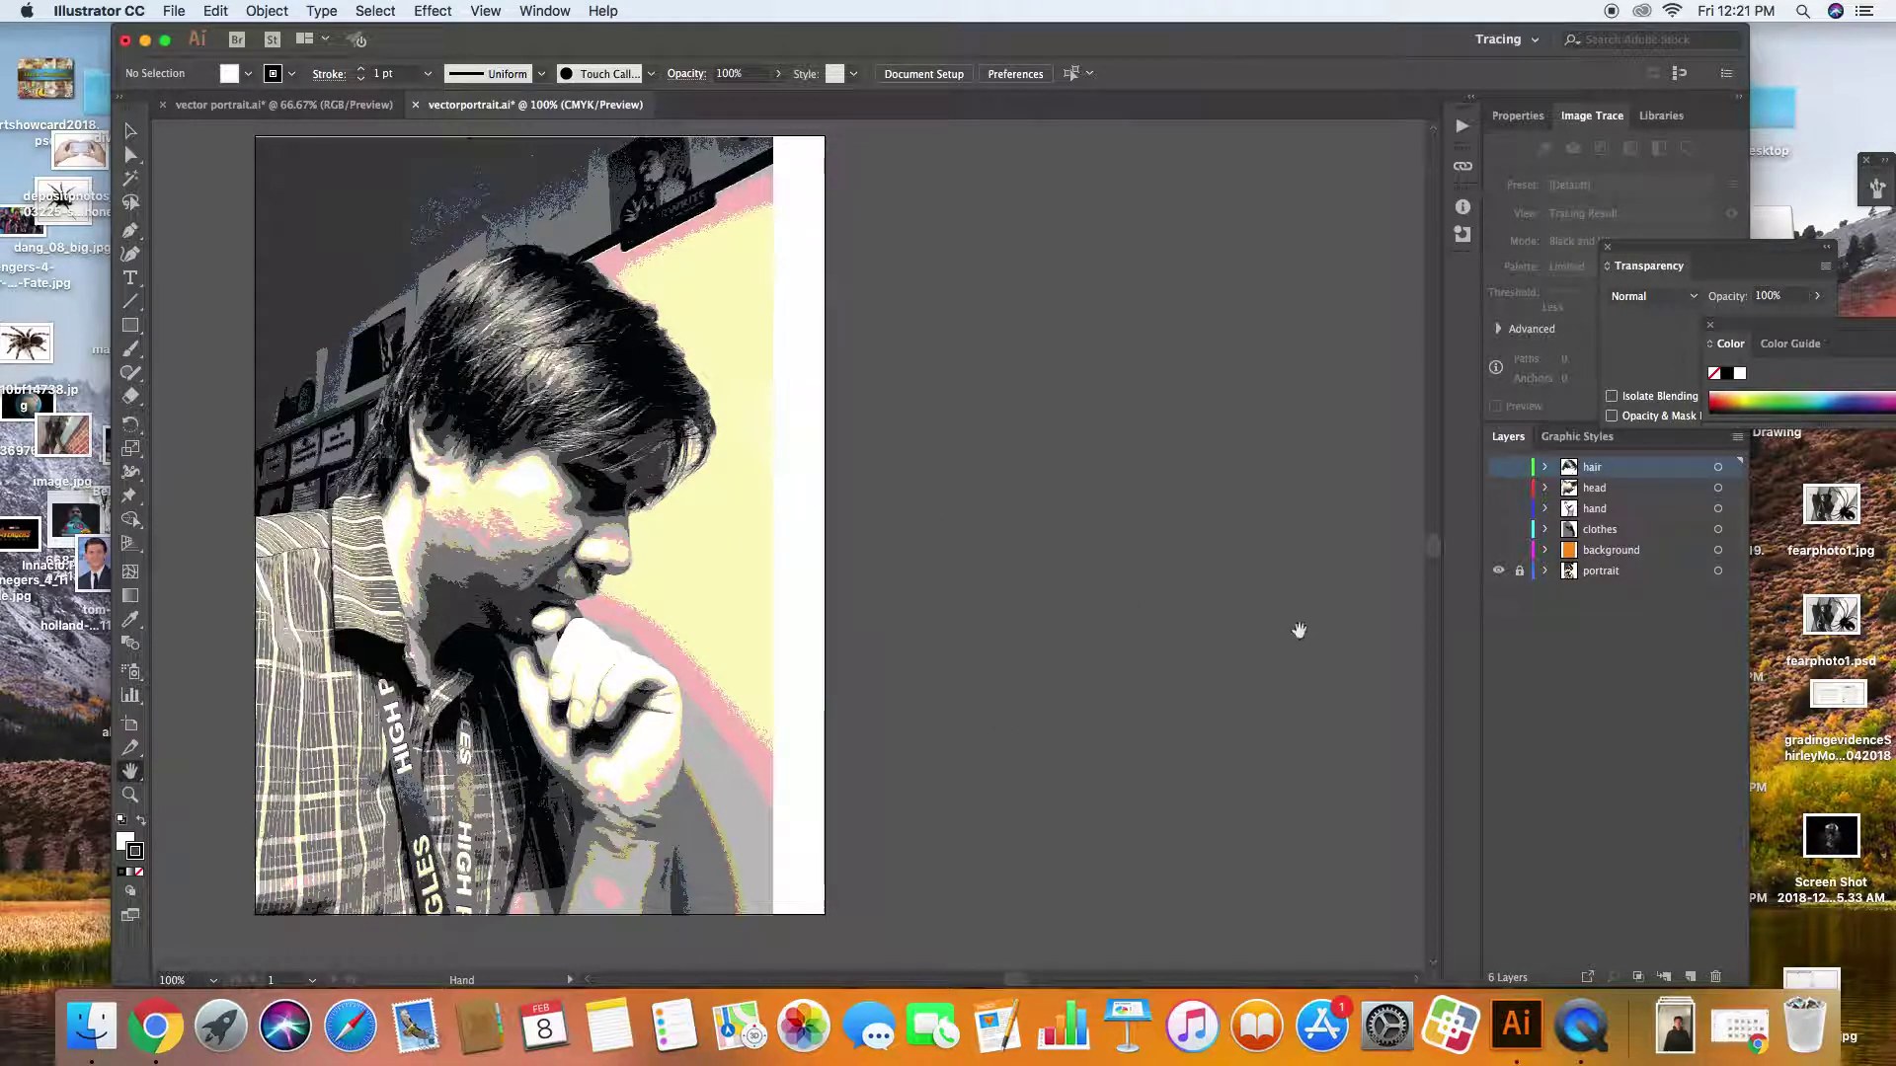
left_click(1500, 571)
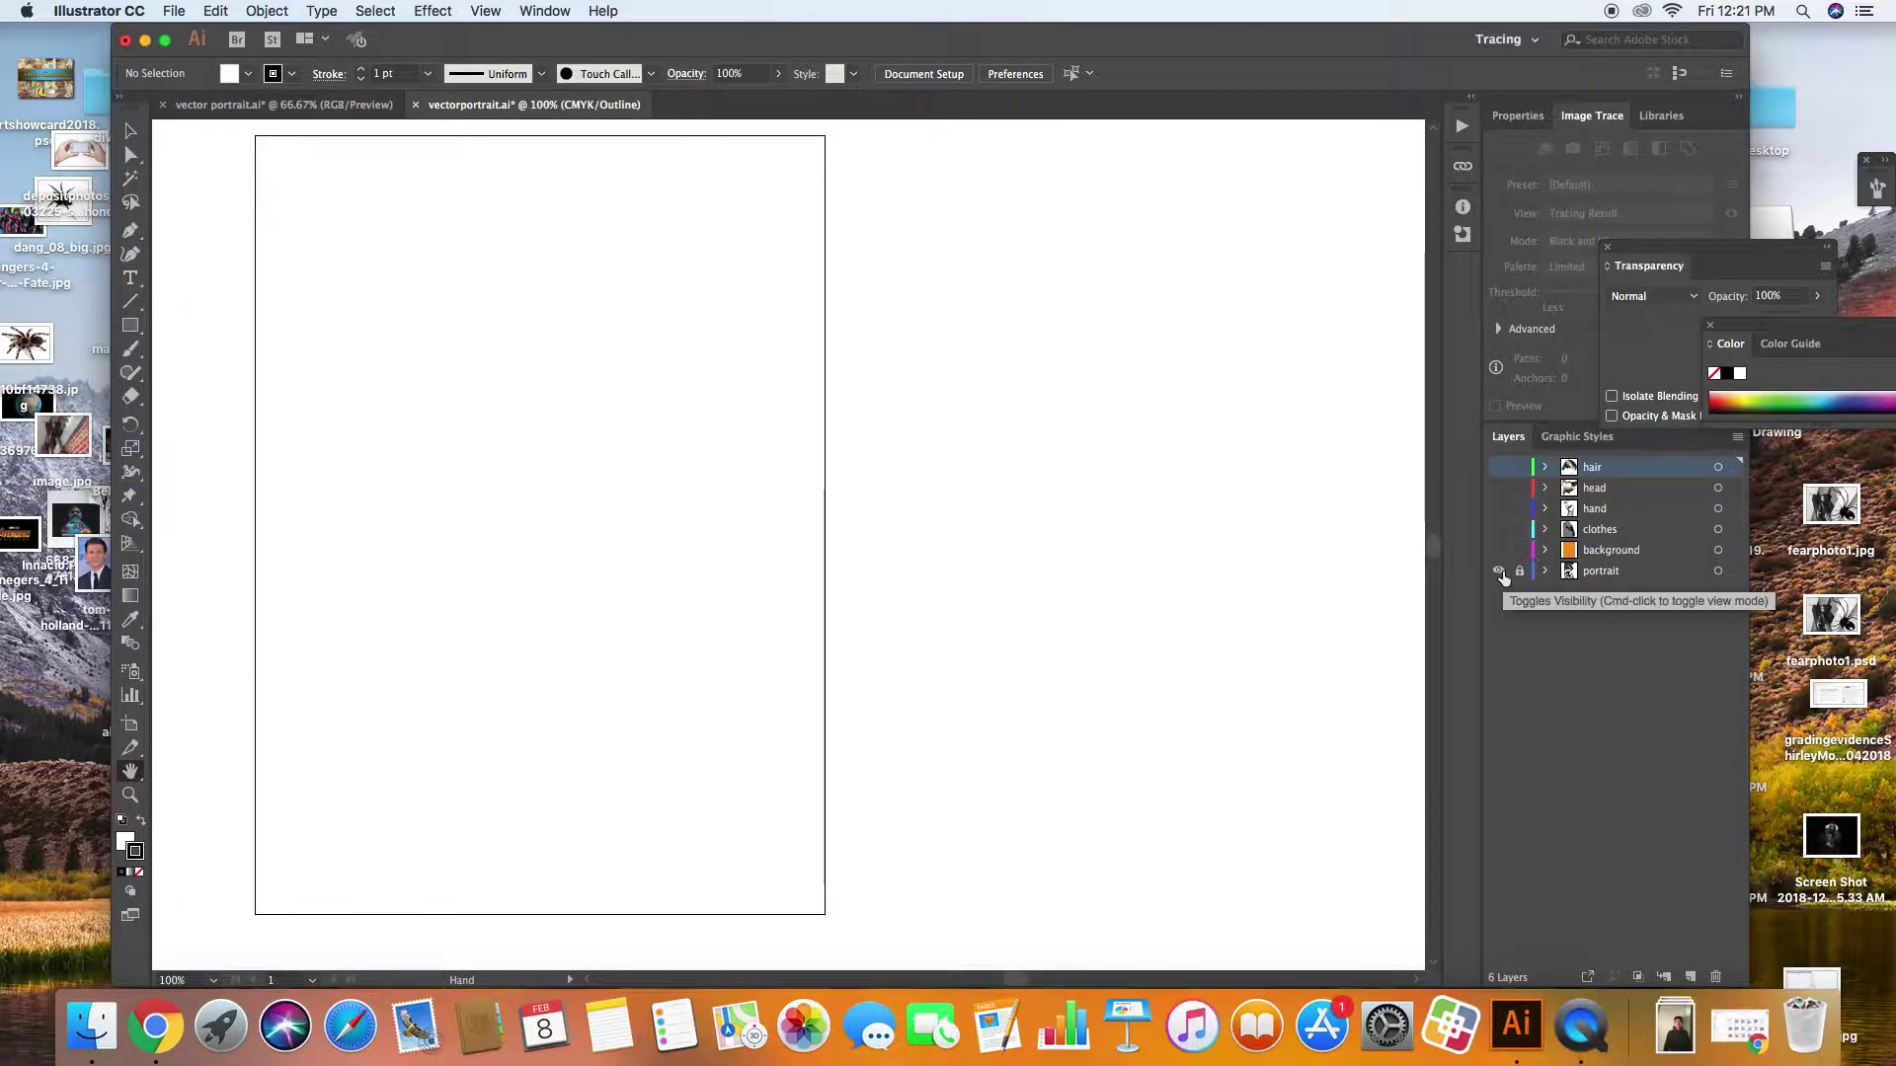
left_click(1500, 571)
Unlock the portrait layer and select its linked photo on the artboard
left_click(1546, 573)
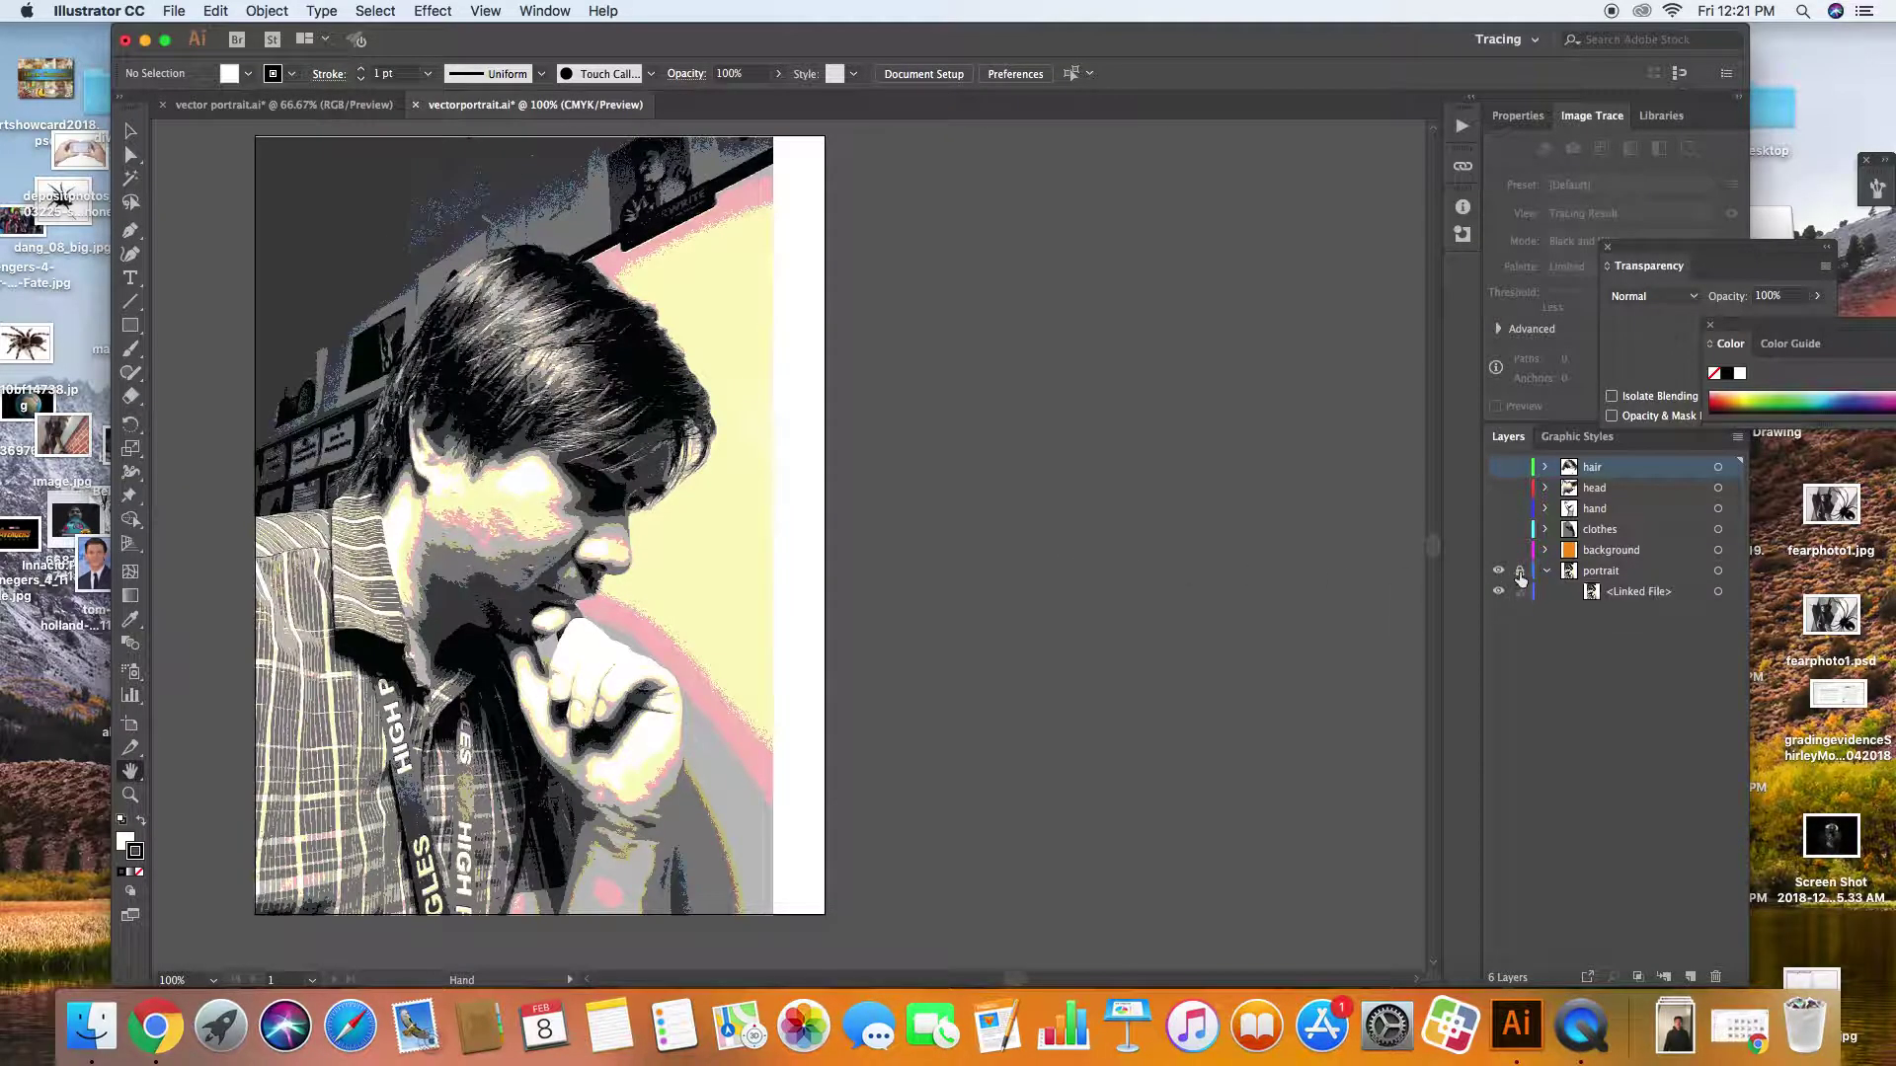
left_click(1546, 574)
left_click(130, 130)
left_click(468, 358)
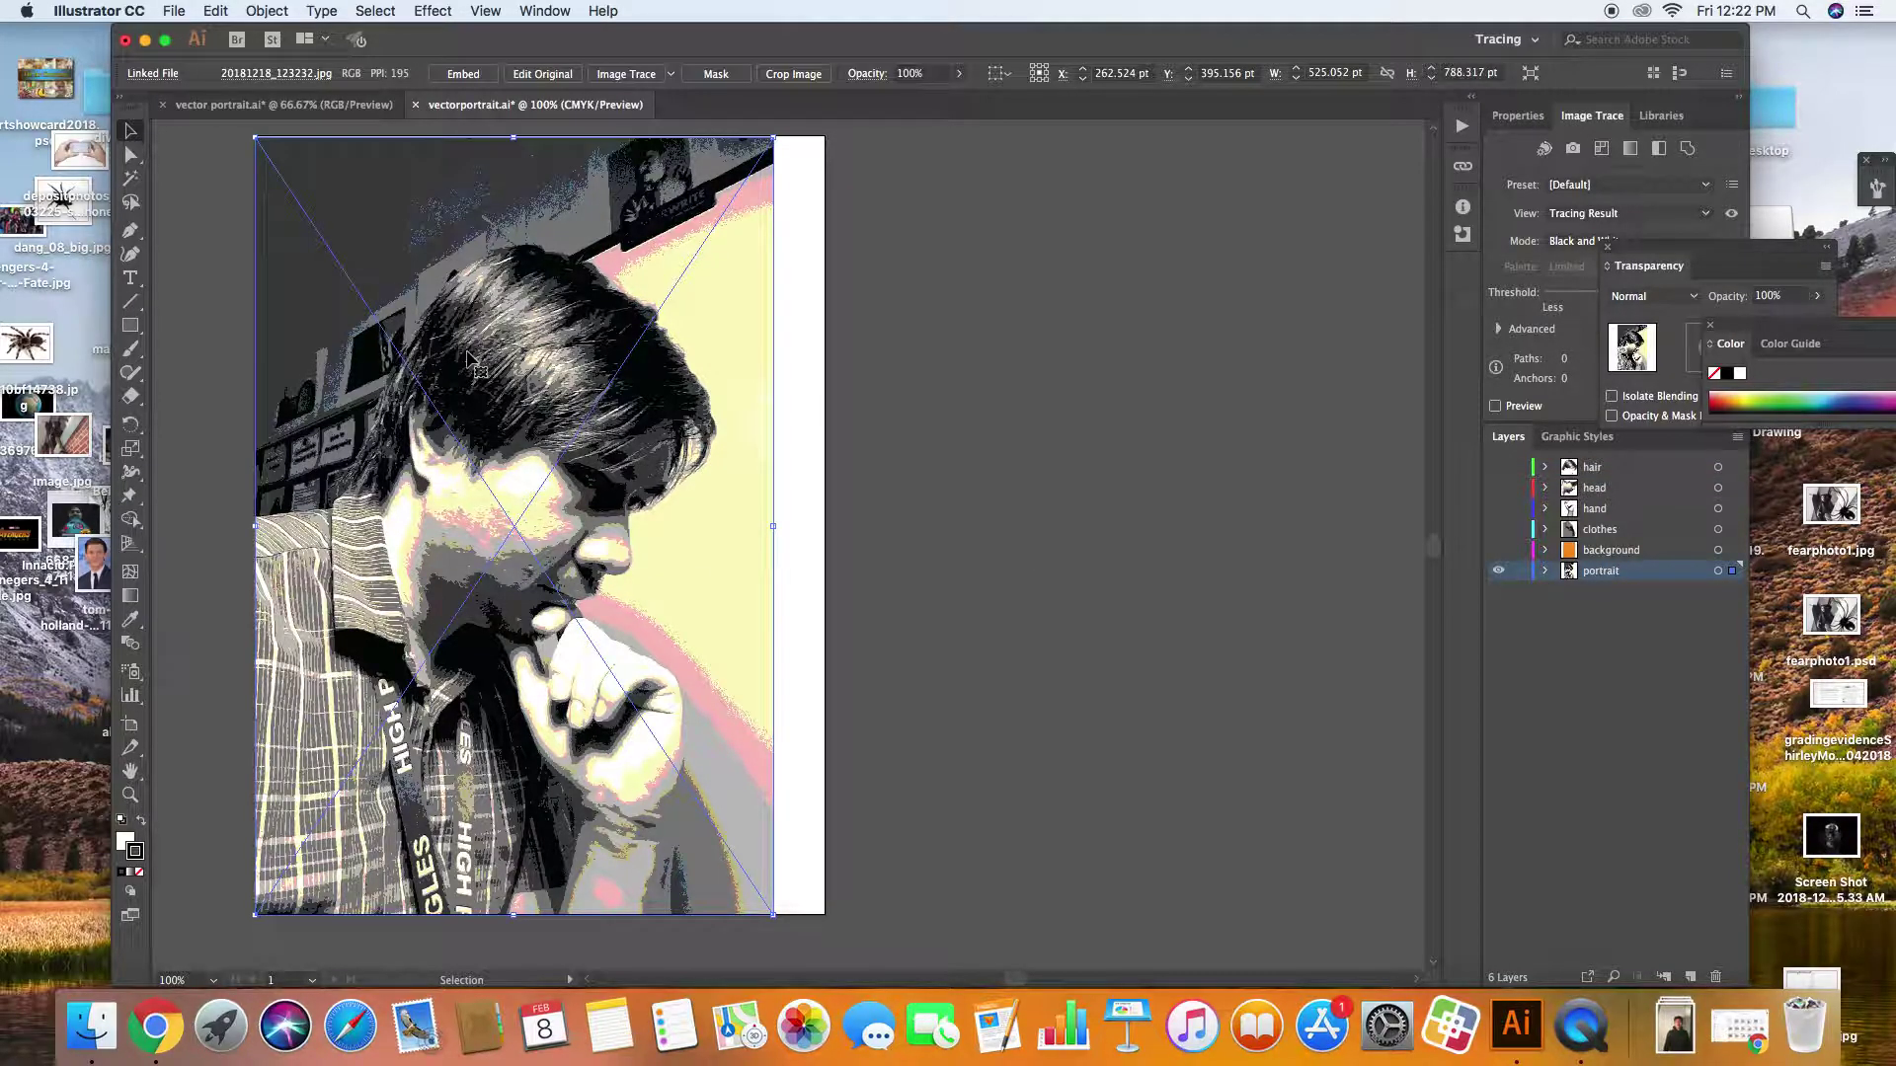
Duplicate the linked photo, place the copy directly to the right of the artboard, and deselect it
left_click_drag(468, 358, 878, 440)
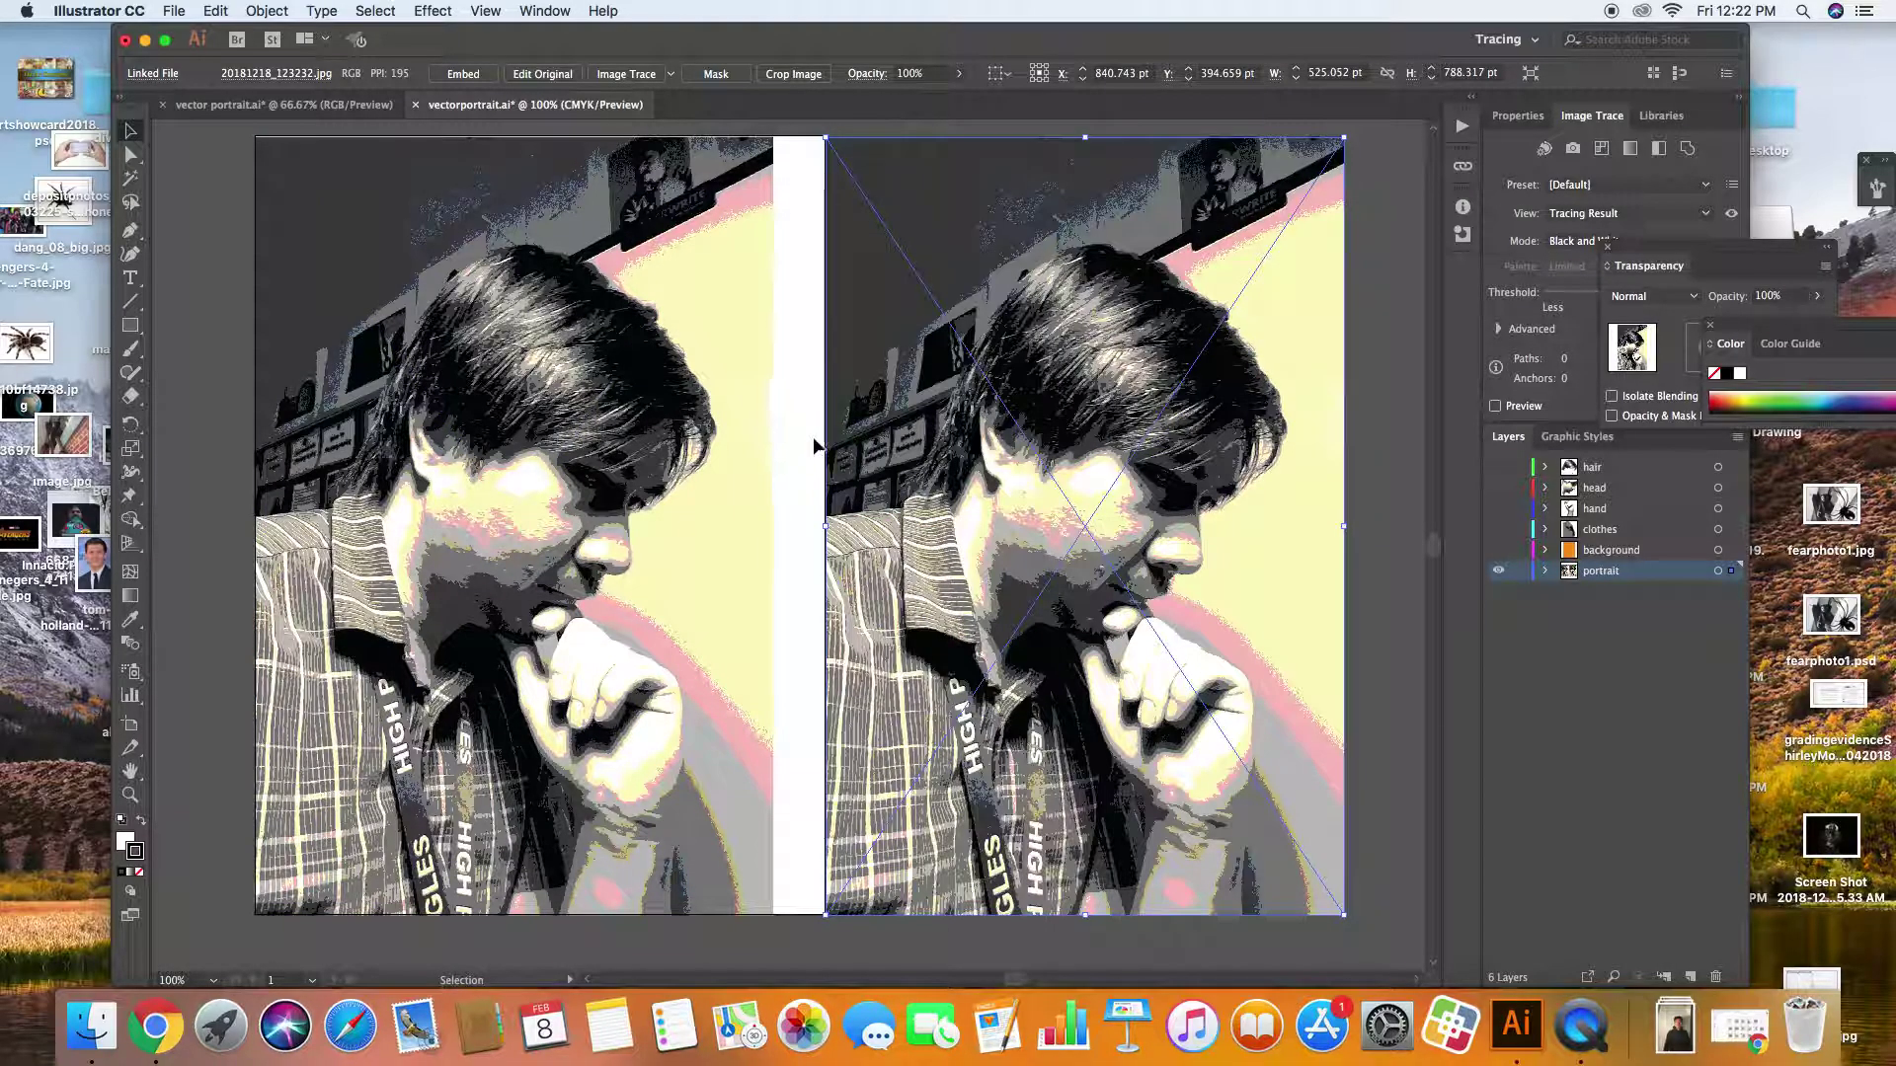
left_click(816, 447)
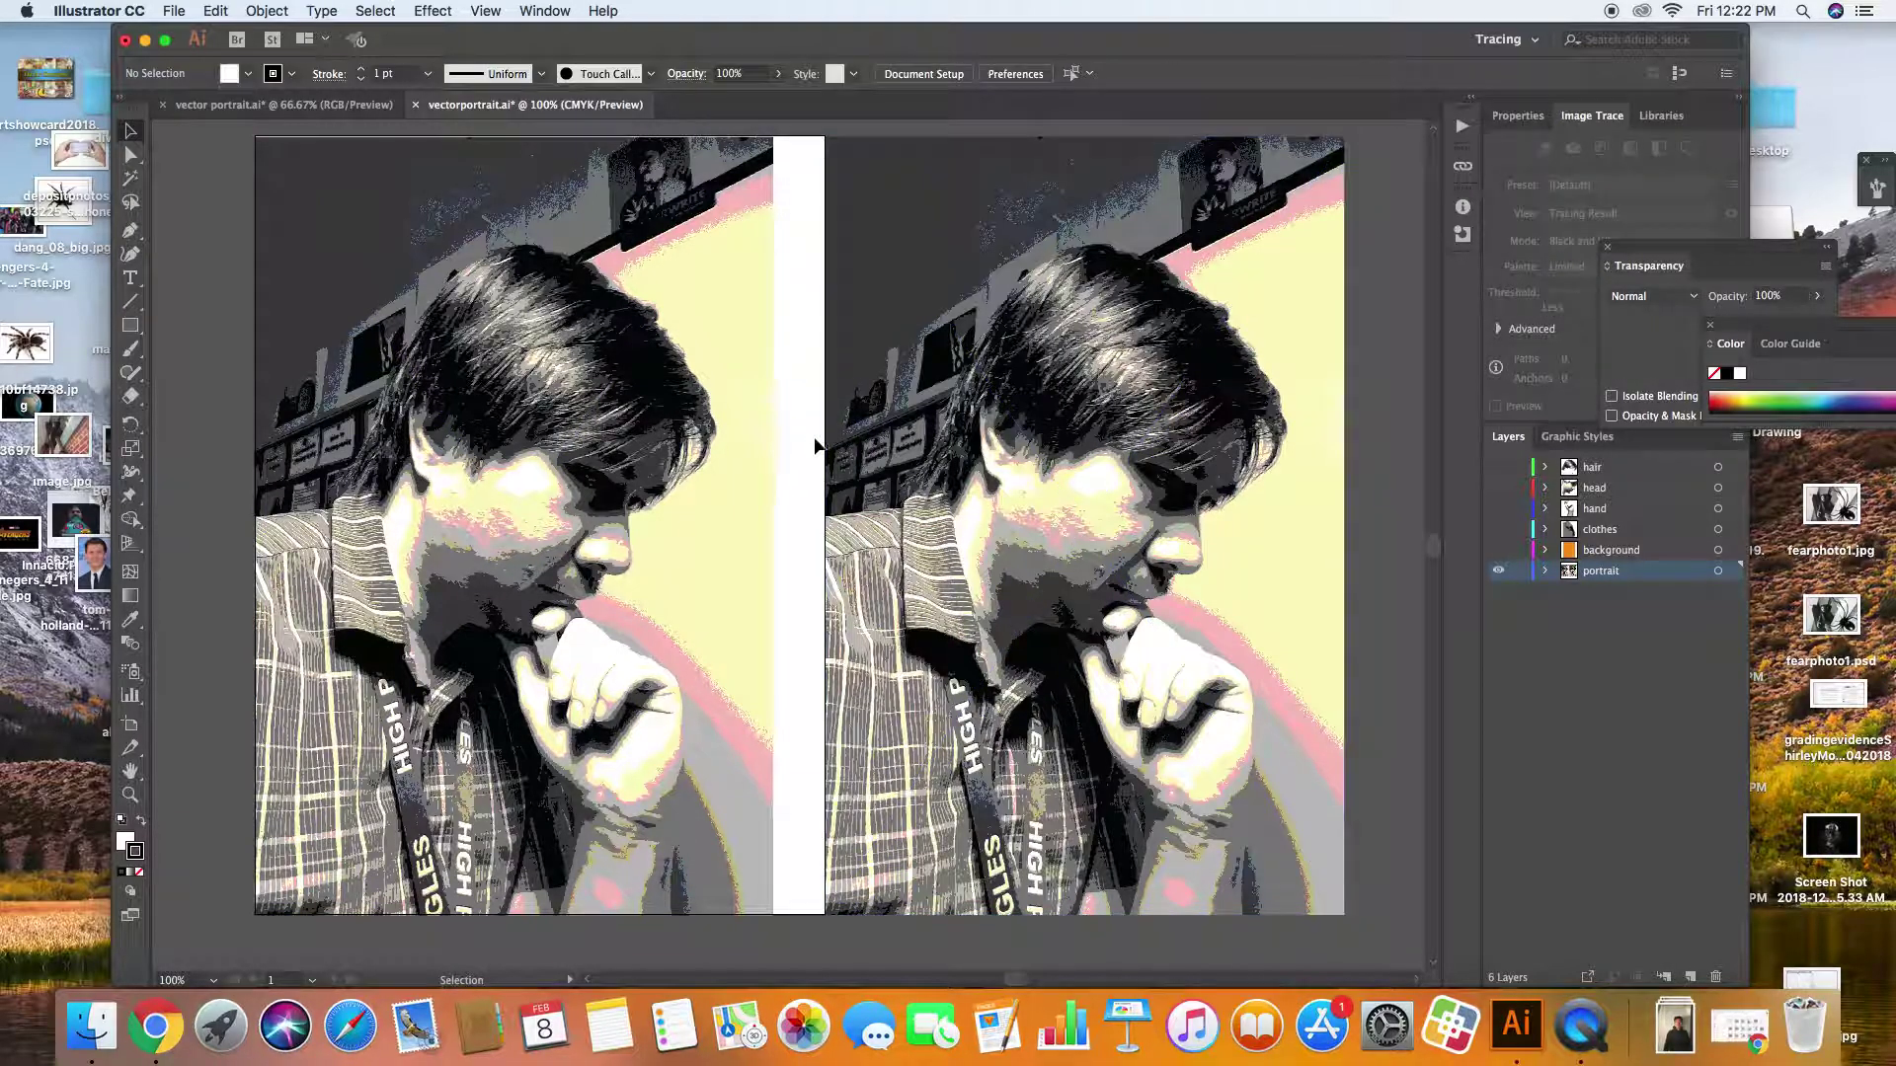
Lock the portrait layer and show the background, clothes, hand, head and hair layers again
left_click(1499, 550)
left_click(1521, 574)
left_click_drag(1499, 529, 1501, 481)
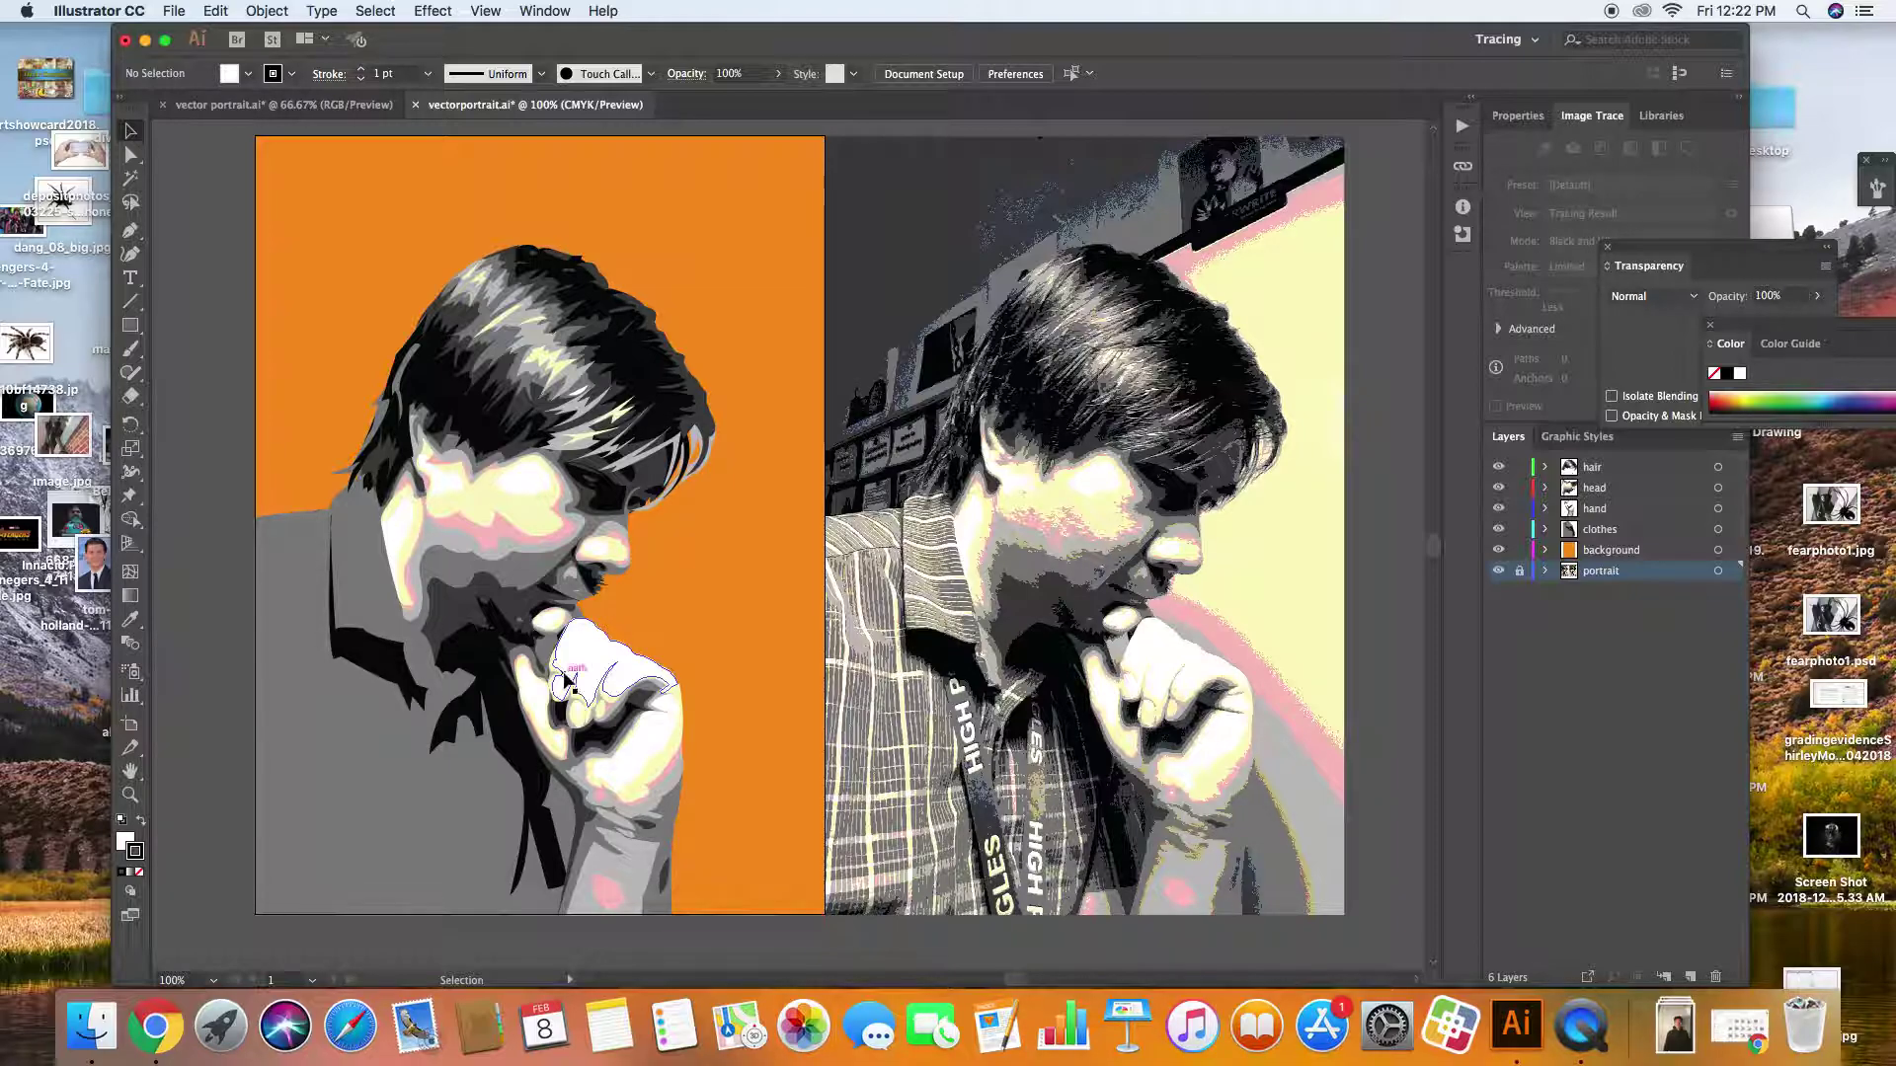
Create a new layer above the hair layer and name it values
left_click(129, 230)
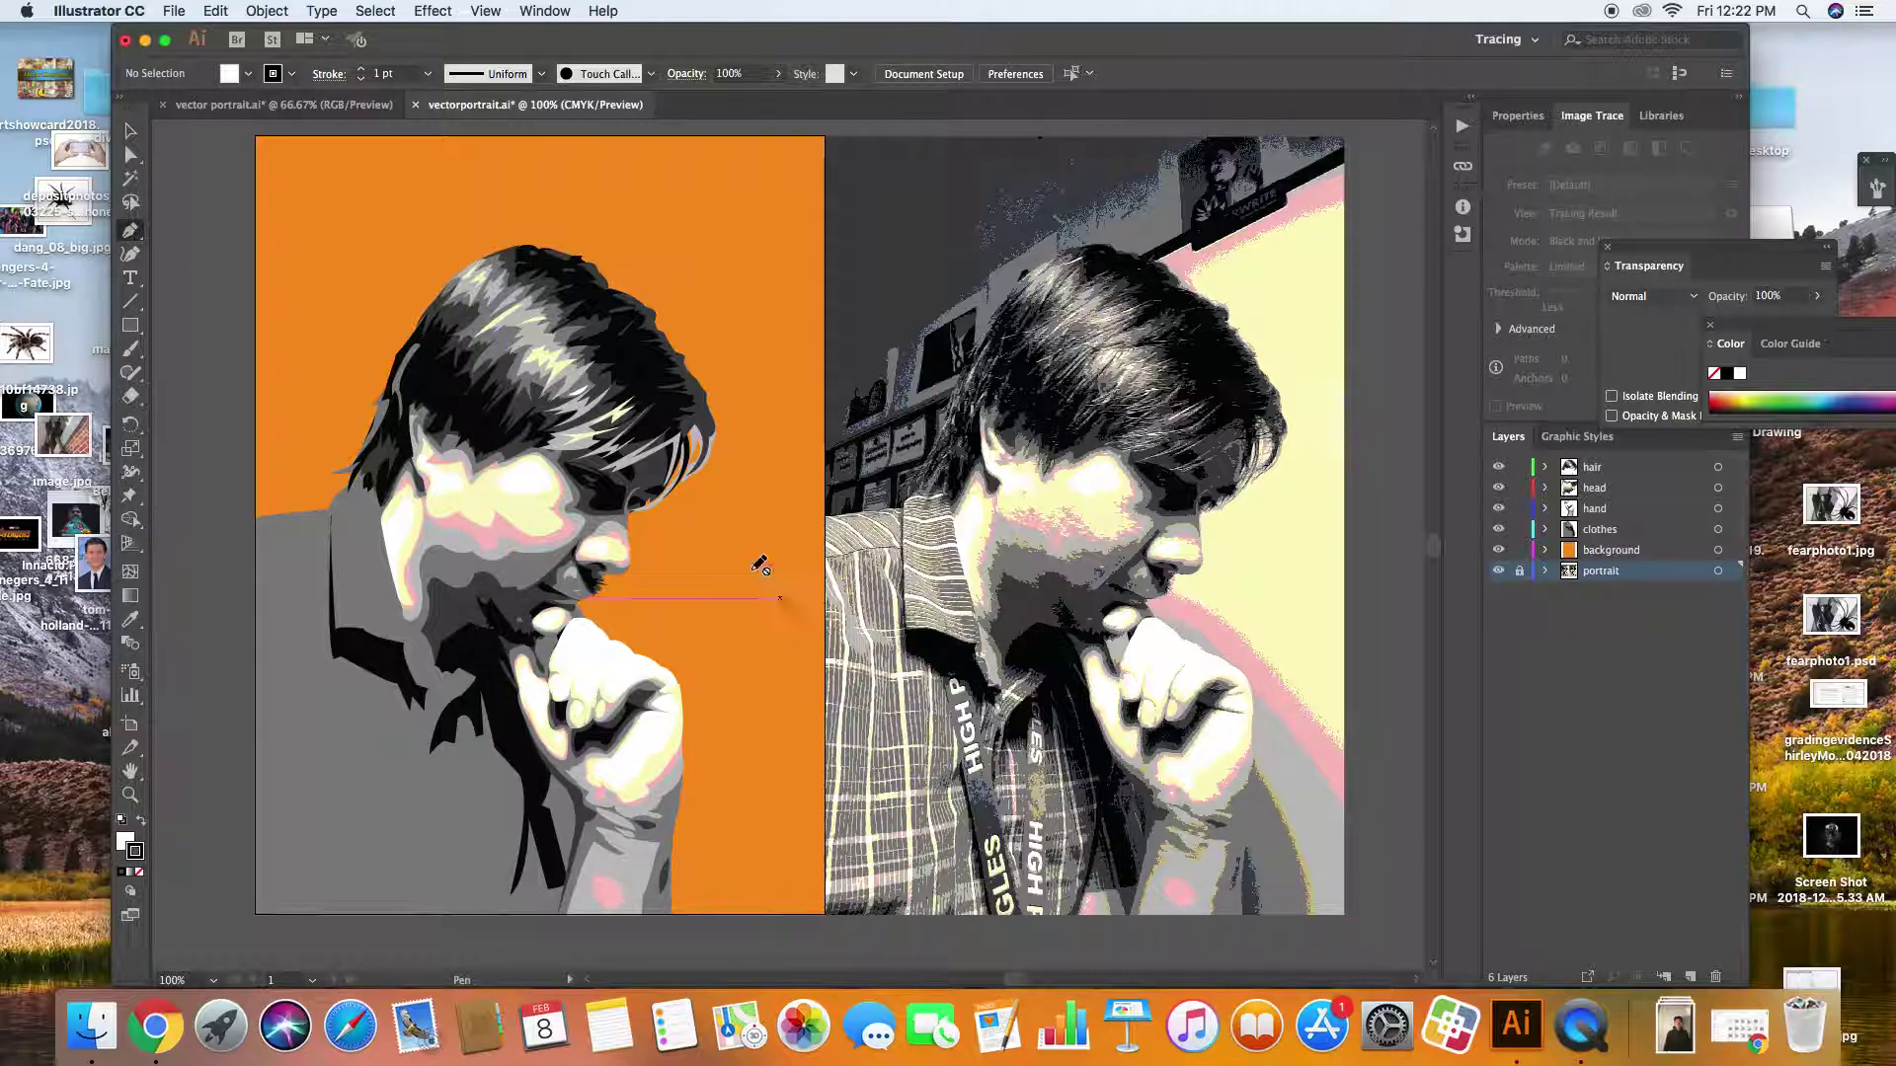
left_click(1654, 468)
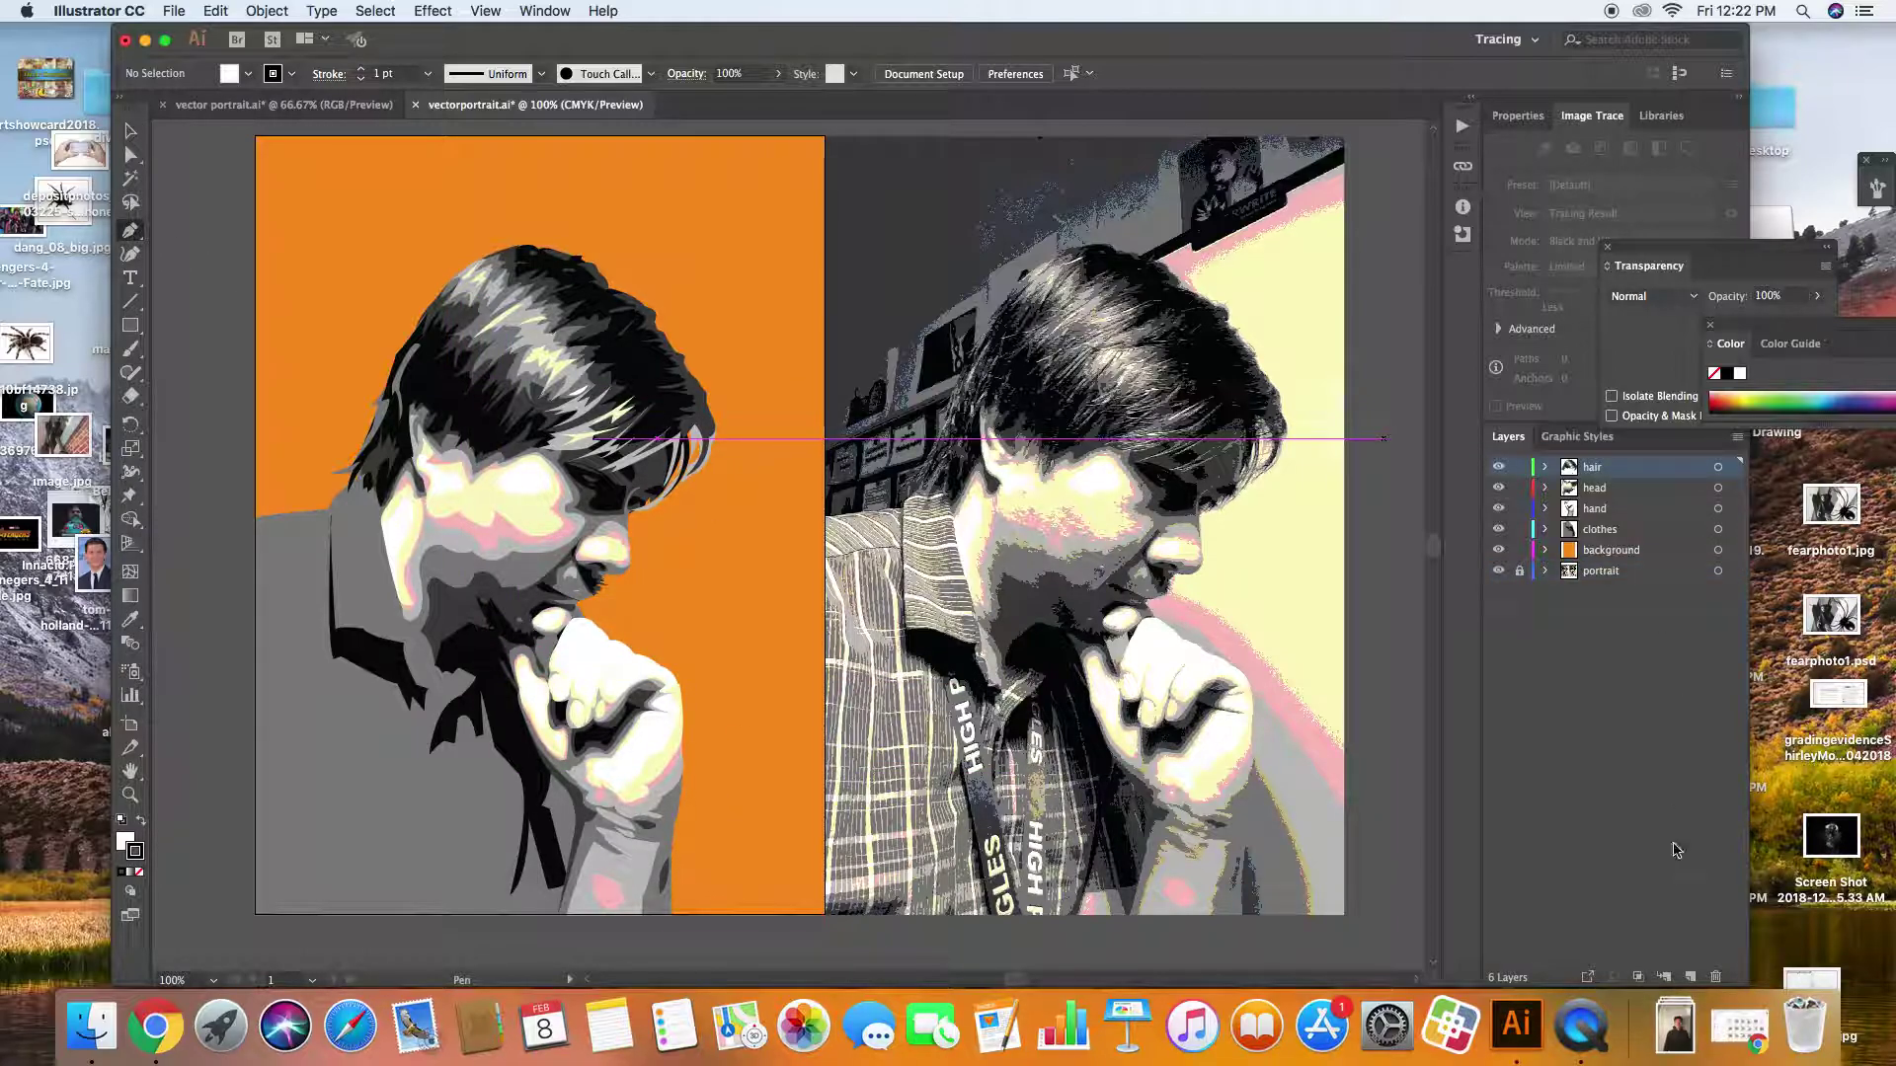
left_click(1691, 977)
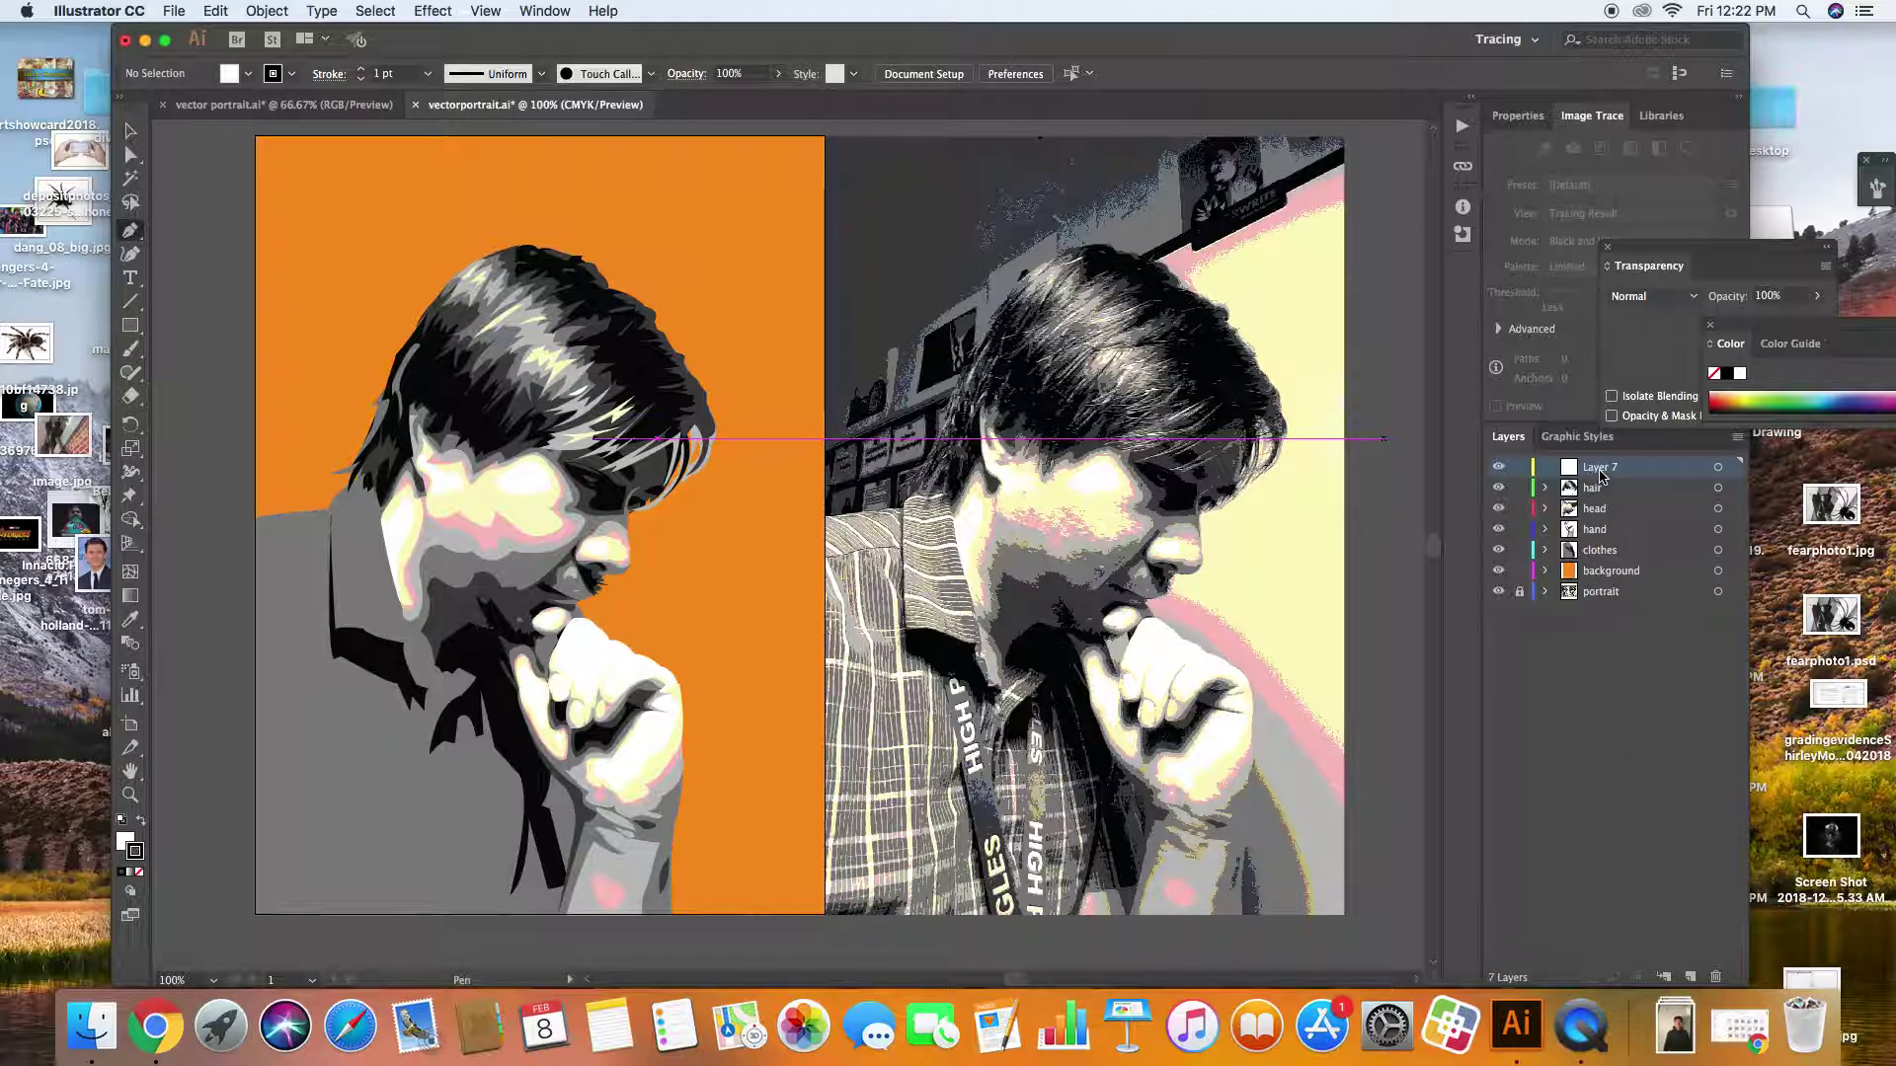
double_click(1599, 468)
type("values")
key("Return")
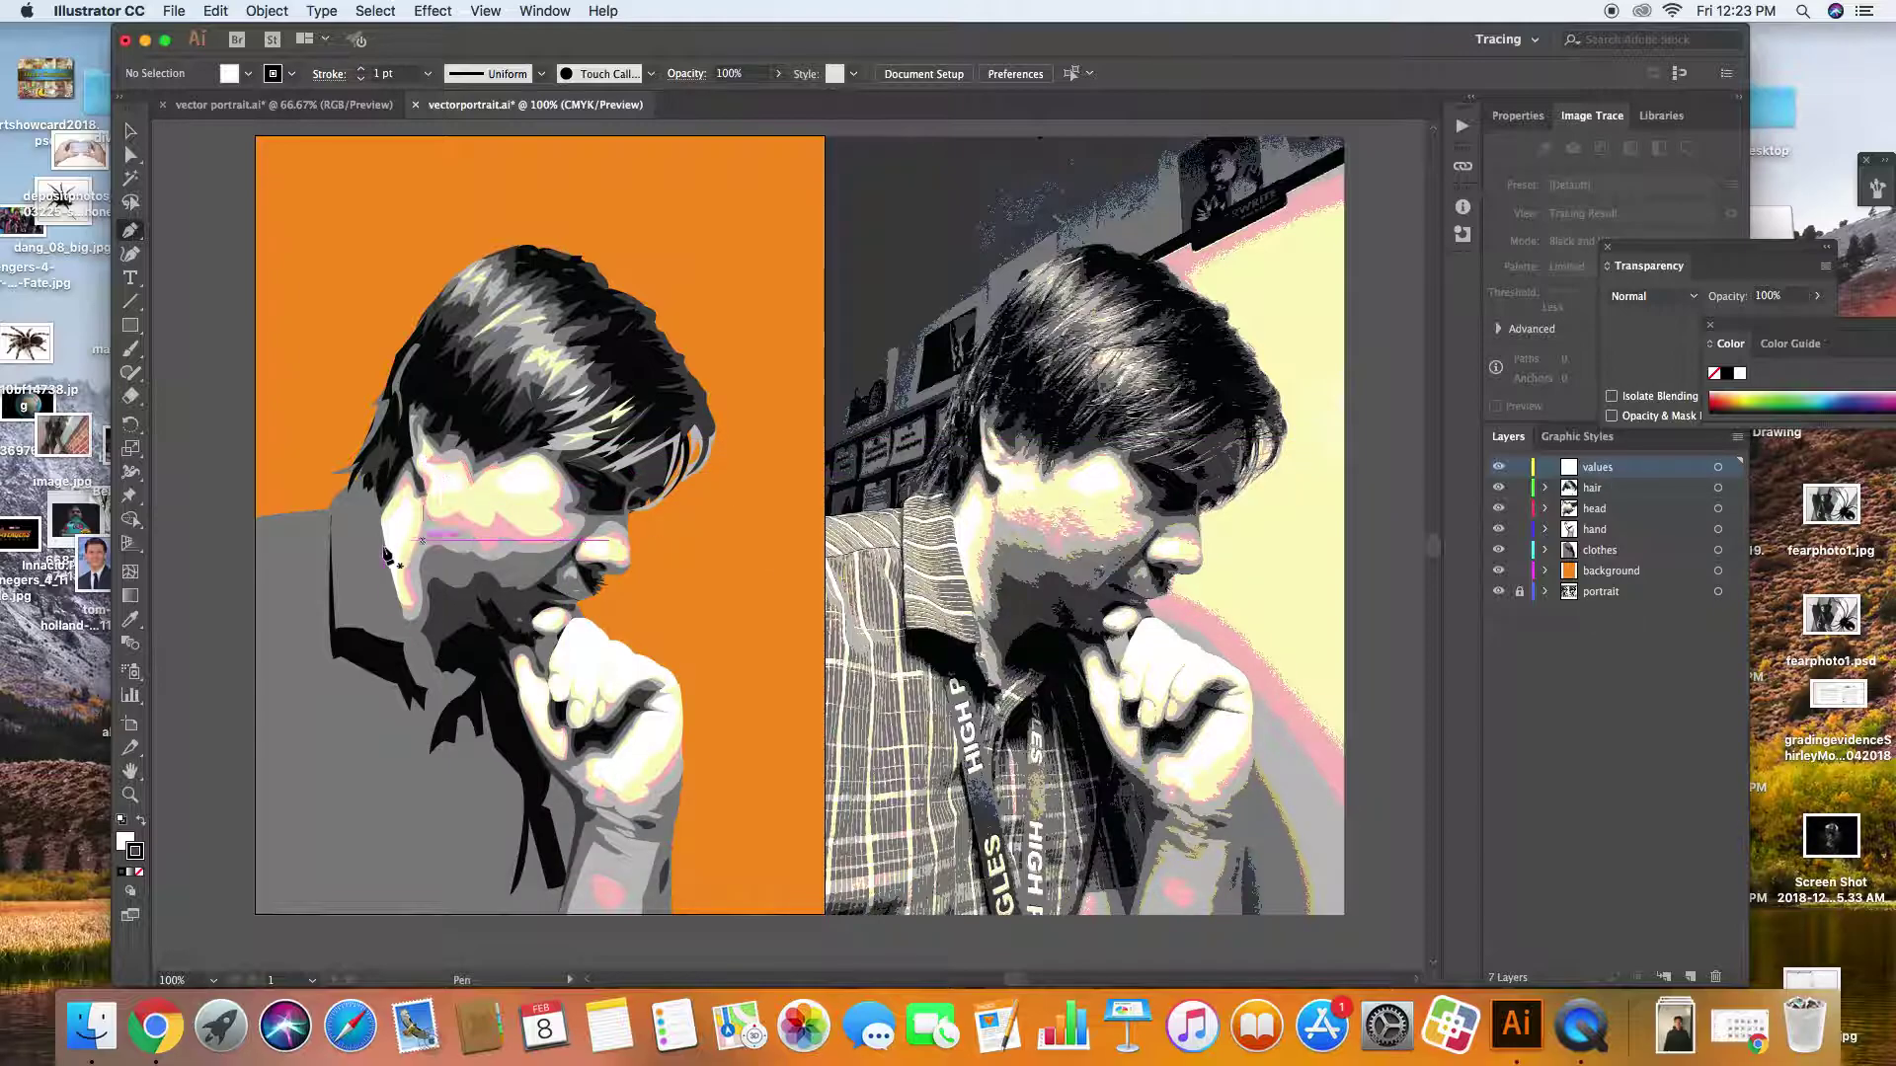
Sample a gray from the photo copy and trace its lanyard strap from collar to bottom edge with the Pen tool, about 81 by 244 pt
left_click(129, 619)
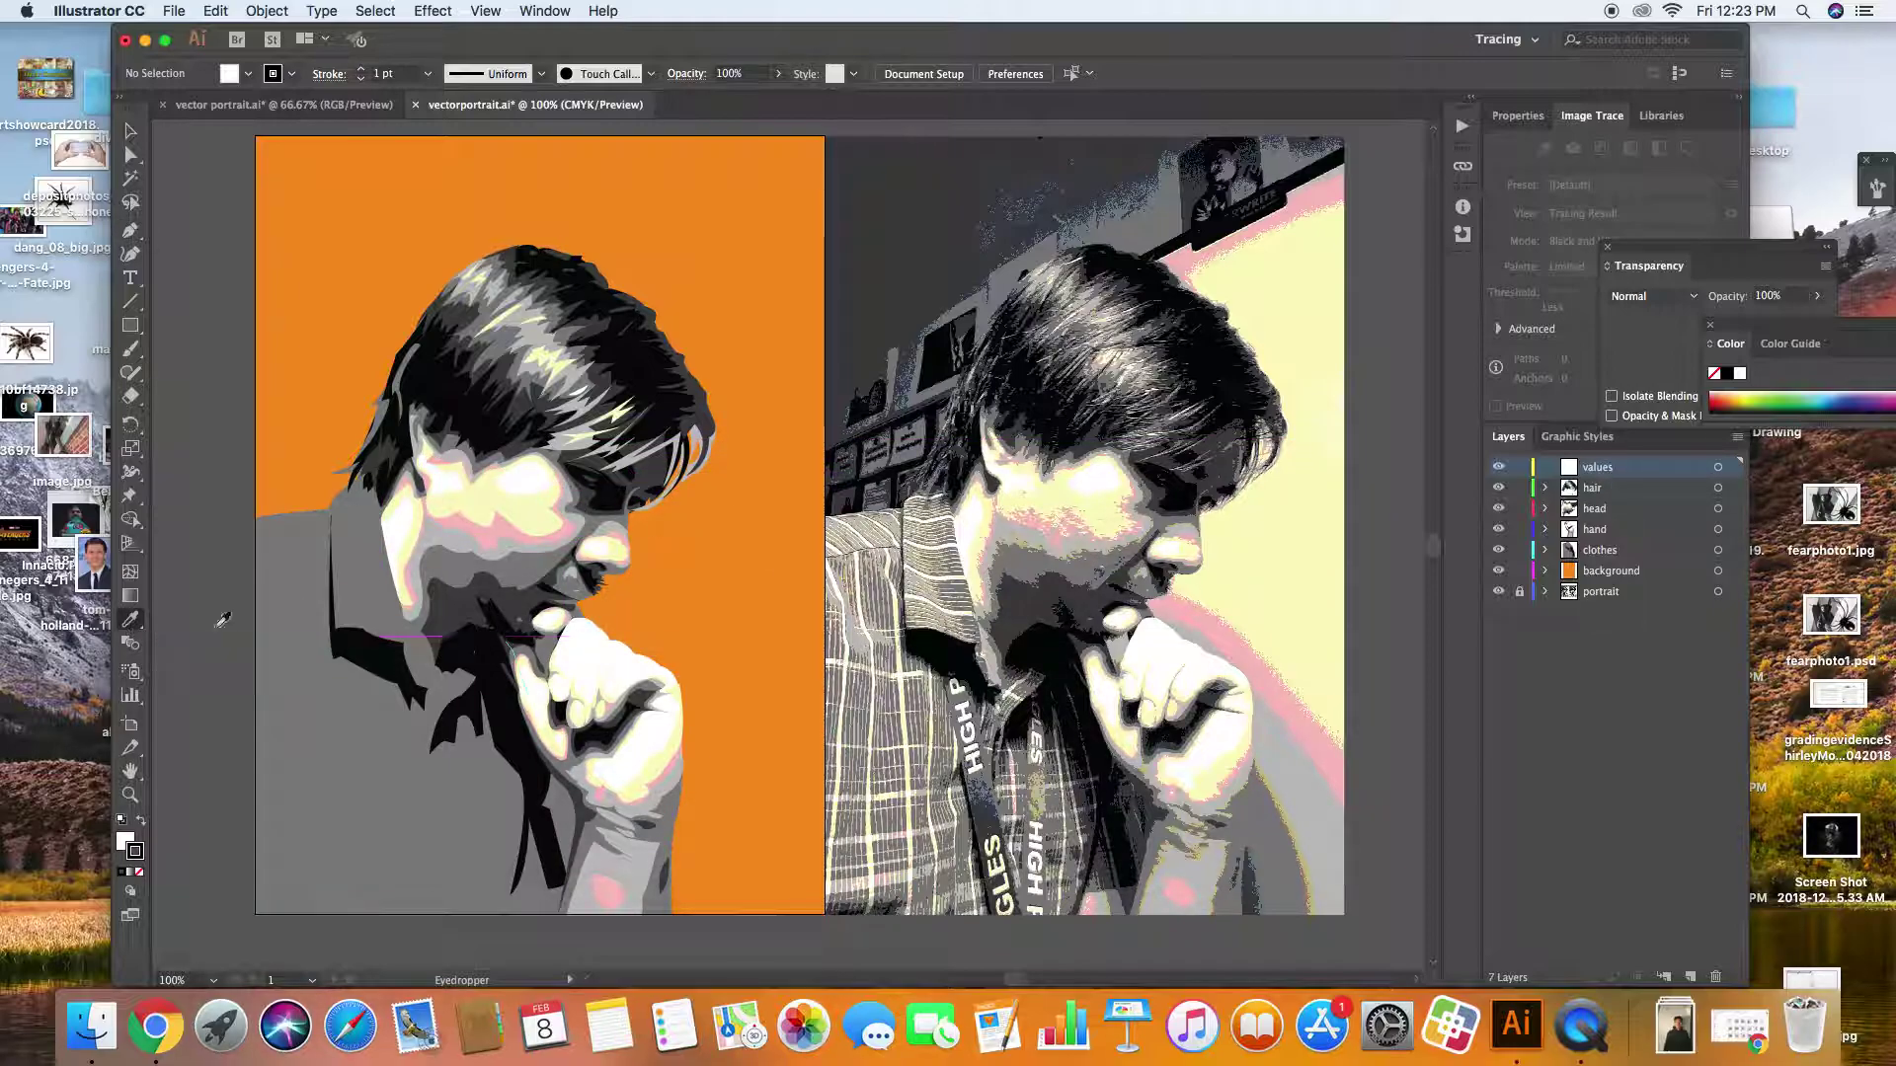
left_click(965, 693)
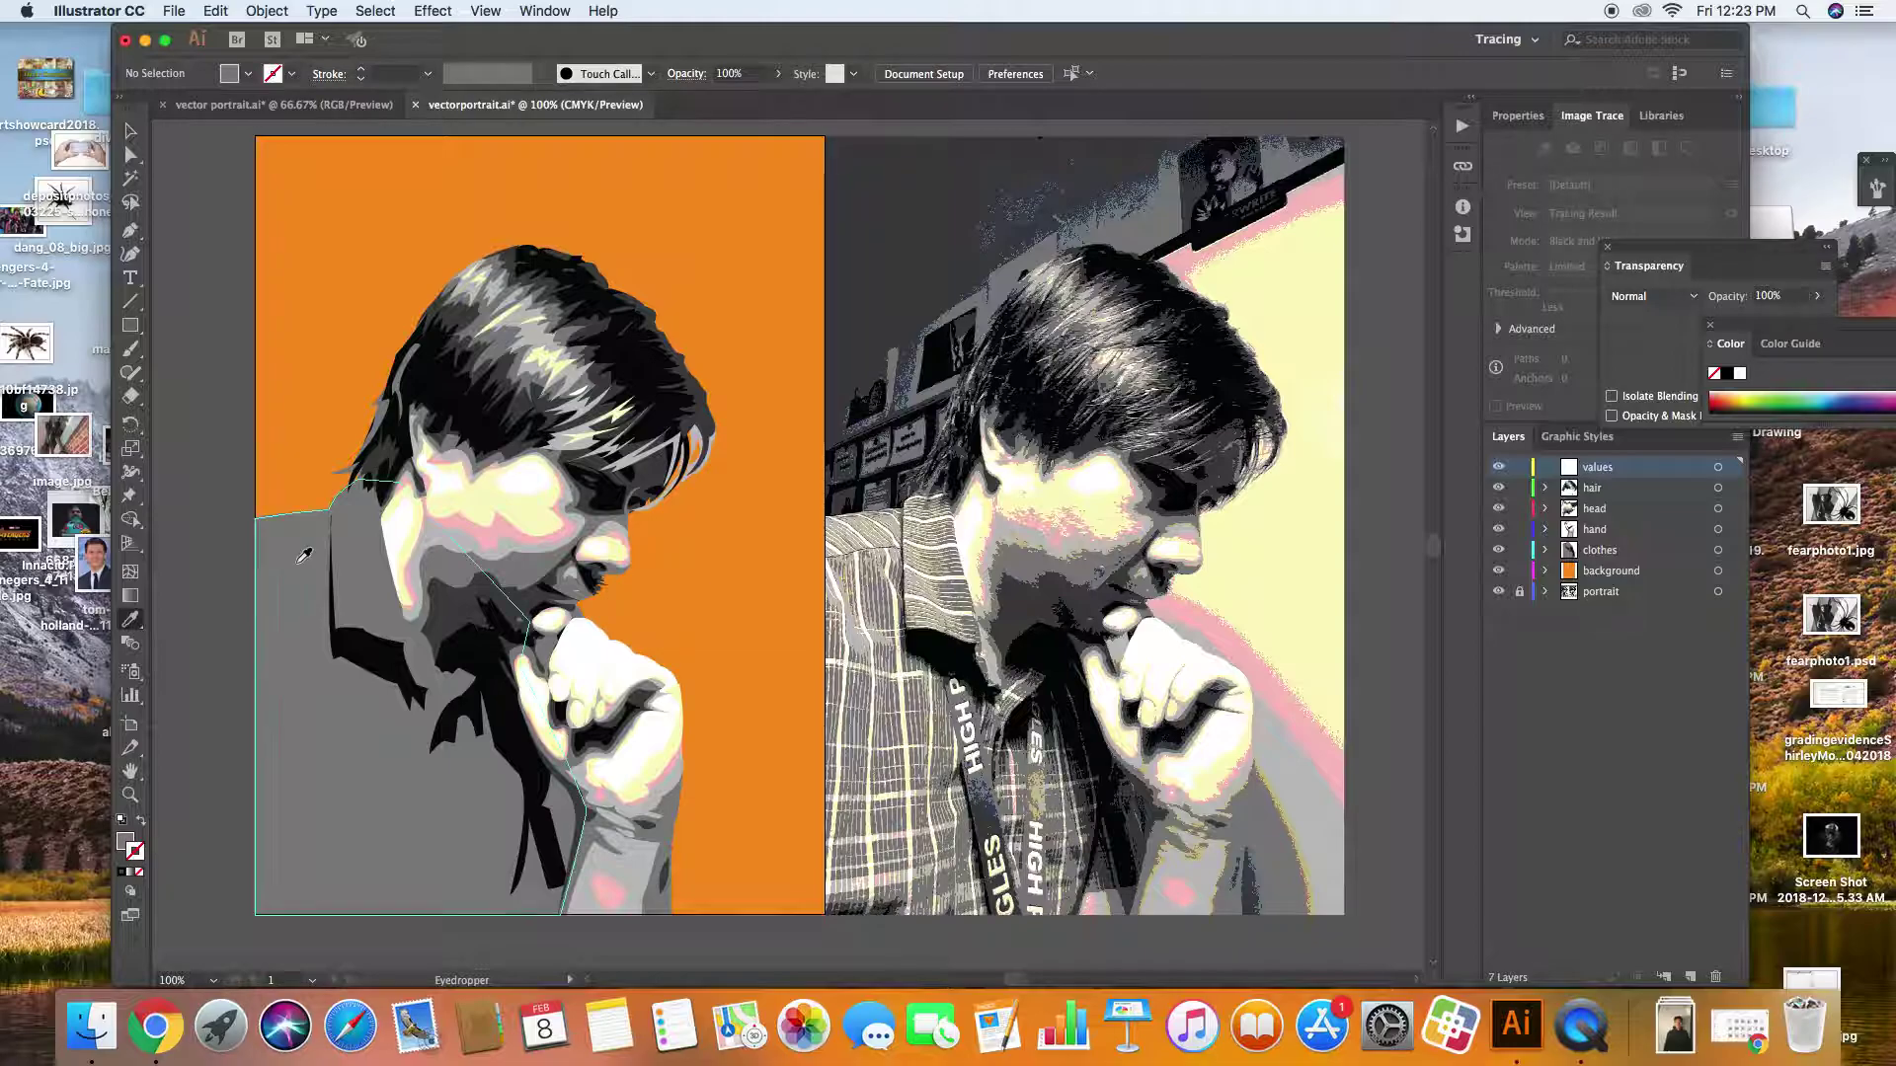
left_click(130, 230)
left_click(592, 675)
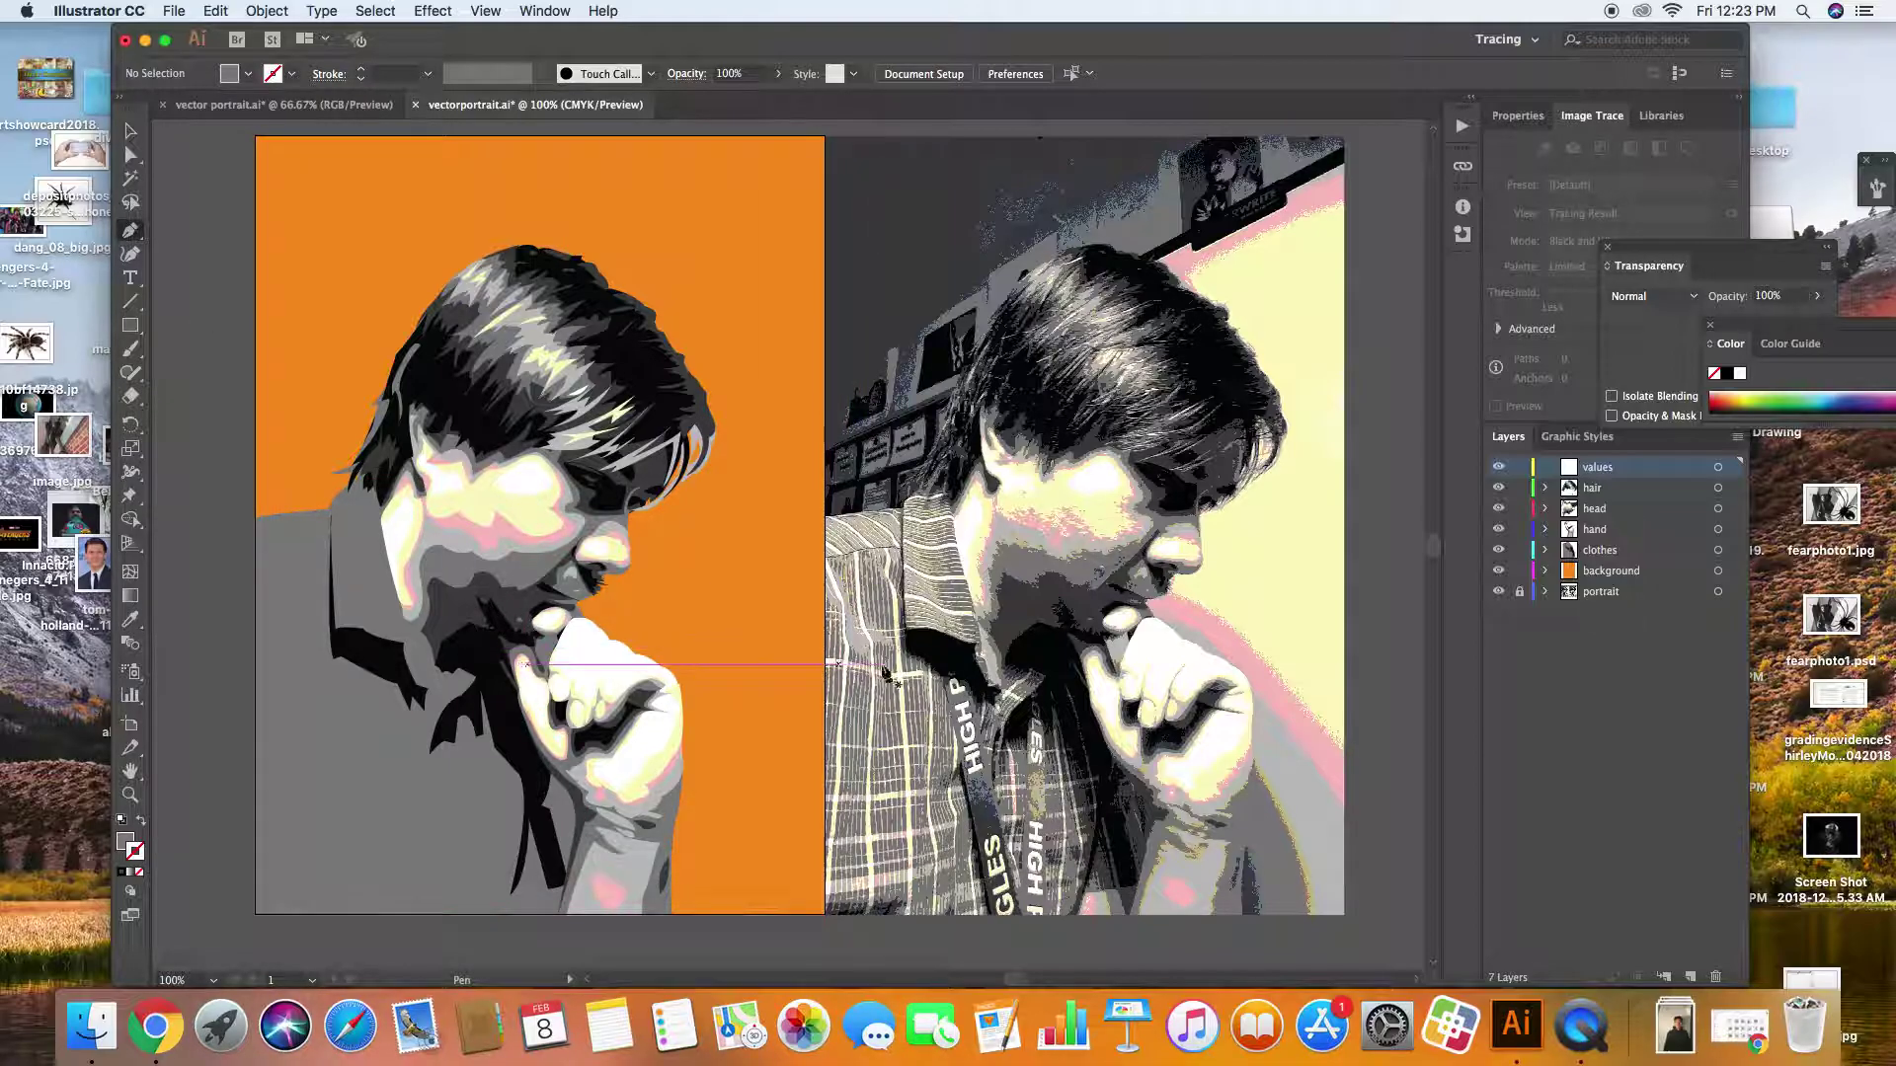
left_click(943, 678)
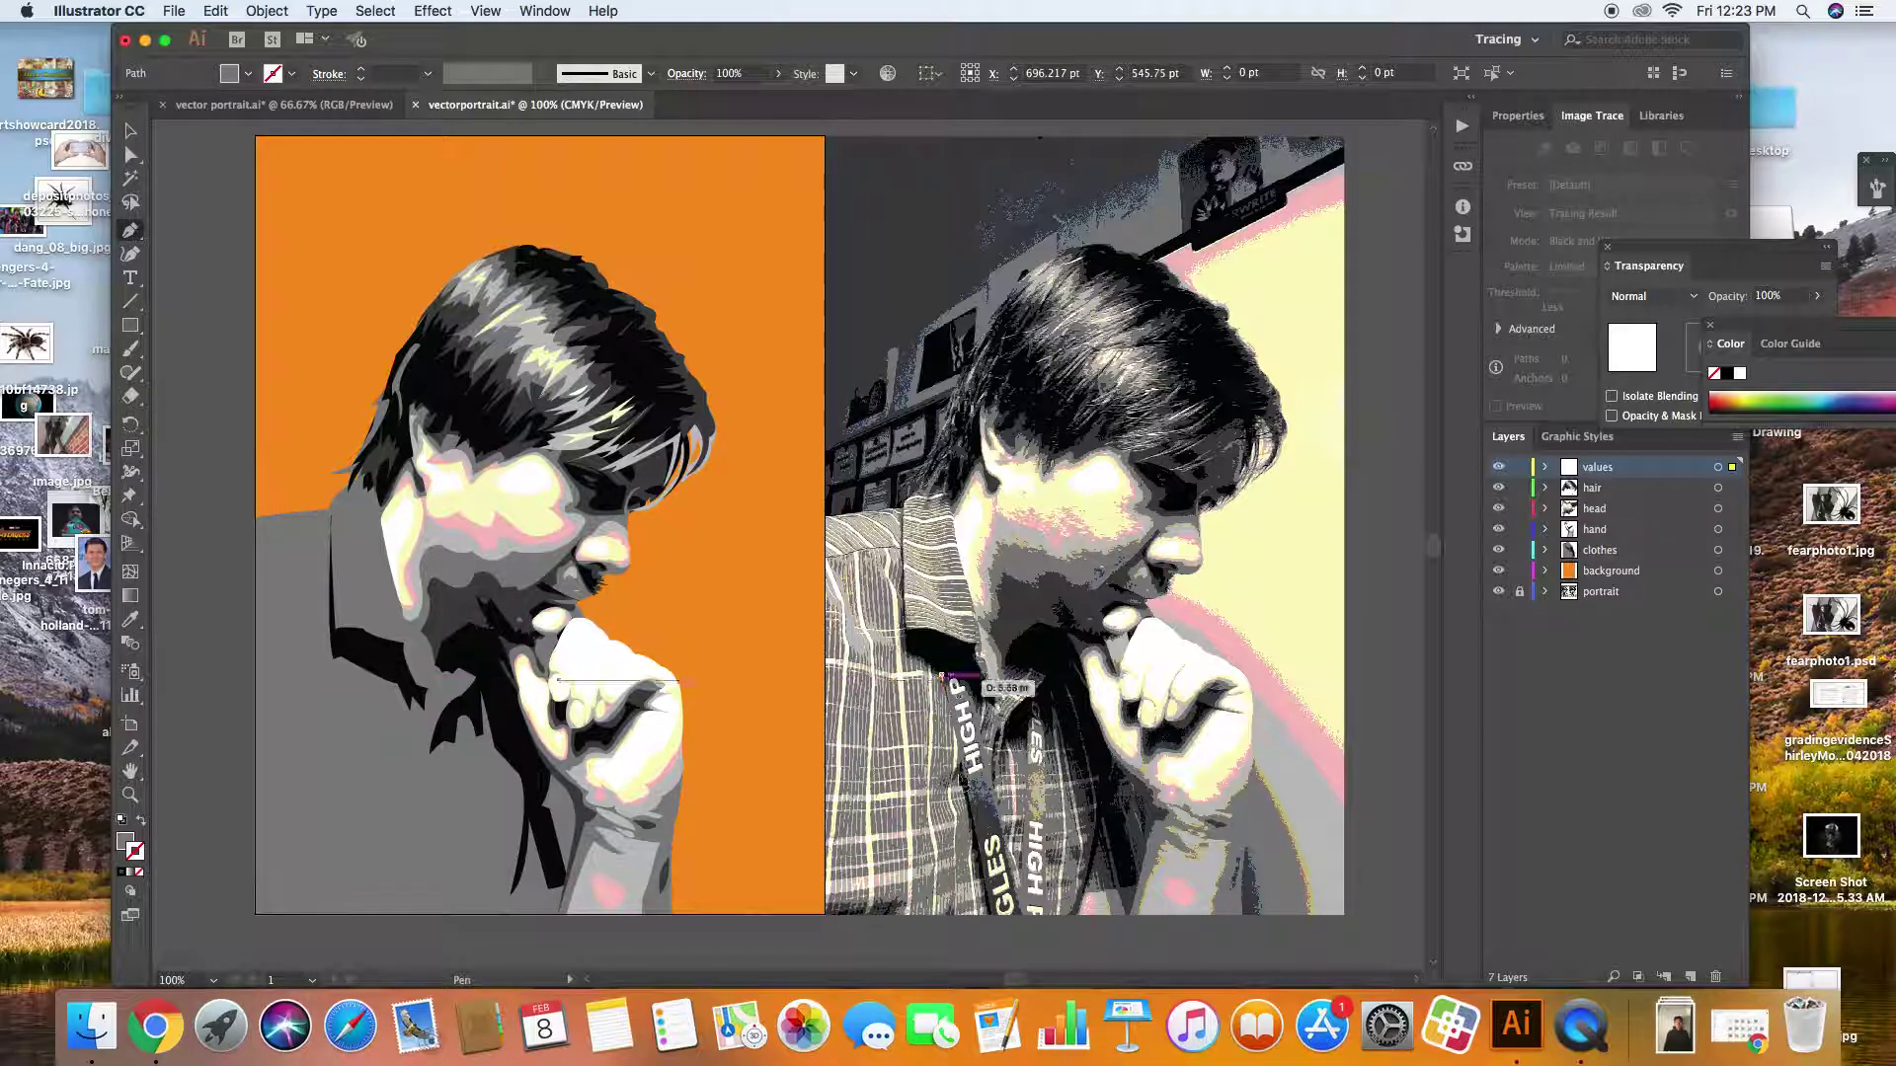
left_click(991, 914)
left_click(1020, 914)
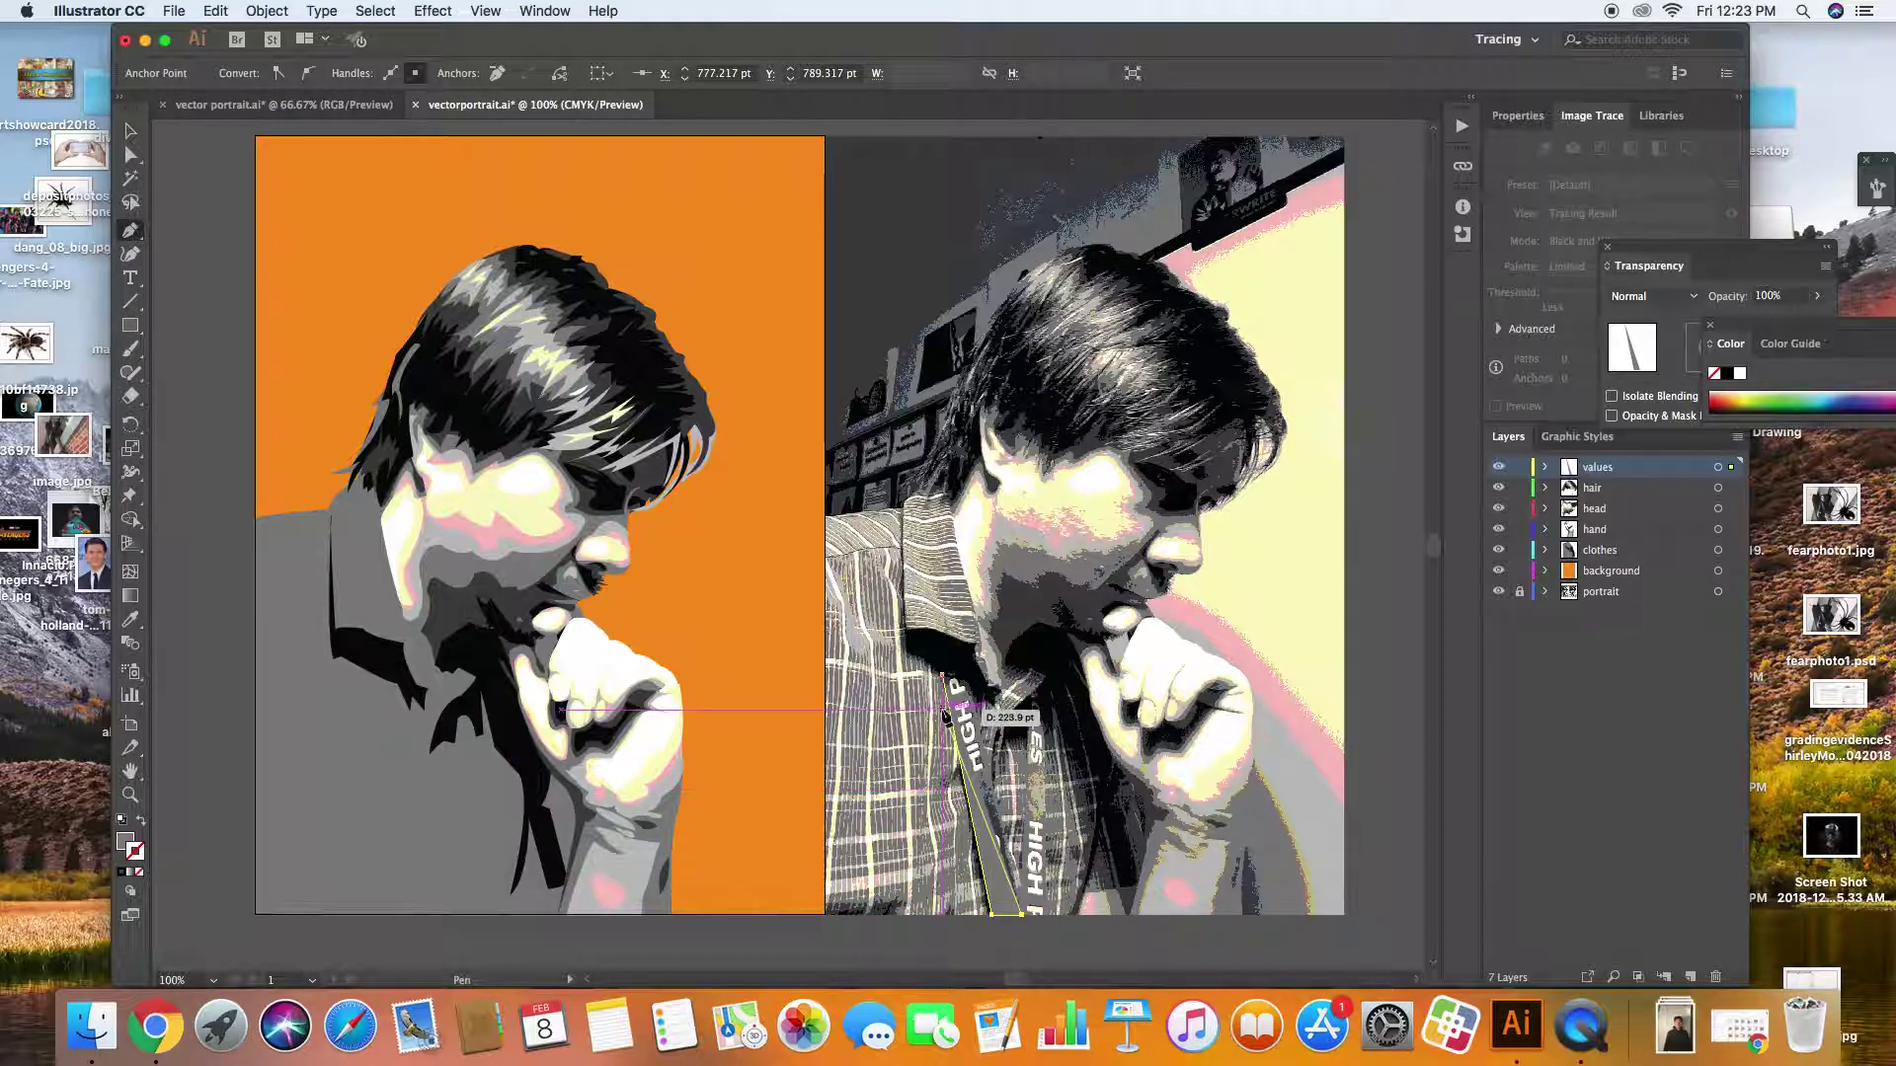
left_click(966, 683)
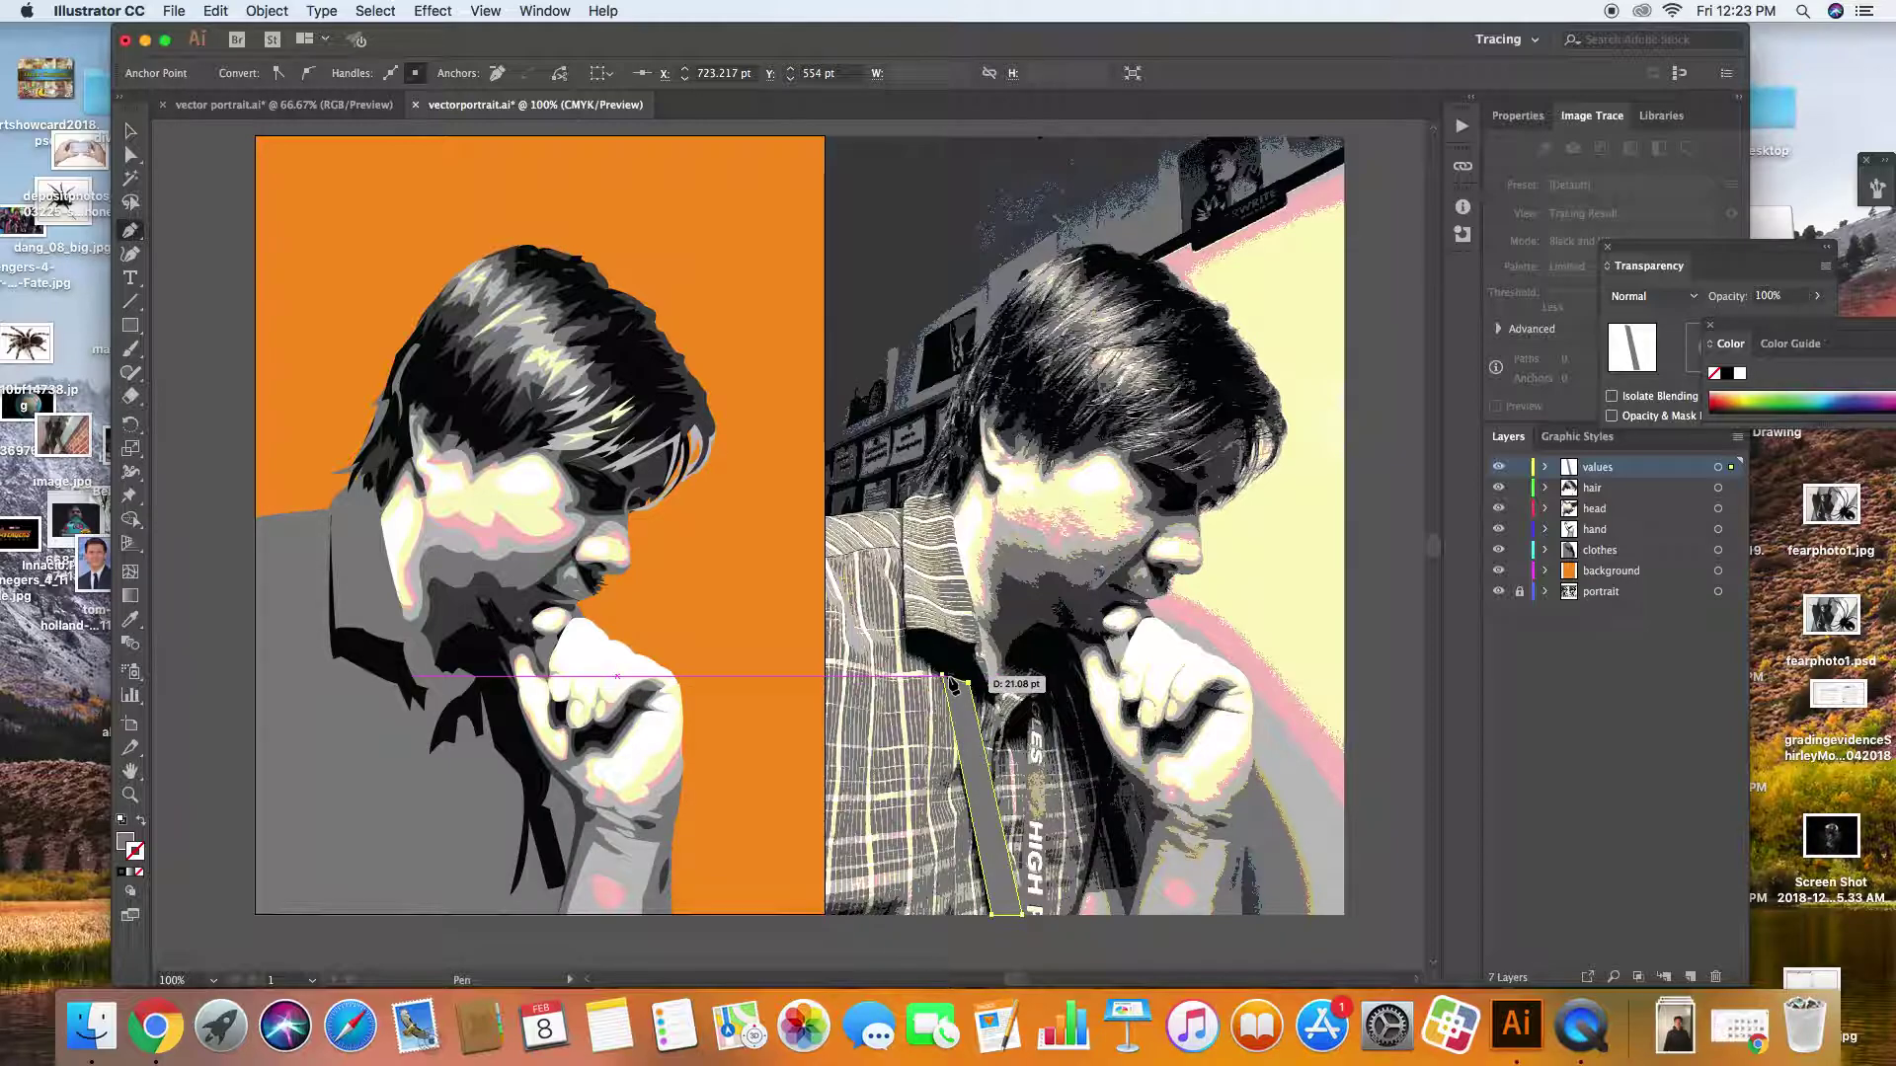
left_click_drag(944, 678, 938, 689)
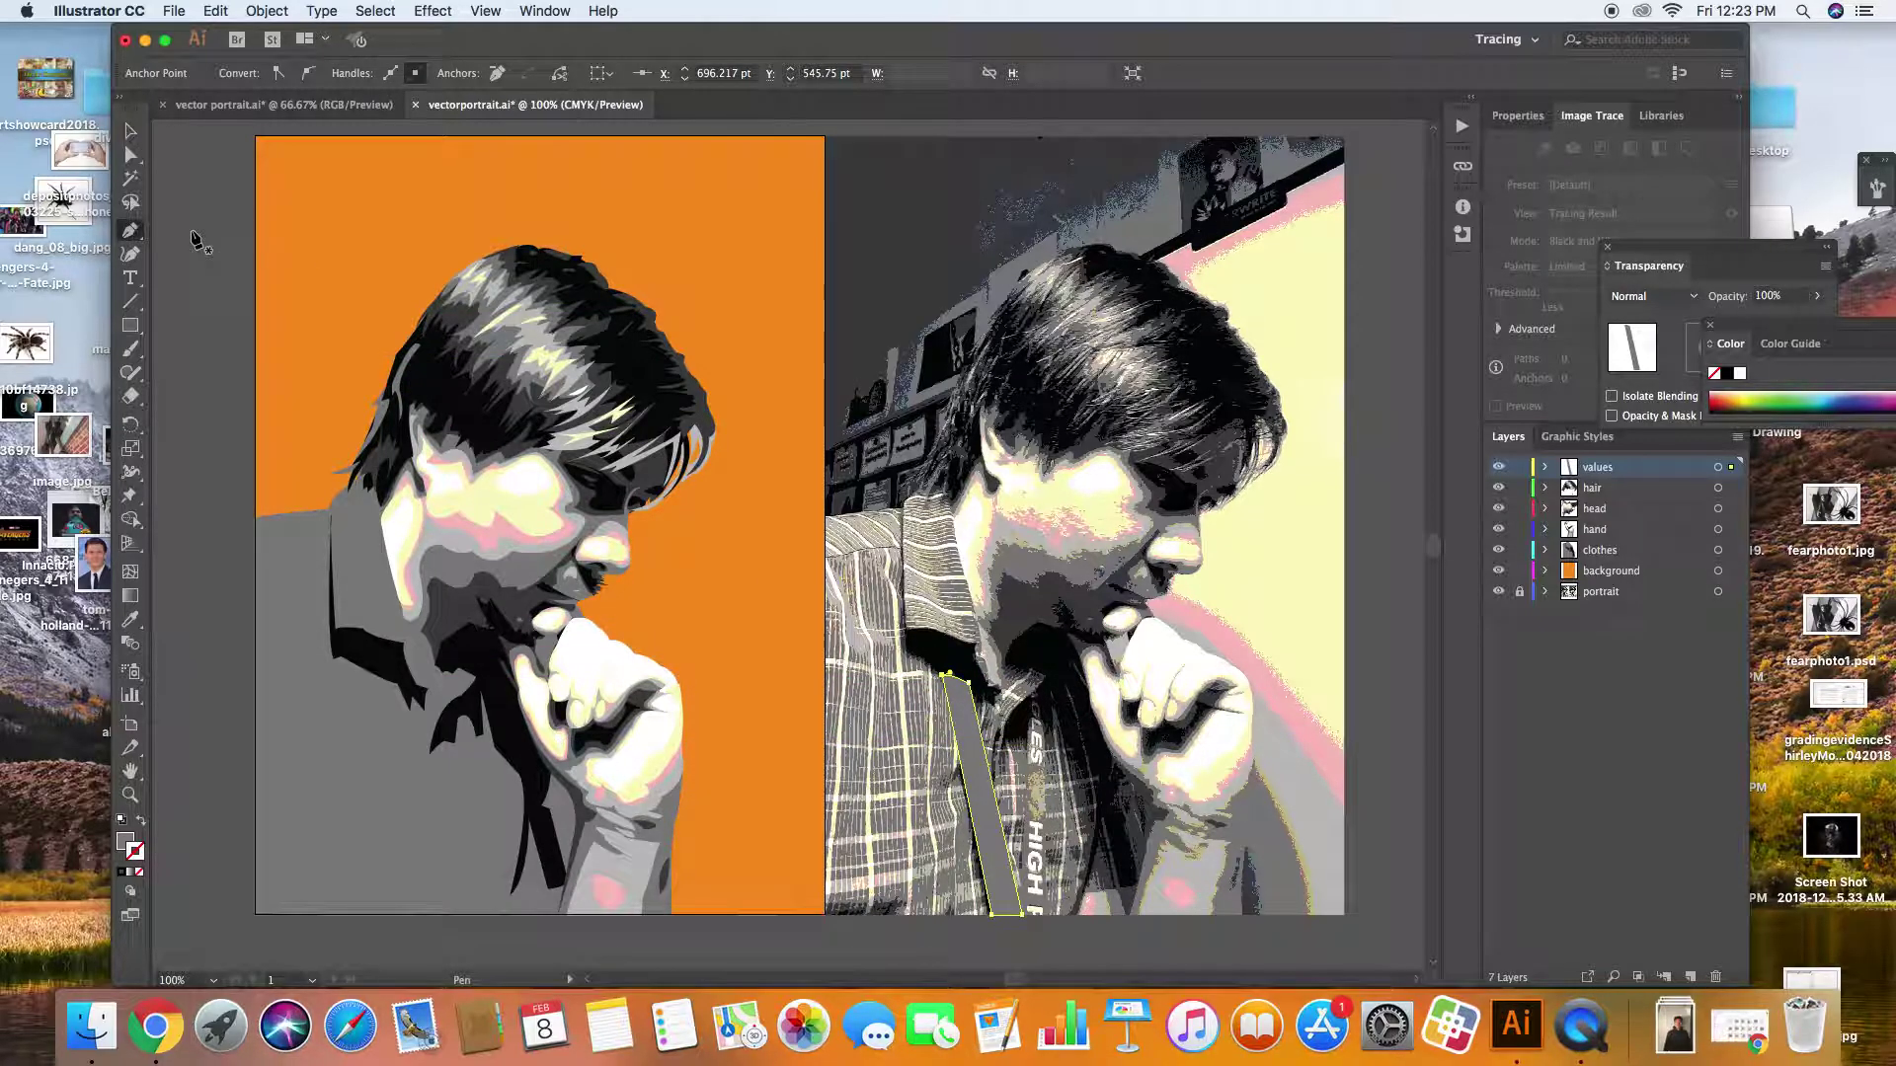
Move the strap shape onto the vector portrait's shirt and fill it with a dark gray sampled from the photo's strap
left_click(130, 132)
left_click_drag(976, 741, 395, 736)
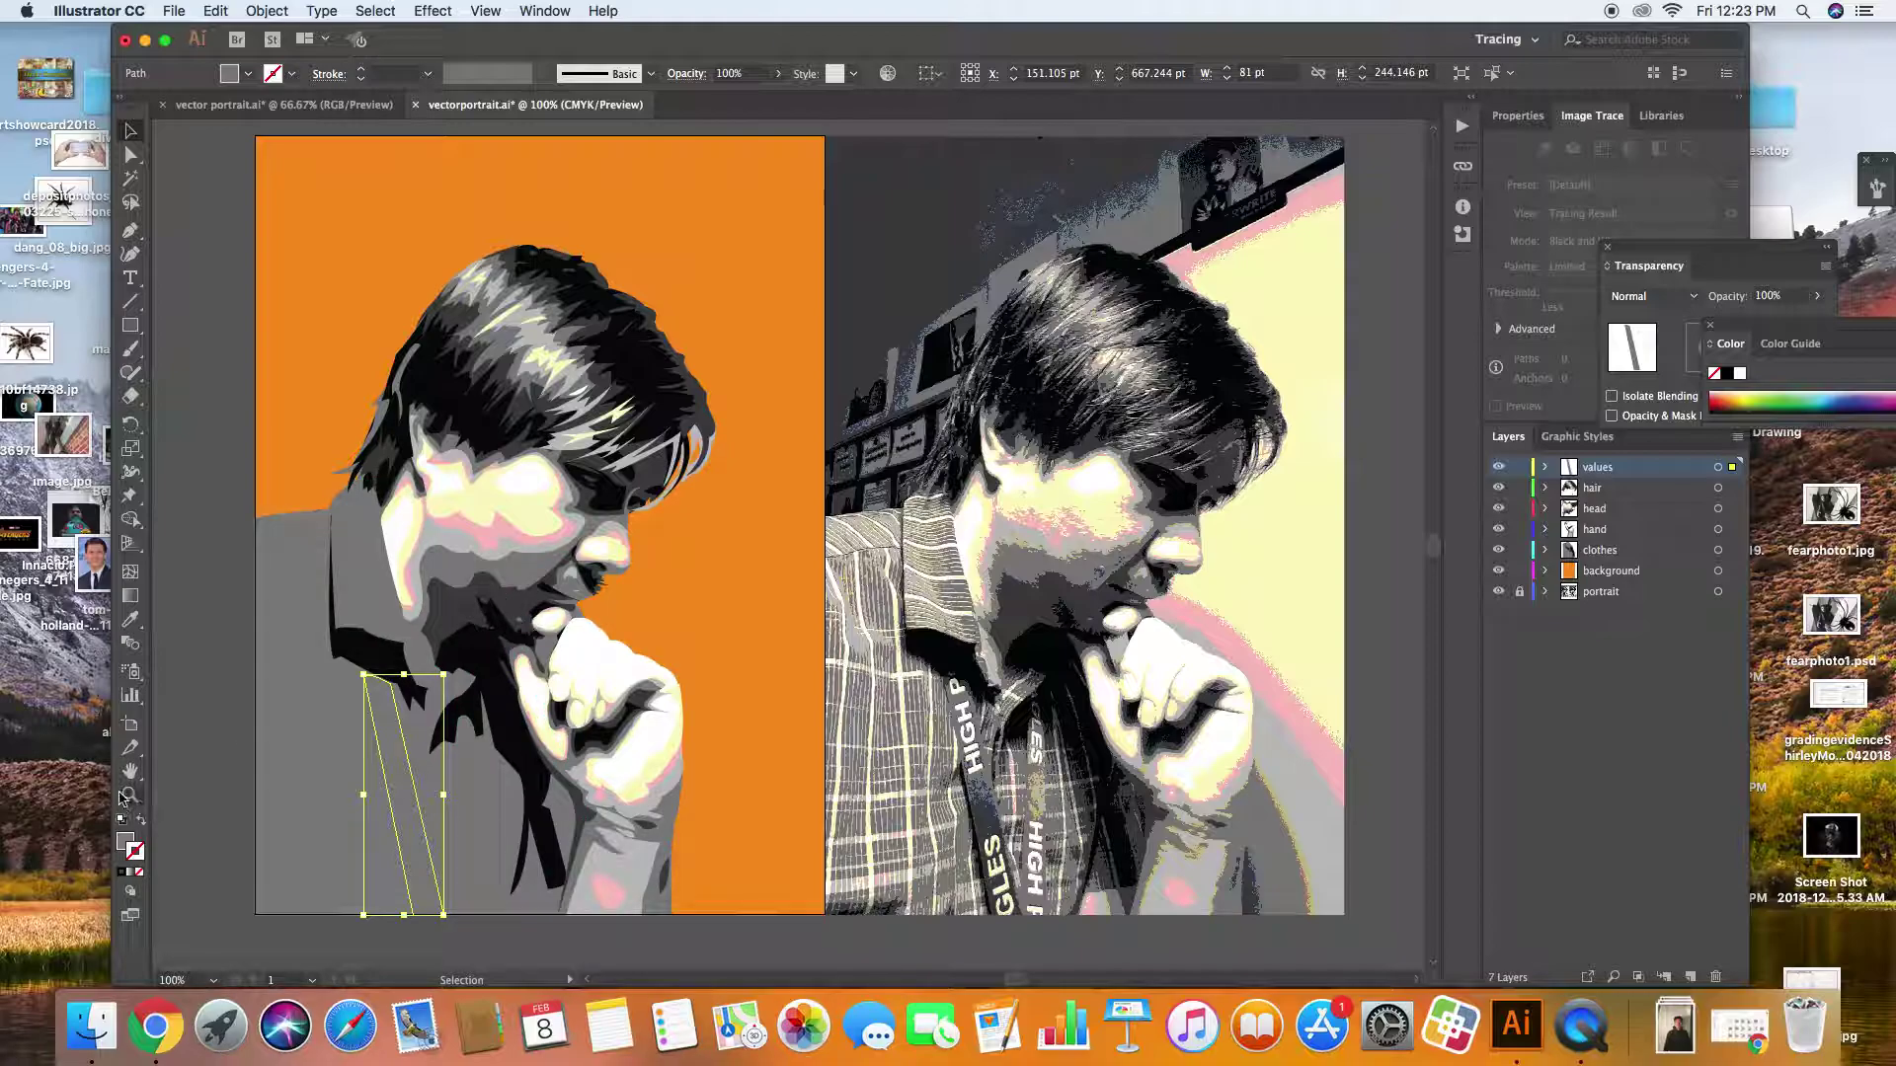
left_click(129, 622)
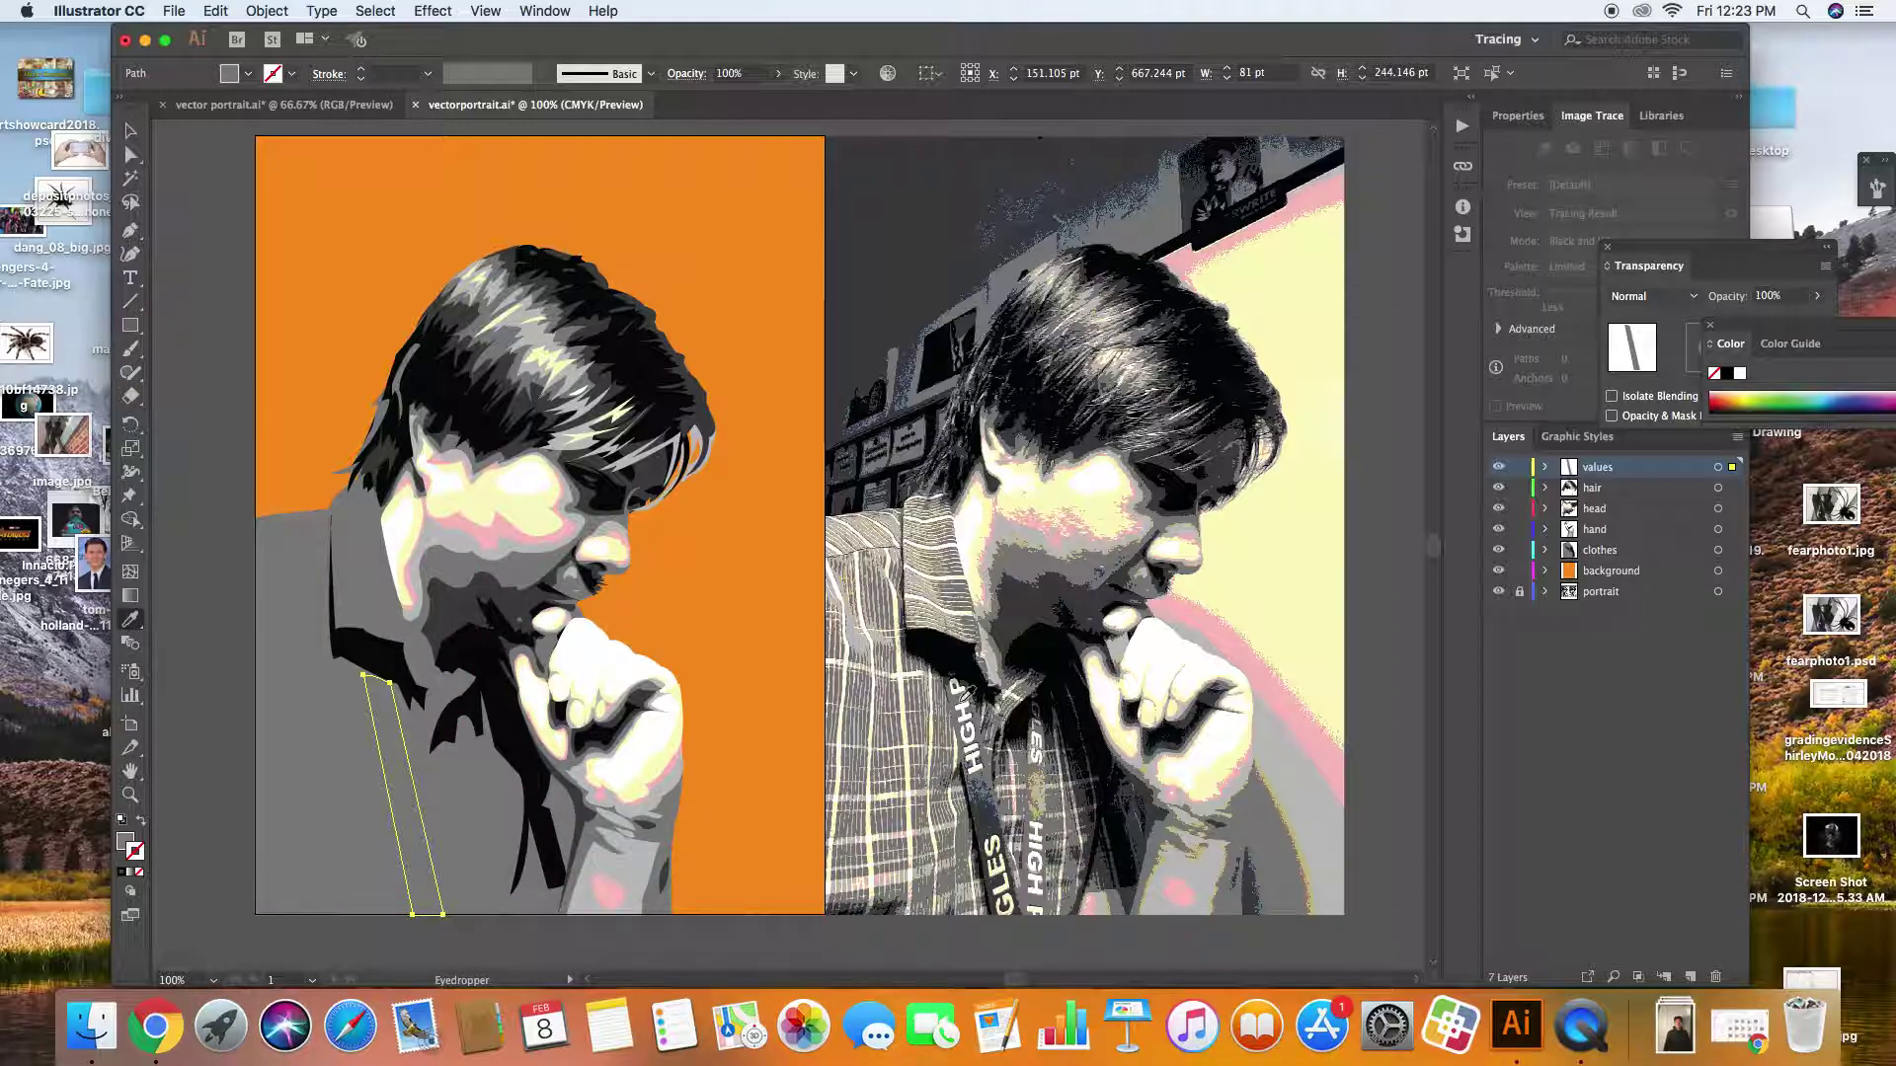
left_click(980, 814)
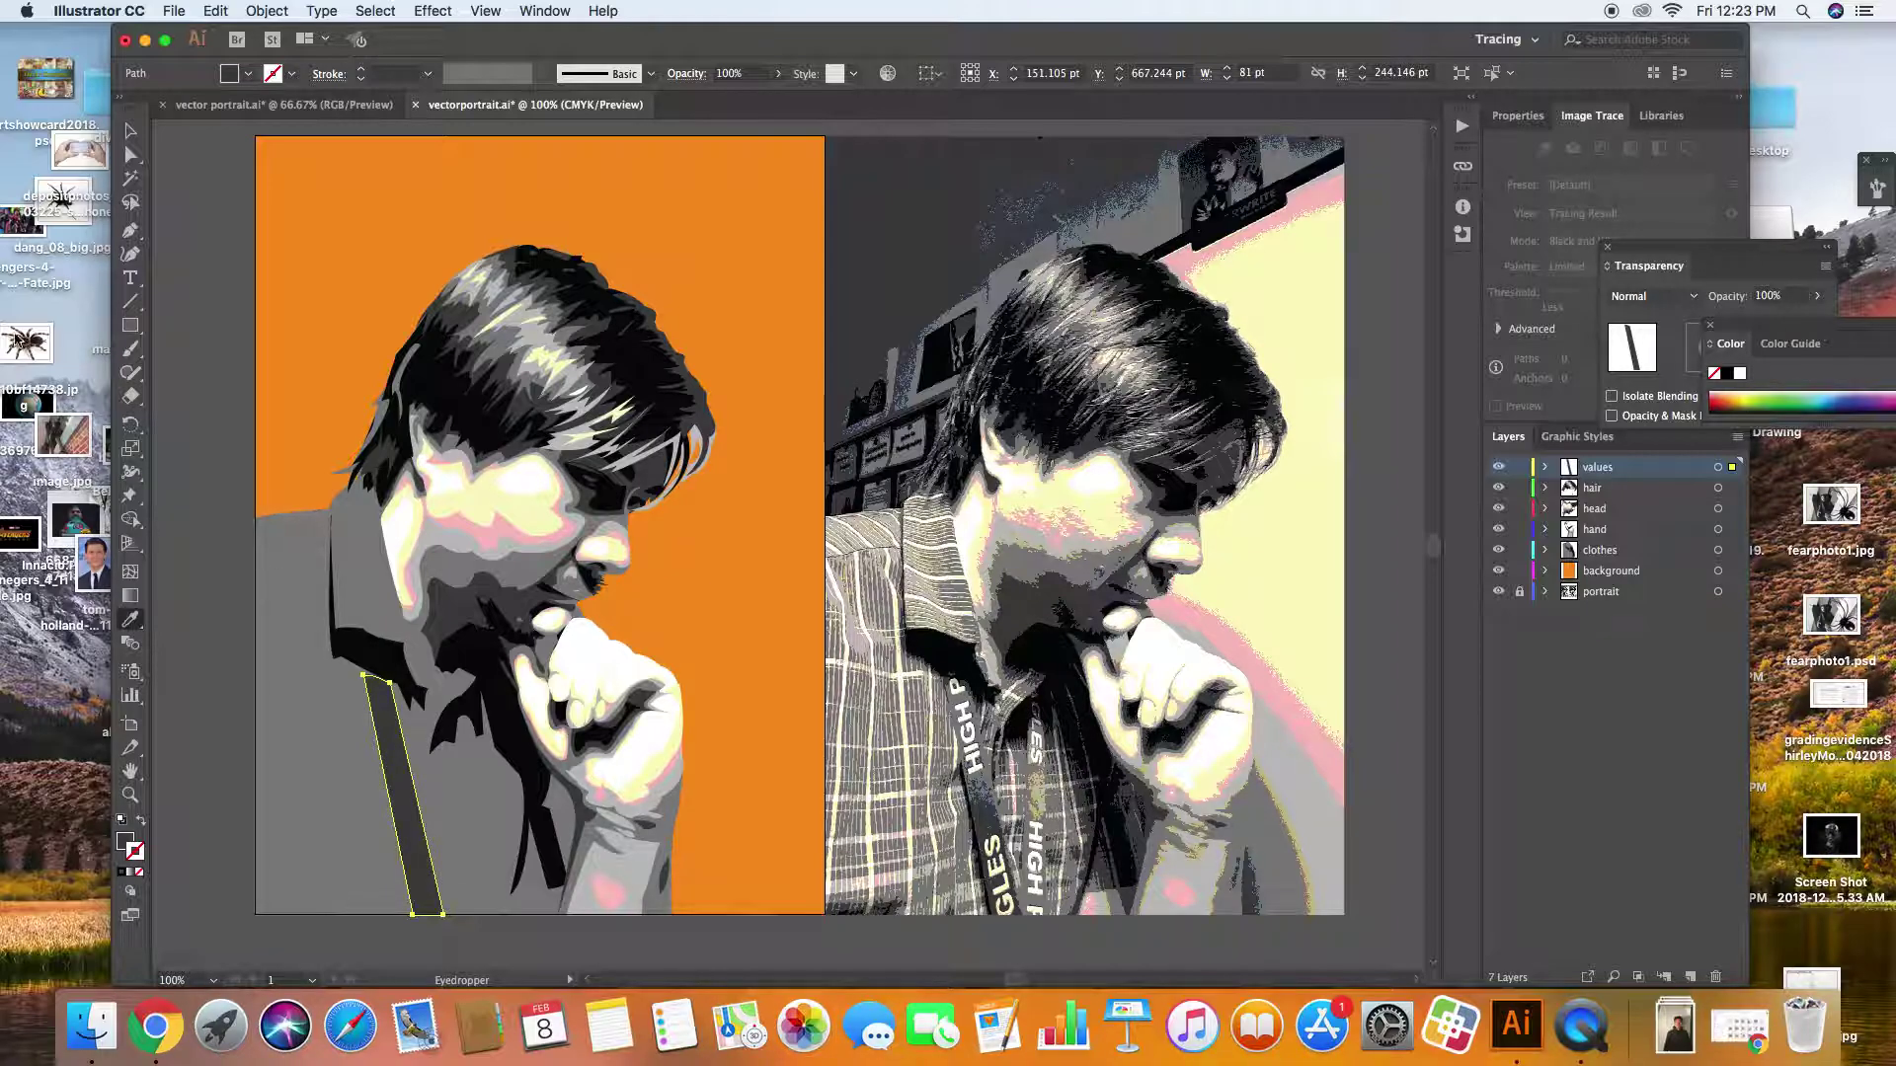
Nudge the strap on the portrait's shirt 9 pt to the right and deselect it
left_click(126, 132)
left_click(709, 614)
left_click(395, 745)
key("Right")
key("Right")
key("Right")
key("Right")
key("Right")
key("Right")
key("Right")
key("Right")
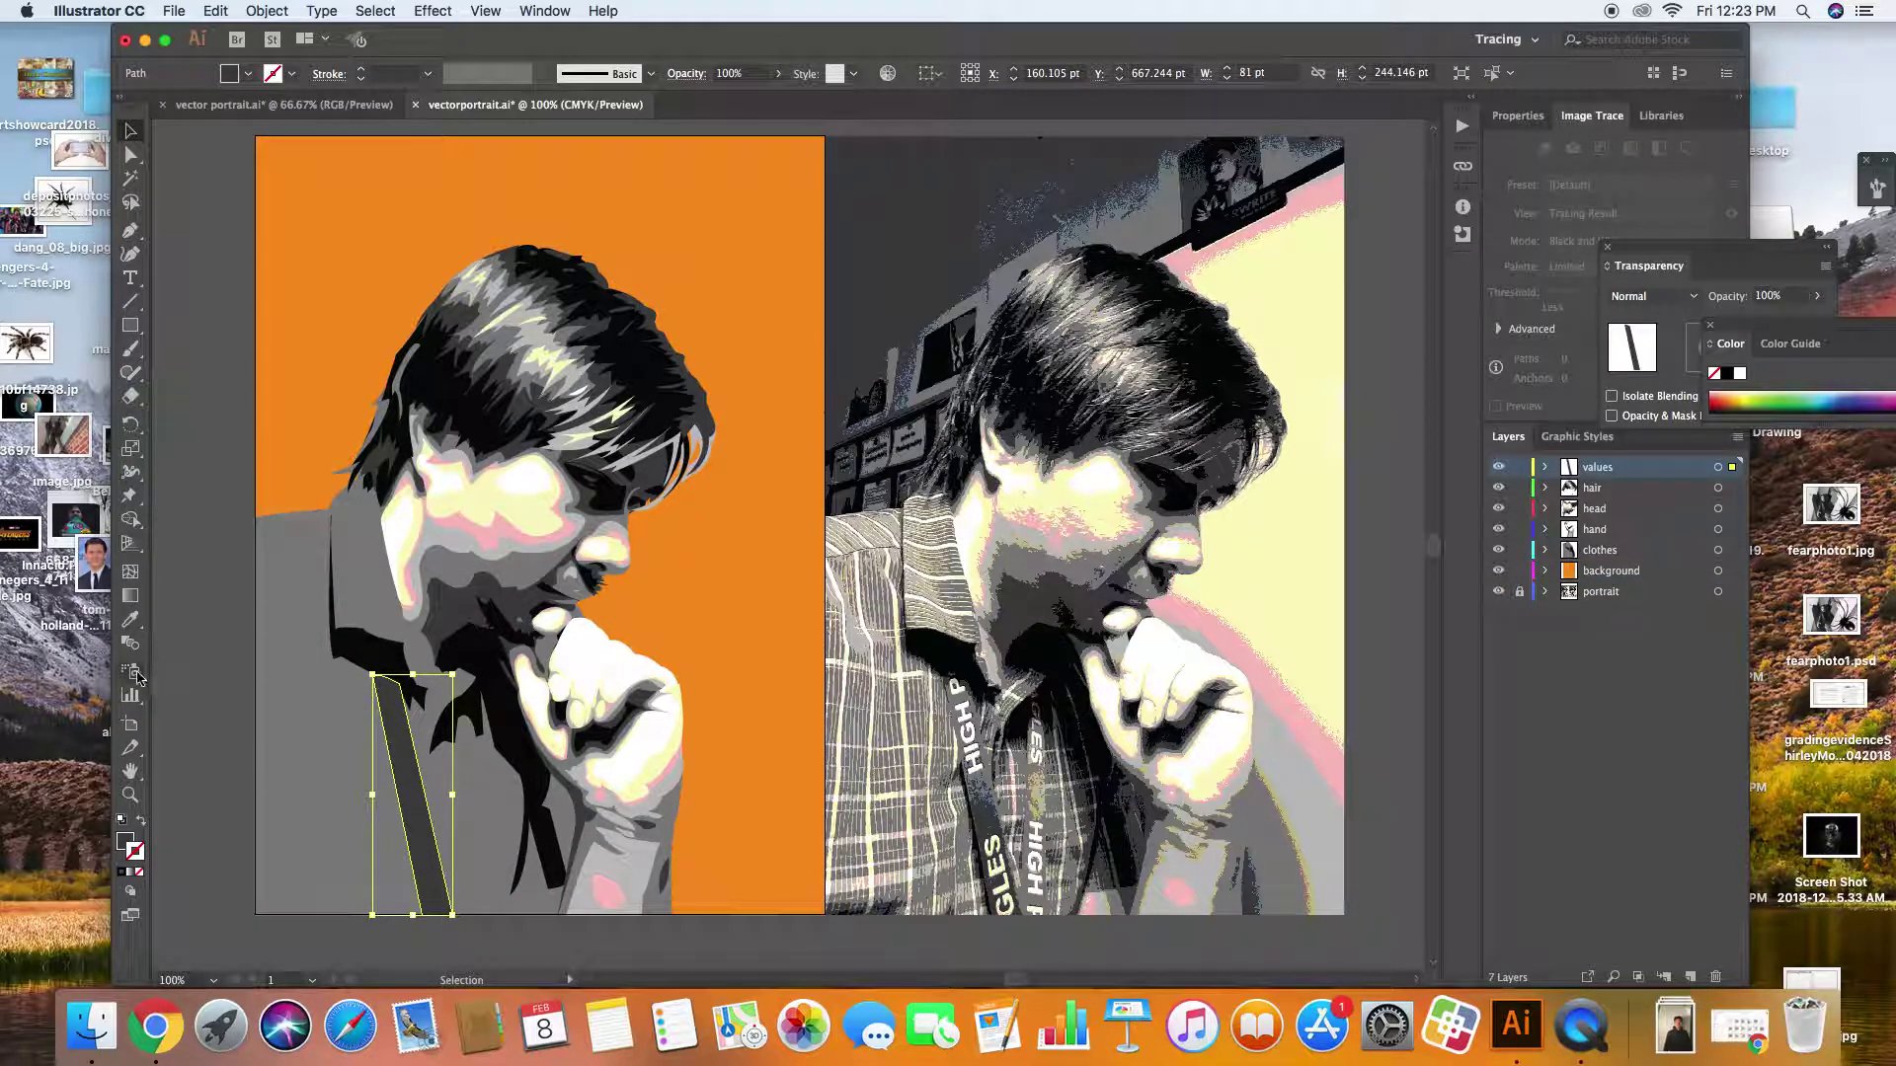
left_click(215, 684)
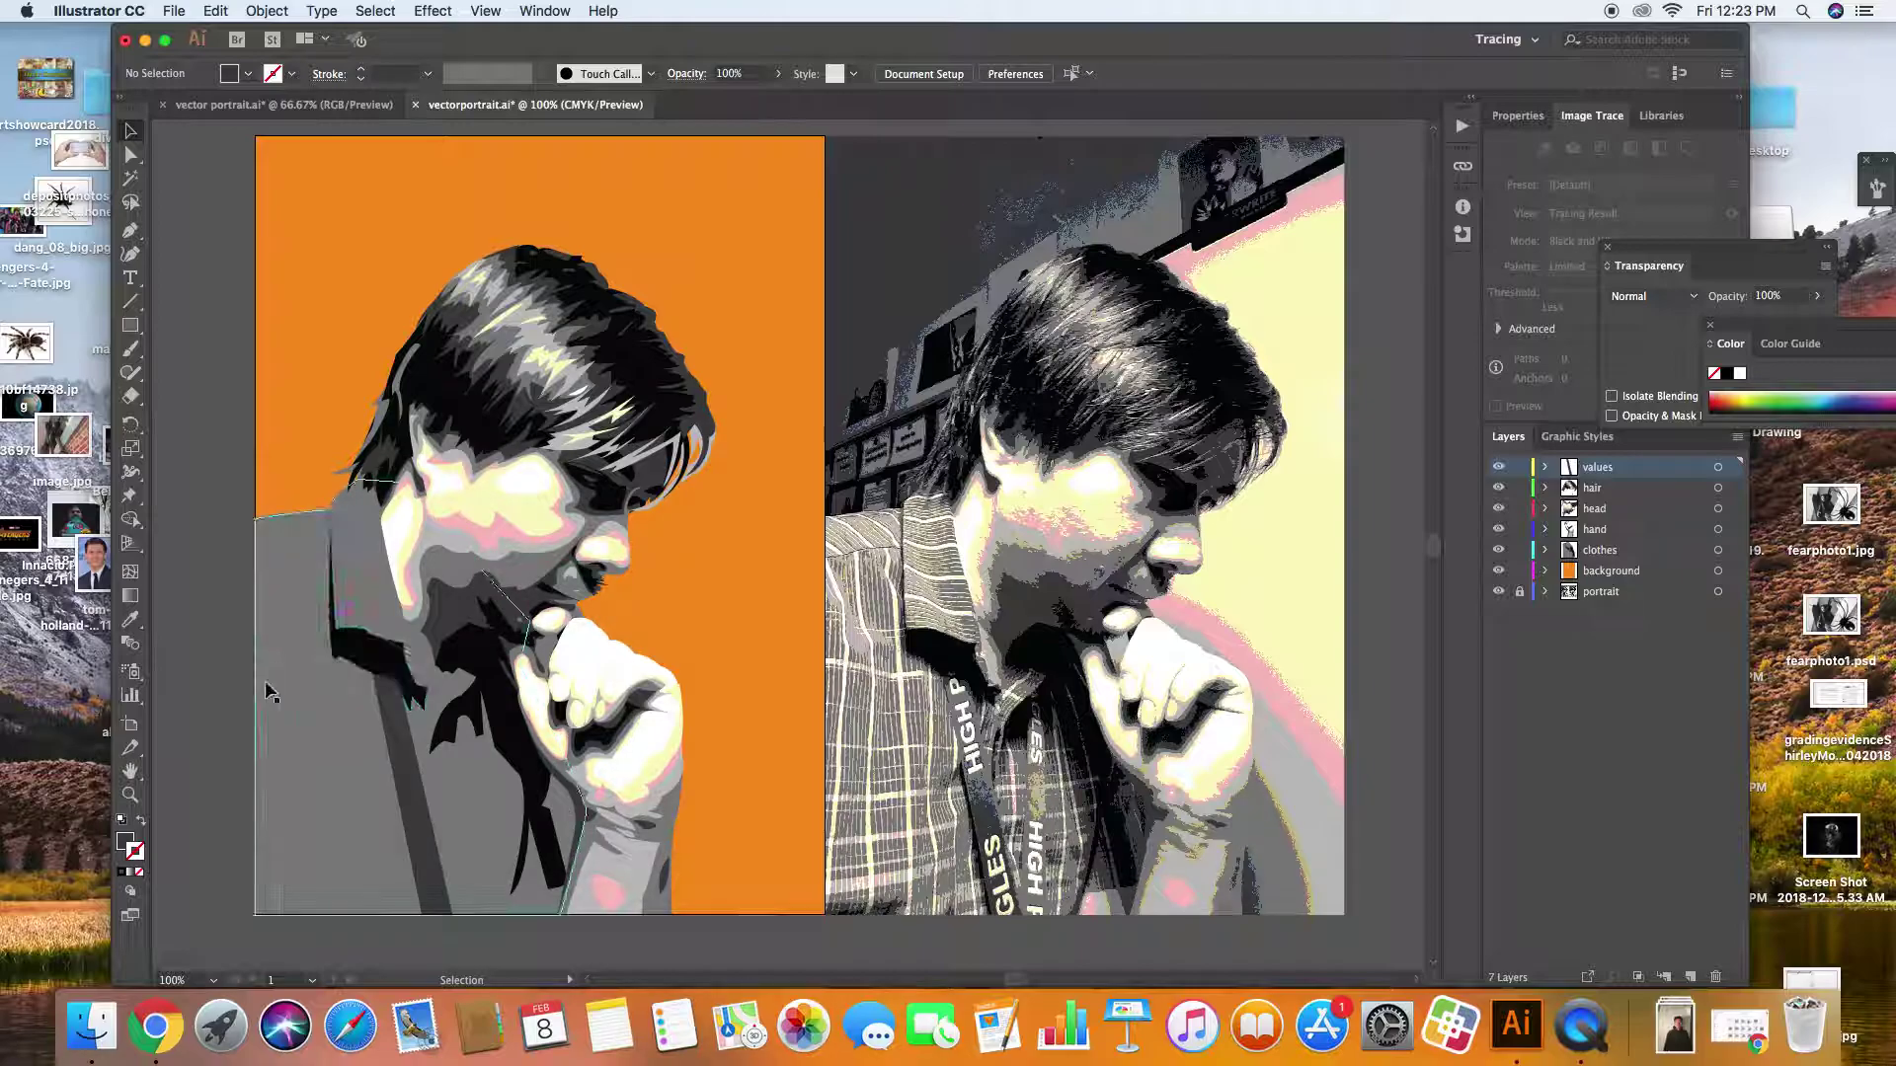
Trace the lower section of the photo copy's lanyard strap as a closed Pen shape, about 50 by 122 pt
left_click(131, 625)
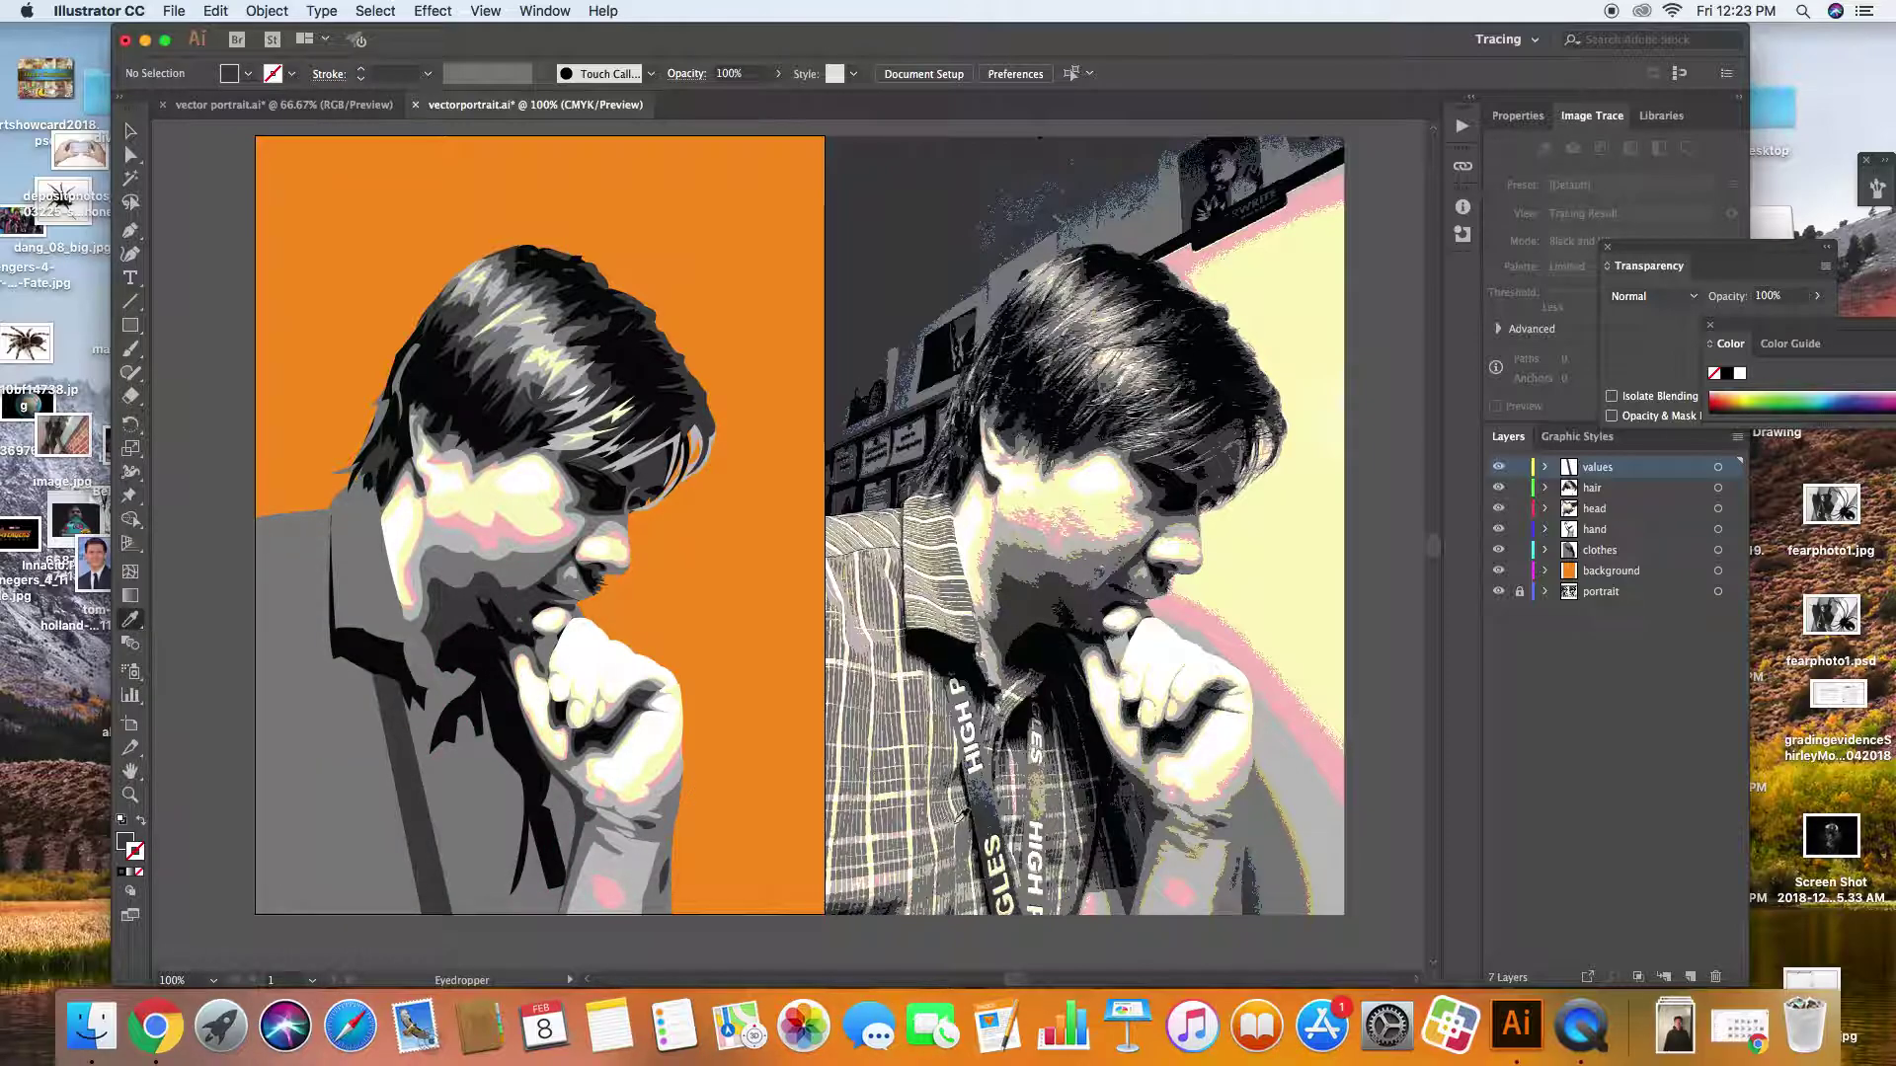
left_click(129, 230)
left_click(424, 445)
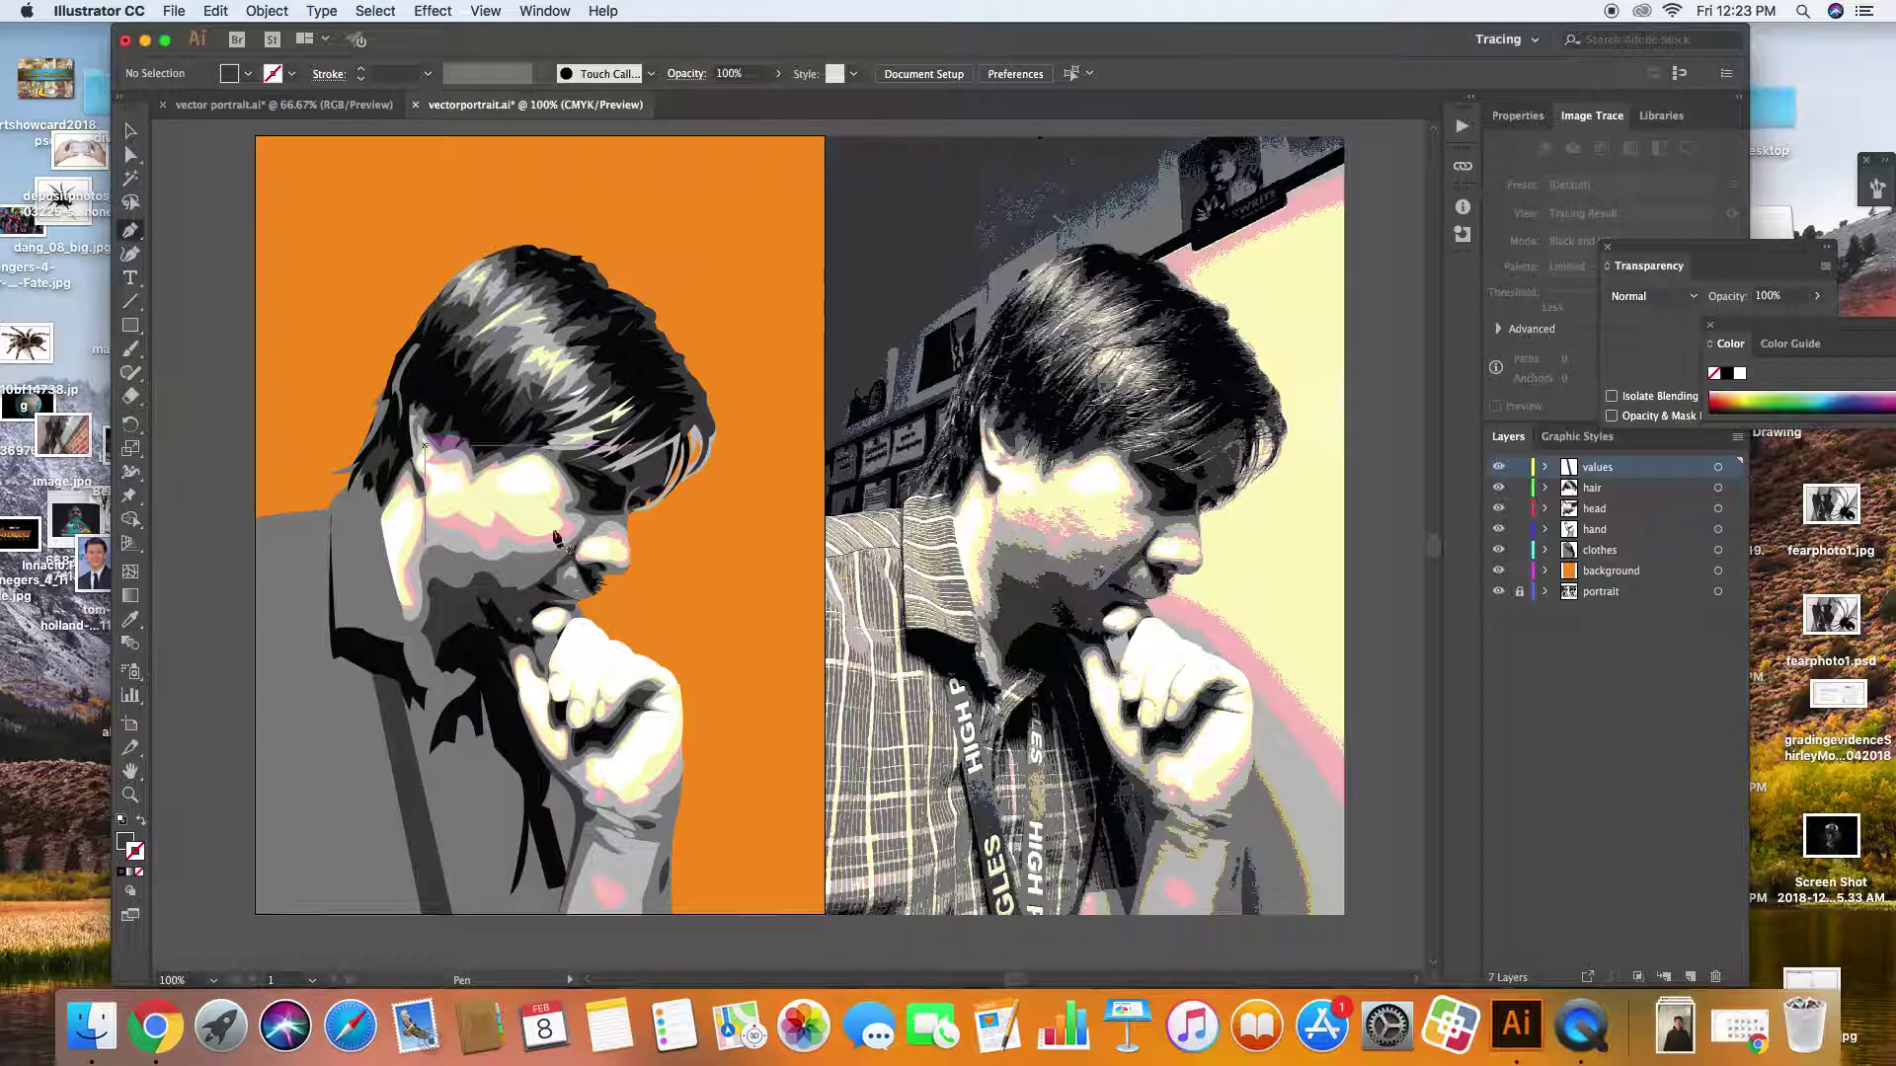
left_click_drag(991, 913, 1014, 826)
left_click(1018, 911)
left_click_drag(1021, 919, 1017, 913)
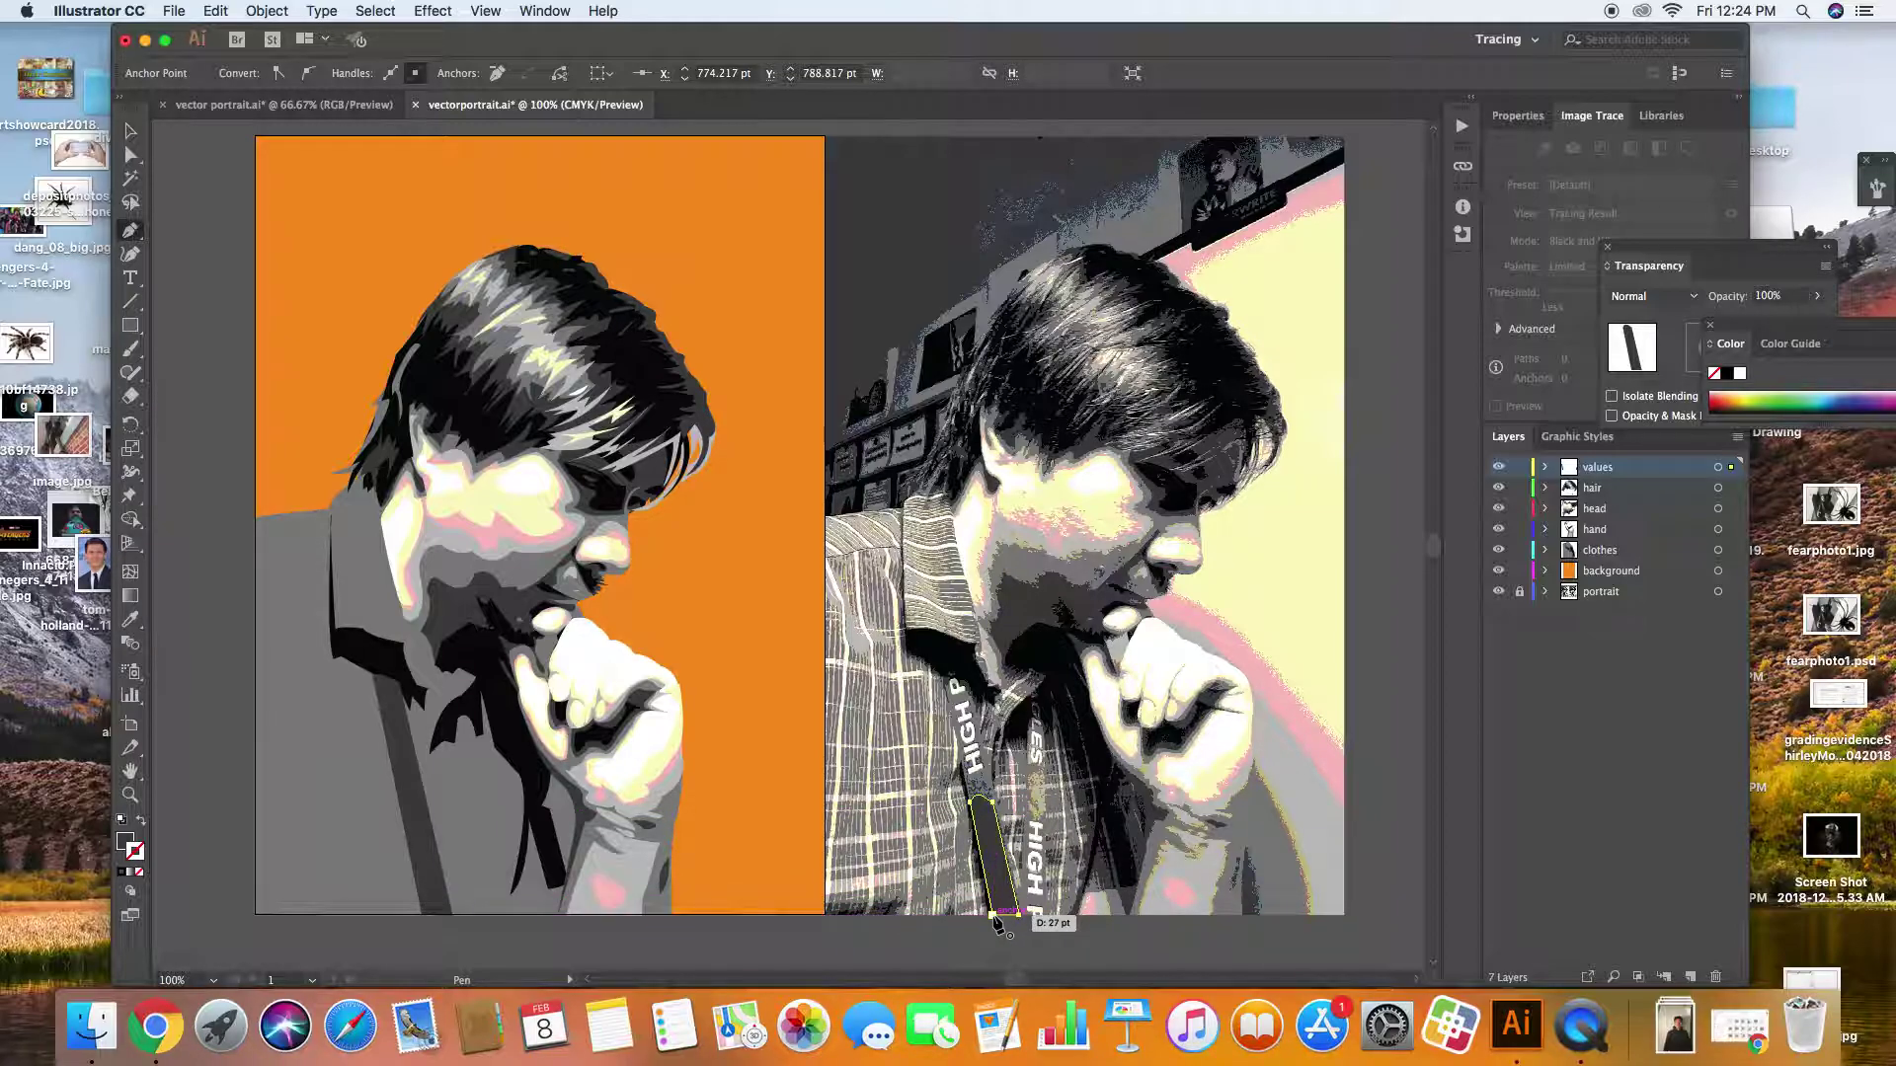
left_click(993, 914)
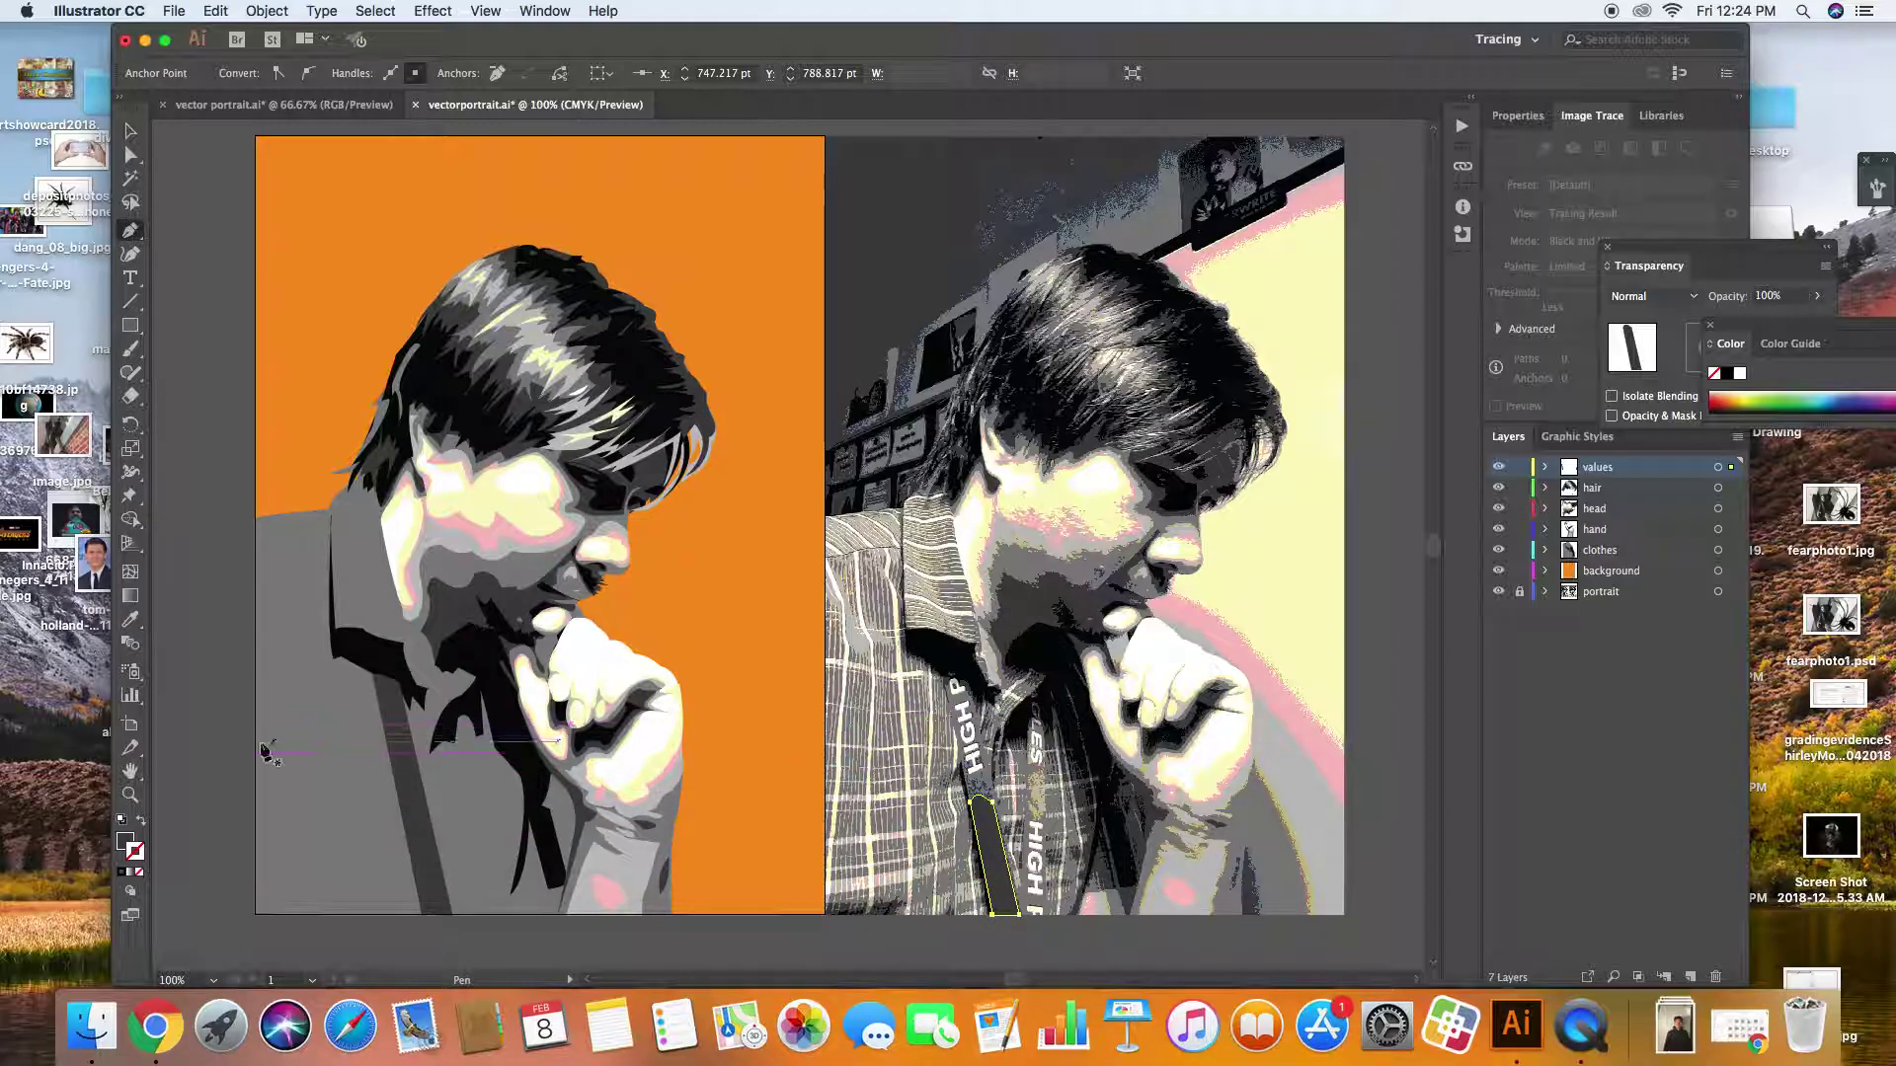
Fill the lower strap section with black sampled from the photo and align it over the lower part of the portrait's strap
left_click(131, 622)
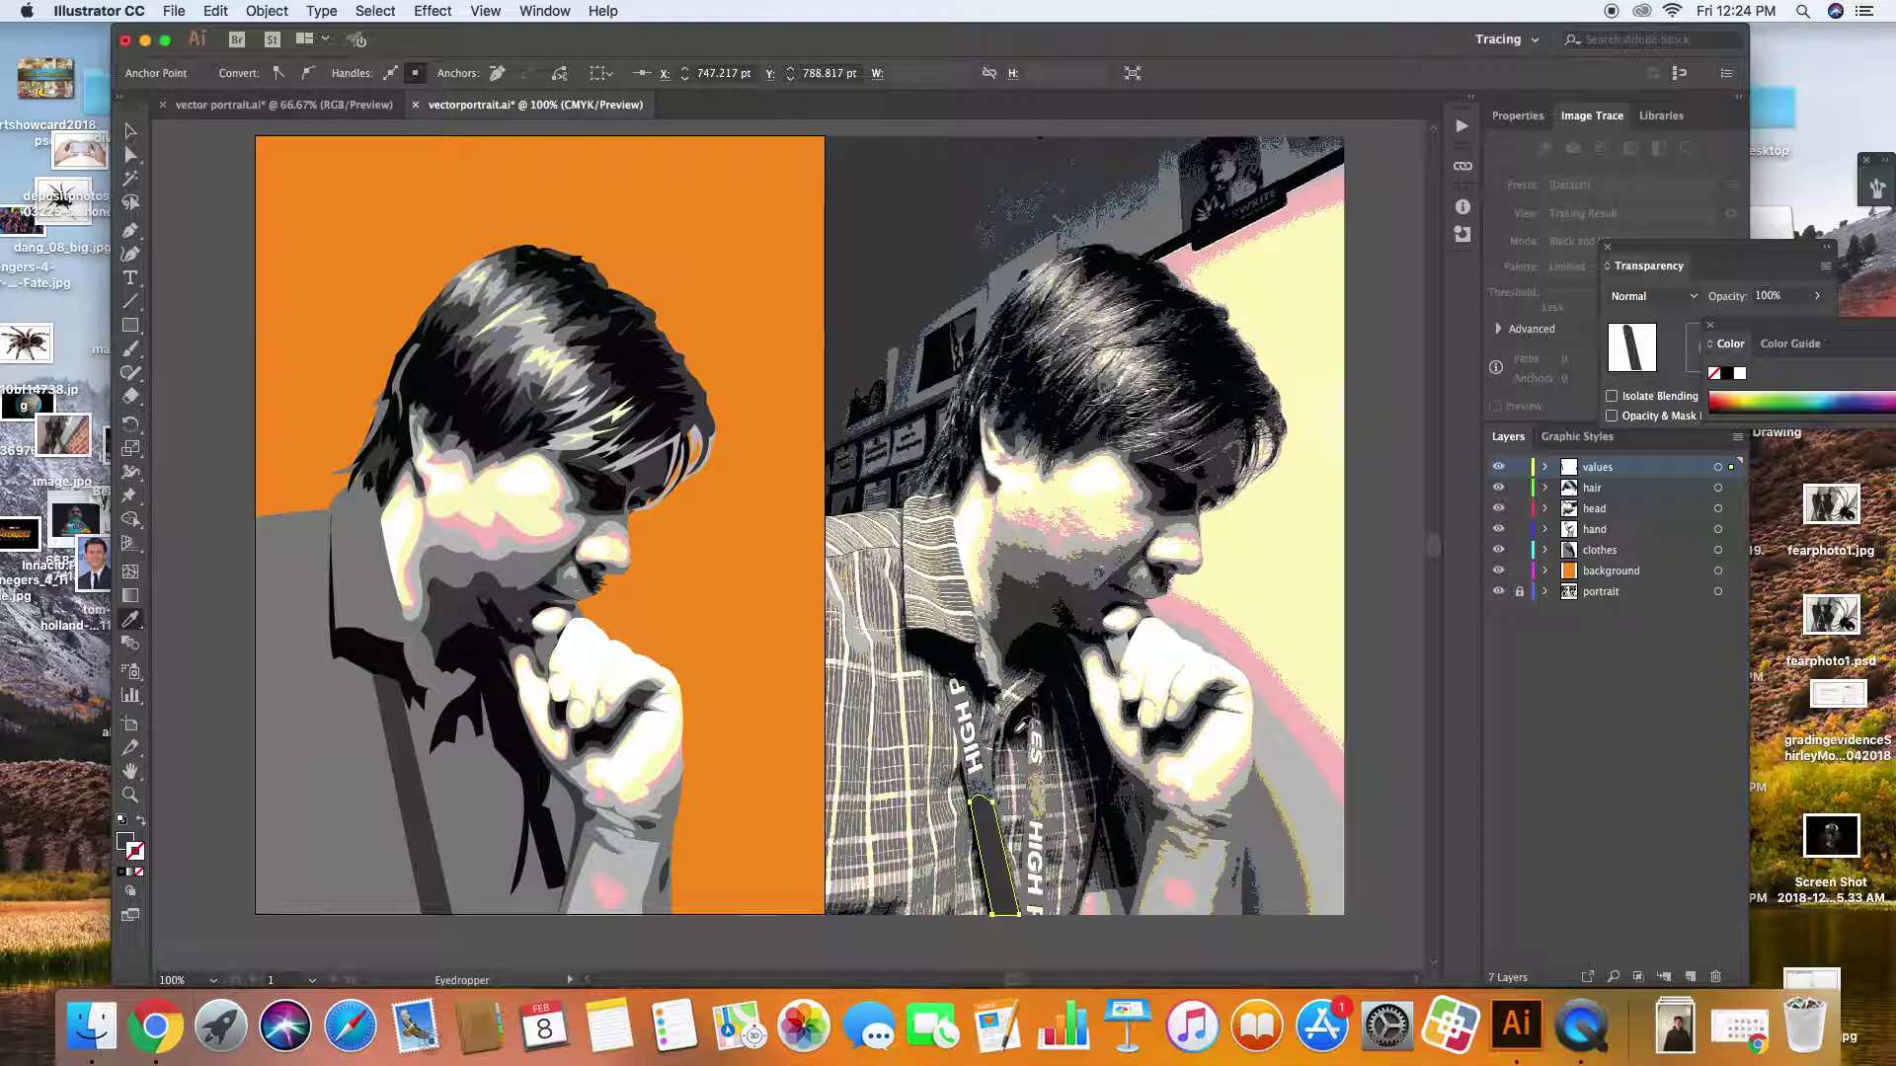
left_click(1024, 726)
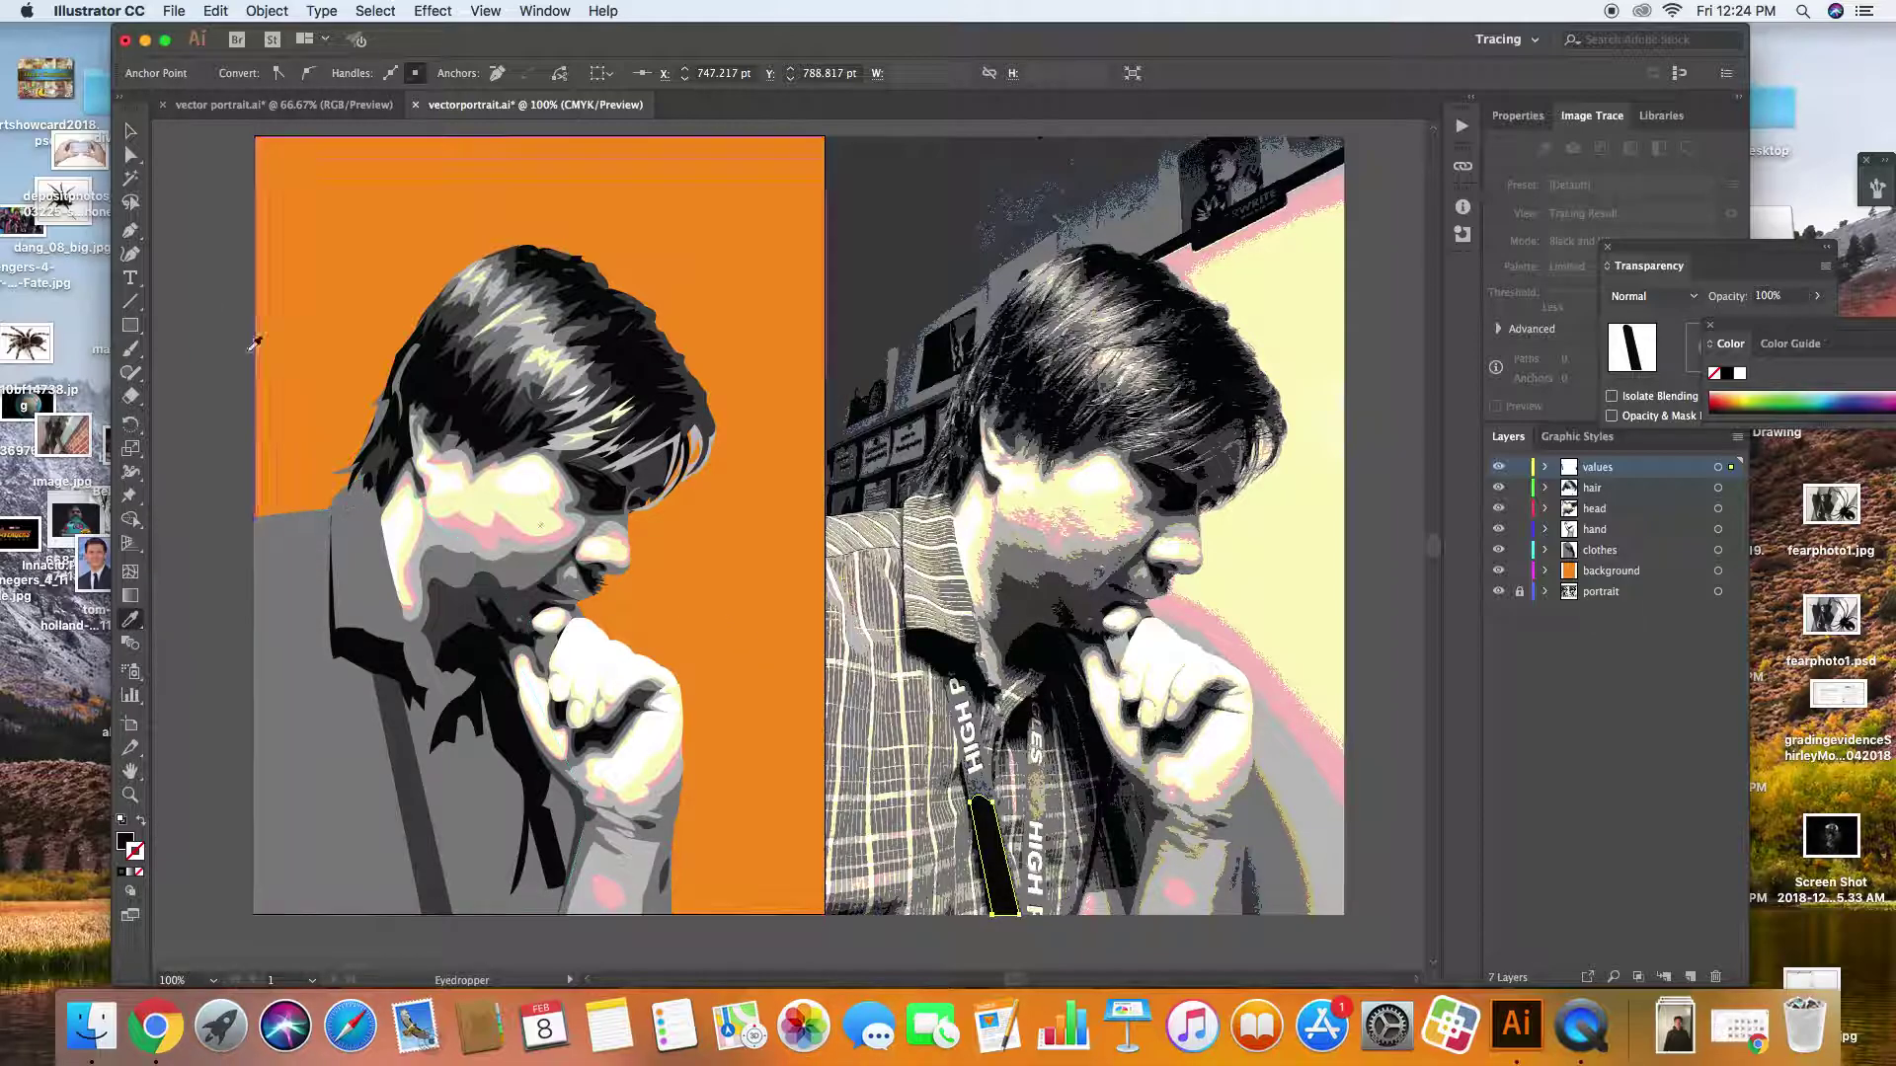
left_click(132, 135)
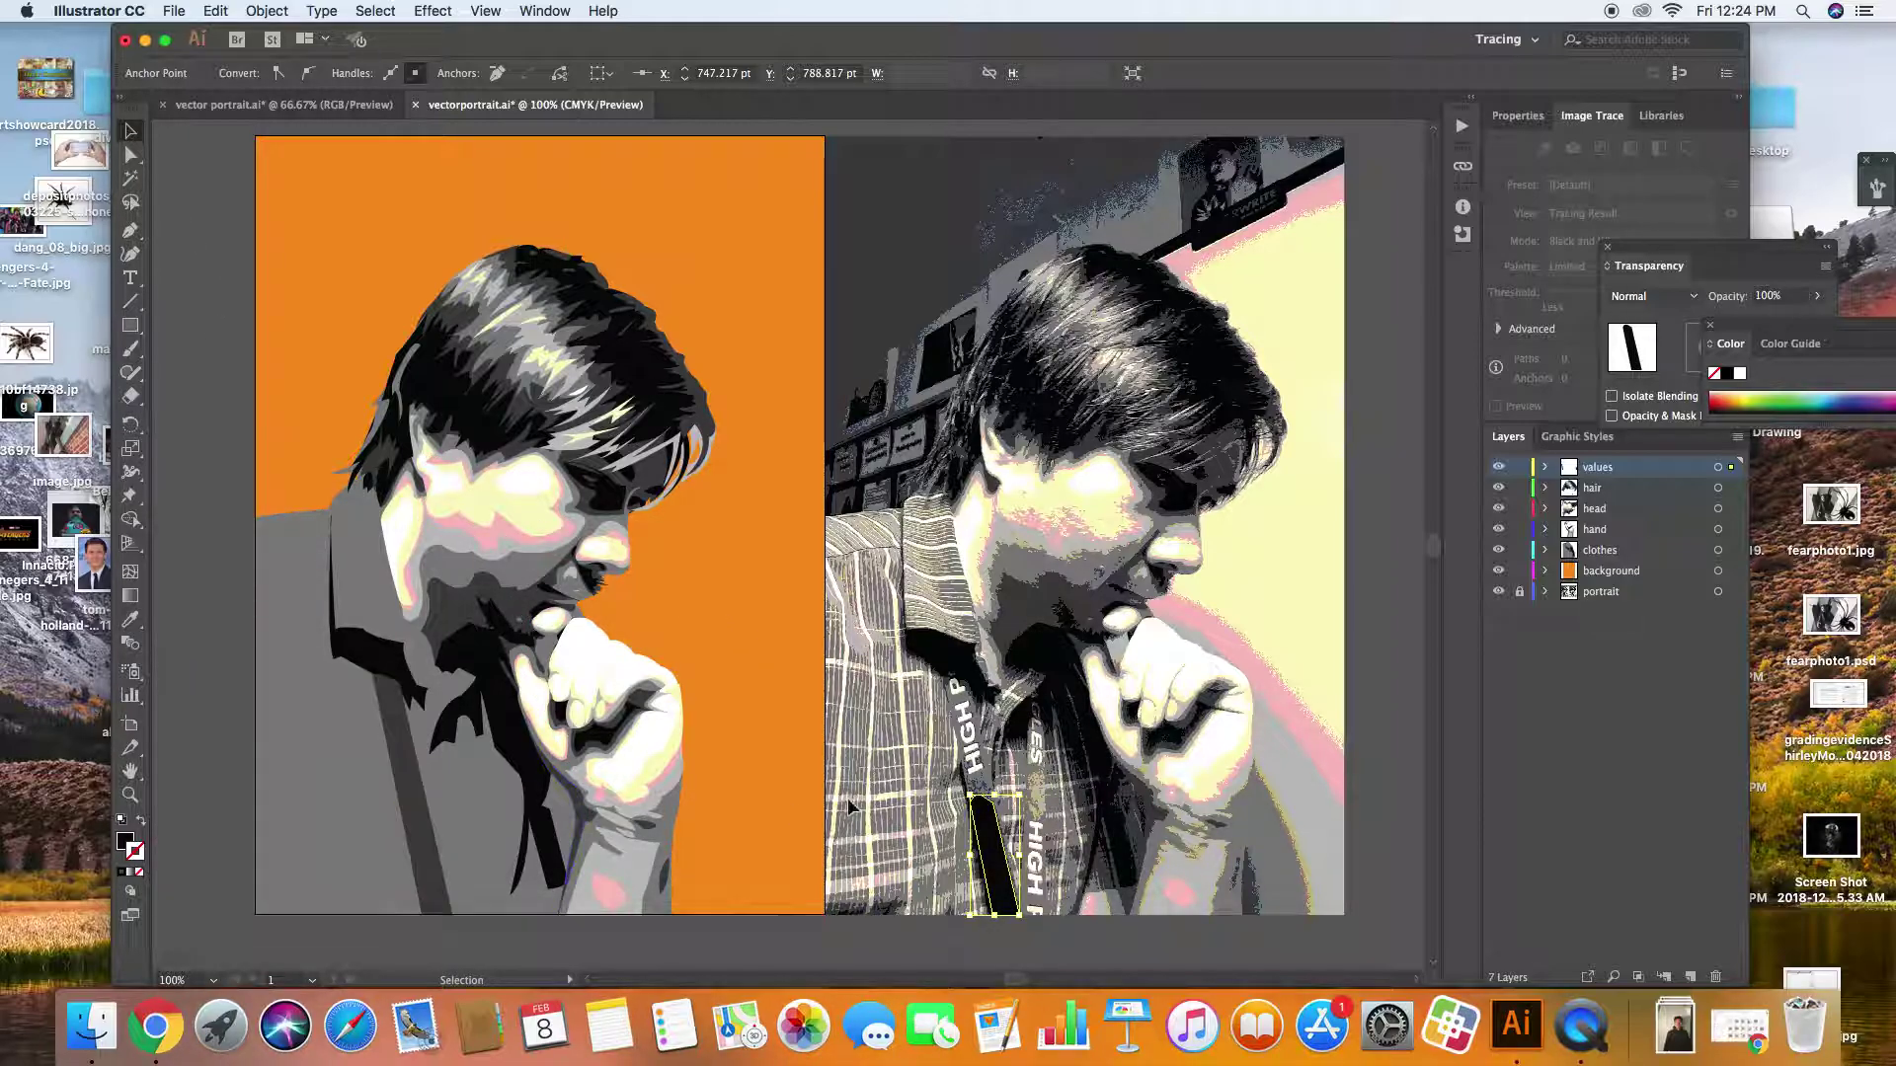
left_click_drag(988, 840, 419, 837)
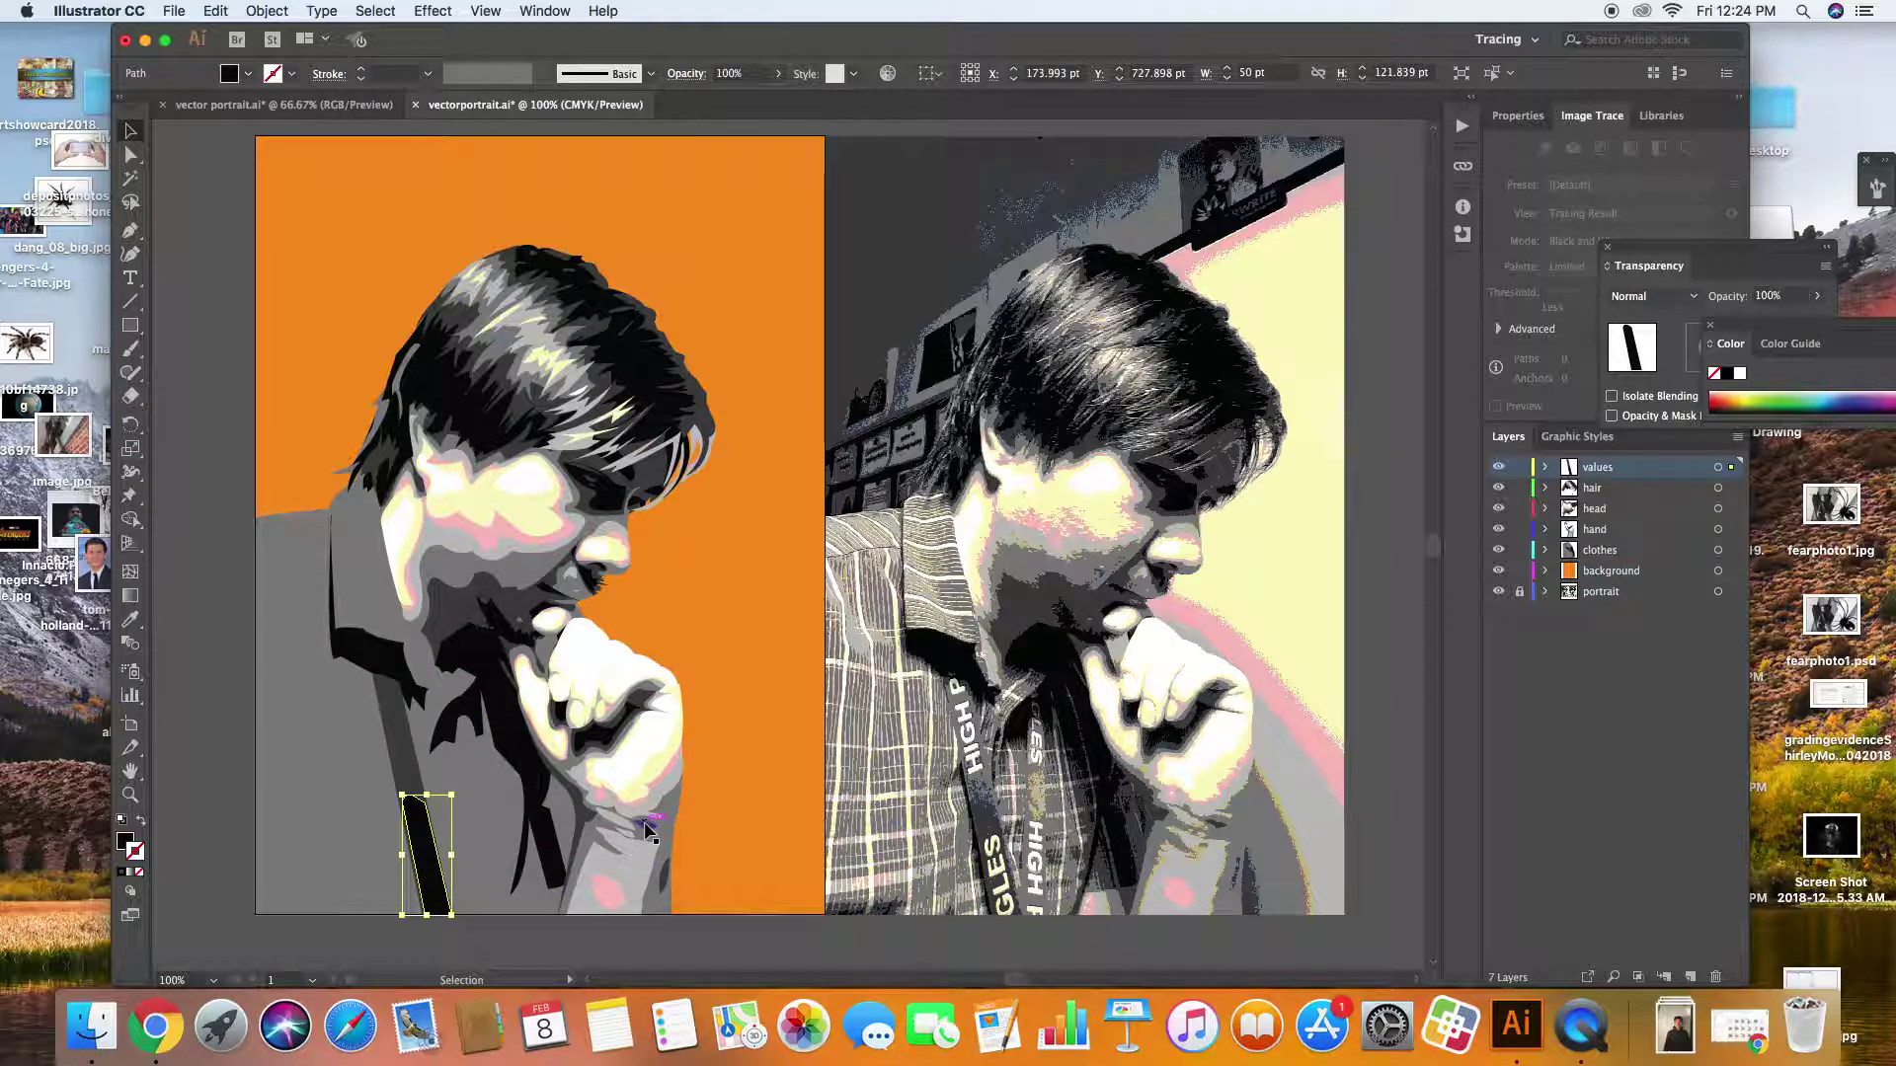
key("Left")
left_click(768, 802)
left_click(199, 758)
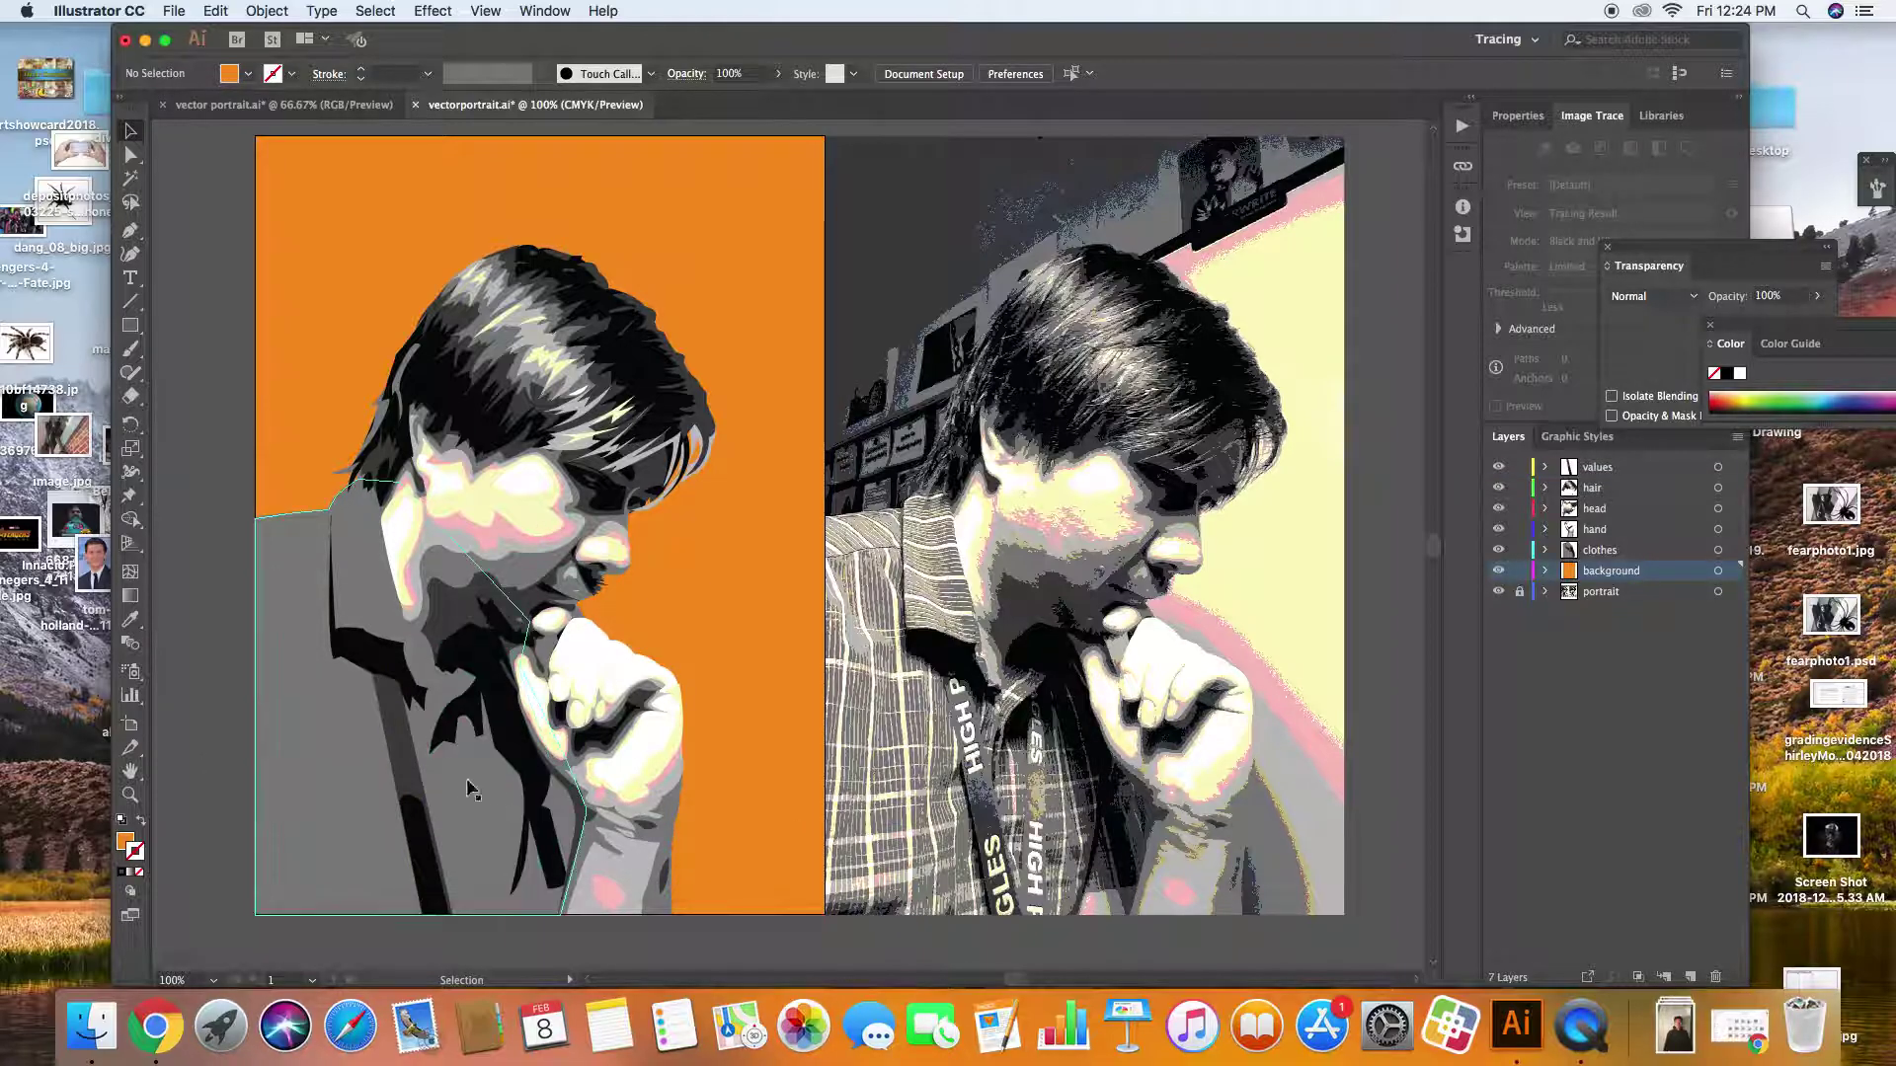
Recolor the portrait's large gray shirt shape with a light gray sampled from the photo's shirt
left_click(355, 741)
left_click(129, 619)
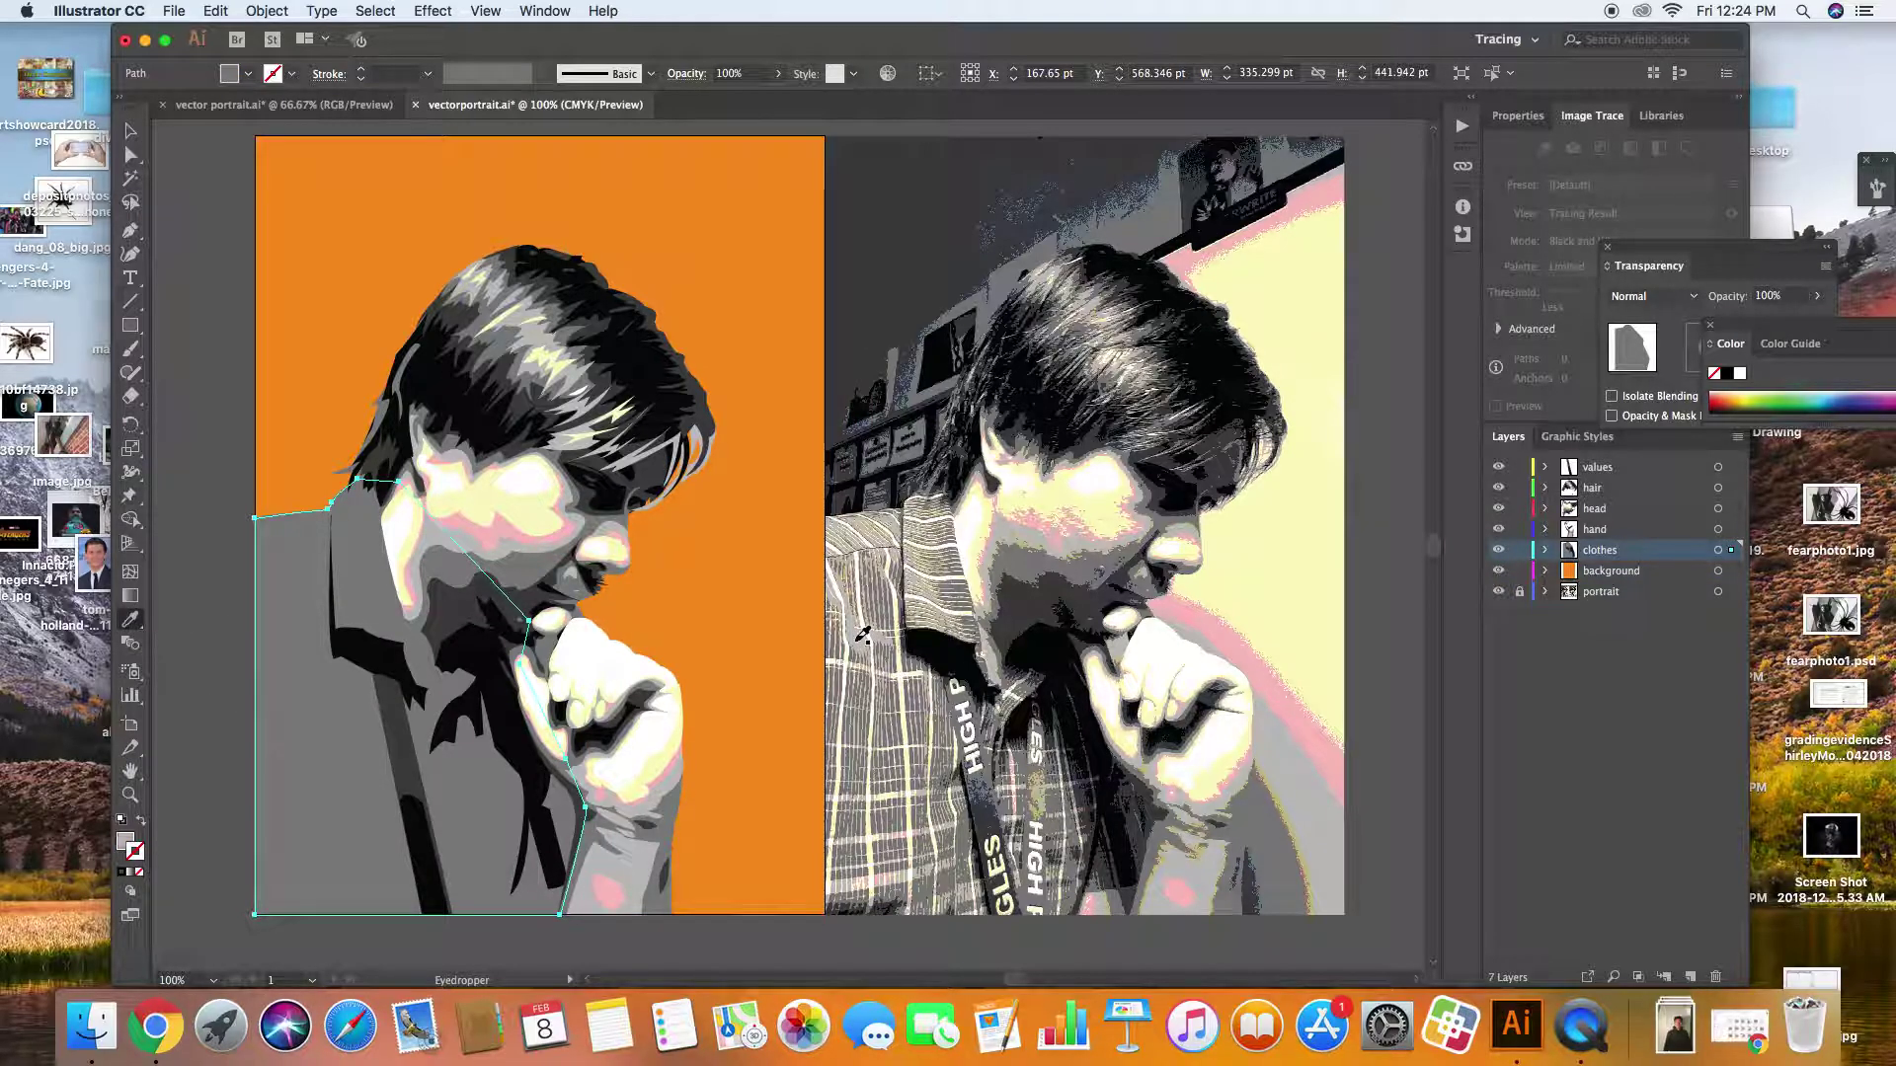
left_click(860, 638)
left_click(129, 133)
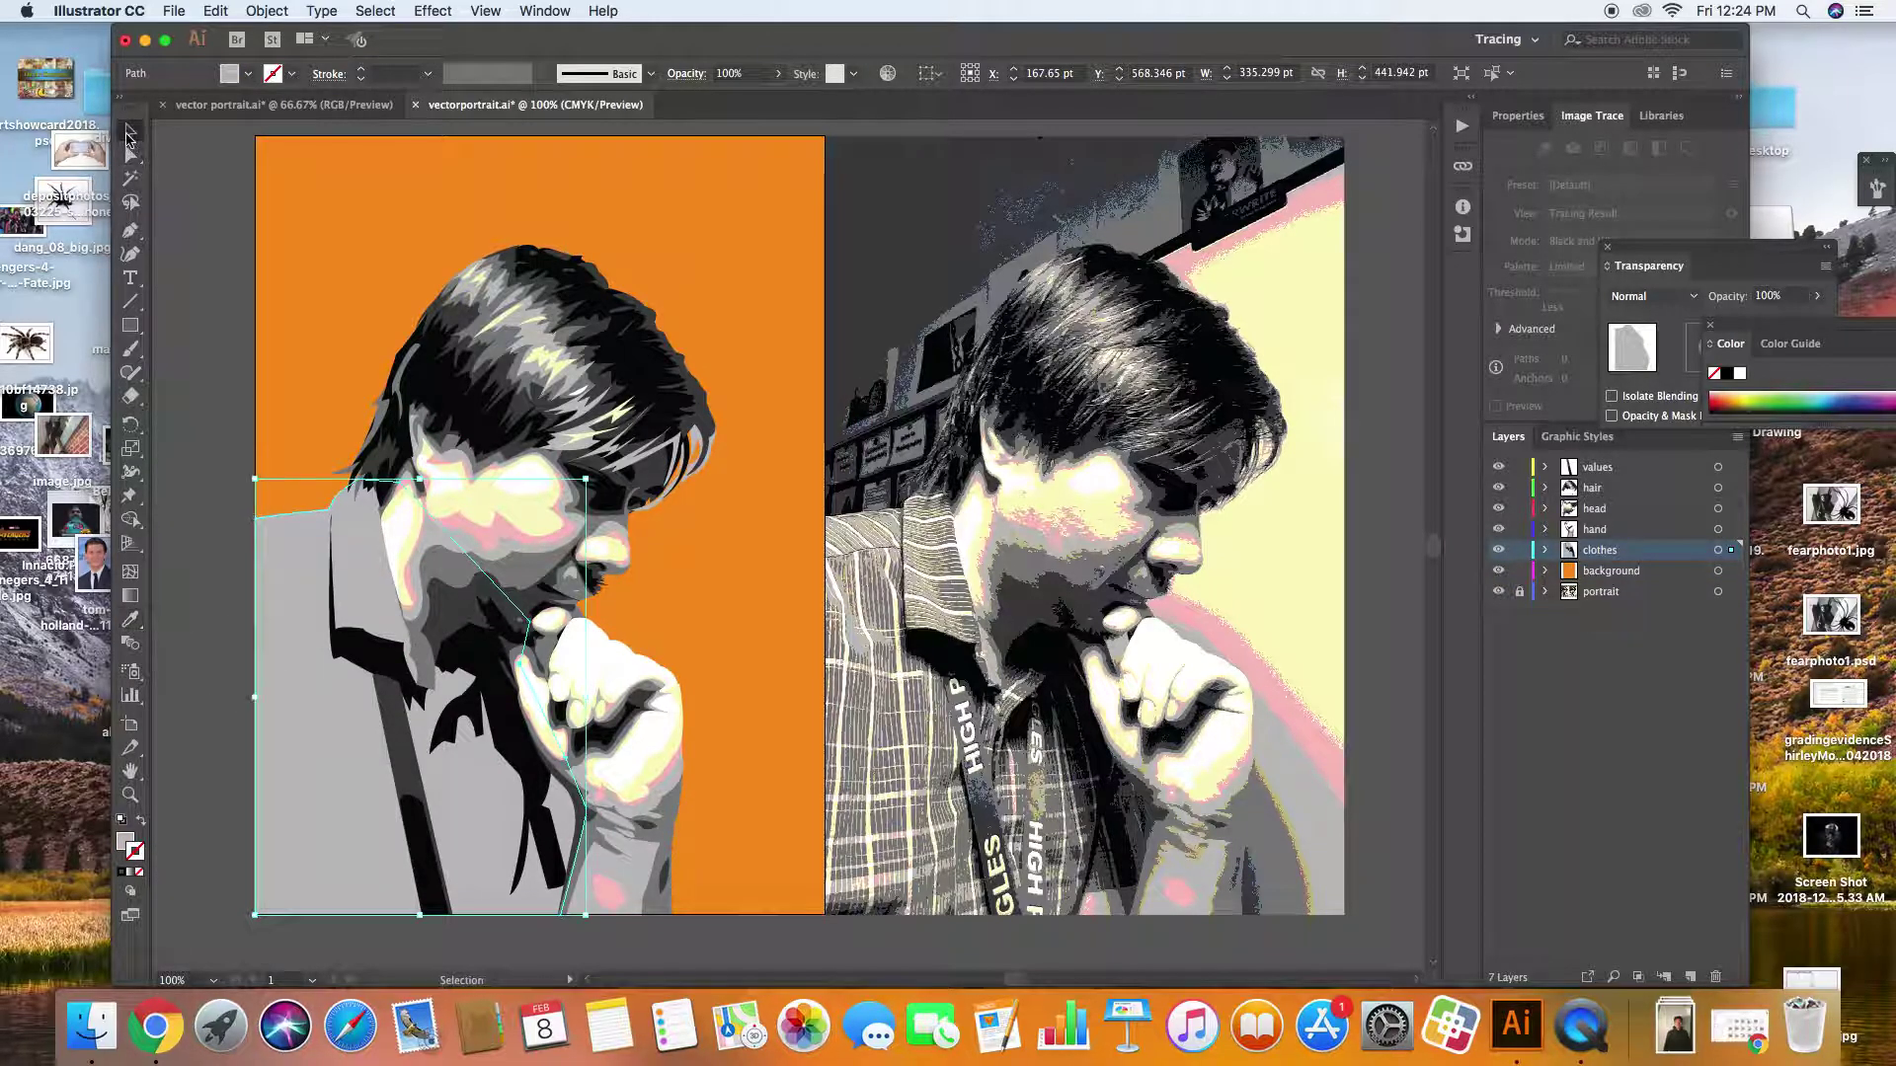
Recolor the portrait's long strap shape with a medium gray sampled from the photo's strap and deselect it
left_click(393, 696)
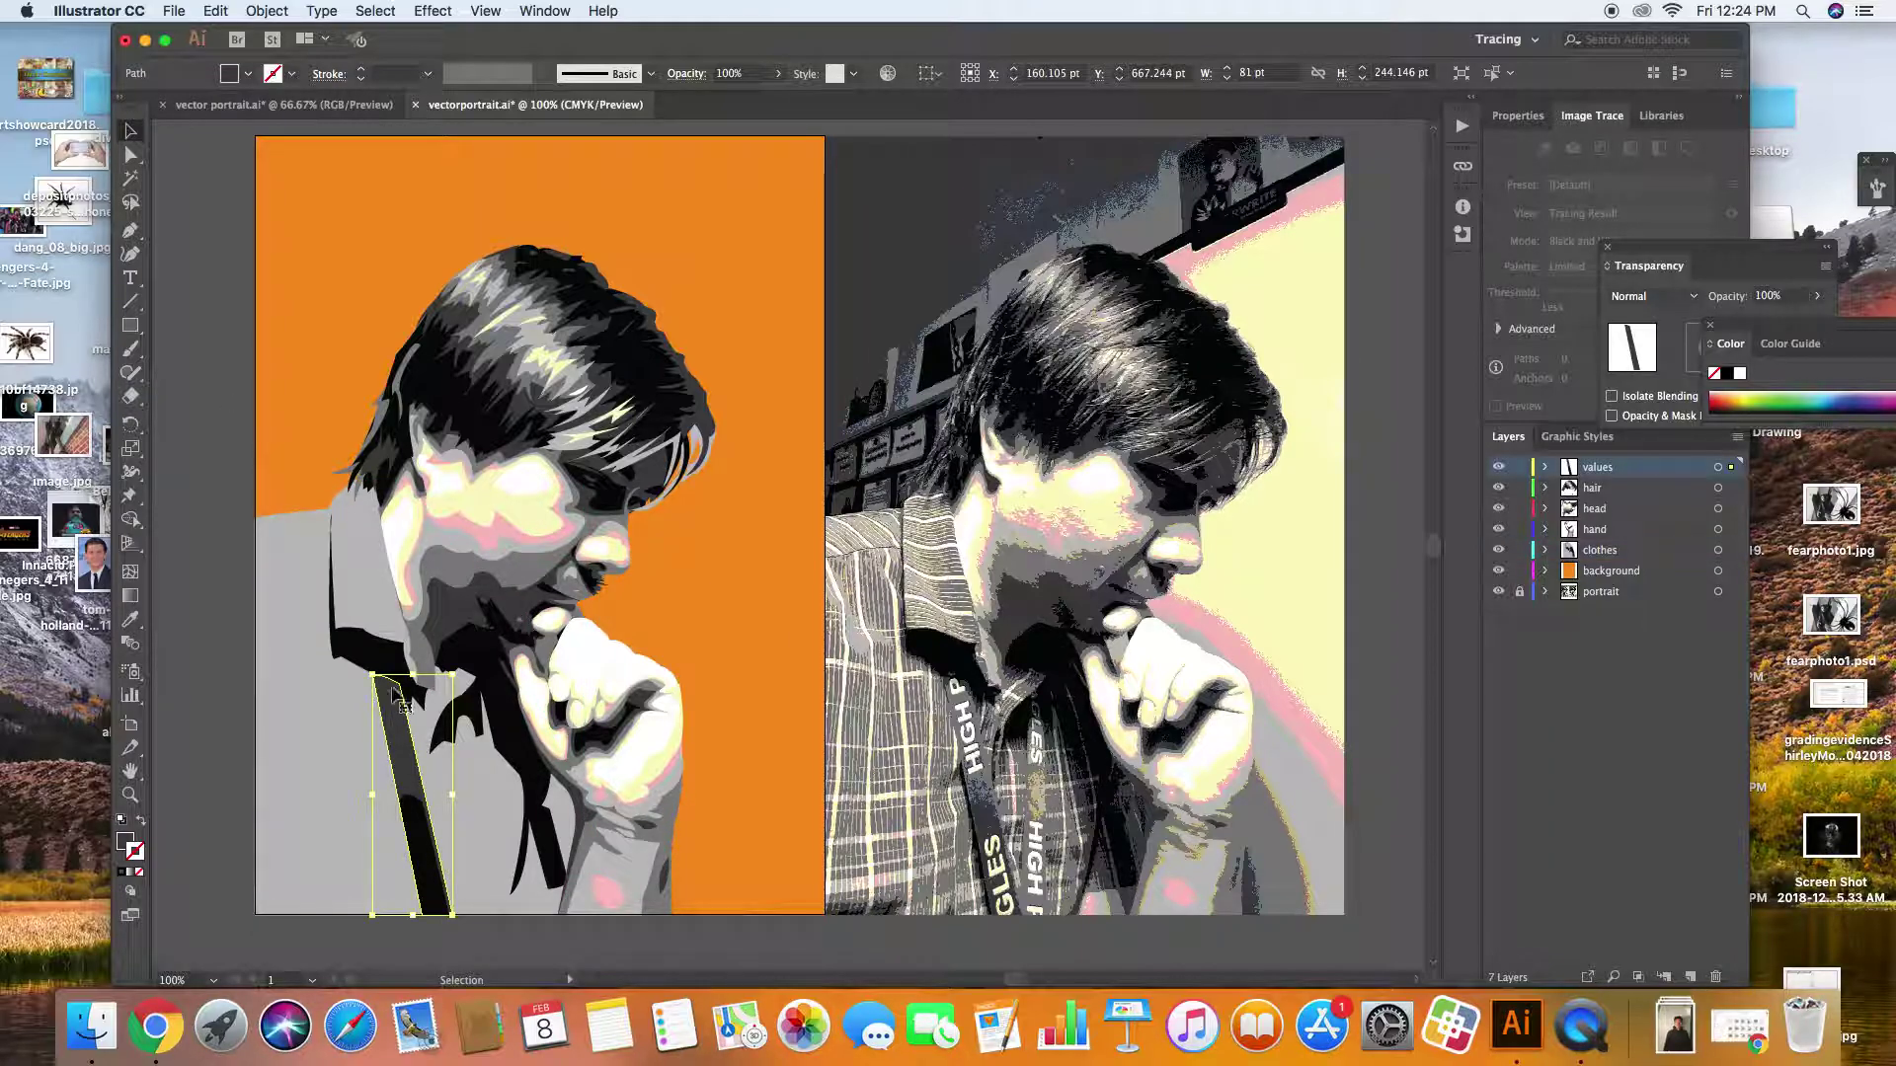
left_click(129, 619)
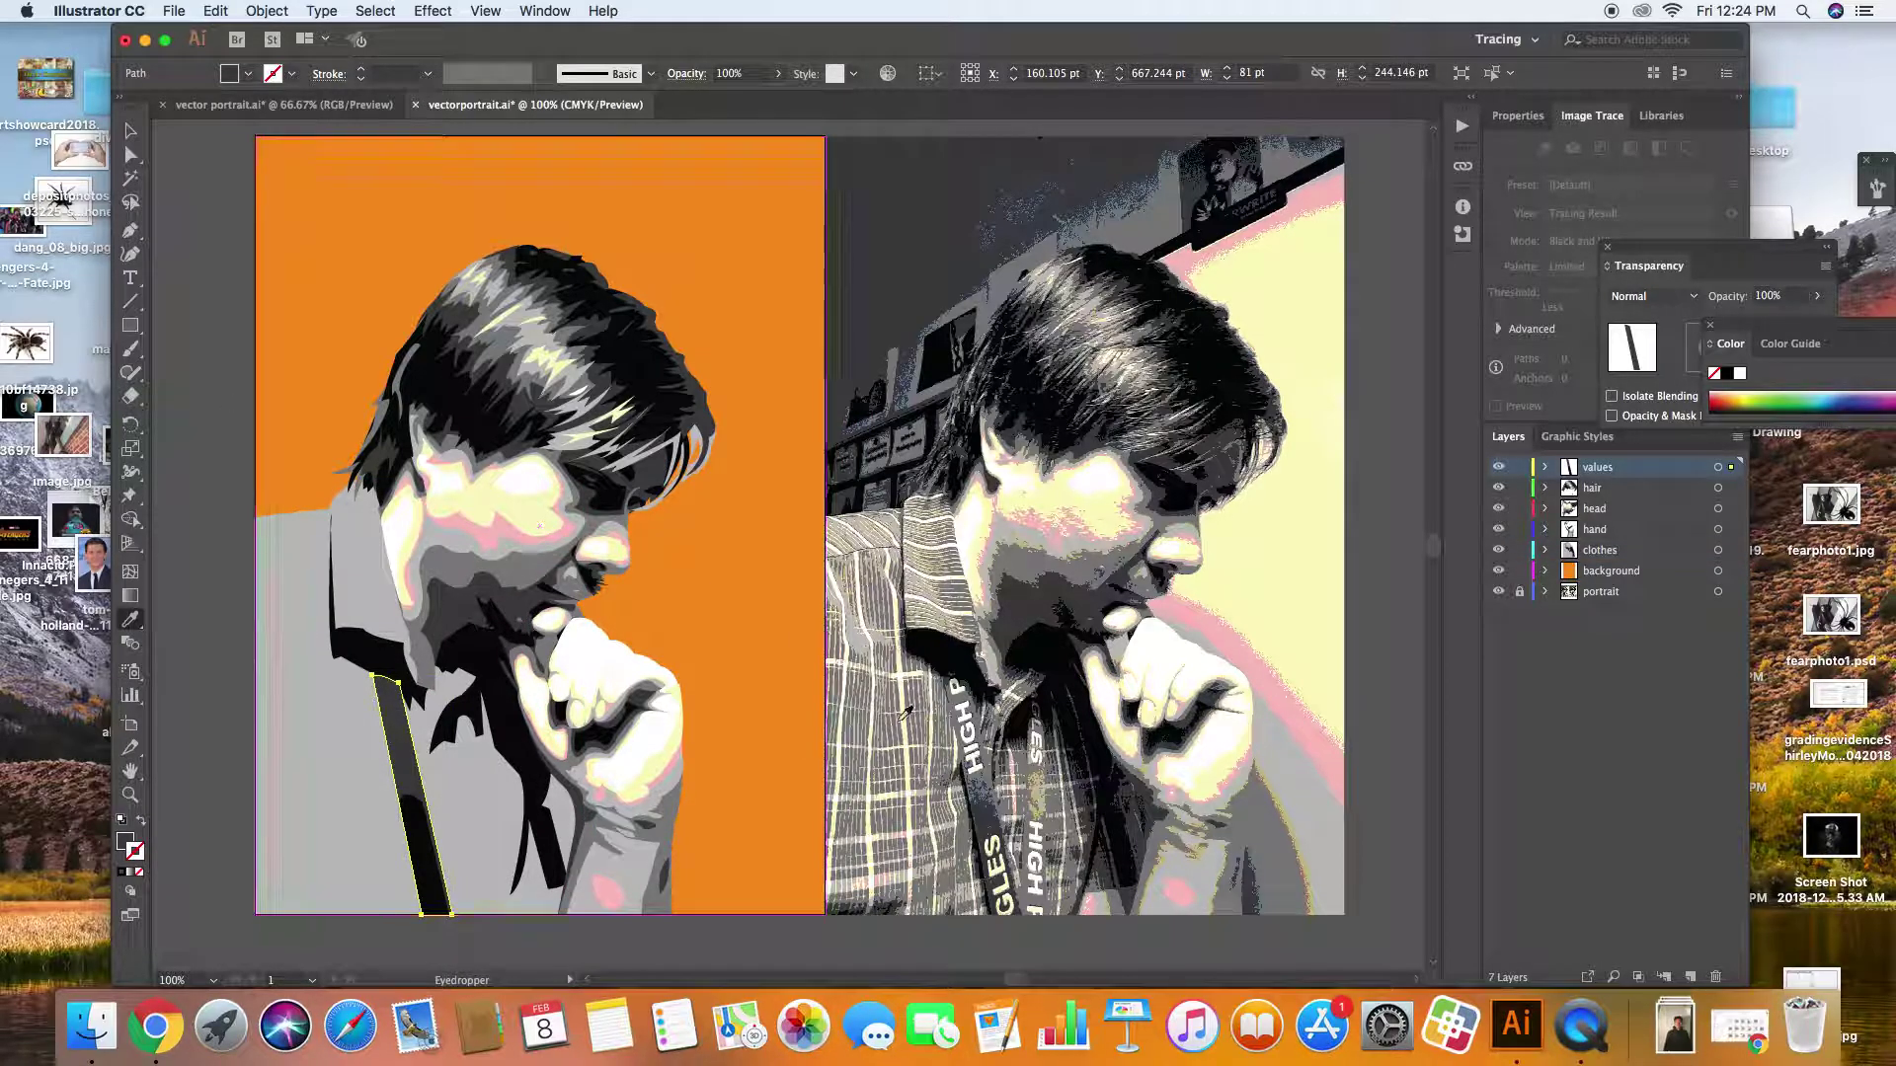
left_click(958, 694)
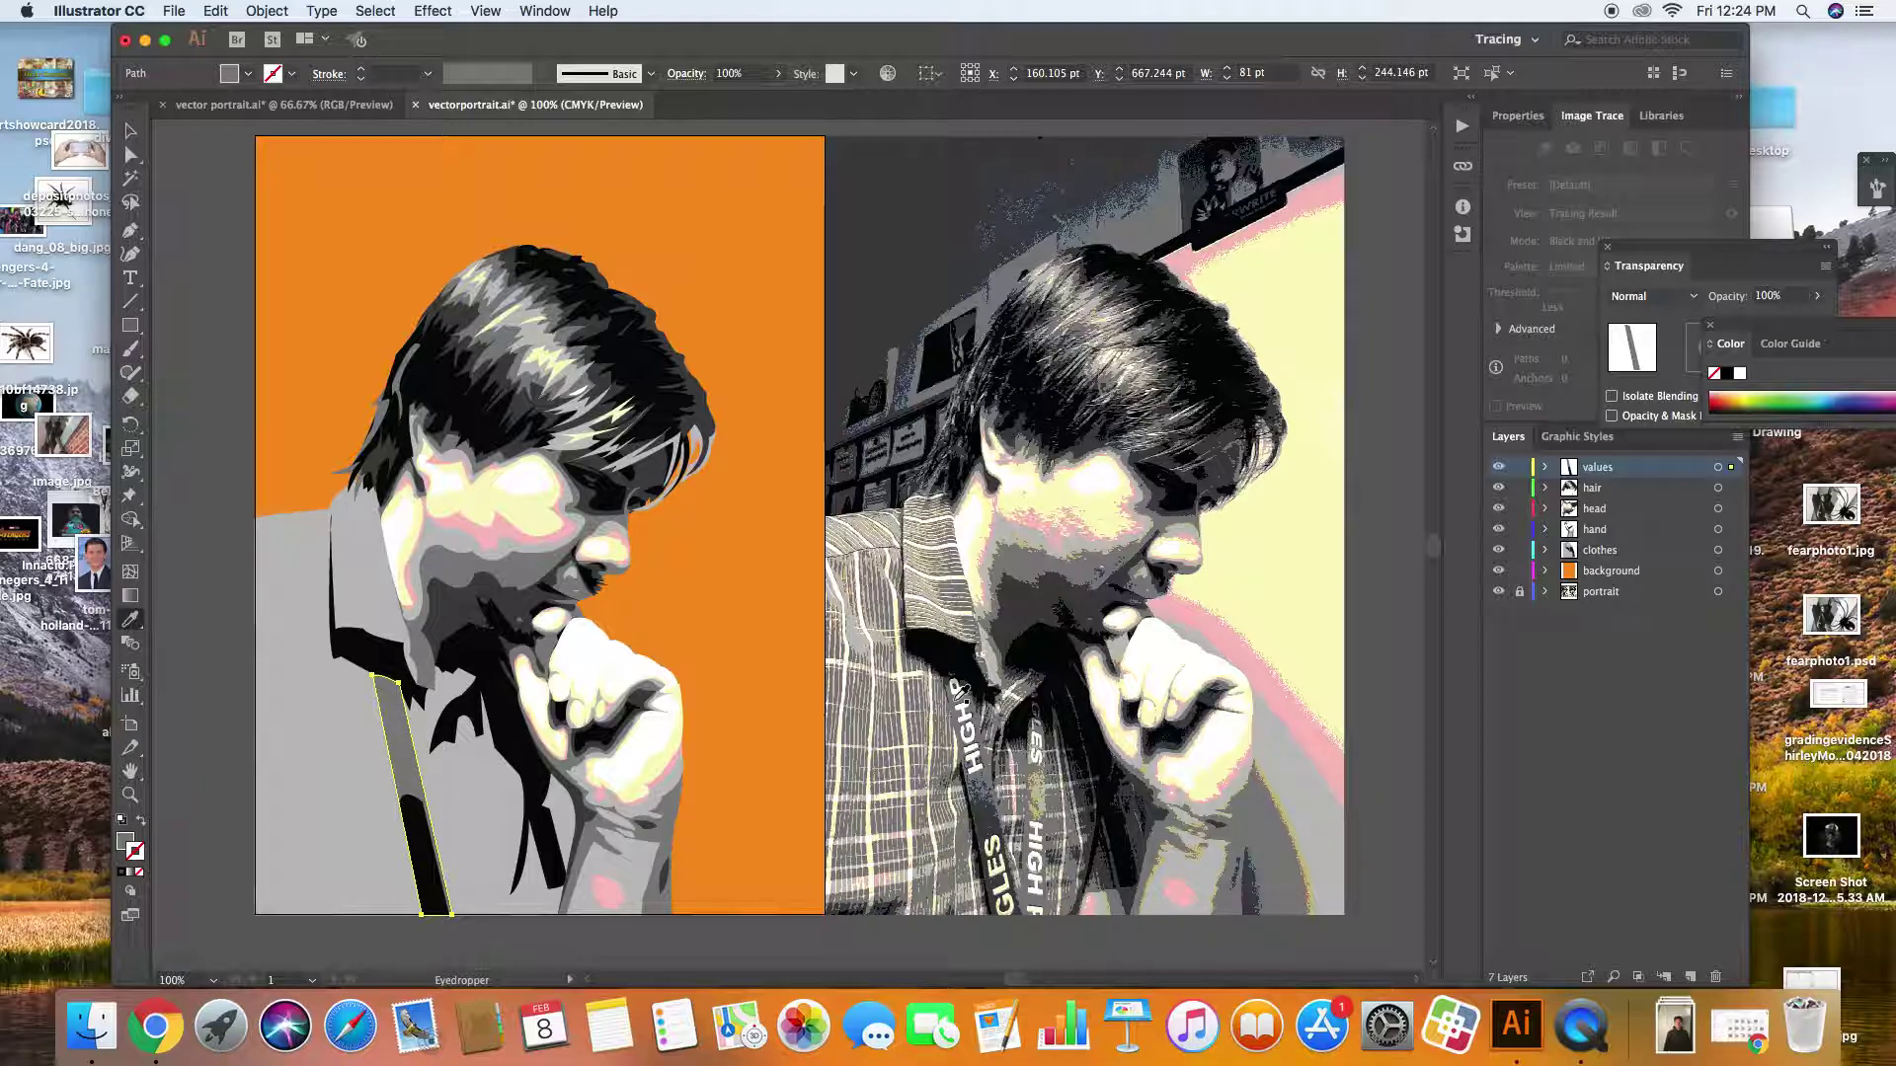
left_click(129, 131)
left_click(187, 316)
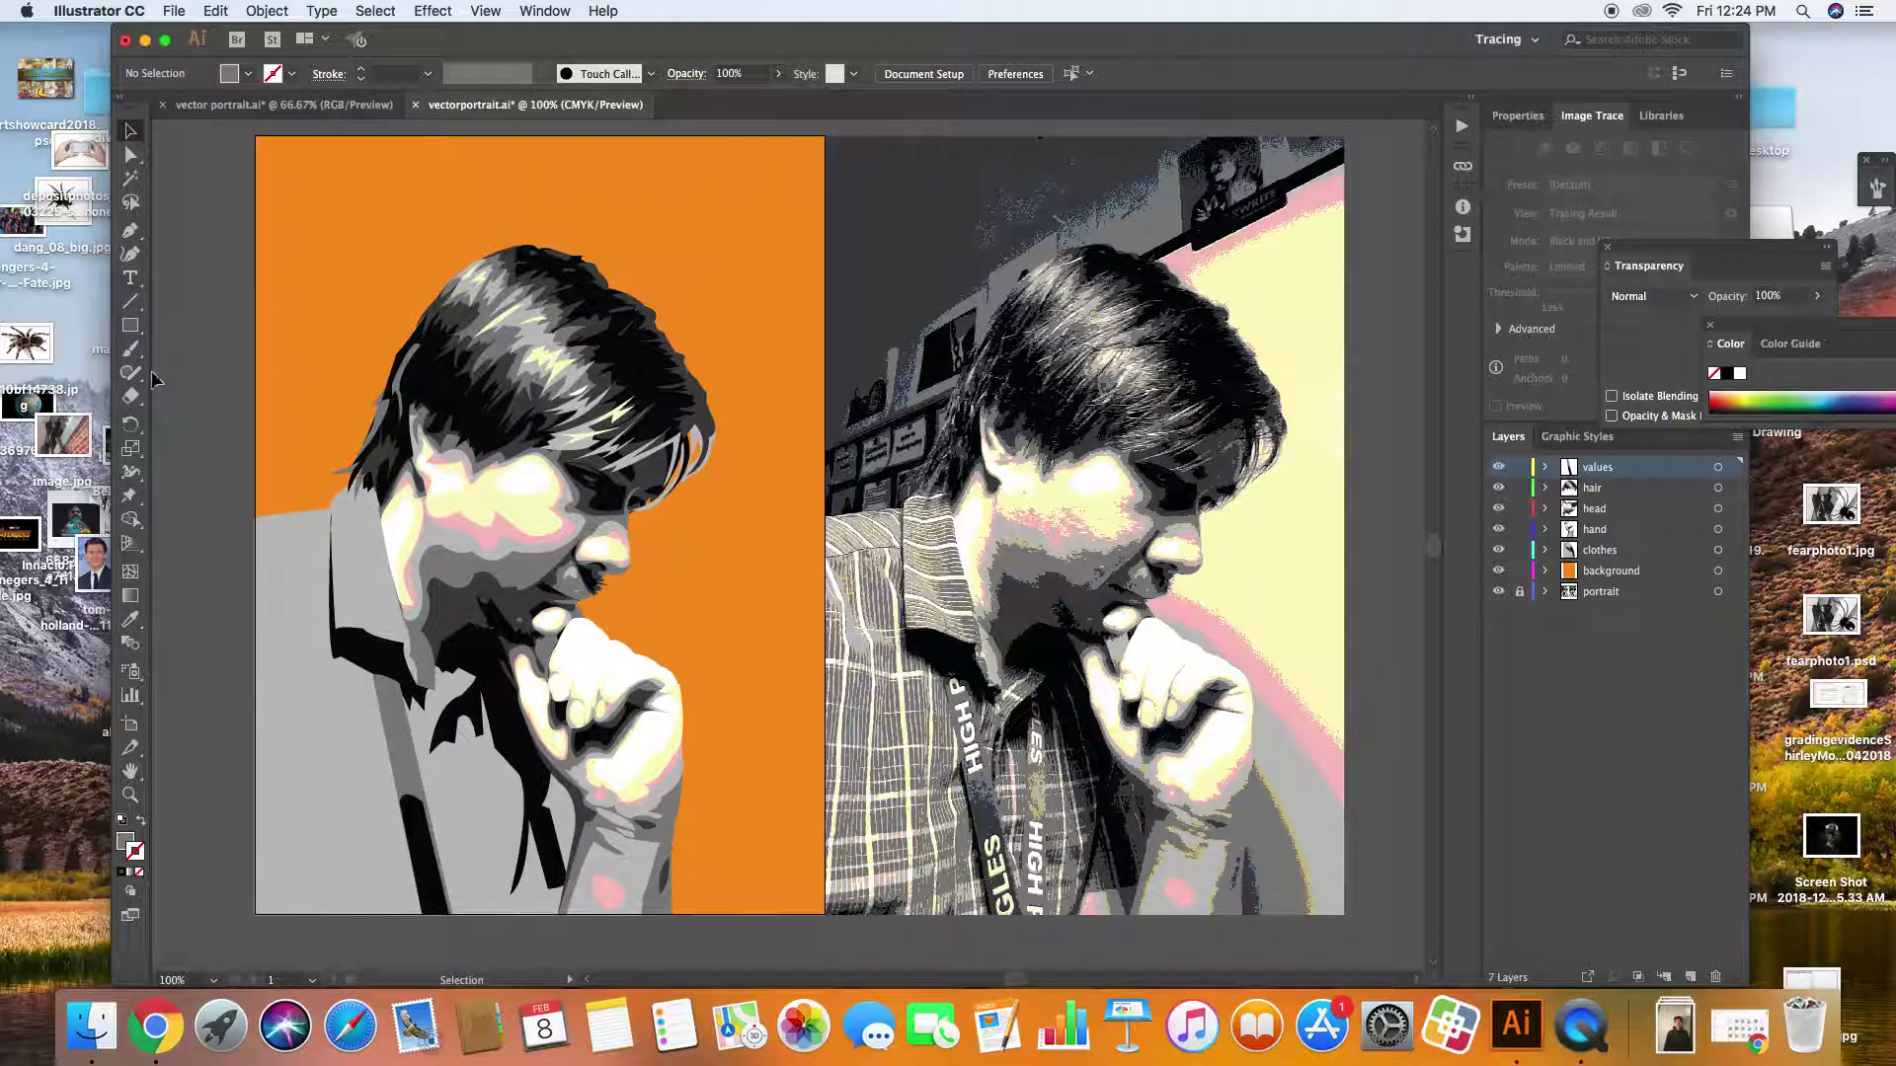
Start tracing the shadow at the top of the photo copy's lanyard strap with a curved Pen path
left_click(129, 229)
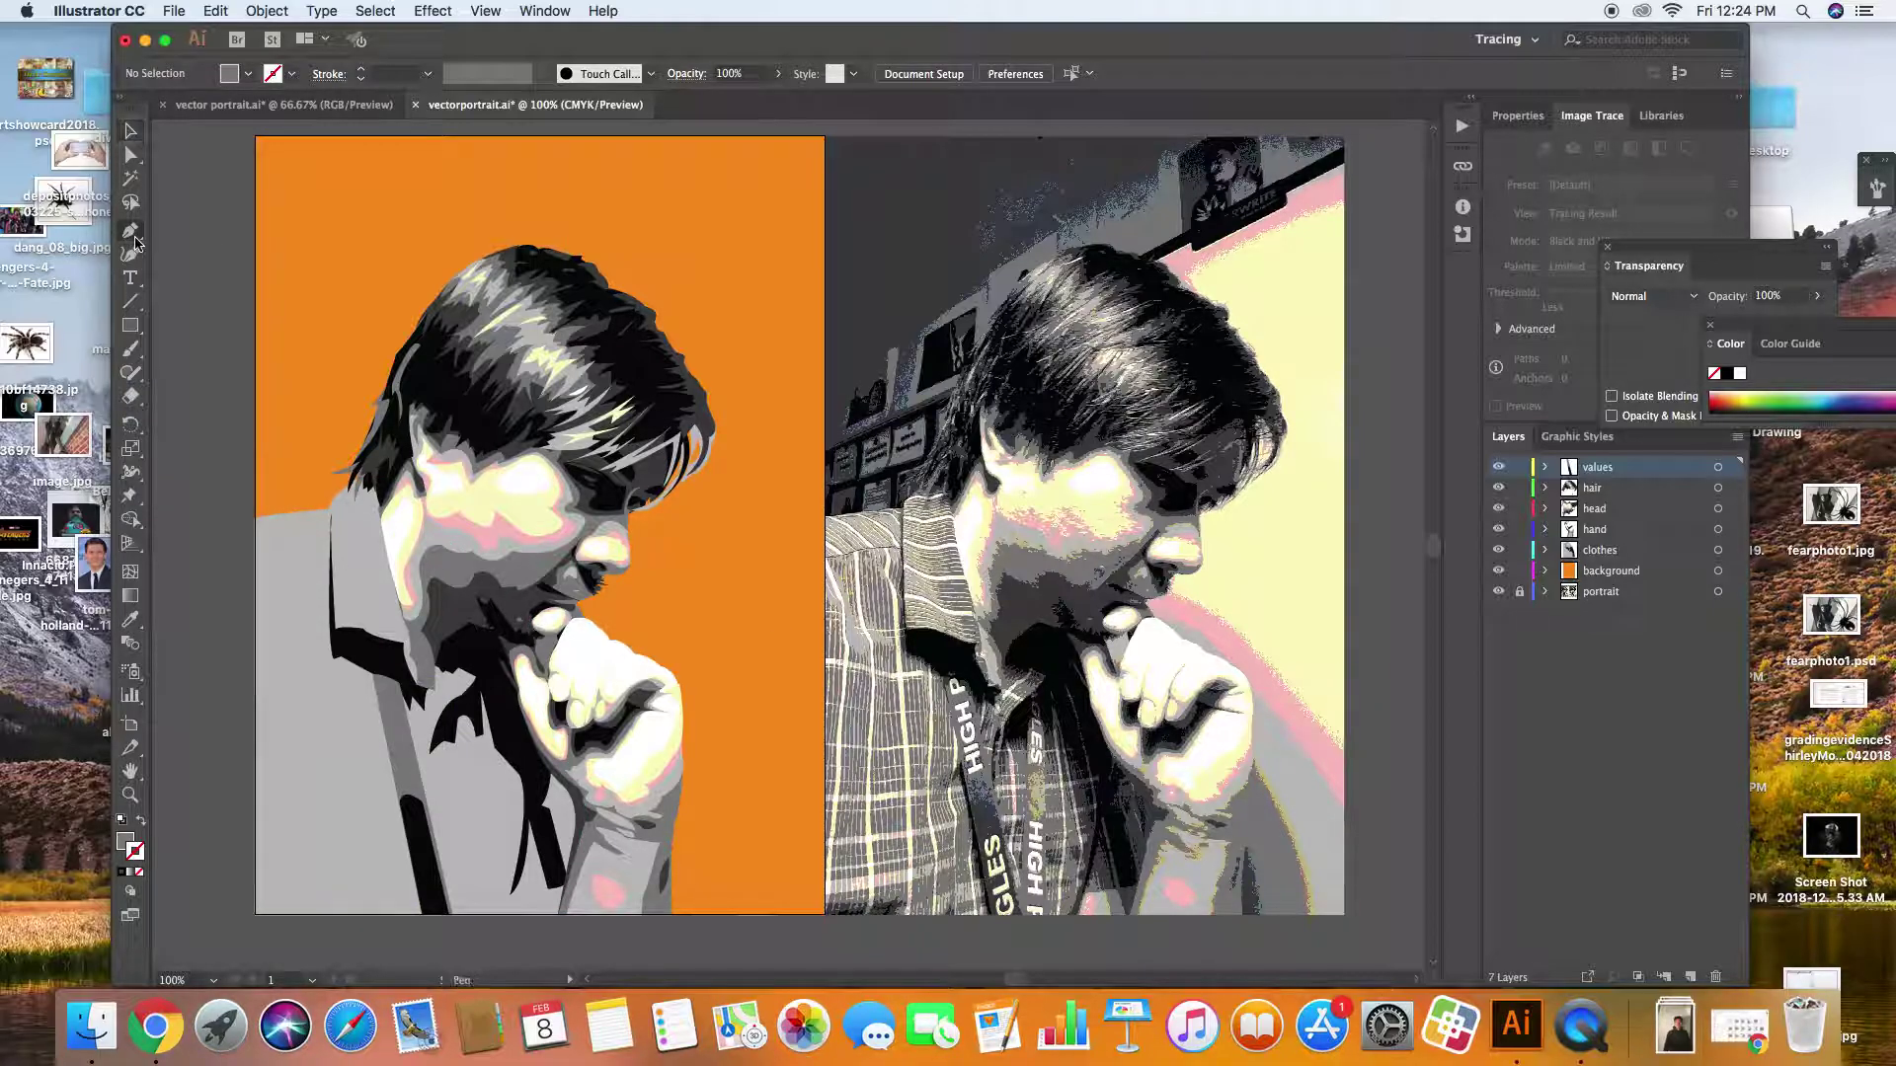
left_click(977, 713)
left_click(956, 672)
left_click(936, 701)
left_click_drag(936, 702, 168, 728)
Fill the strap shadow with black sampled from the photo and finish its curved outline, about 34 by 42 pt
left_click(128, 622)
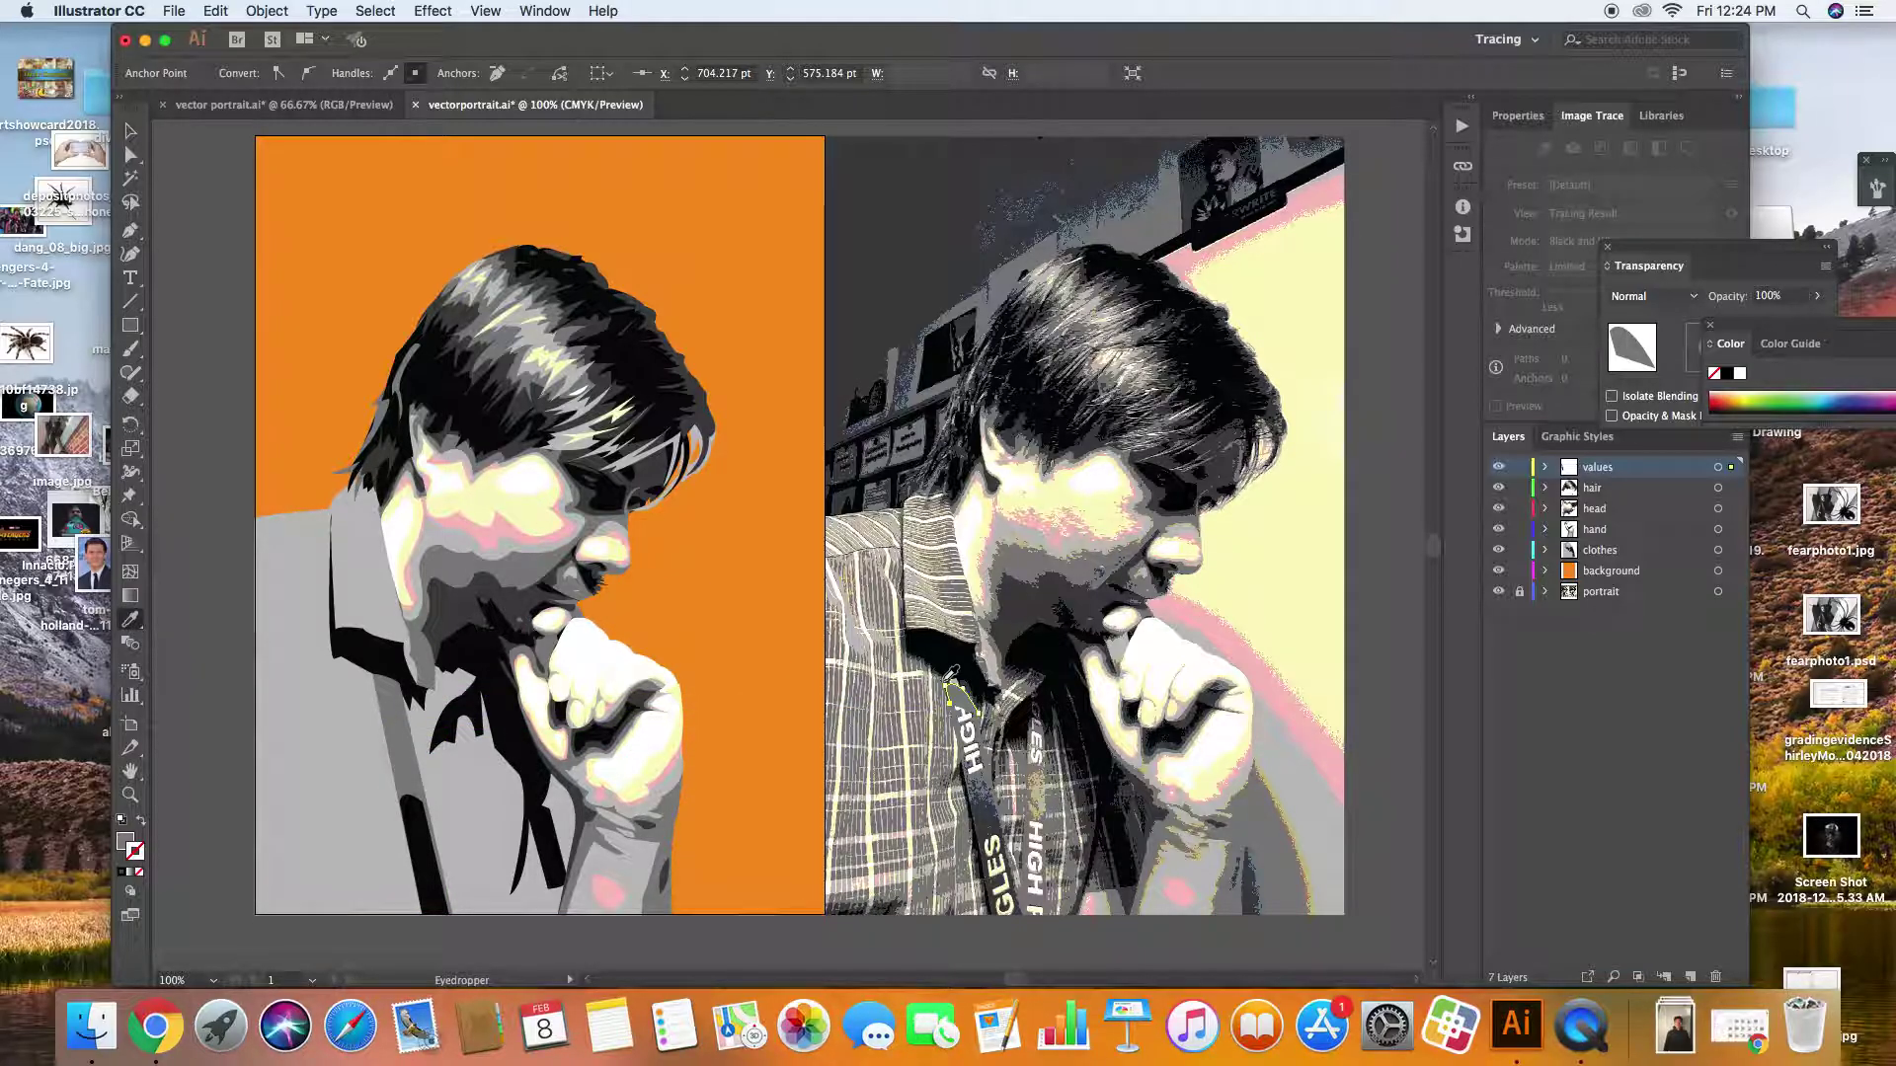
left_click(954, 674)
key("p")
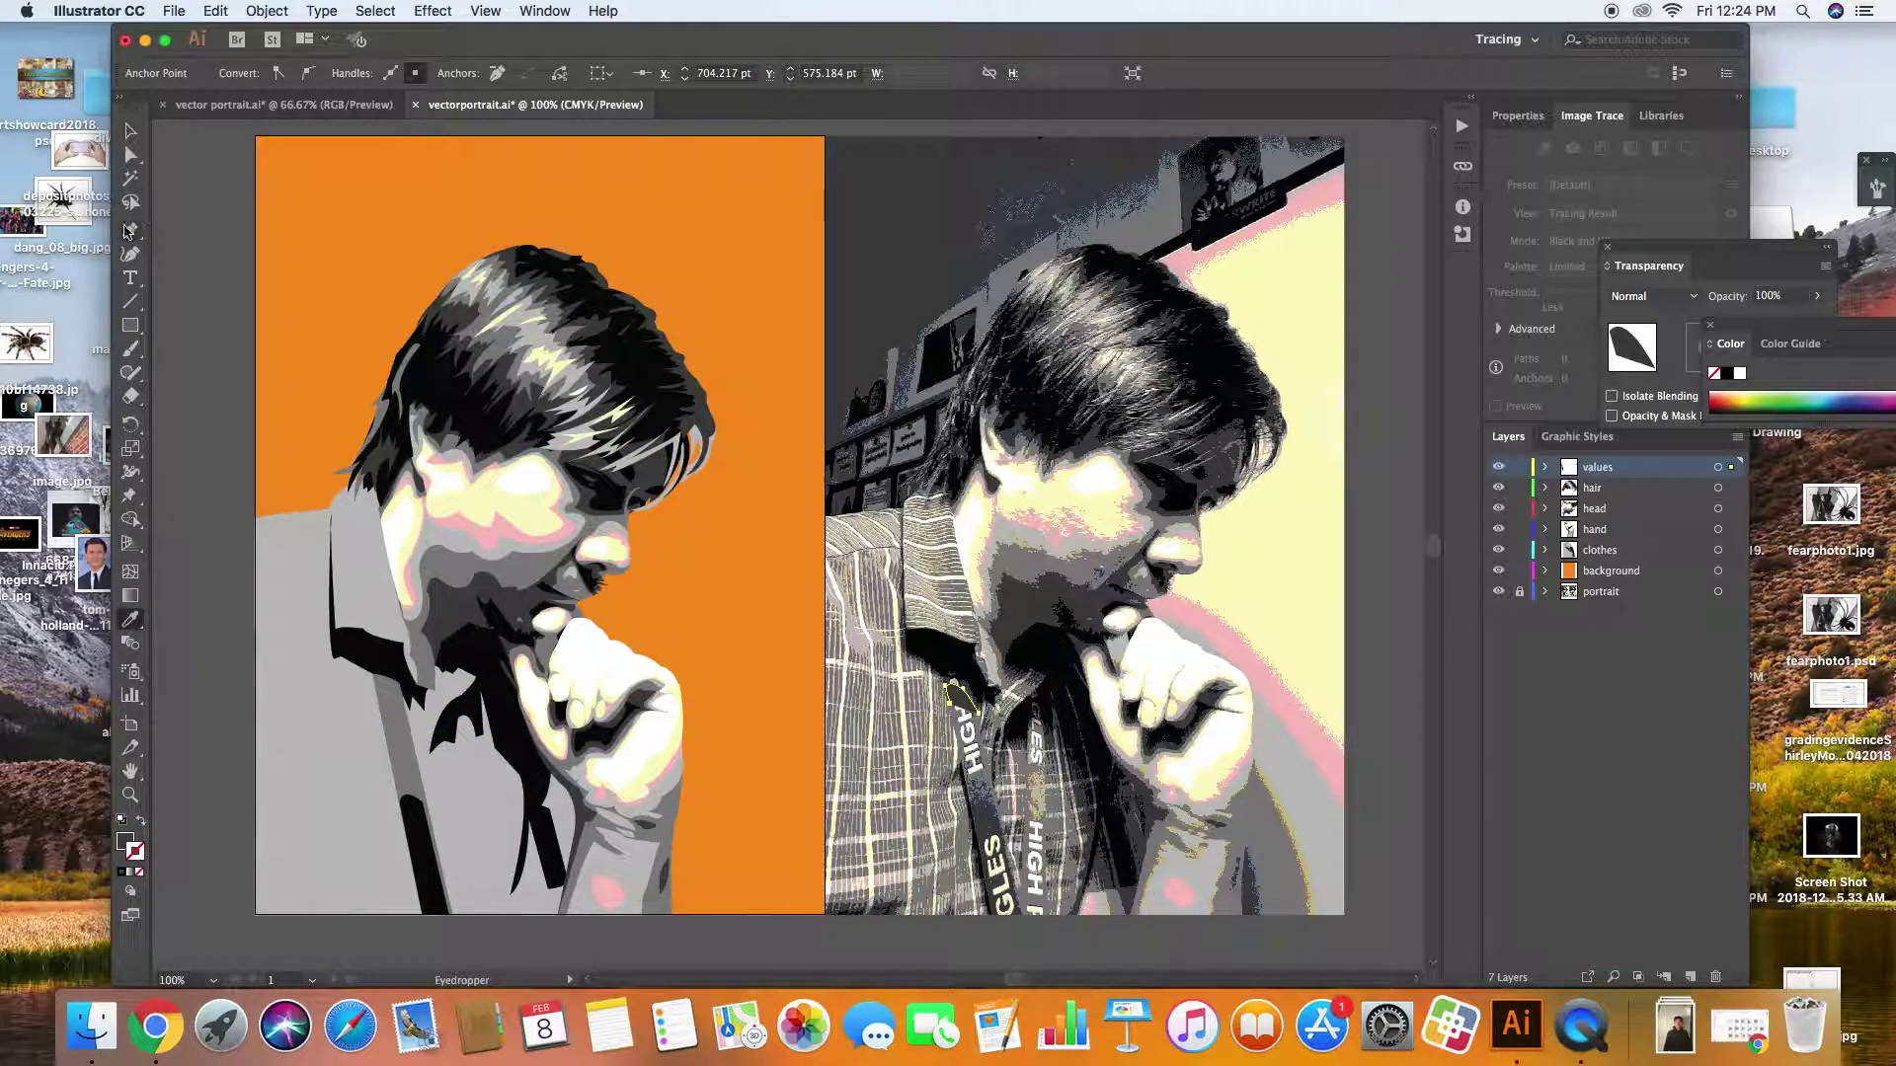
left_click_drag(950, 693, 990, 752)
key("super+z")
key("super+z")
key("super+z")
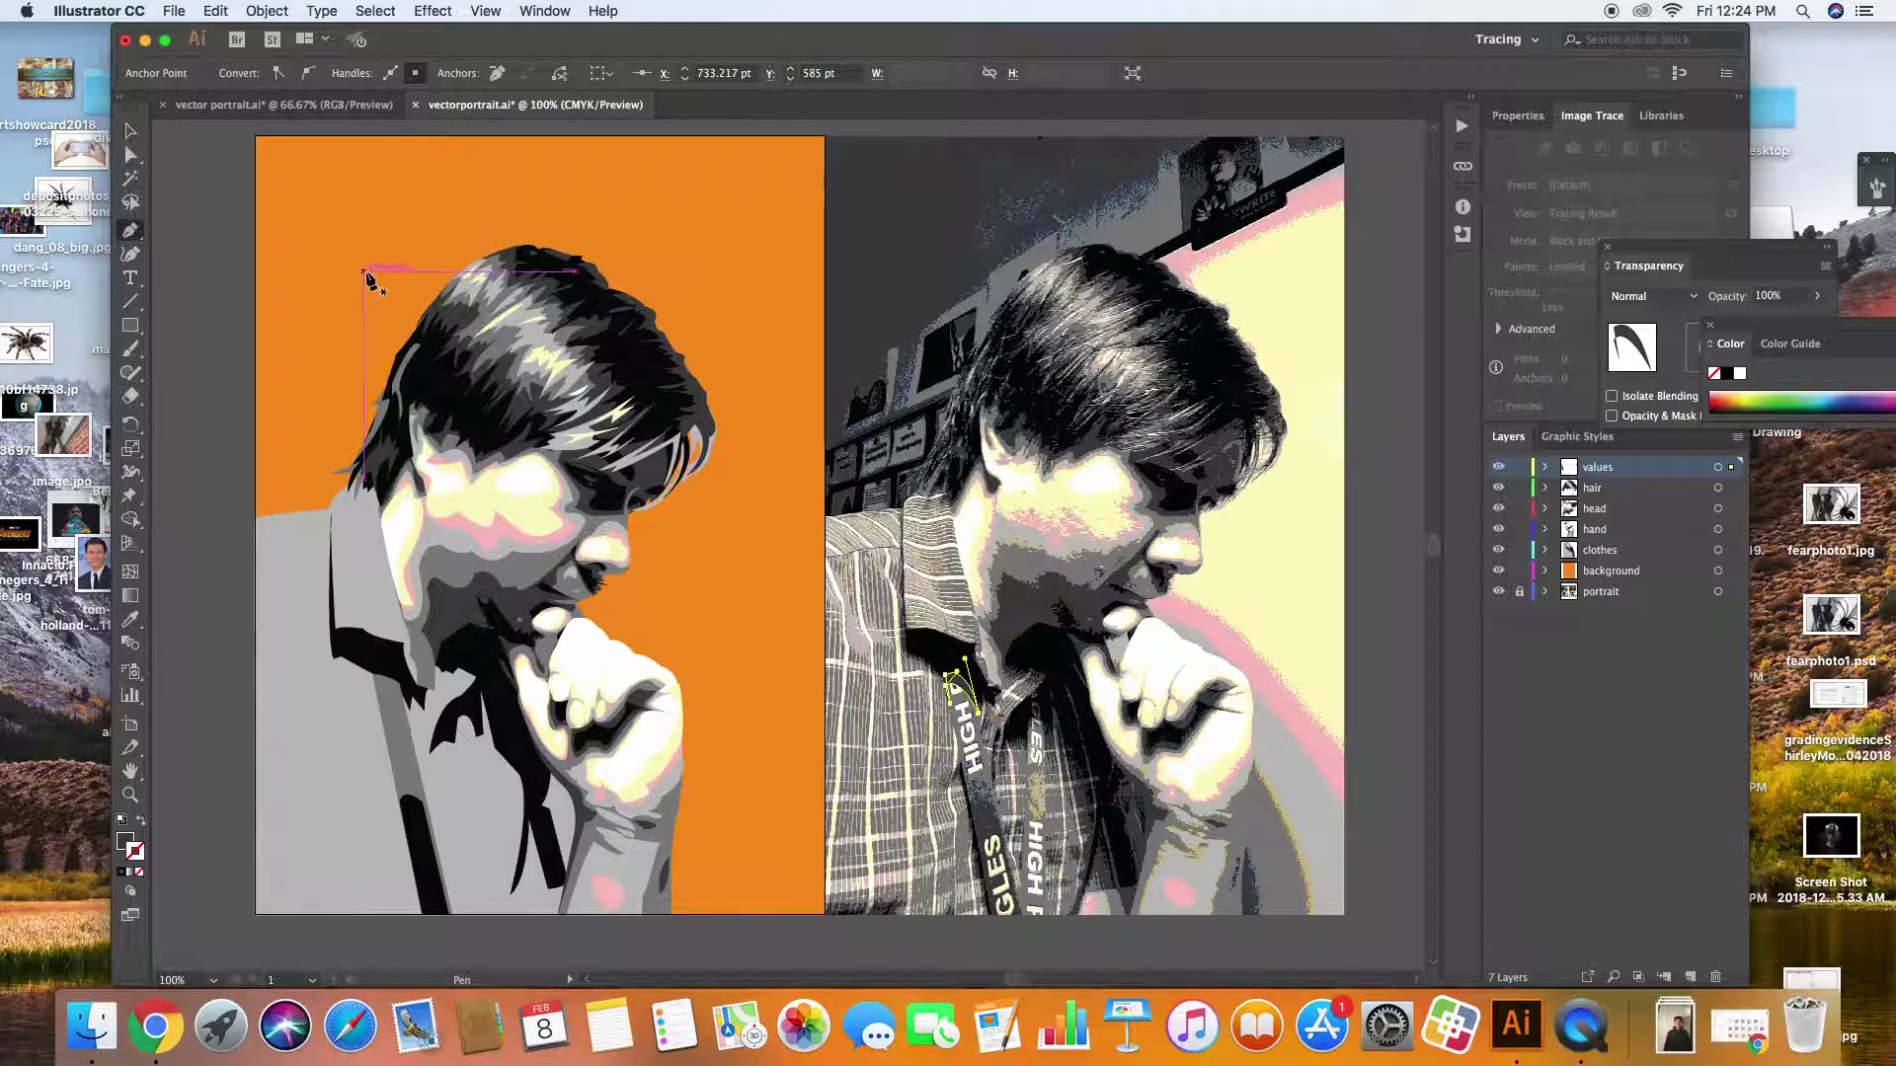
Move the traced shadow onto the top of the portrait's strap and nudge it into place below the collar
left_click(130, 130)
left_click(203, 186)
left_click_drag(952, 684, 387, 686)
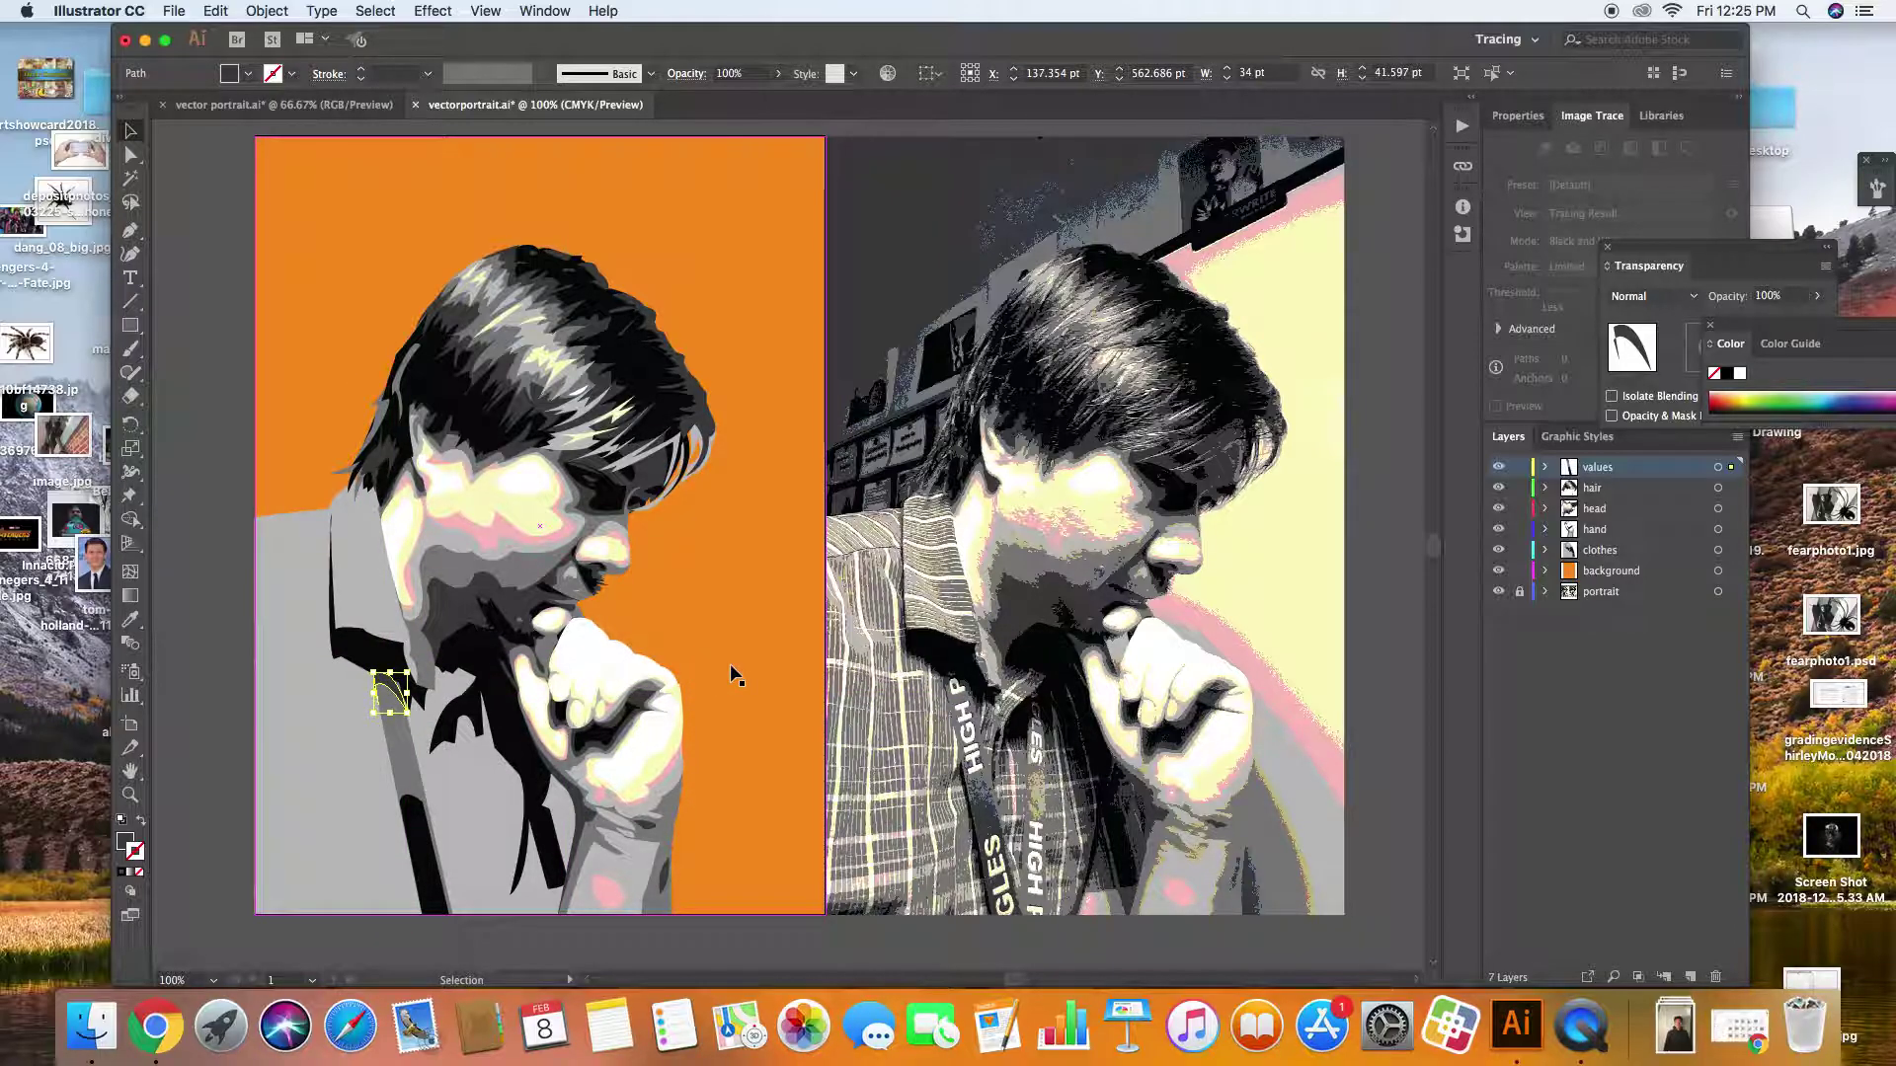
key("Down")
key("Down")
key("Down")
key("Down")
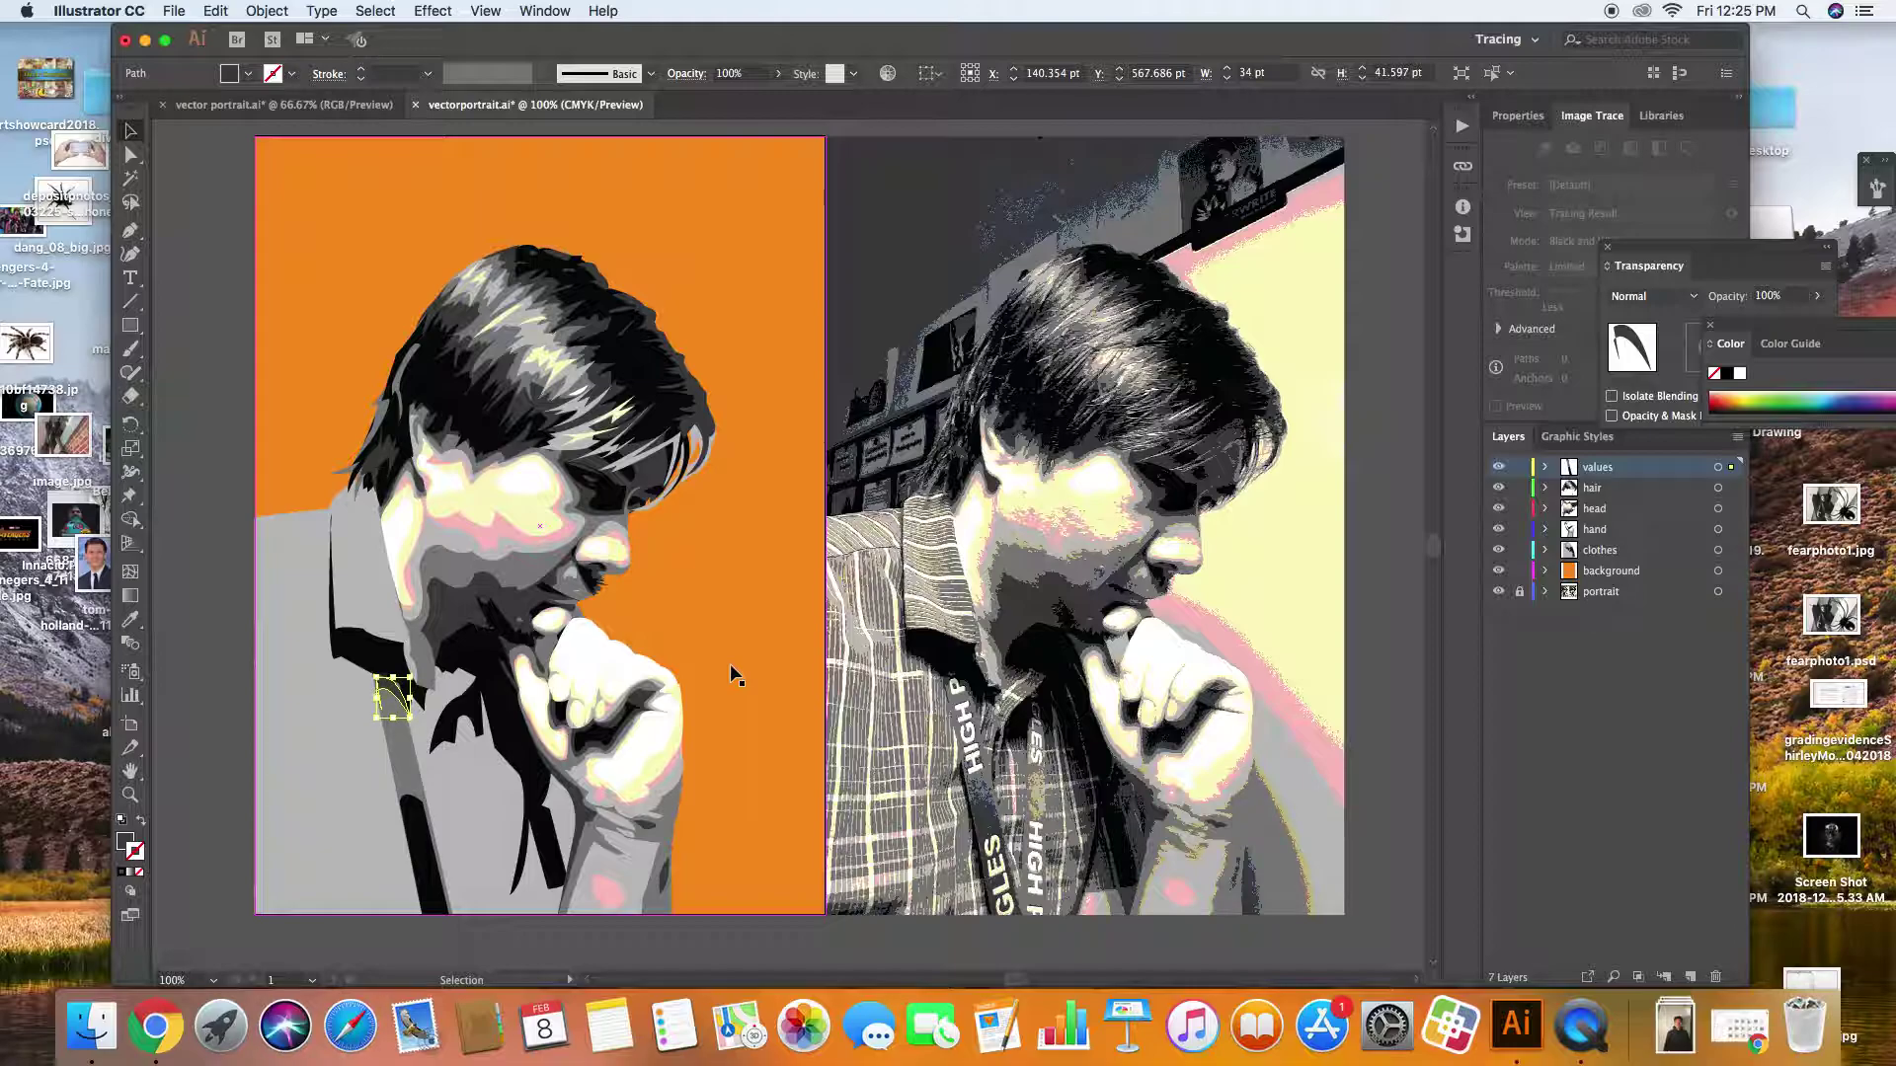
key("Up")
key("Up")
key("Up")
key("Left")
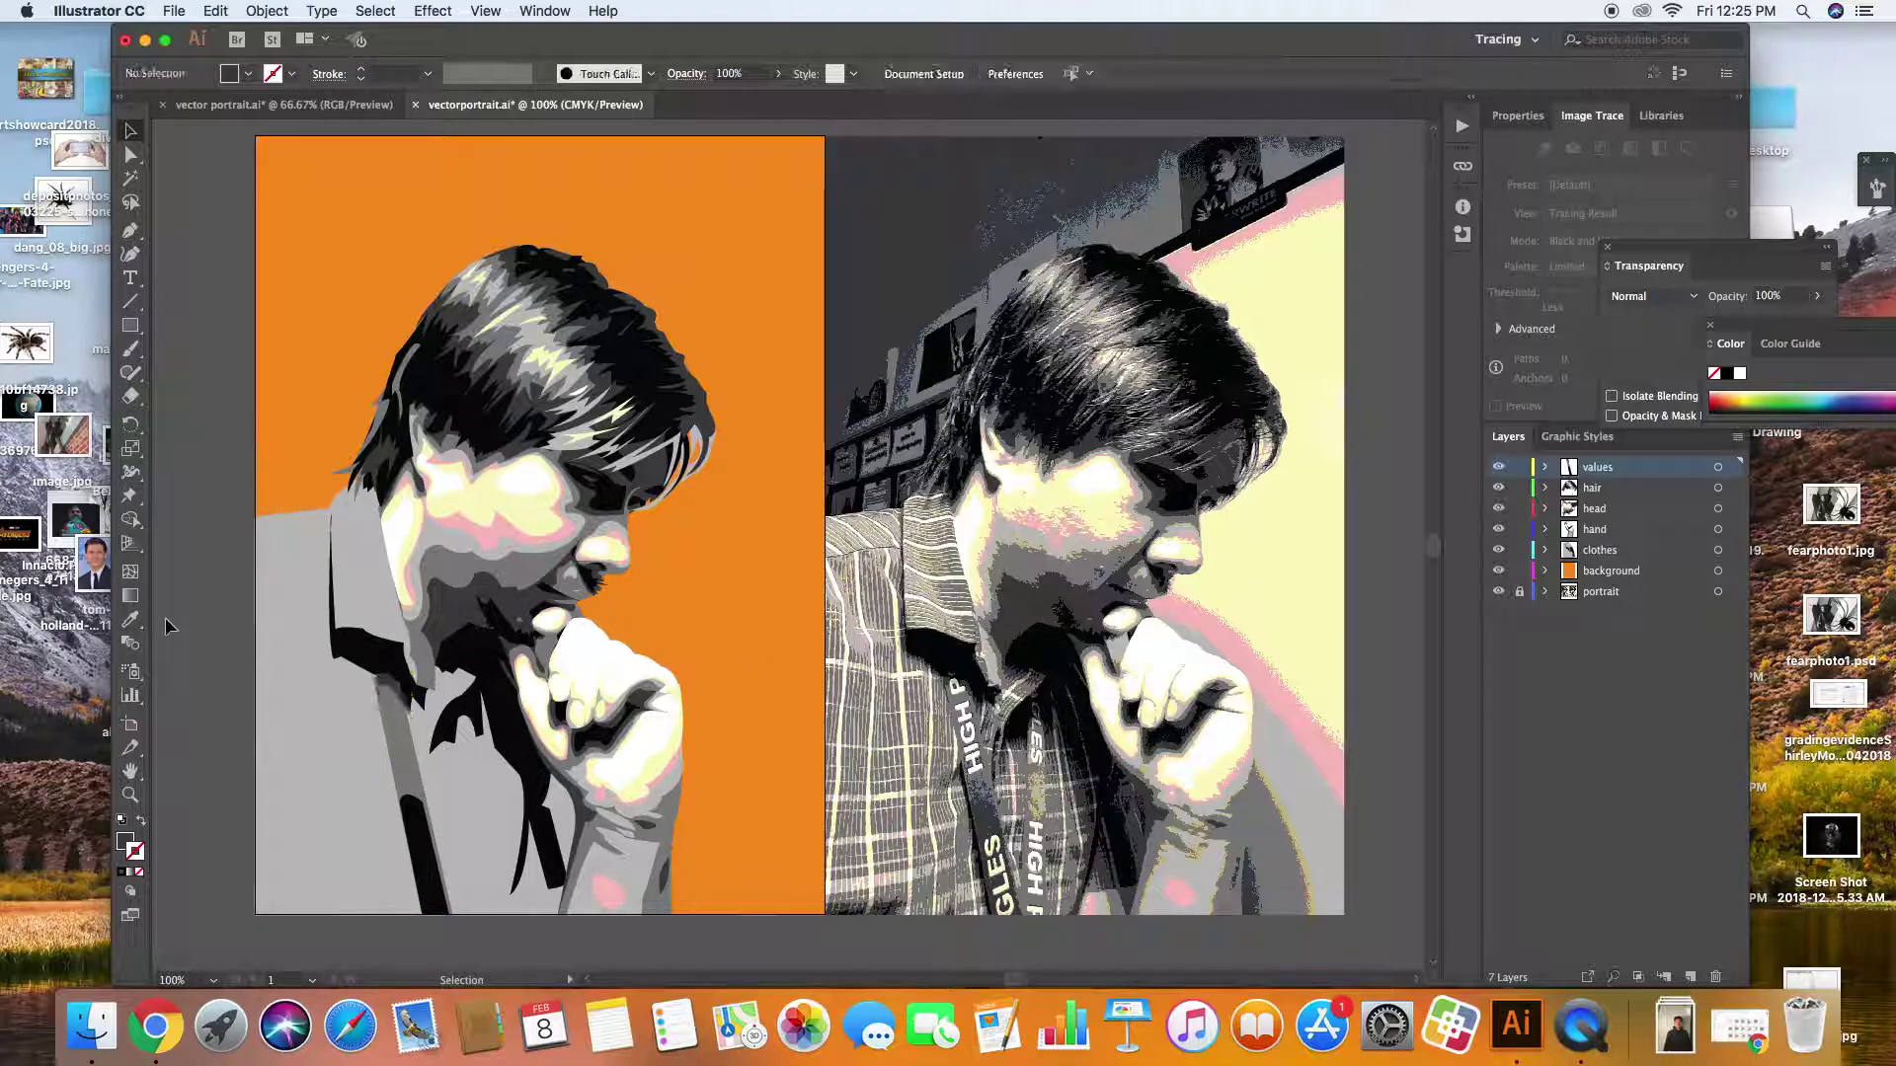
Bring the portrait's black collar shadow forward in the stacking order and make the values layer active
left_click(358, 660)
right_click(357, 660)
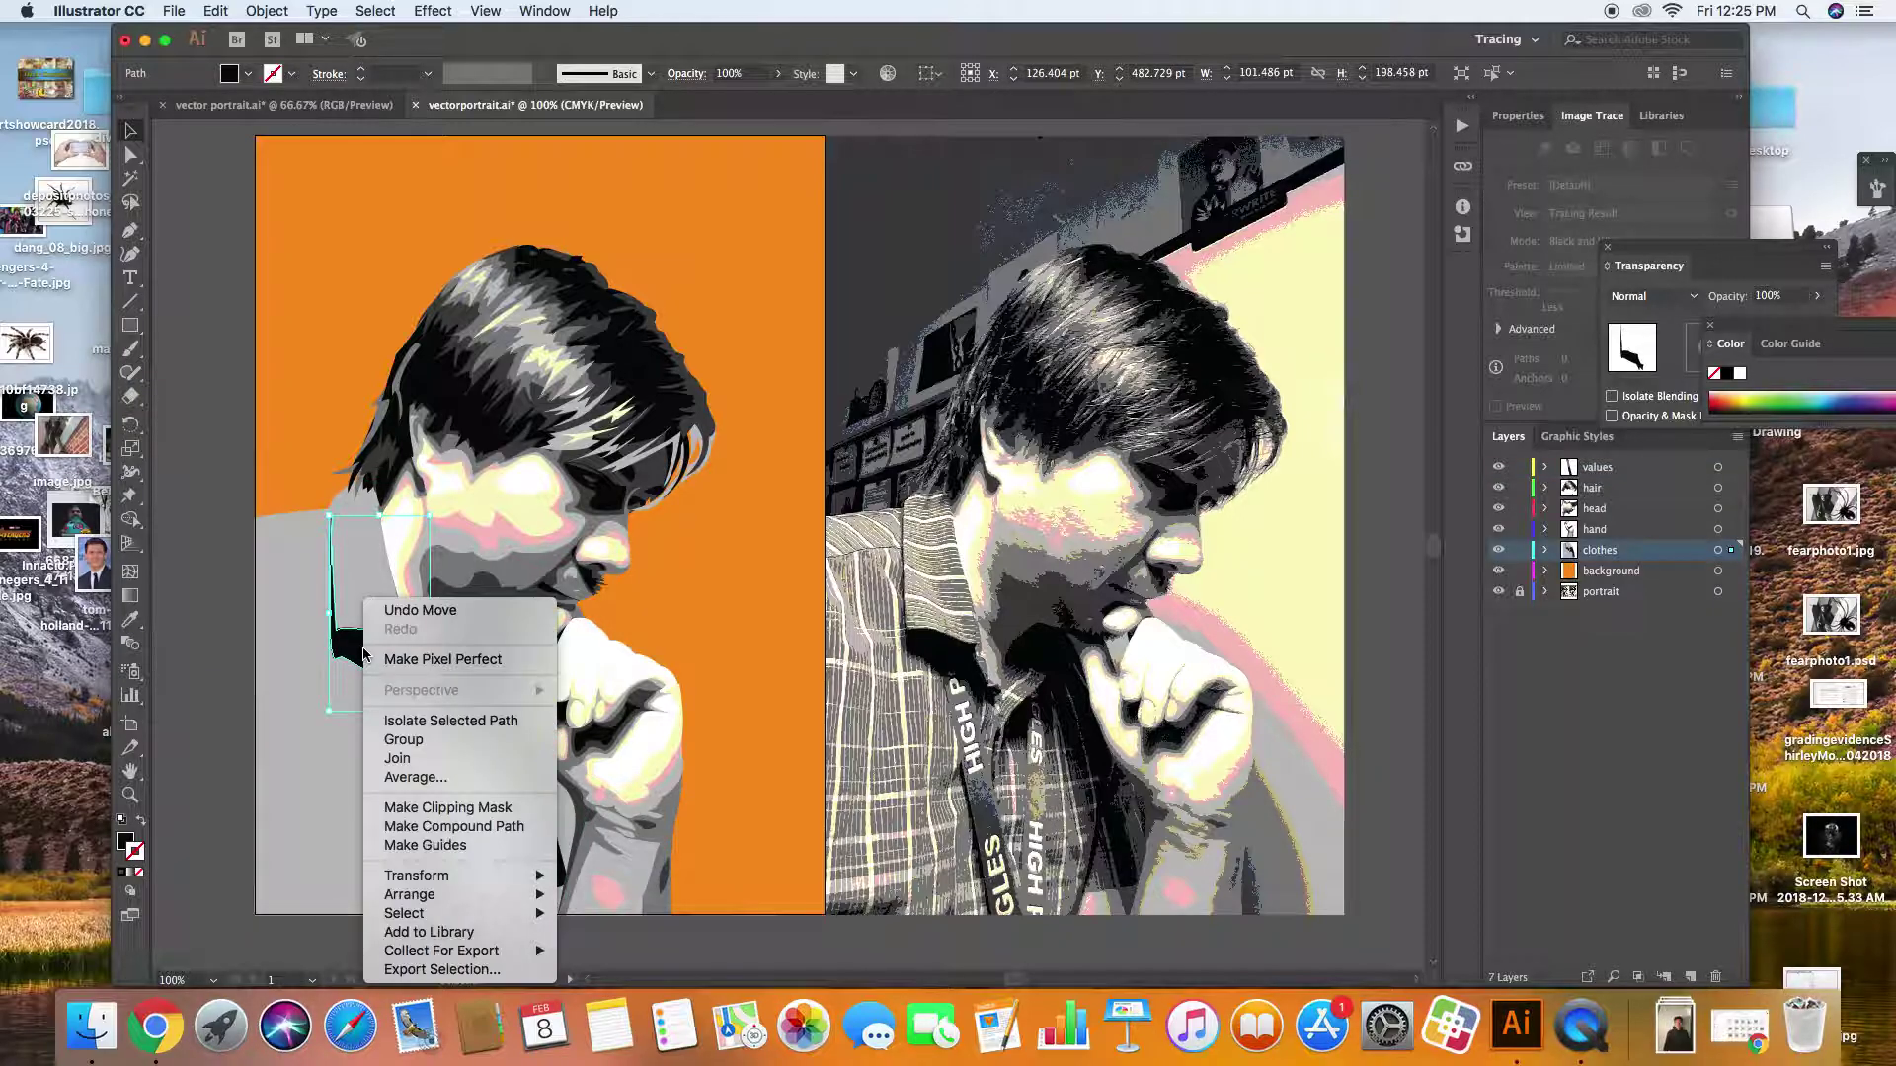
mouse_move(494, 895)
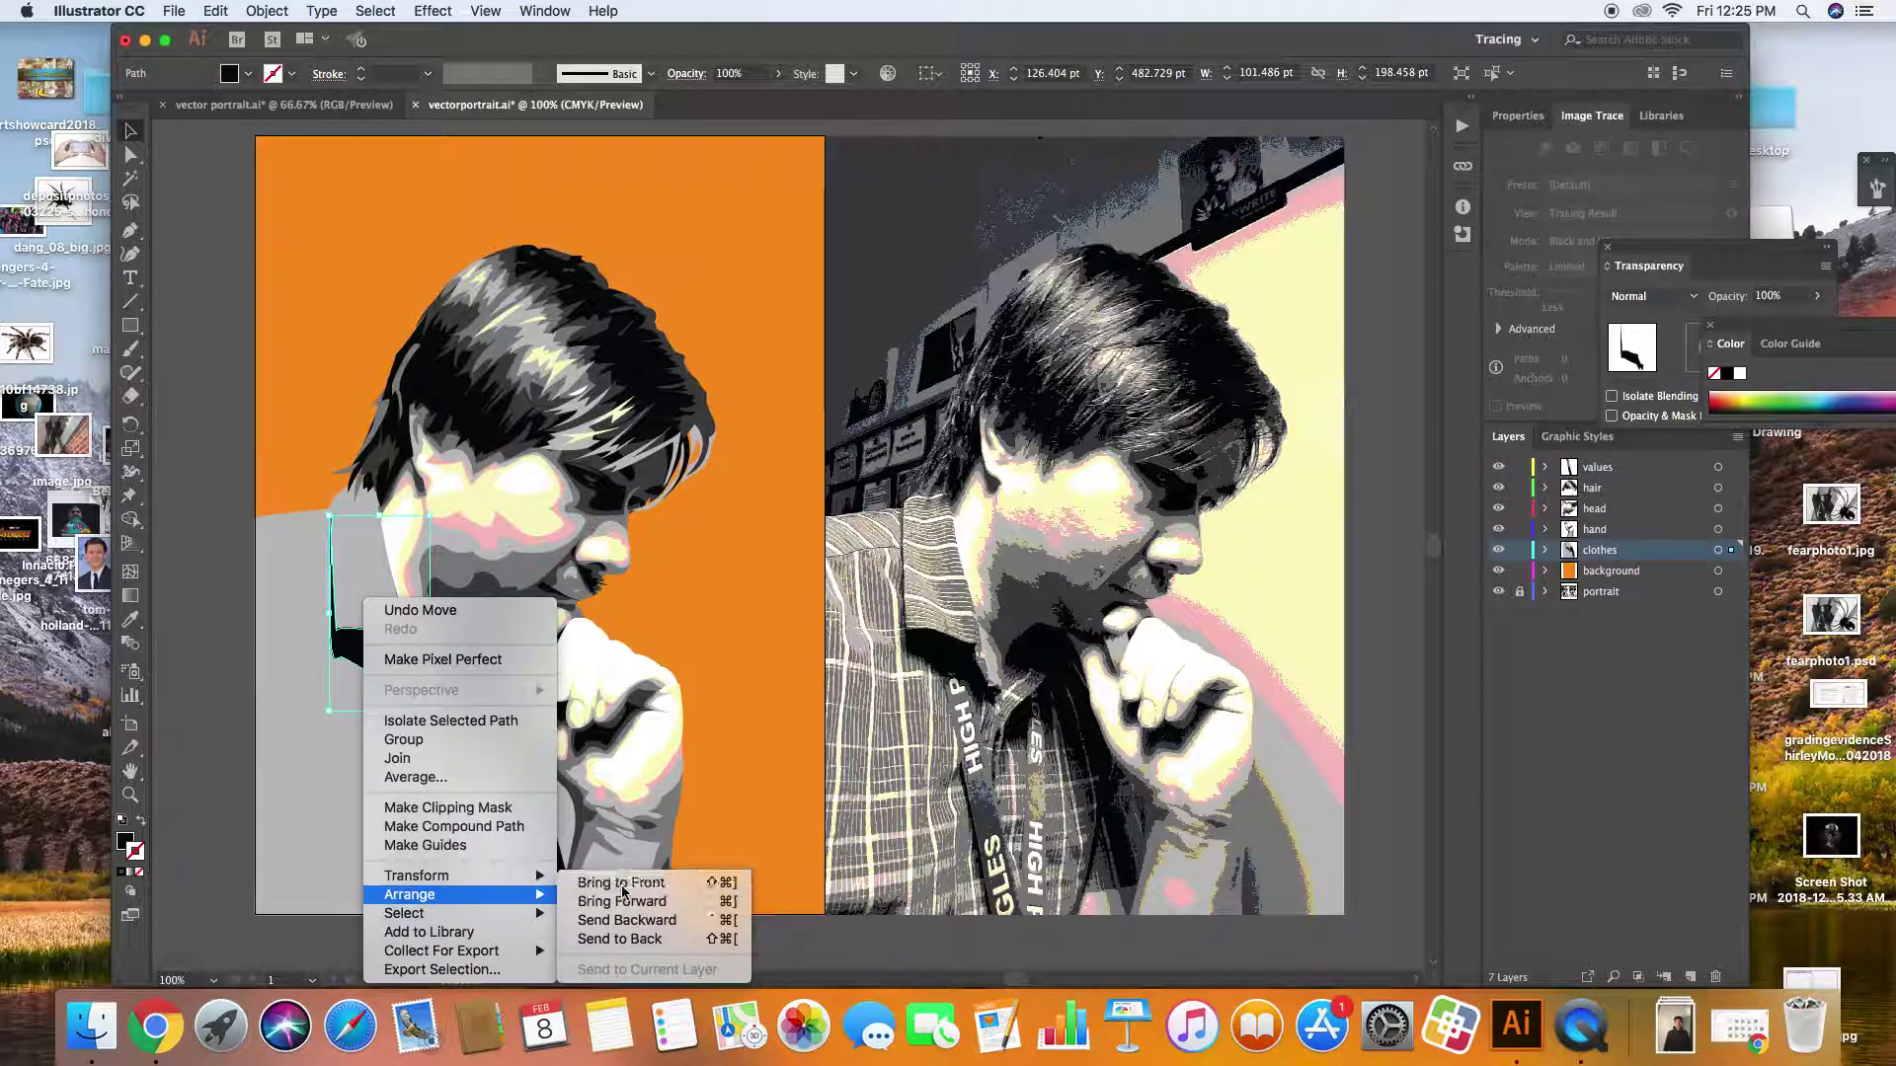
left_click(616, 901)
left_click(230, 765)
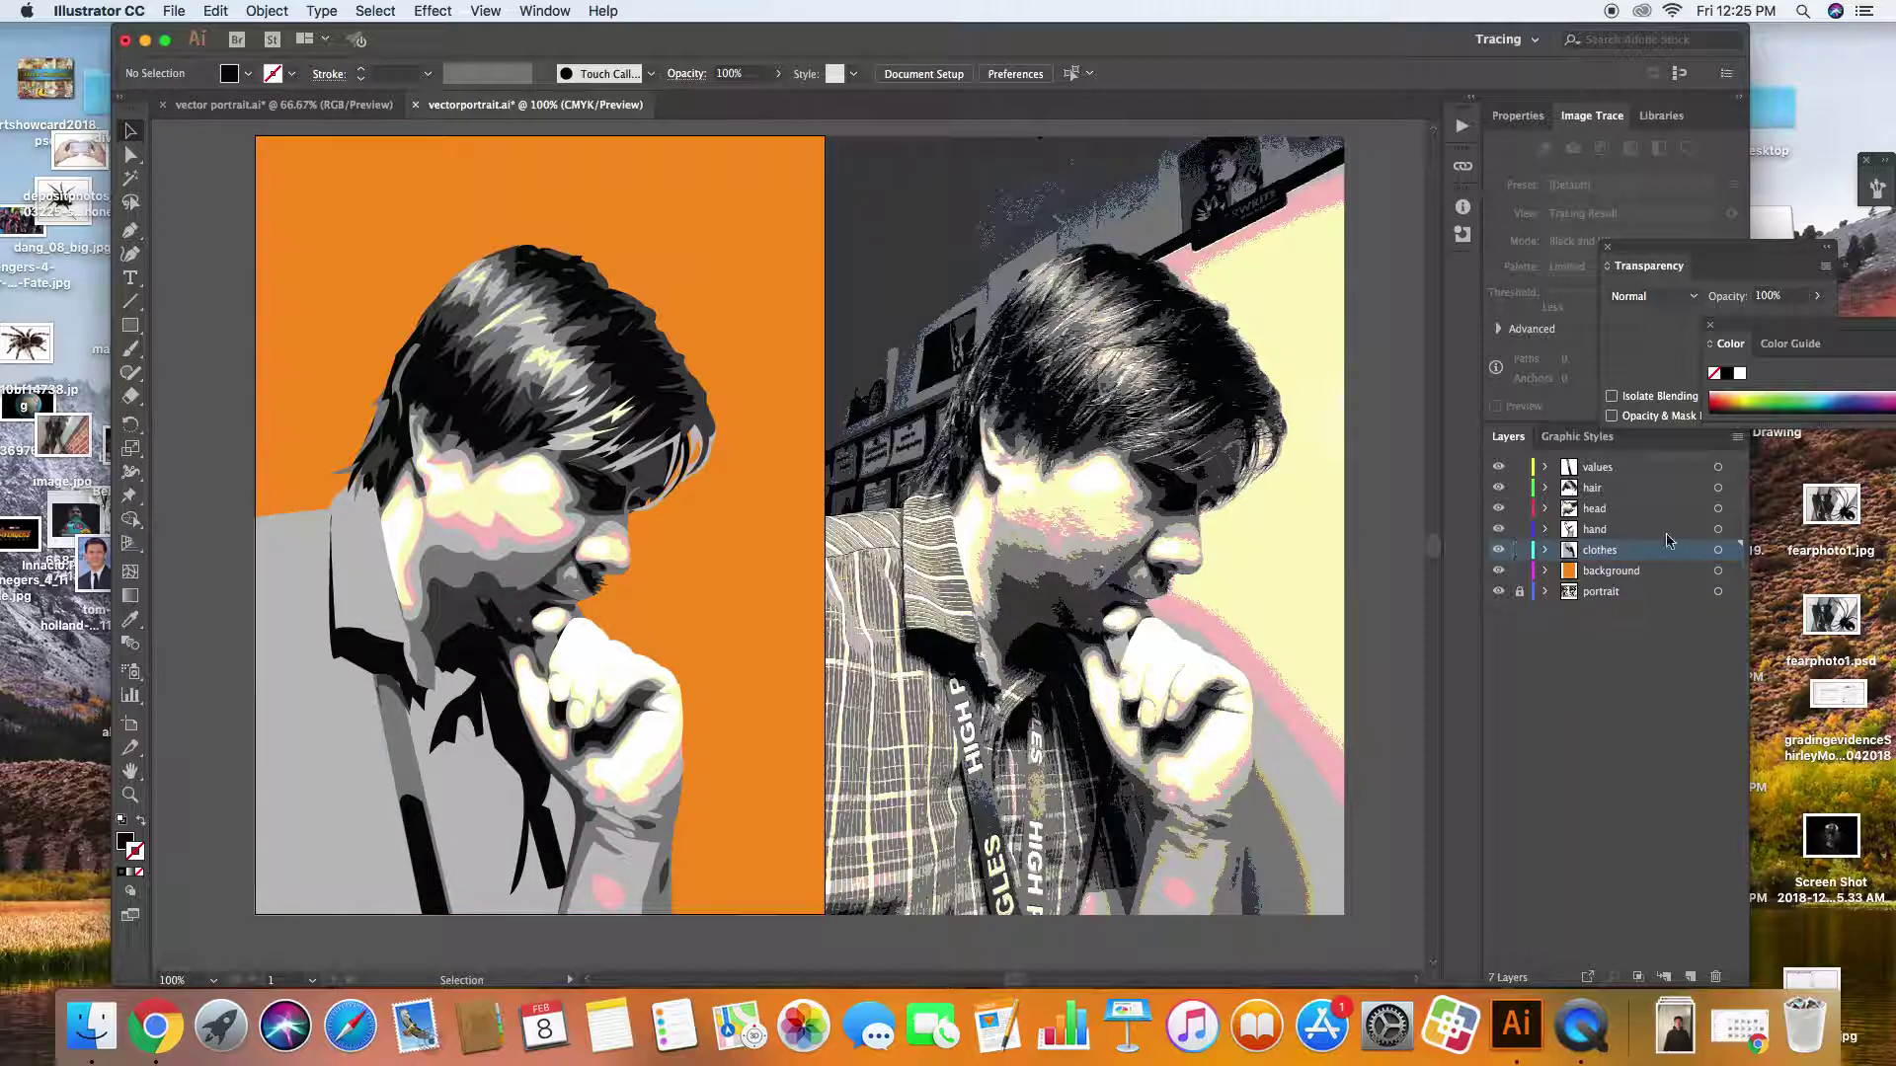
left_click(1573, 470)
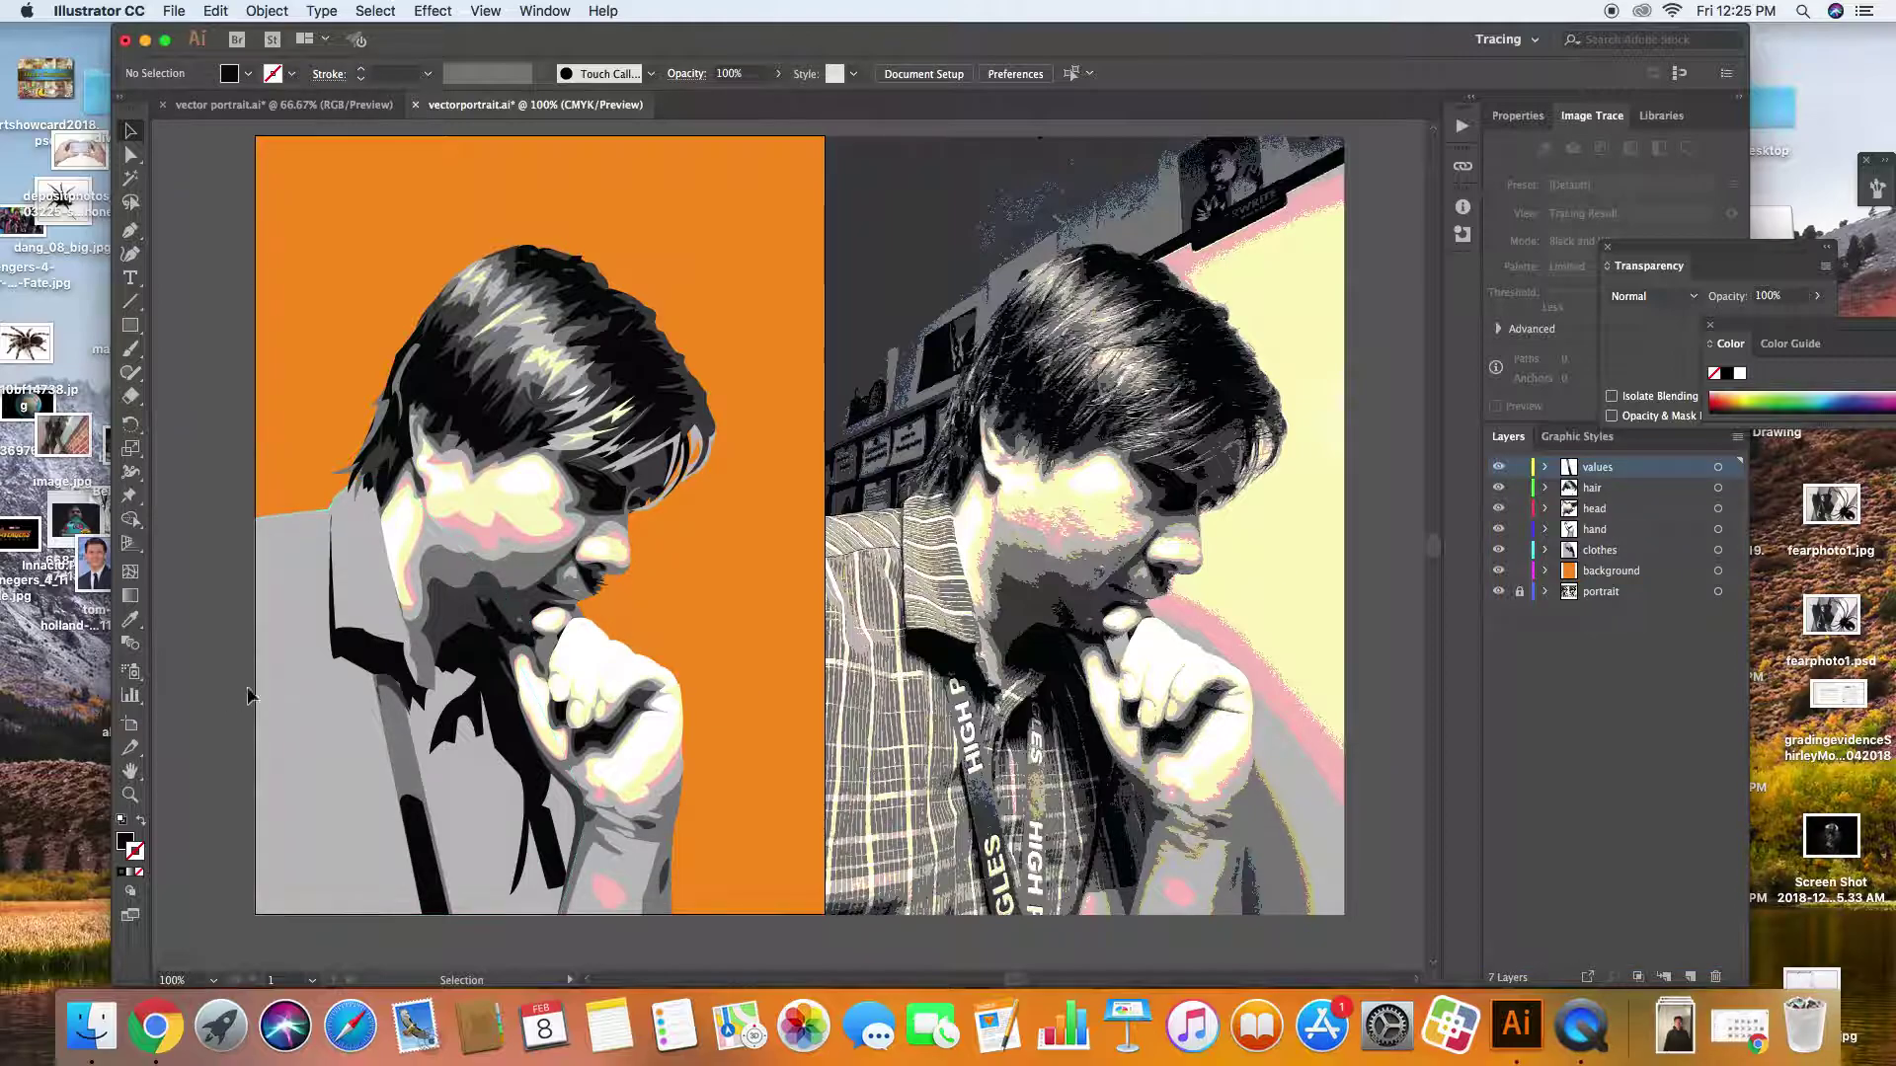
Reshape the strap shadow's anchor points and curve with Direct Selection so it fits the strap's width under the collar
key("super+equal")
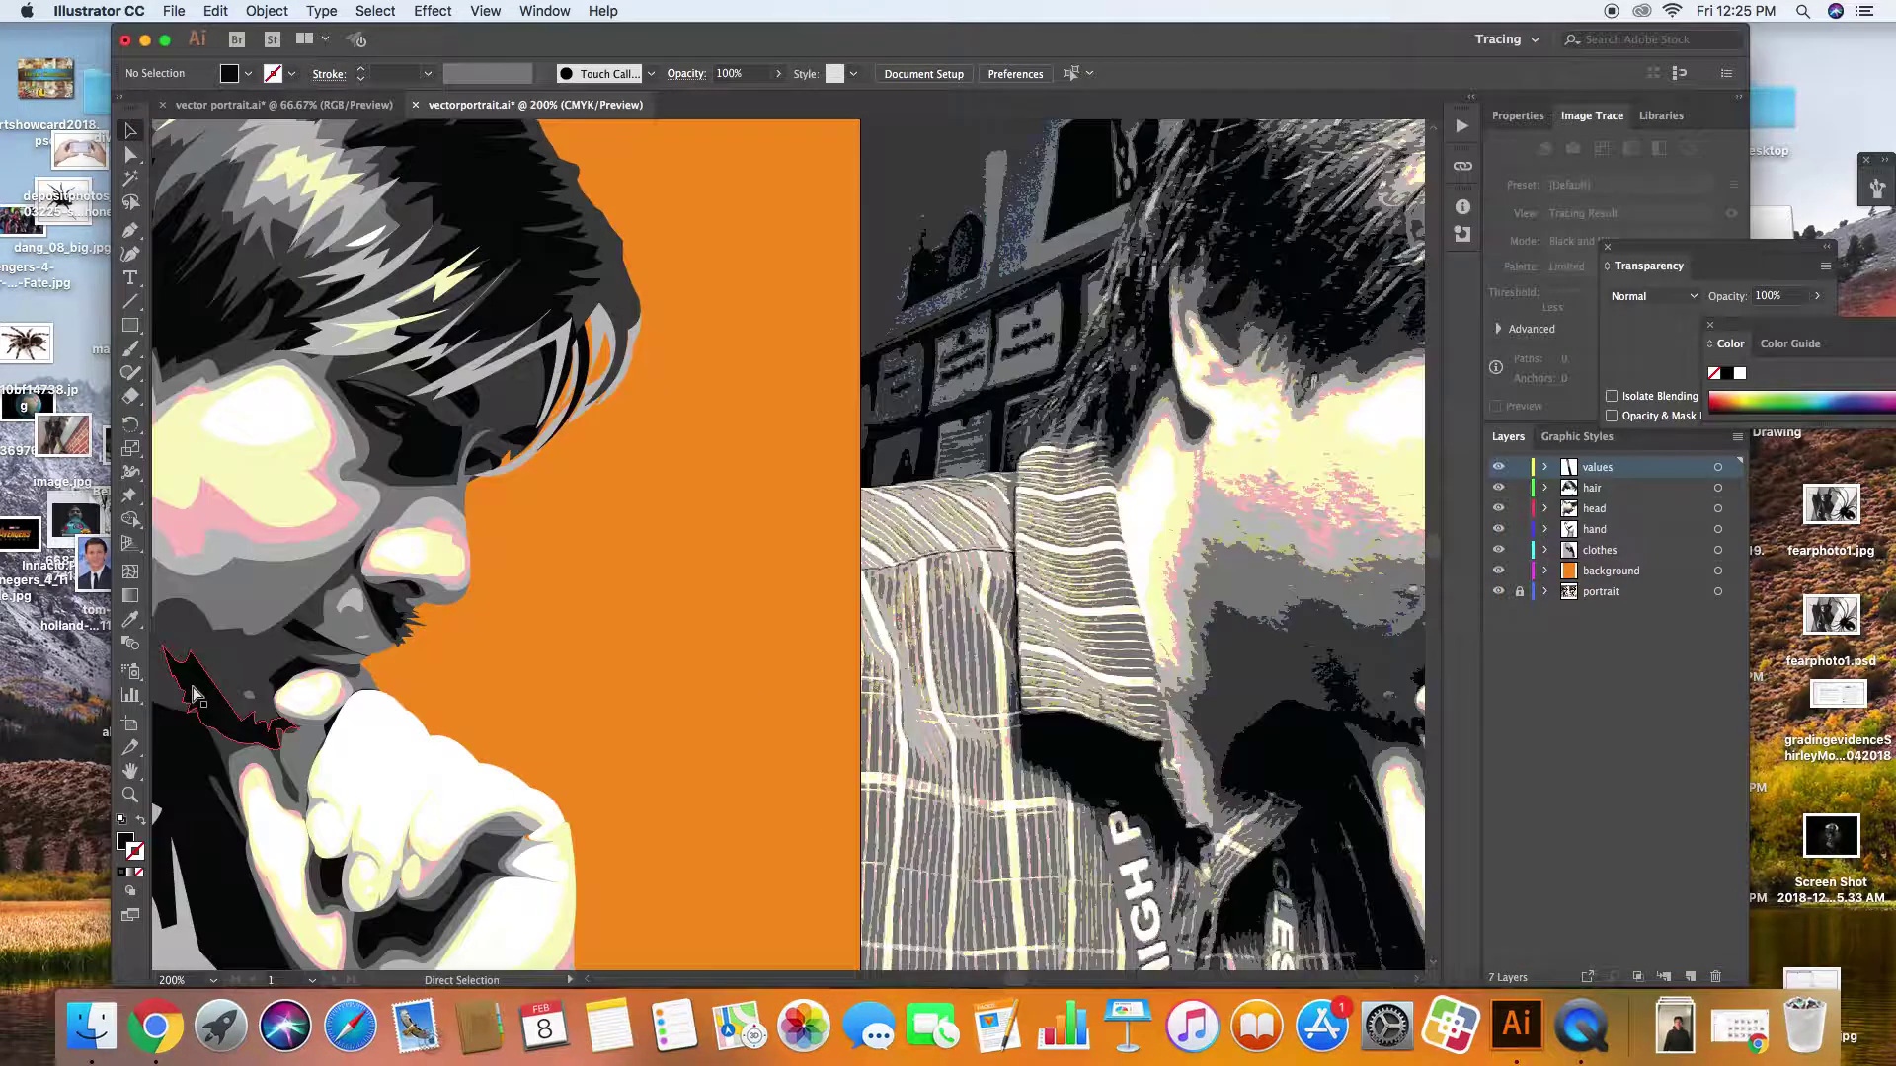
left_click_drag(192, 697, 469, 461)
left_click(130, 154)
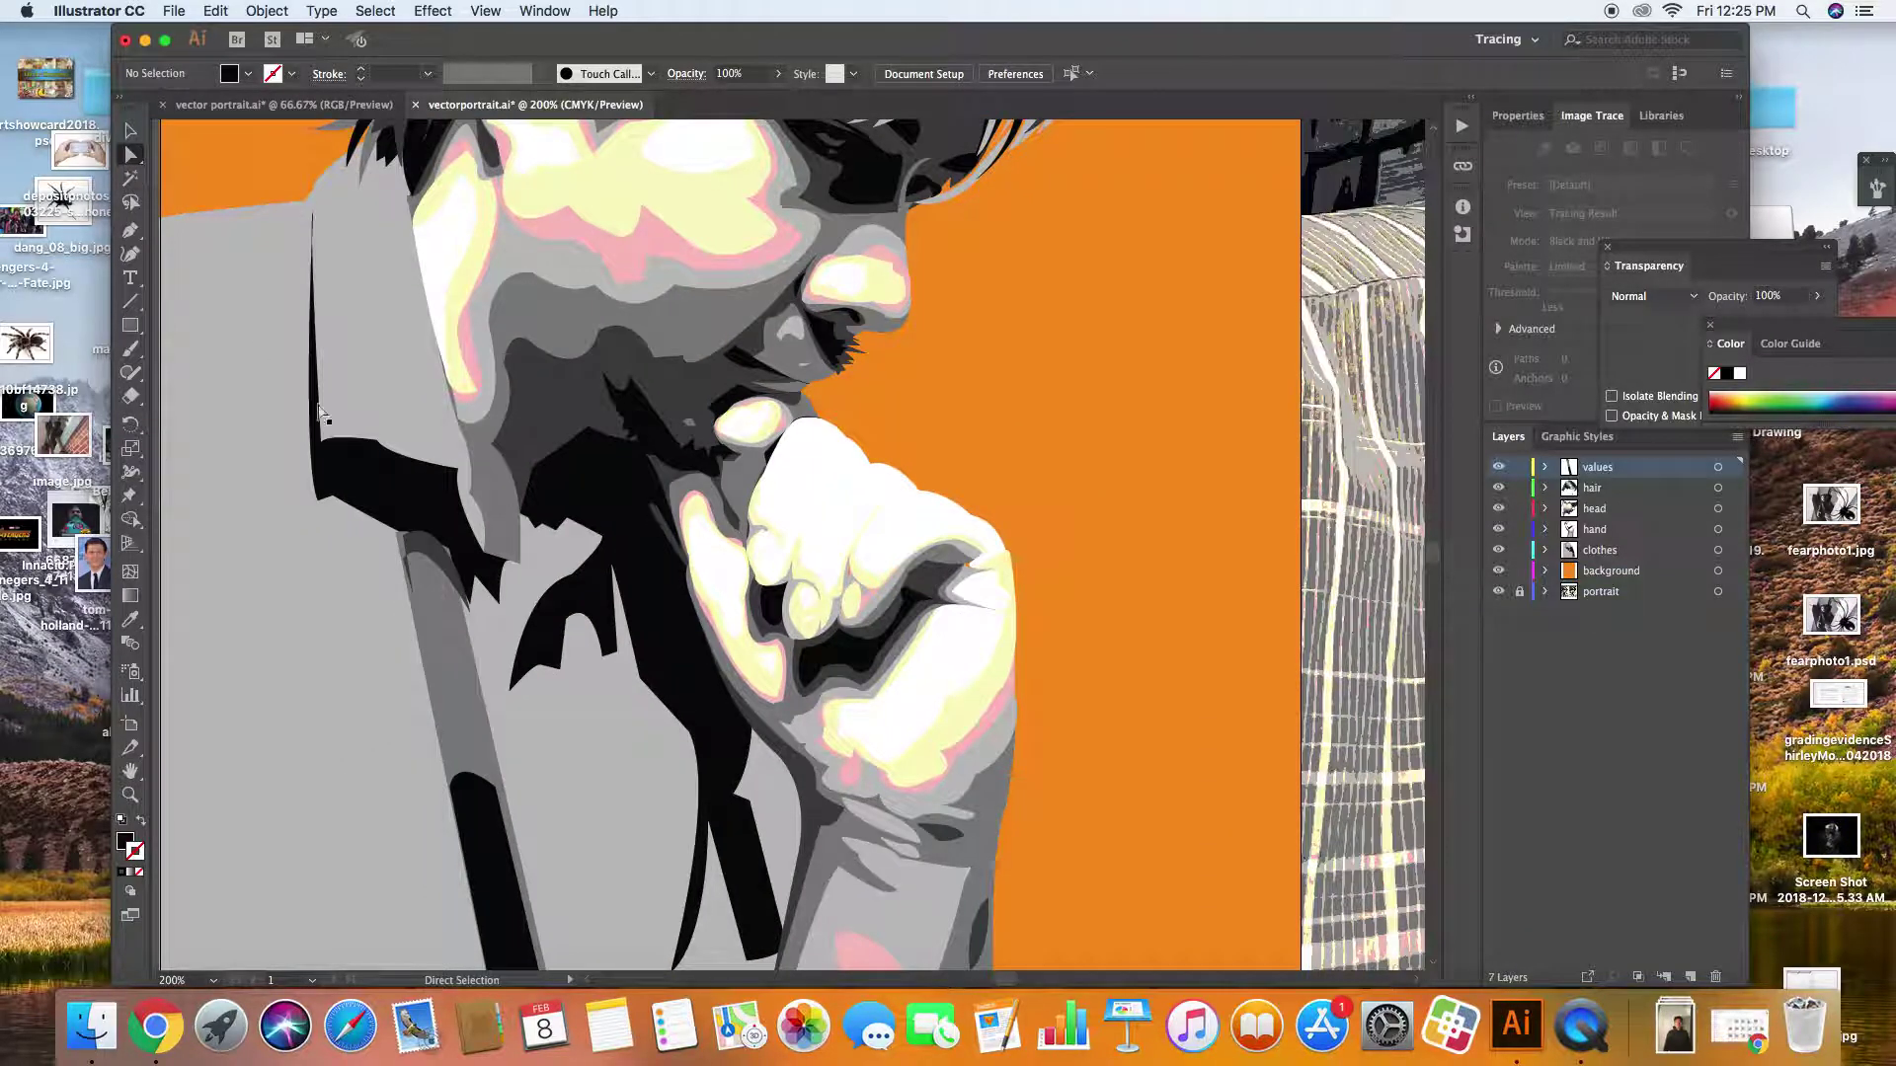
left_click(410, 571)
left_click(408, 560)
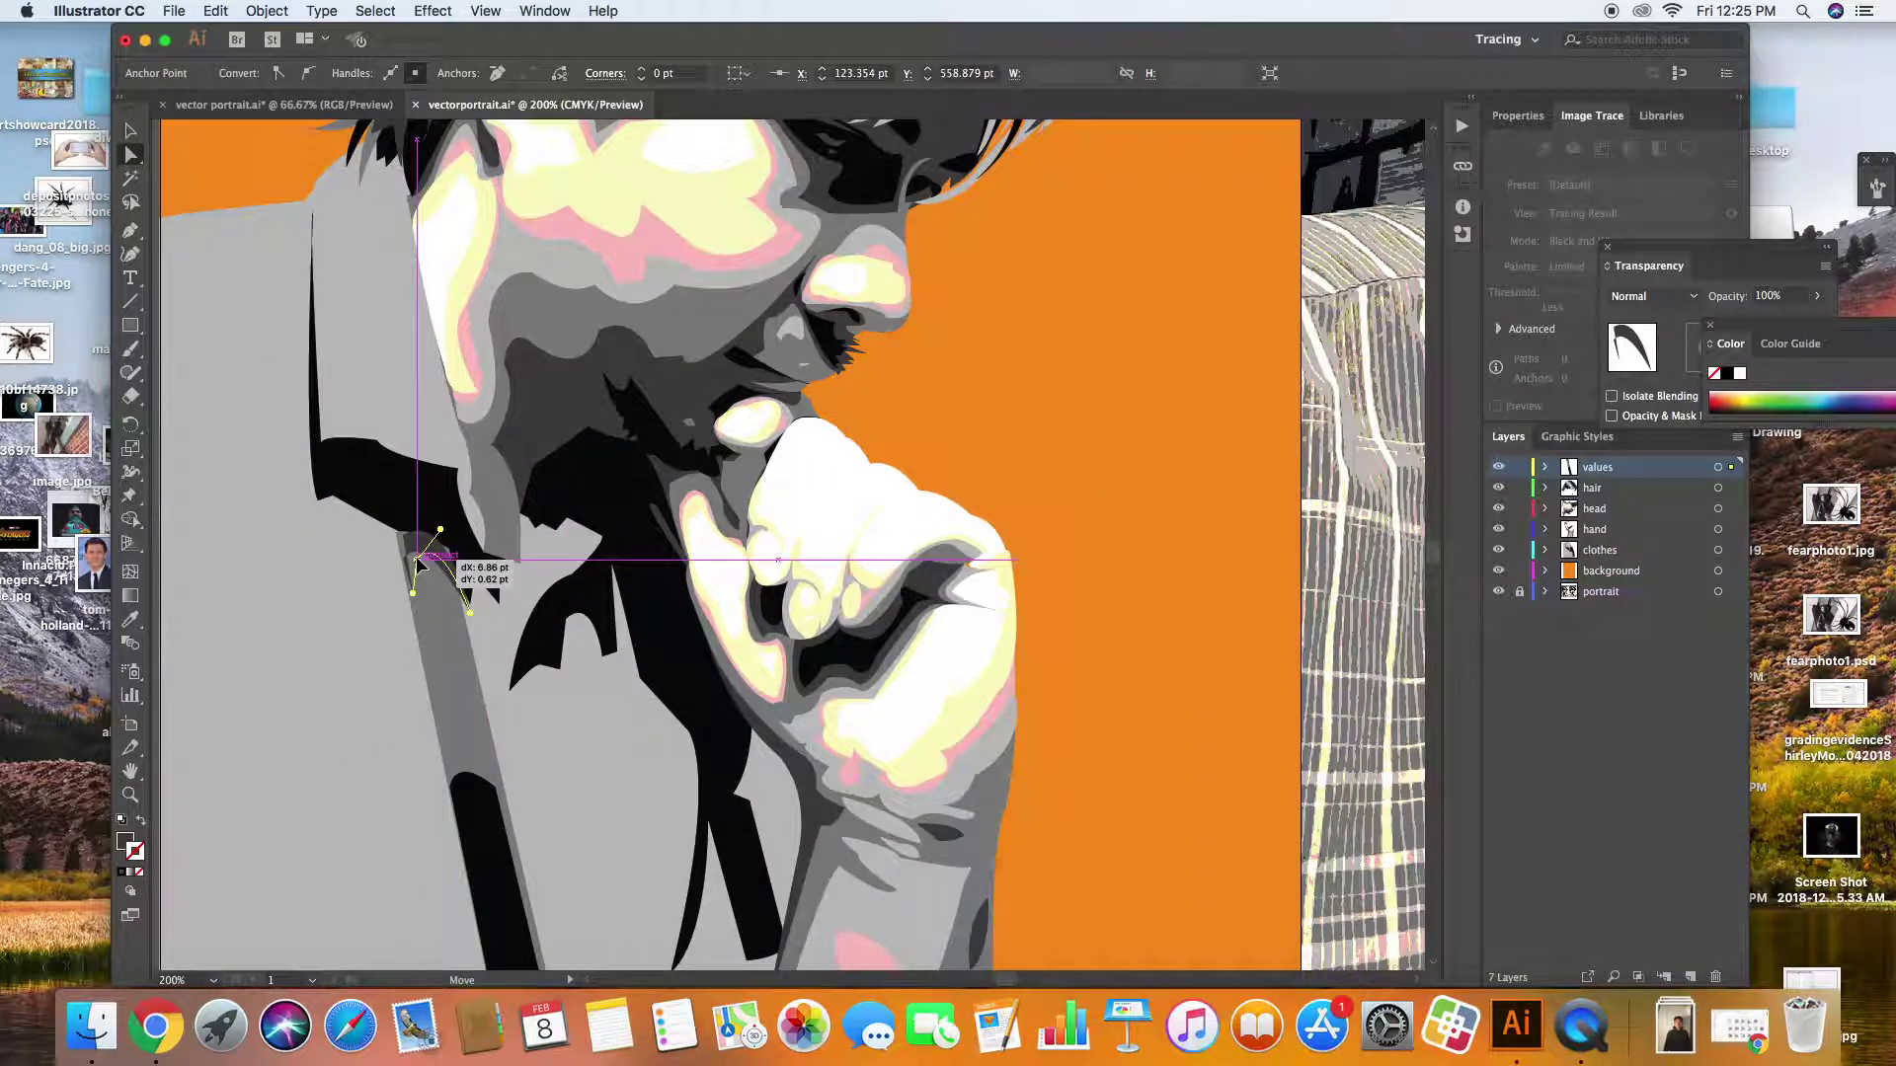
left_click(413, 565)
left_click_drag(412, 564, 451, 498)
left_click(463, 604)
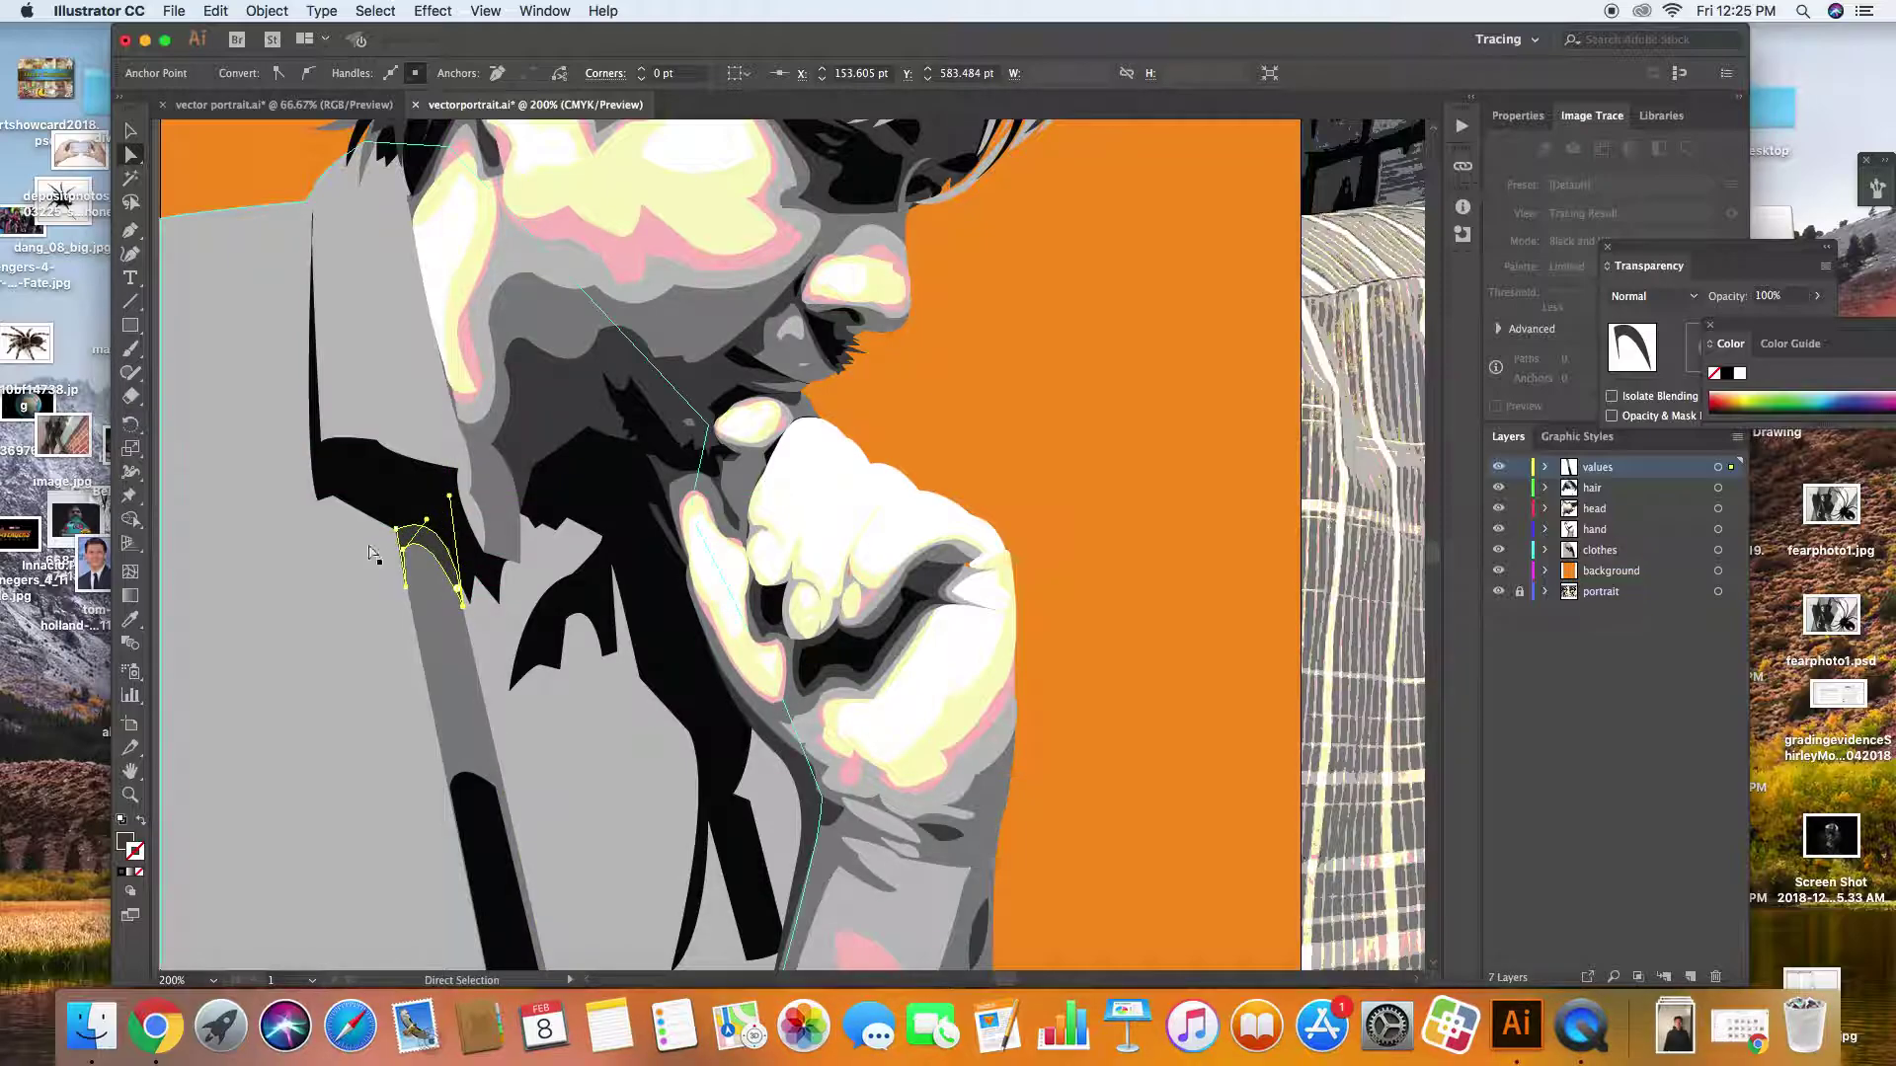
left_click(362, 551)
Deselect the artwork and sample a medium gray with the Eyedropper as the fill for new shapes
key("super+minus")
key("super+minus")
key("super+minus")
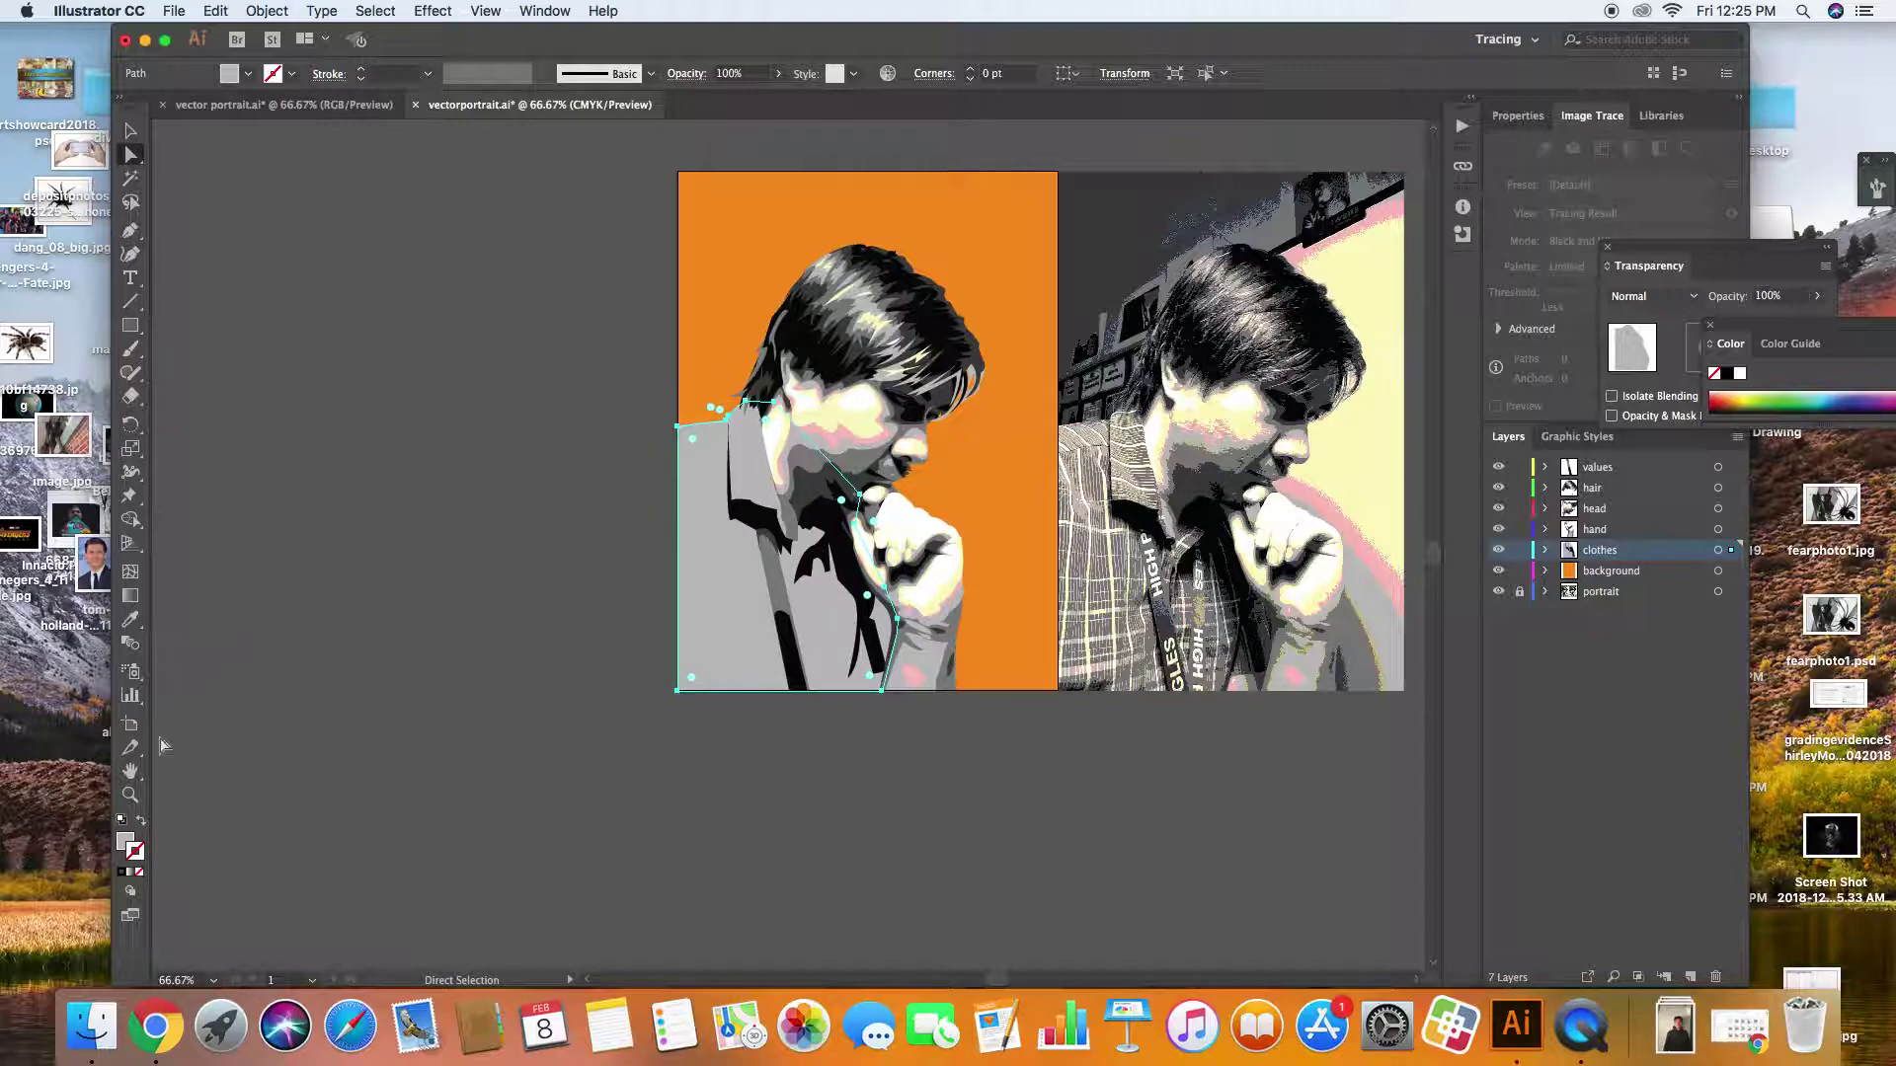
left_click(130, 771)
left_click_drag(401, 731, 130, 768)
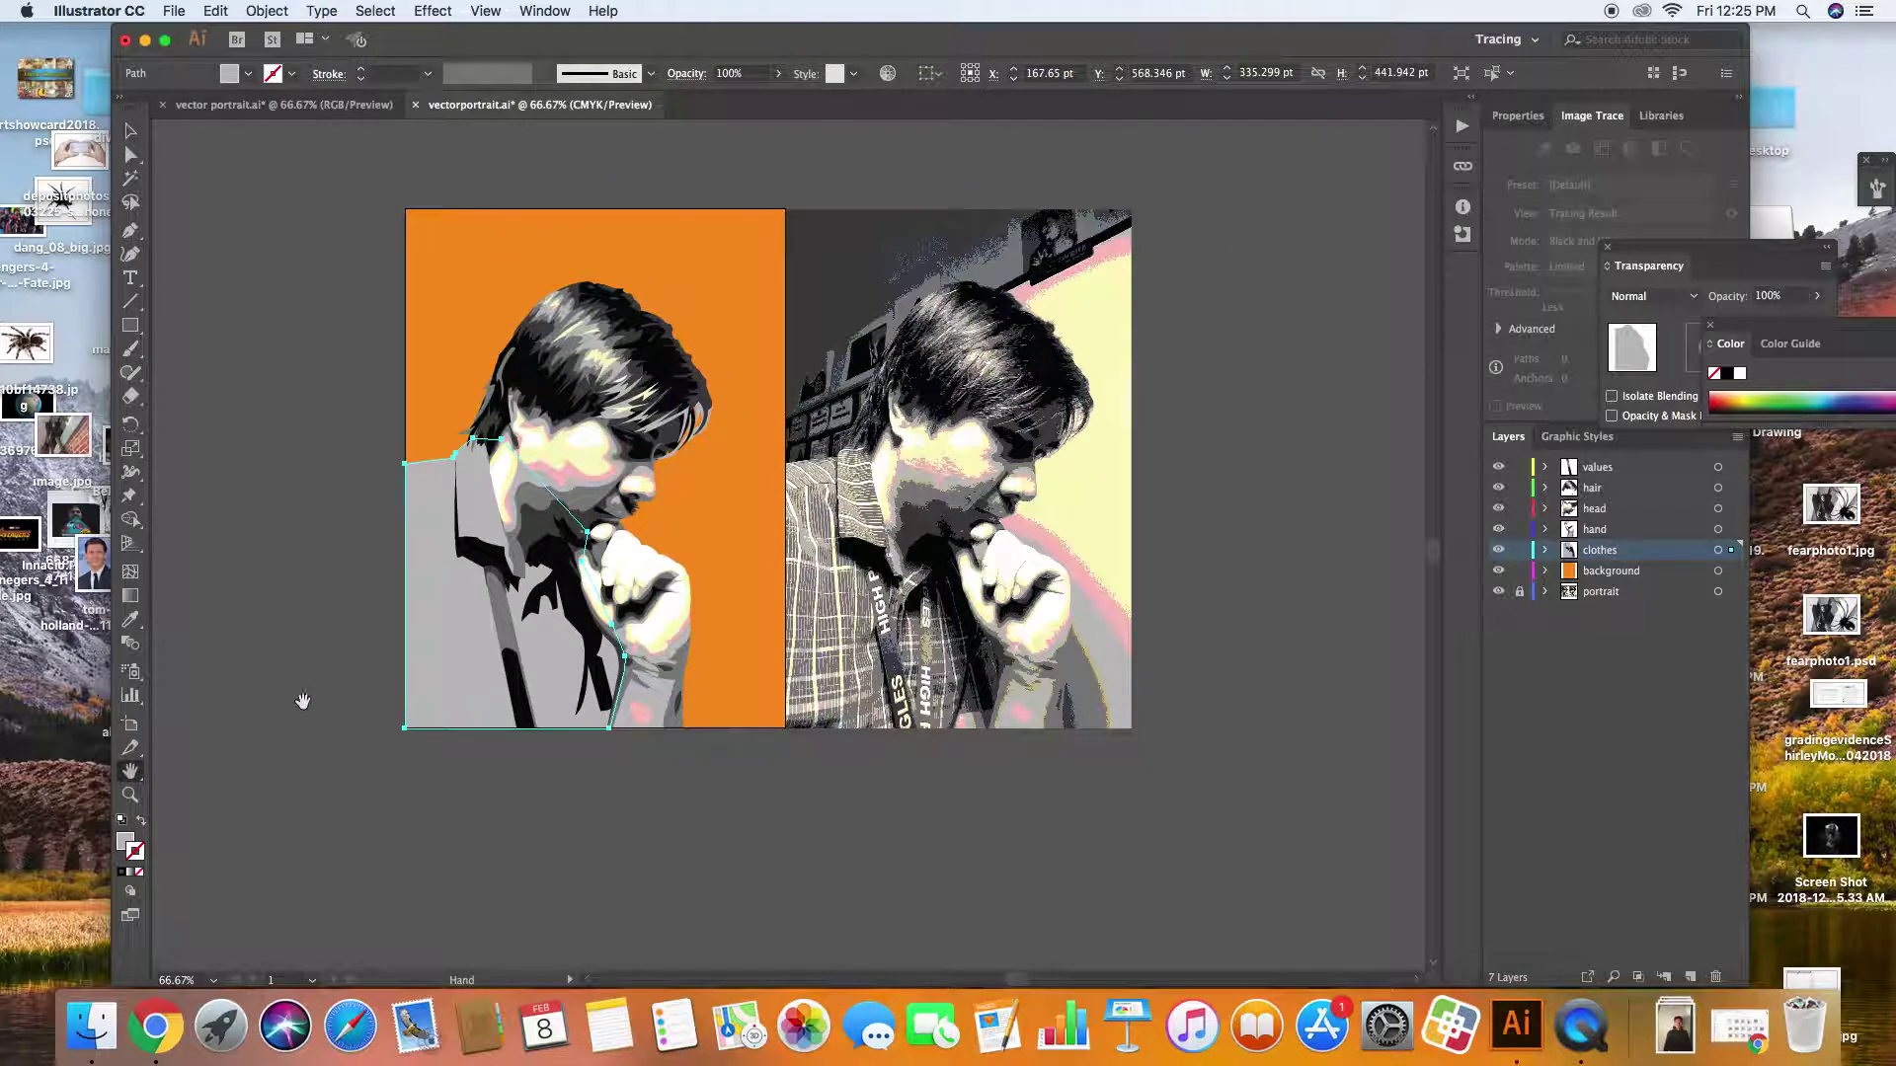
left_click(240, 286)
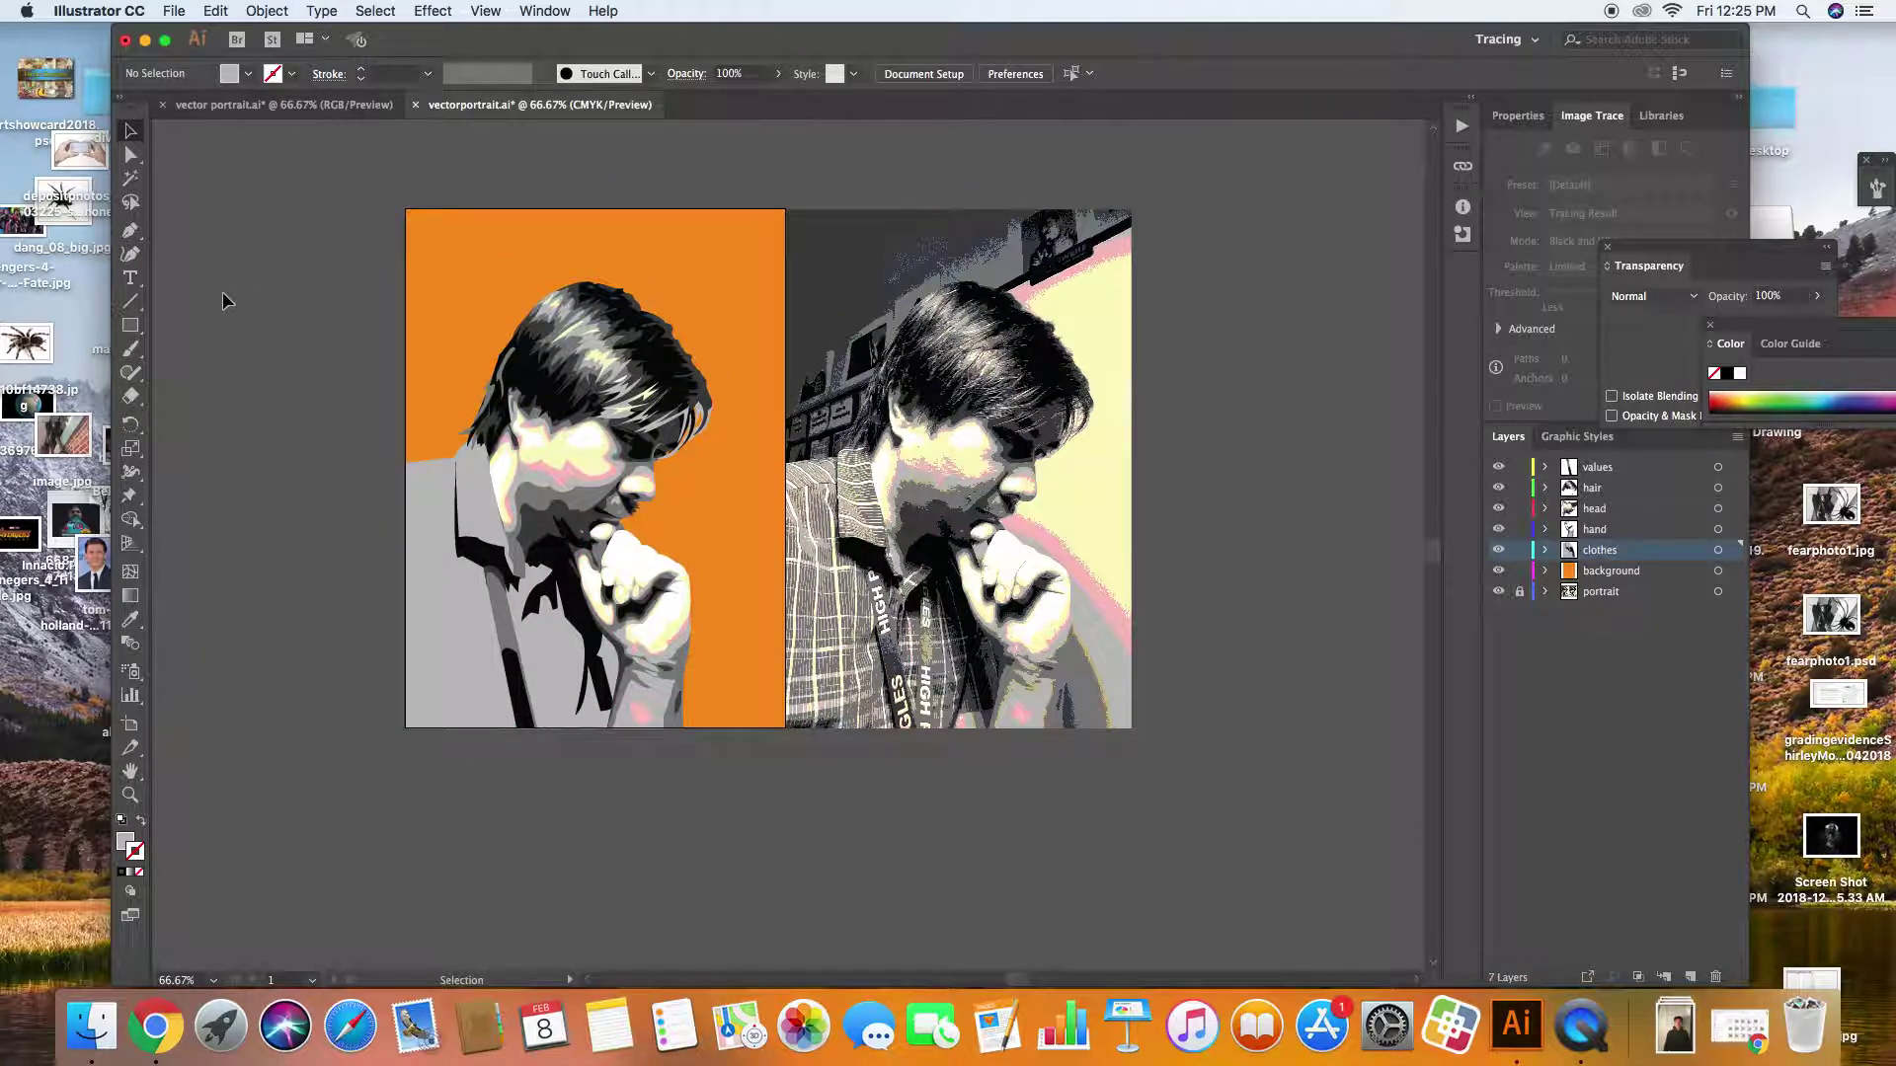
key("super+1")
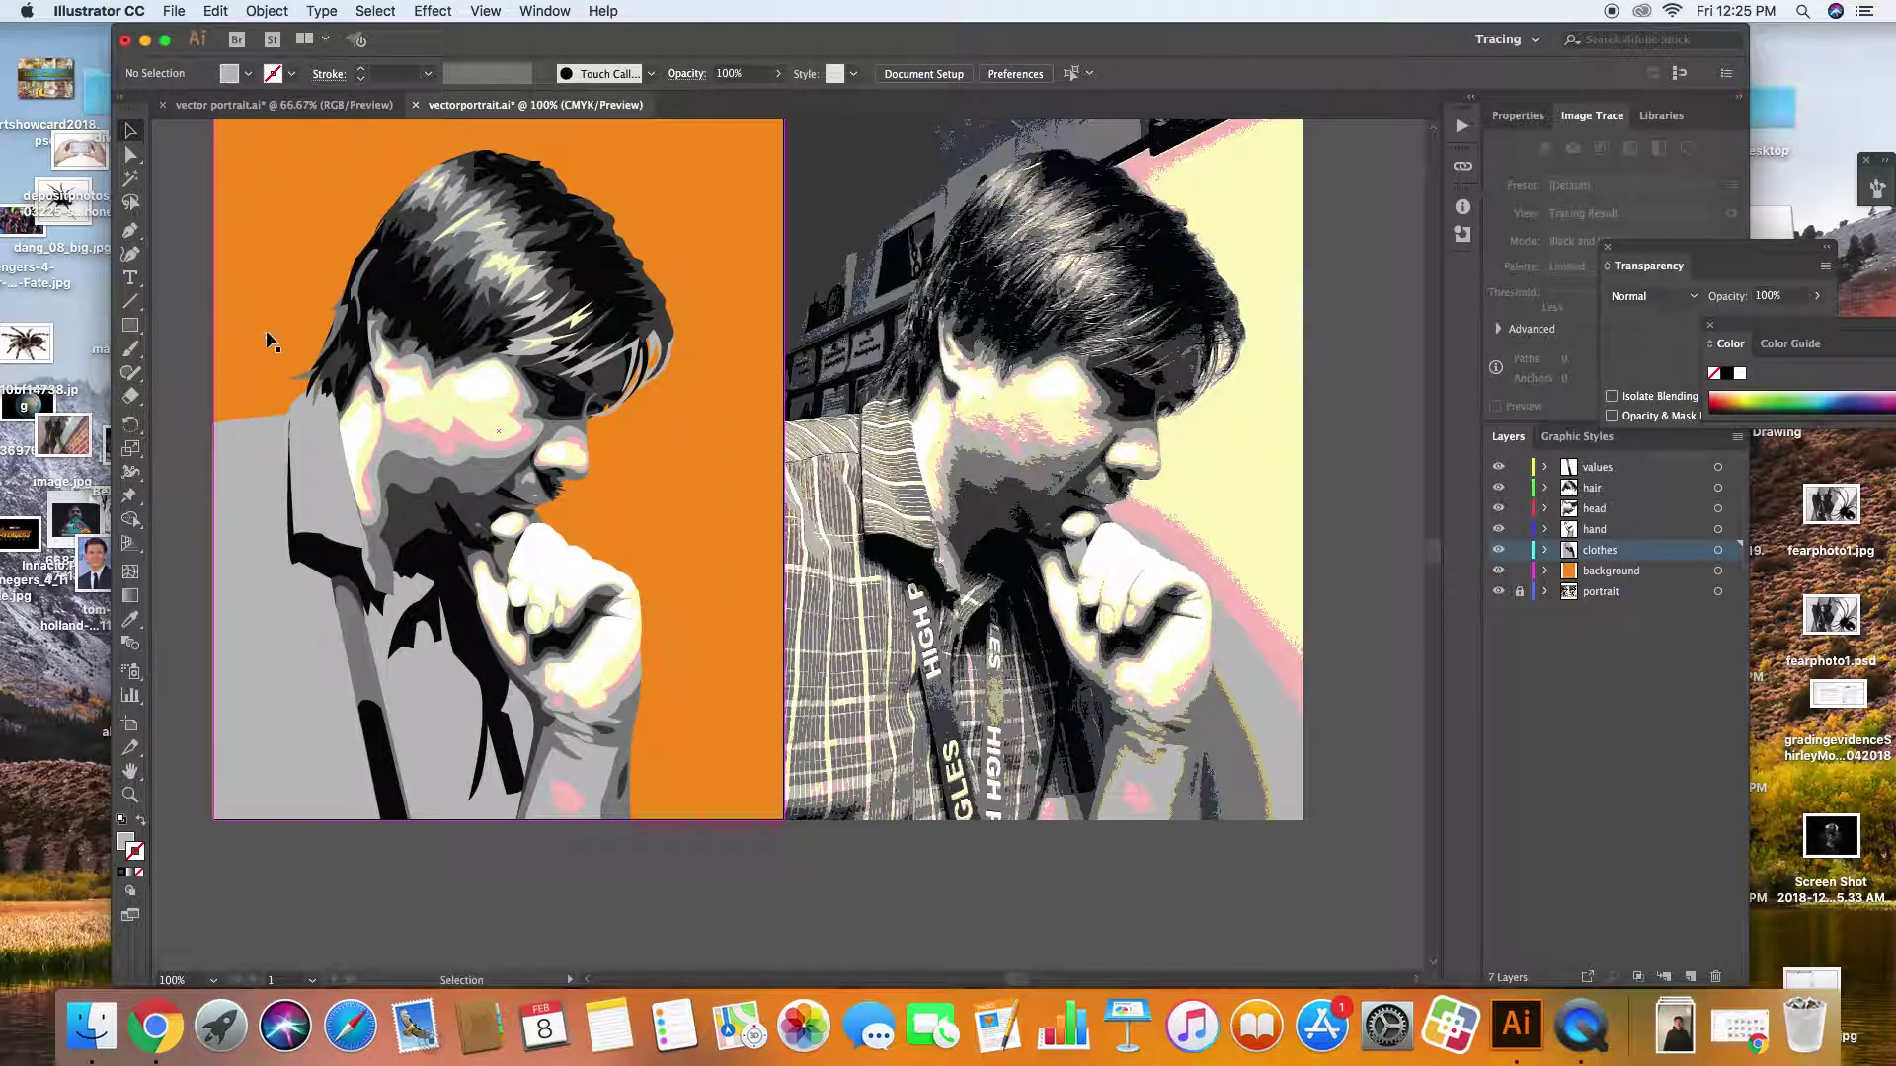
left_click(138, 617)
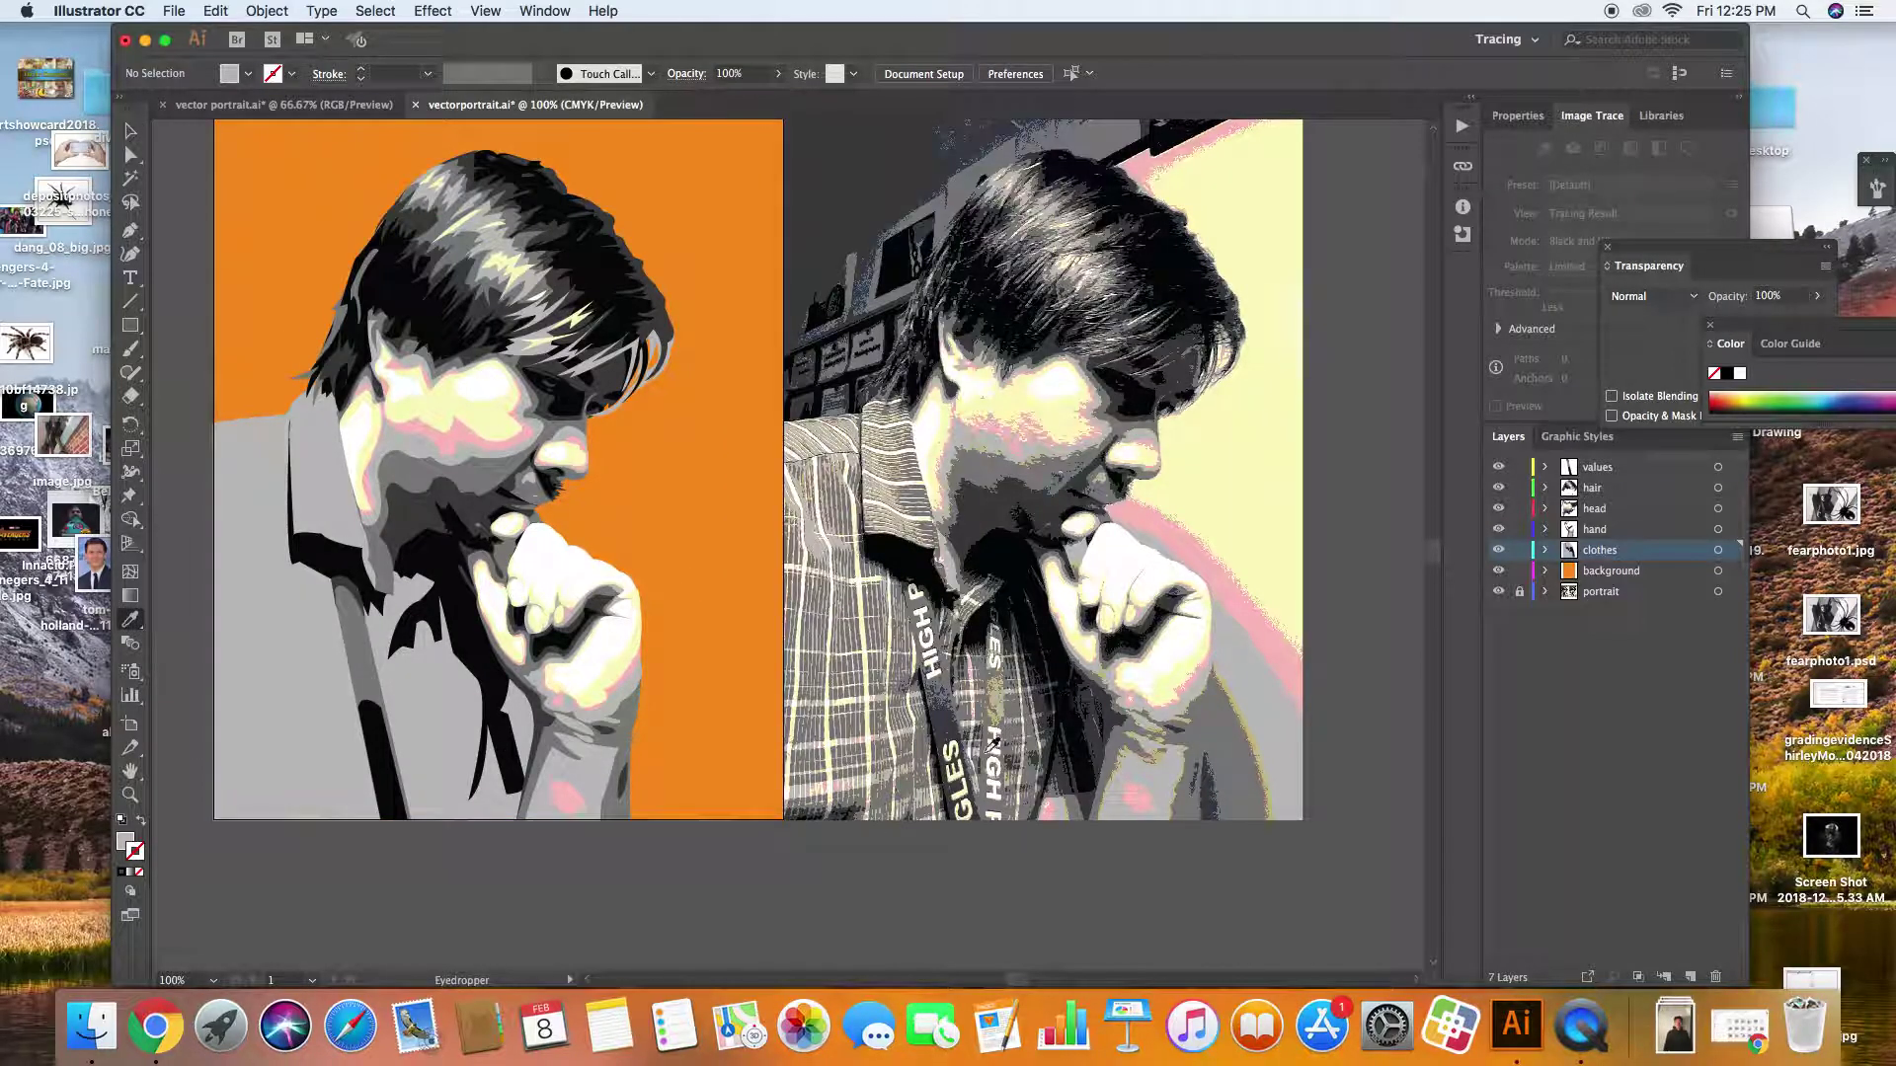
key("p")
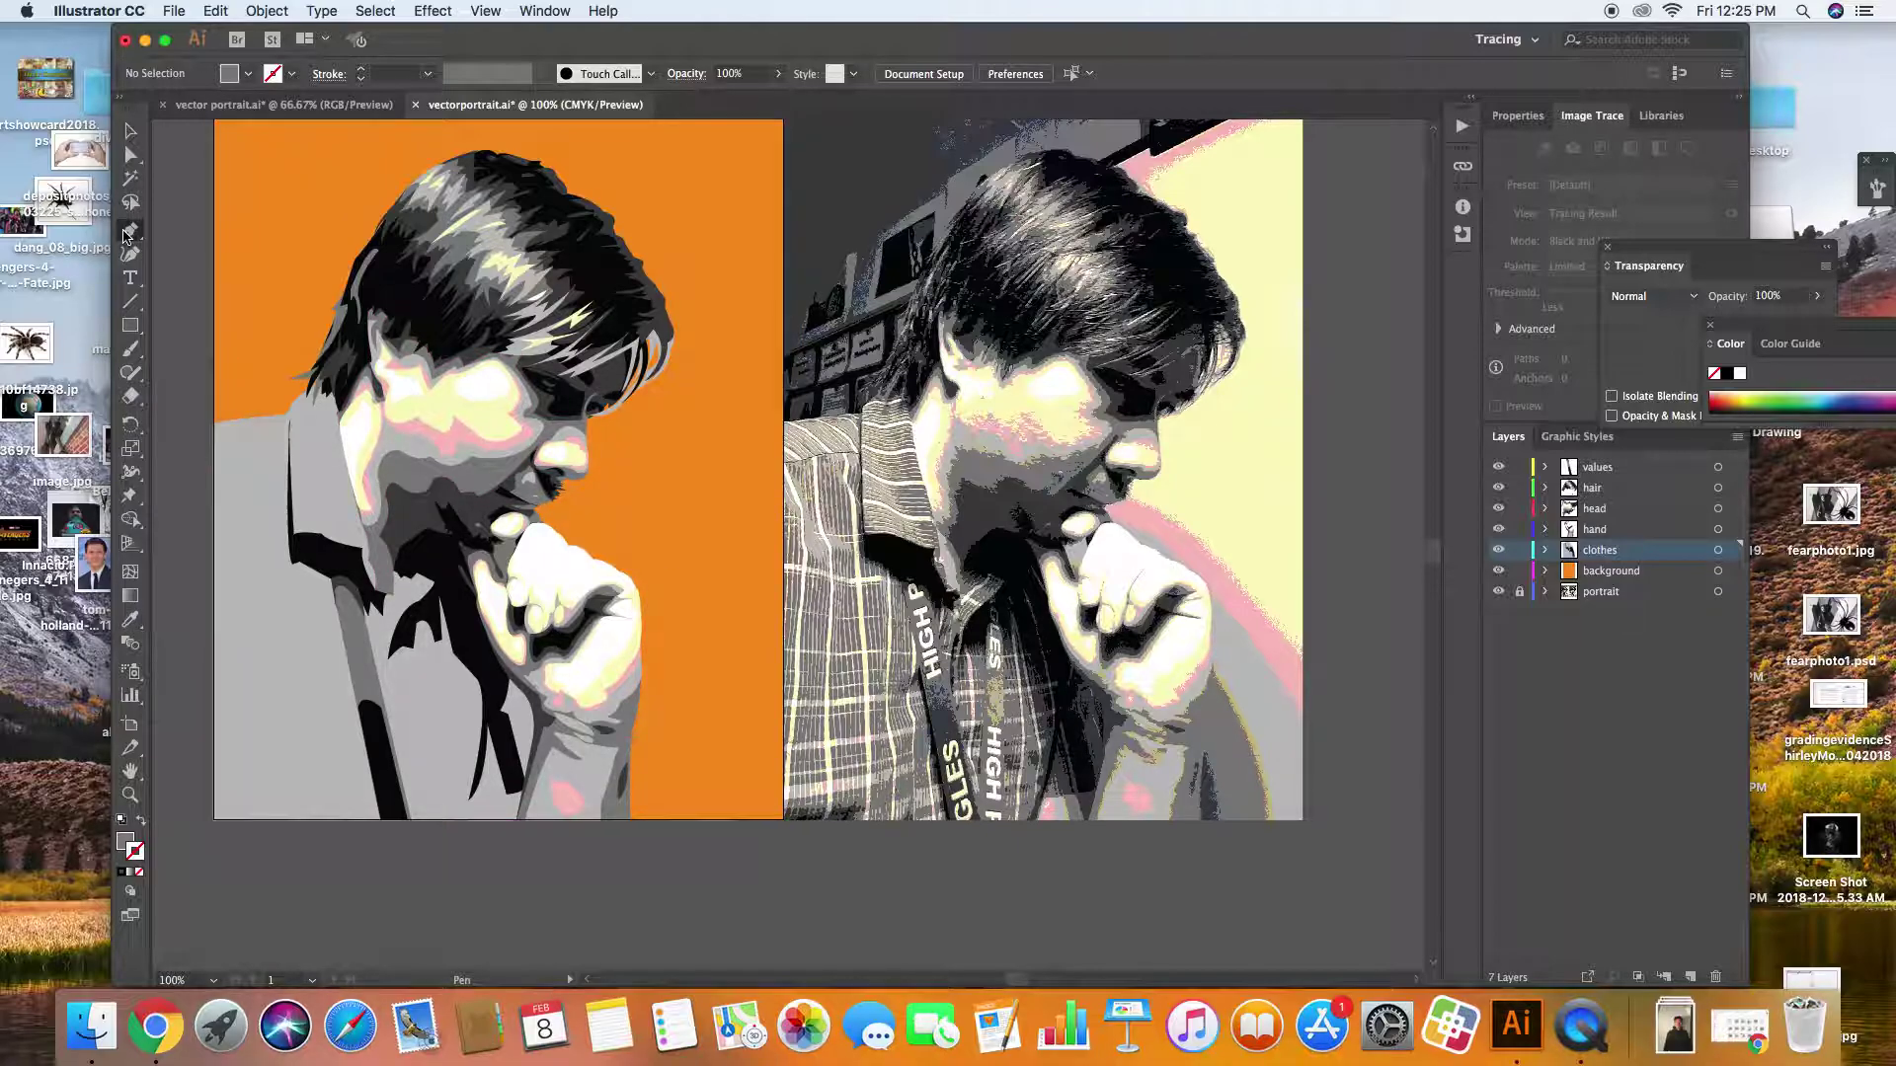
Trace the photo copy's second lanyard strap as a closed Pen shape with a rounded upper end, about 29 by 202 pt
left_click(979, 820)
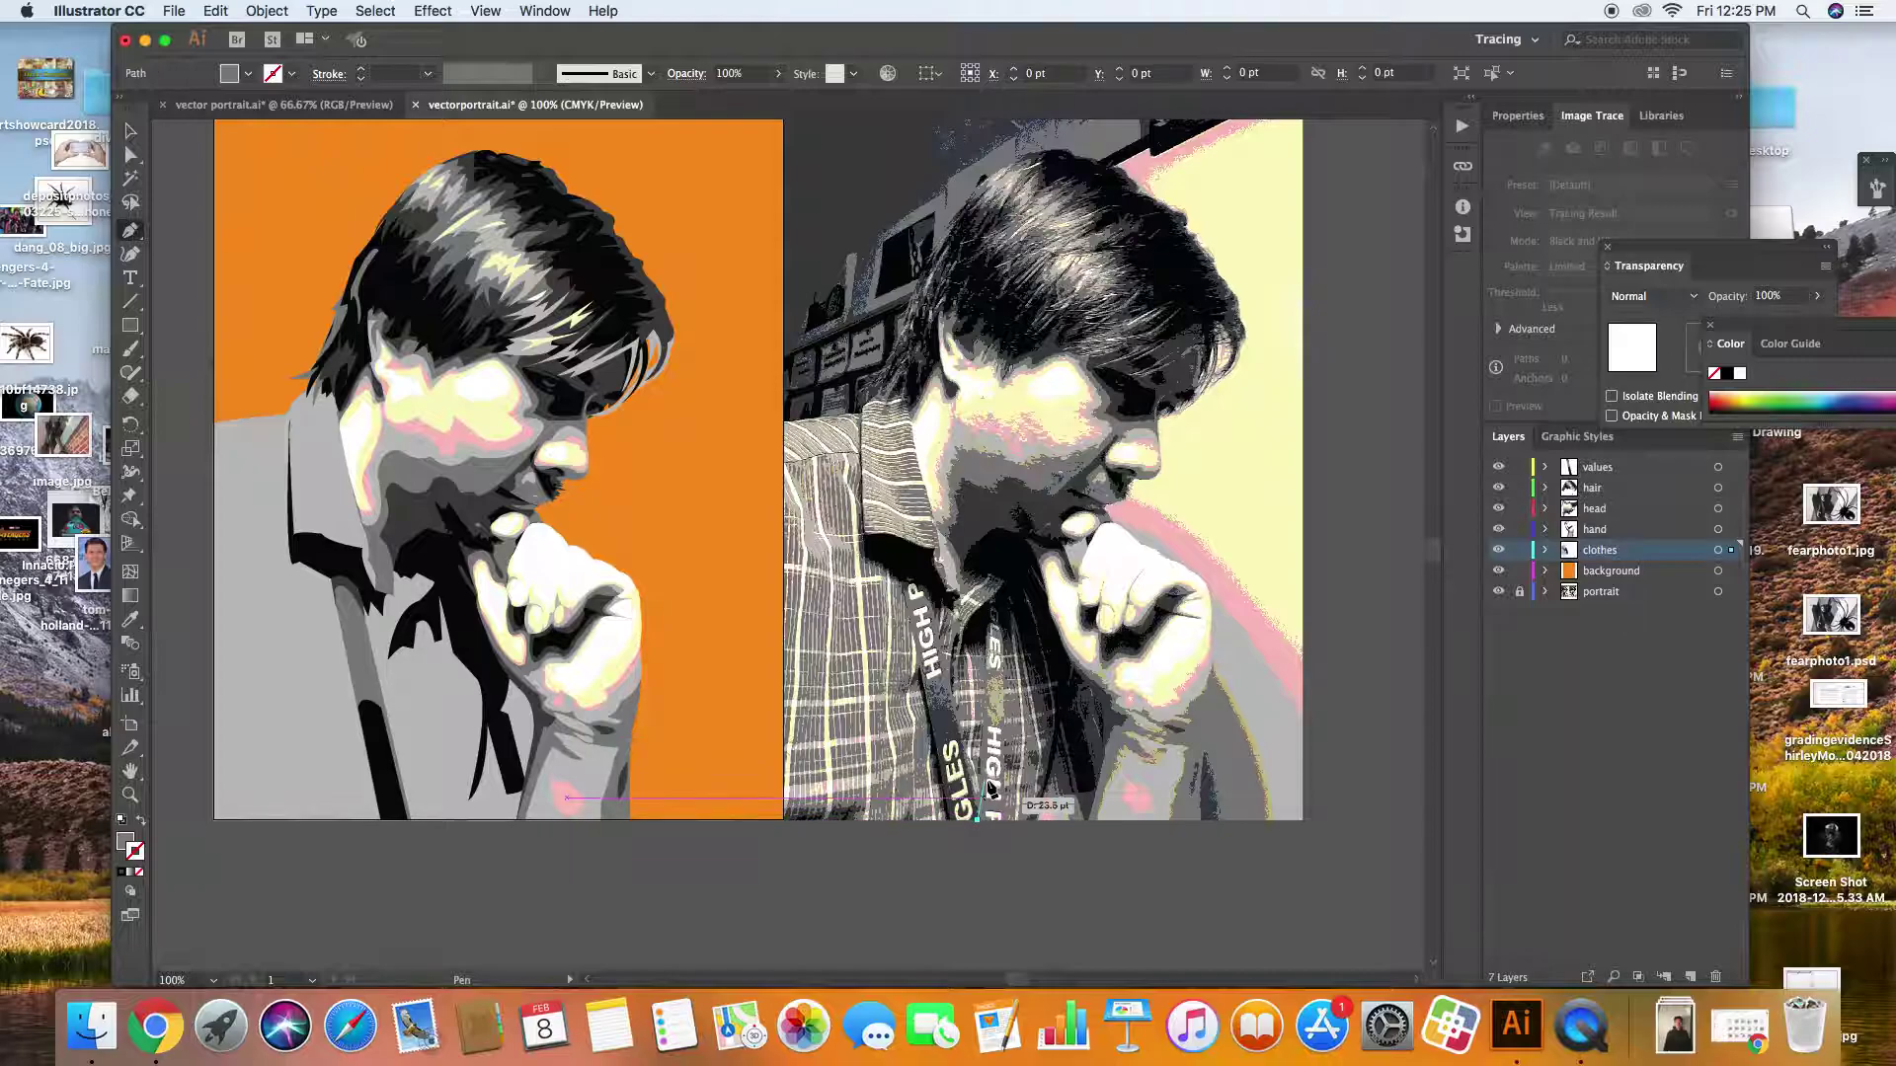
left_click(987, 635)
left_click_drag(1014, 662, 1017, 660)
left_click(1006, 819)
left_click(978, 820)
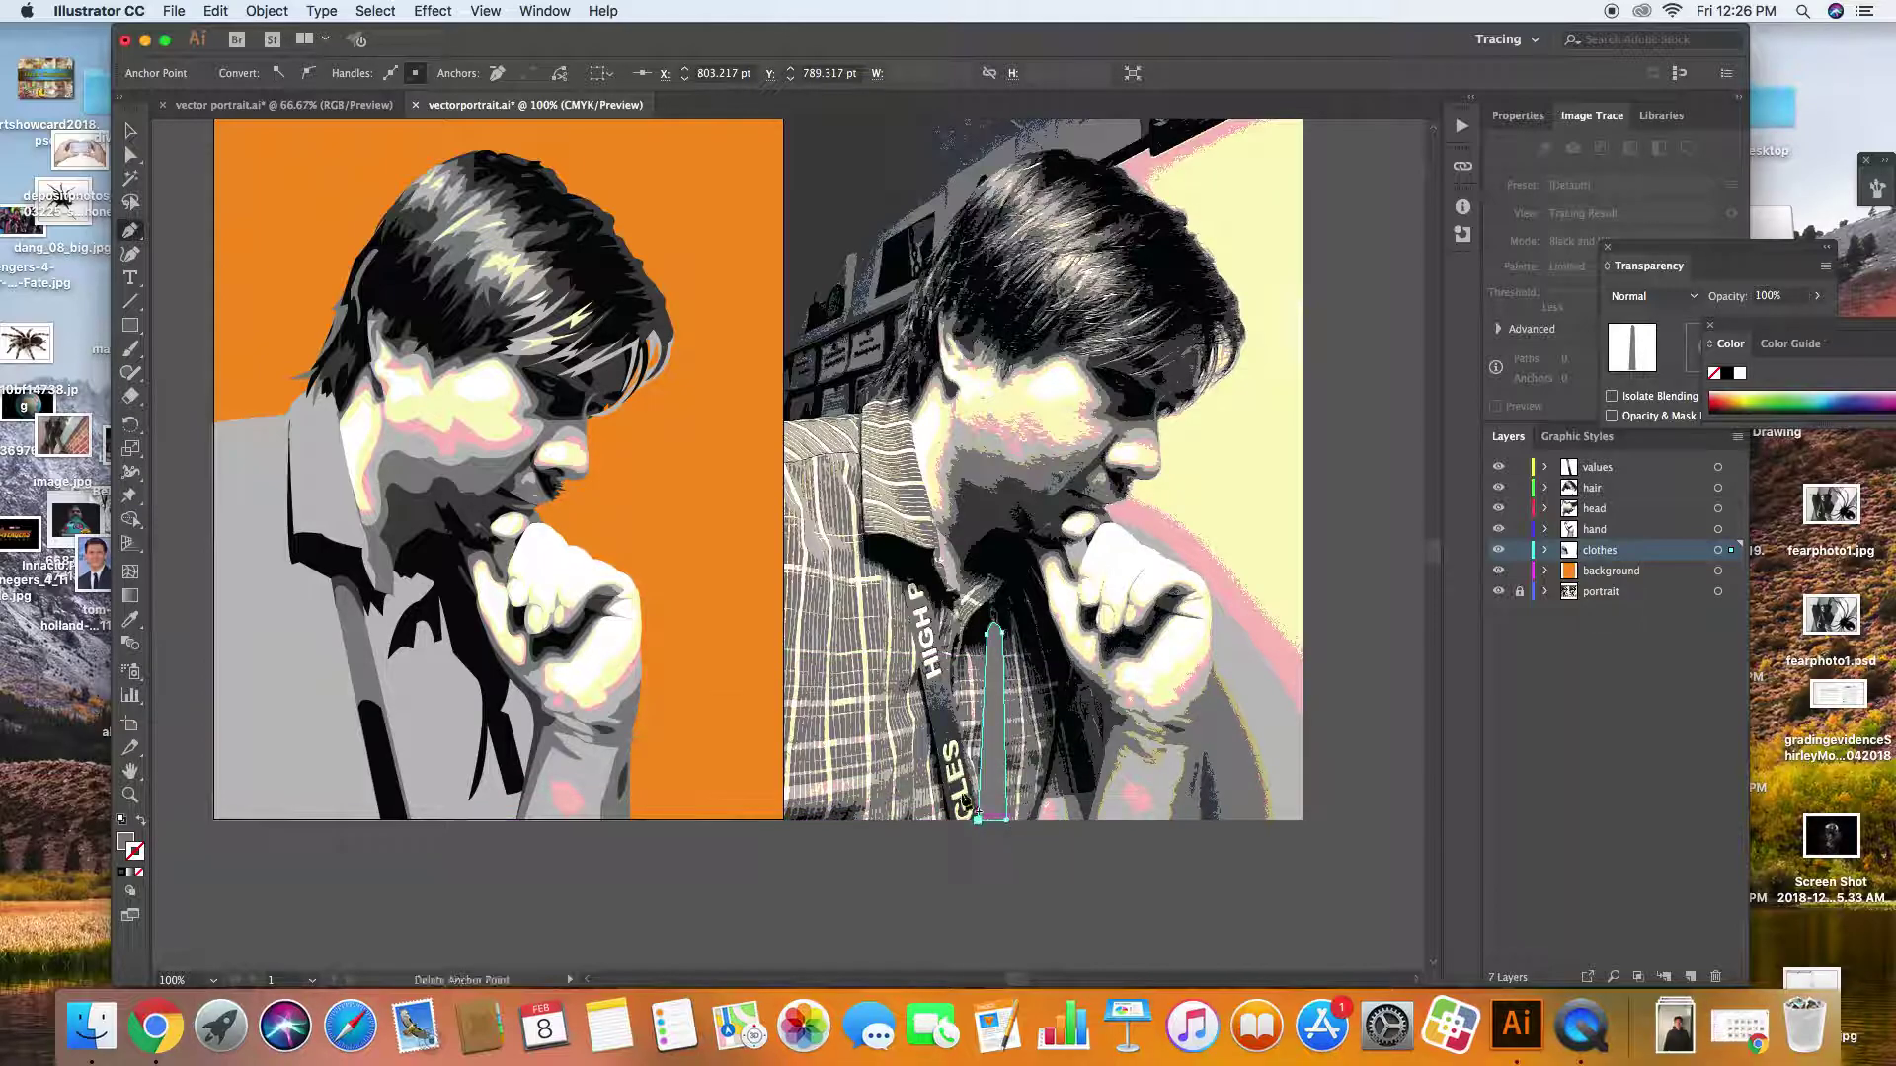
Move the gray second strap onto the portrait's shirt, ending at the artboard's lower edge, and deselect it
left_click(129, 130)
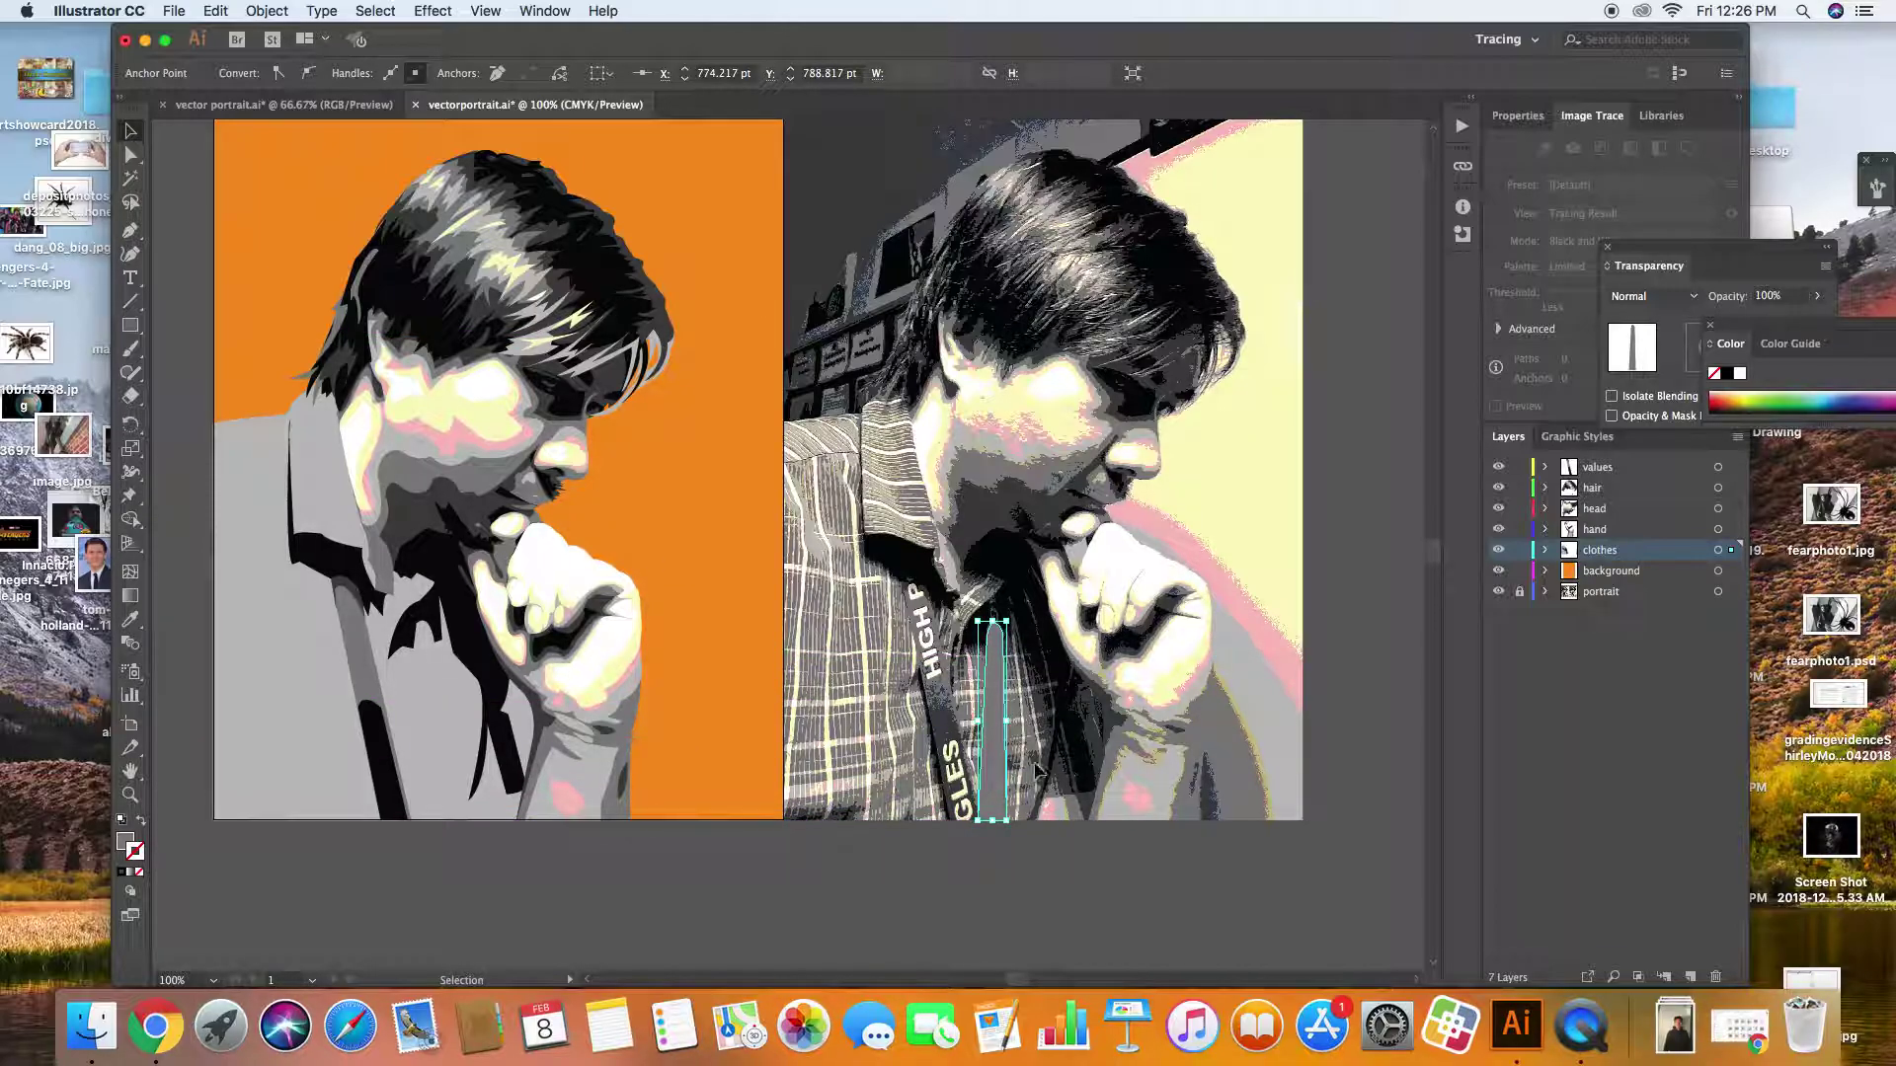
left_click_drag(995, 756, 431, 755)
left_click(397, 855)
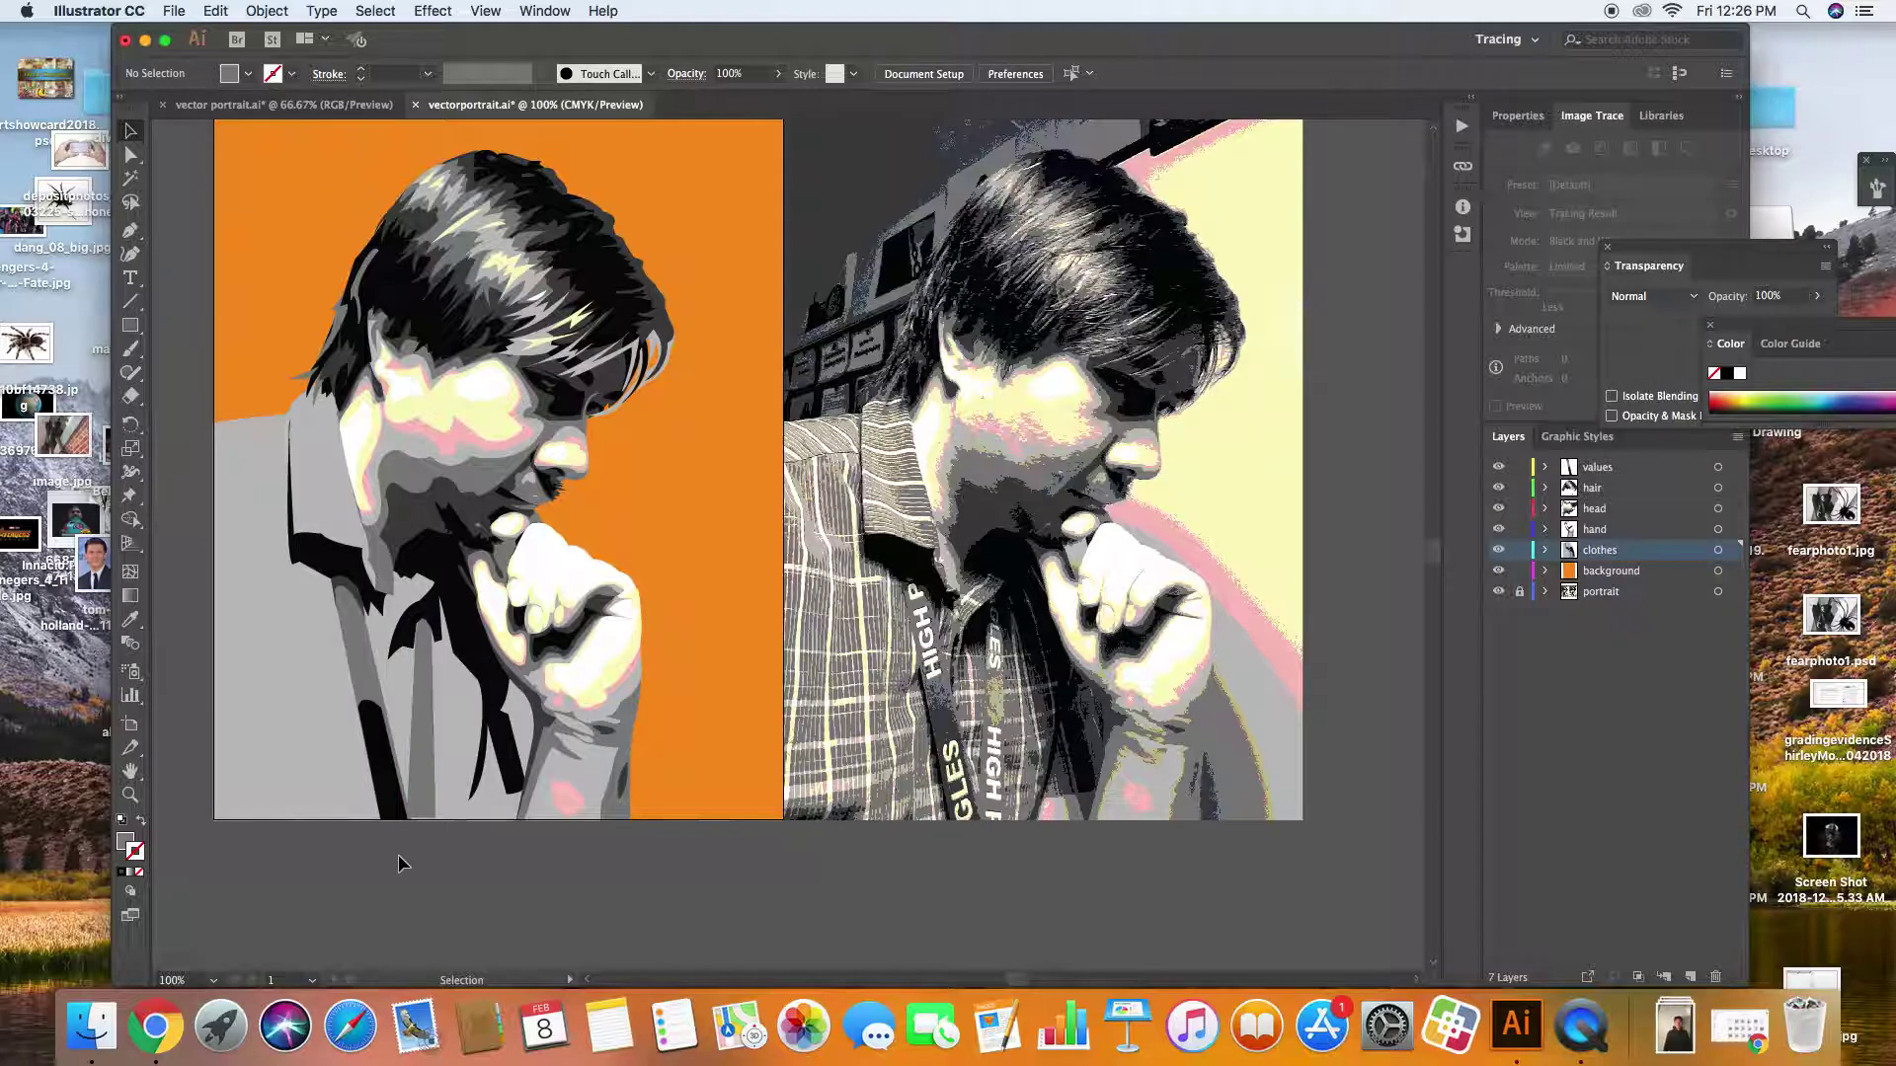
Widen and round the upper end of the second strap by adjusting its anchor points with Direct Selection
left_click(422, 802)
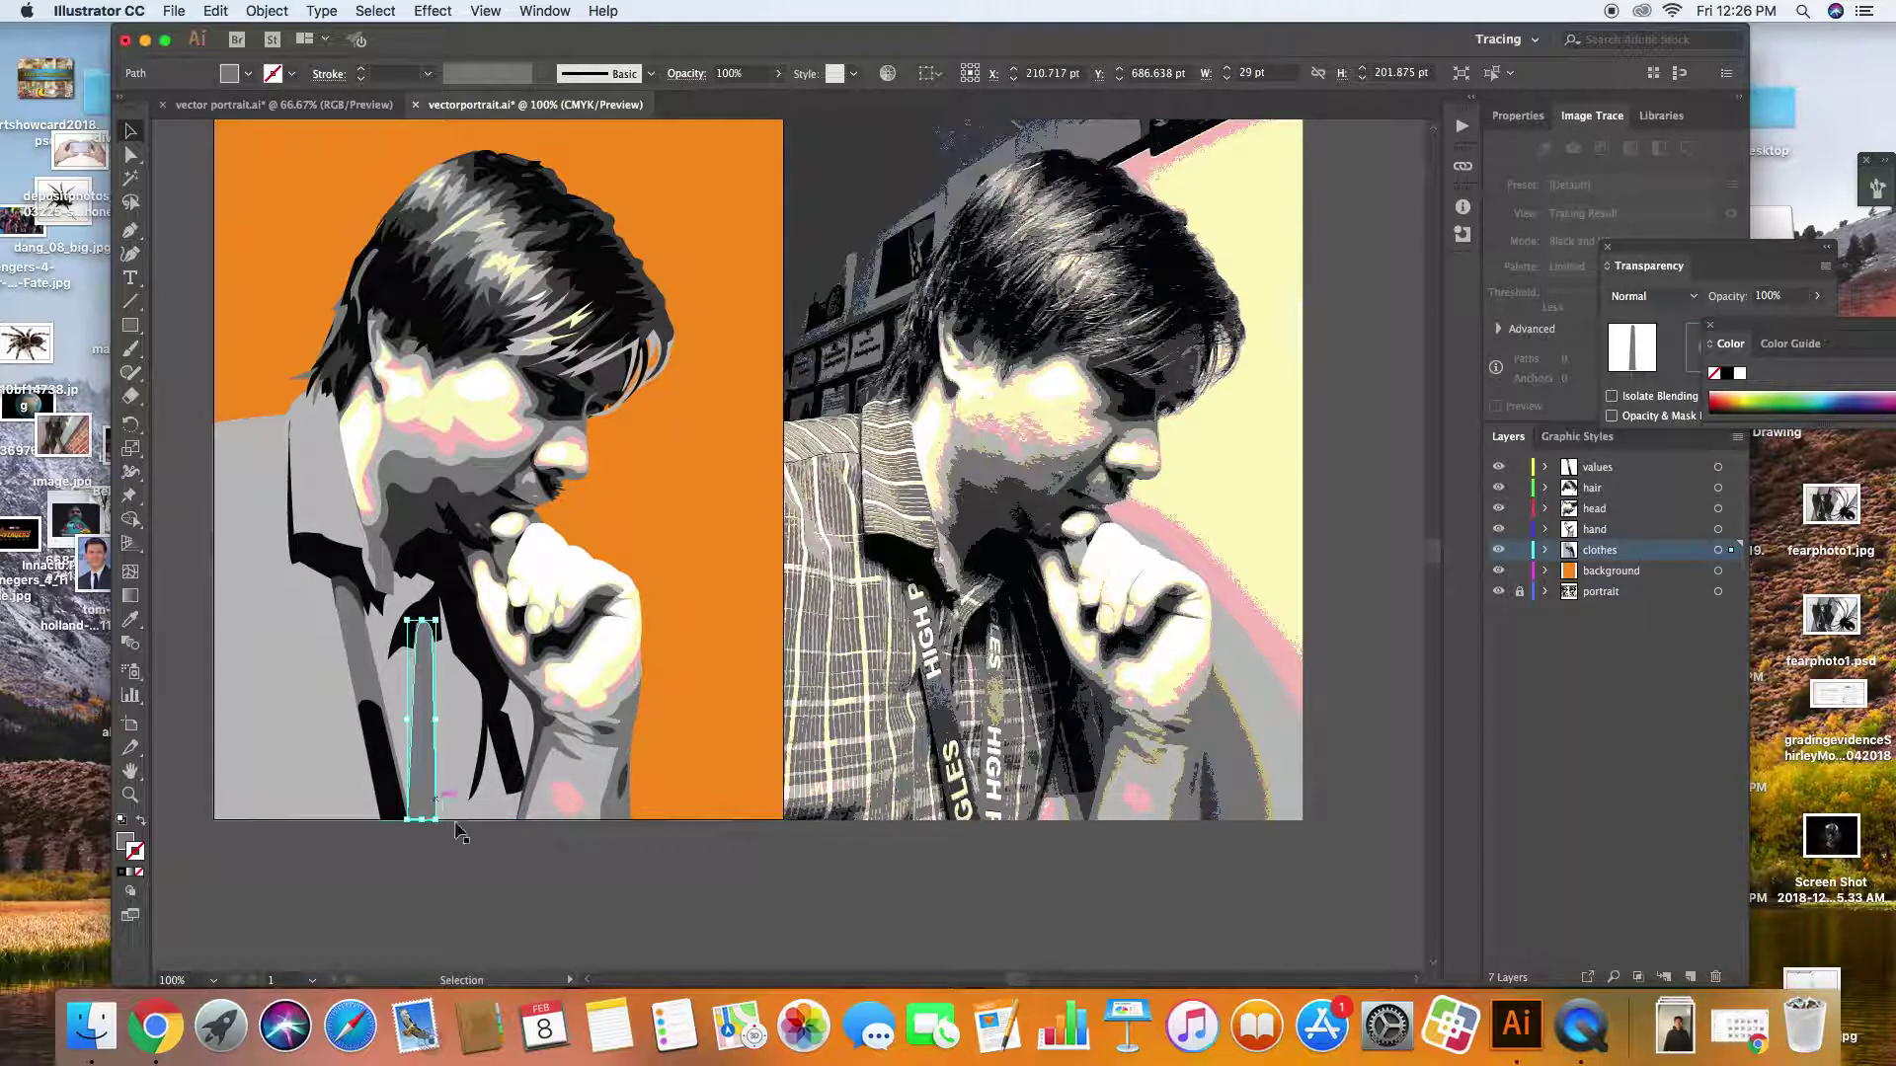
left_click(415, 632)
key("a")
key("super+equal")
key("super+equal")
key("v")
left_click(233, 427)
left_click(715, 593)
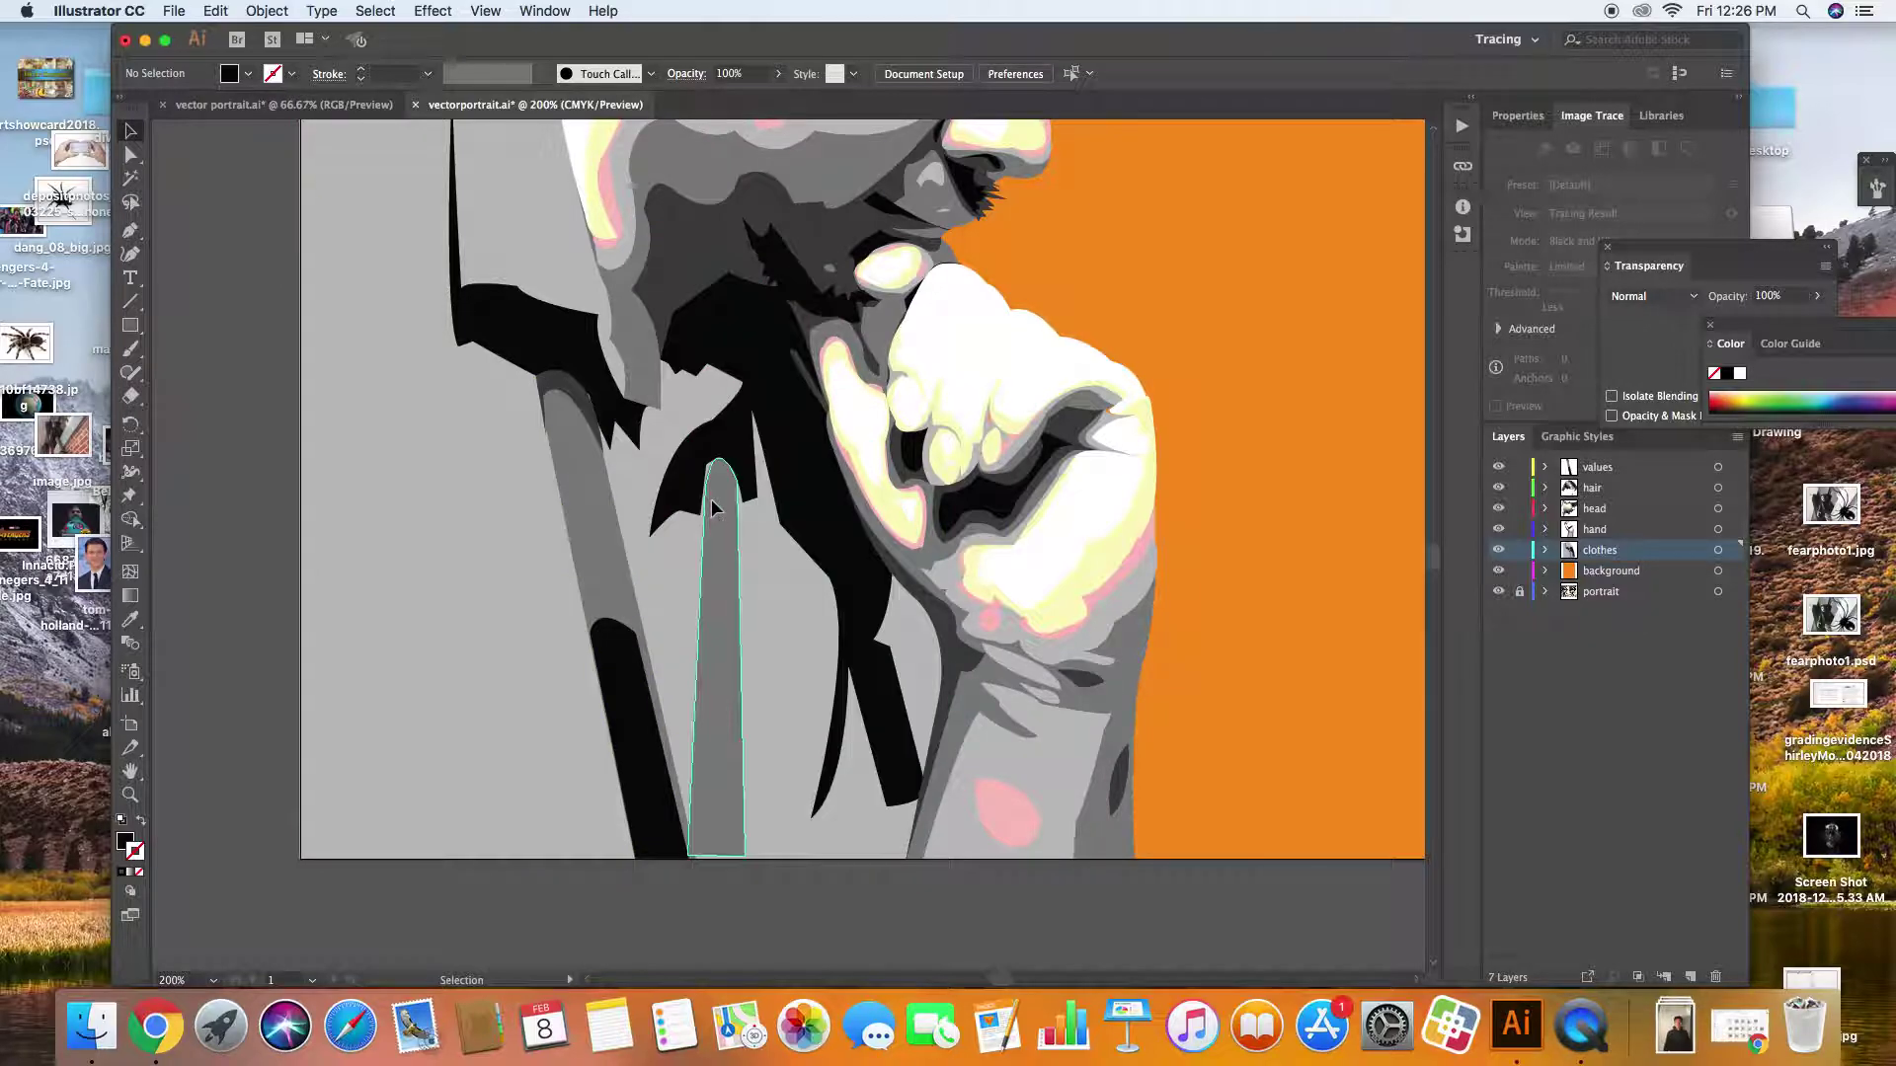
left_click(131, 154)
left_click_drag(706, 488, 725, 486)
left_click(290, 431)
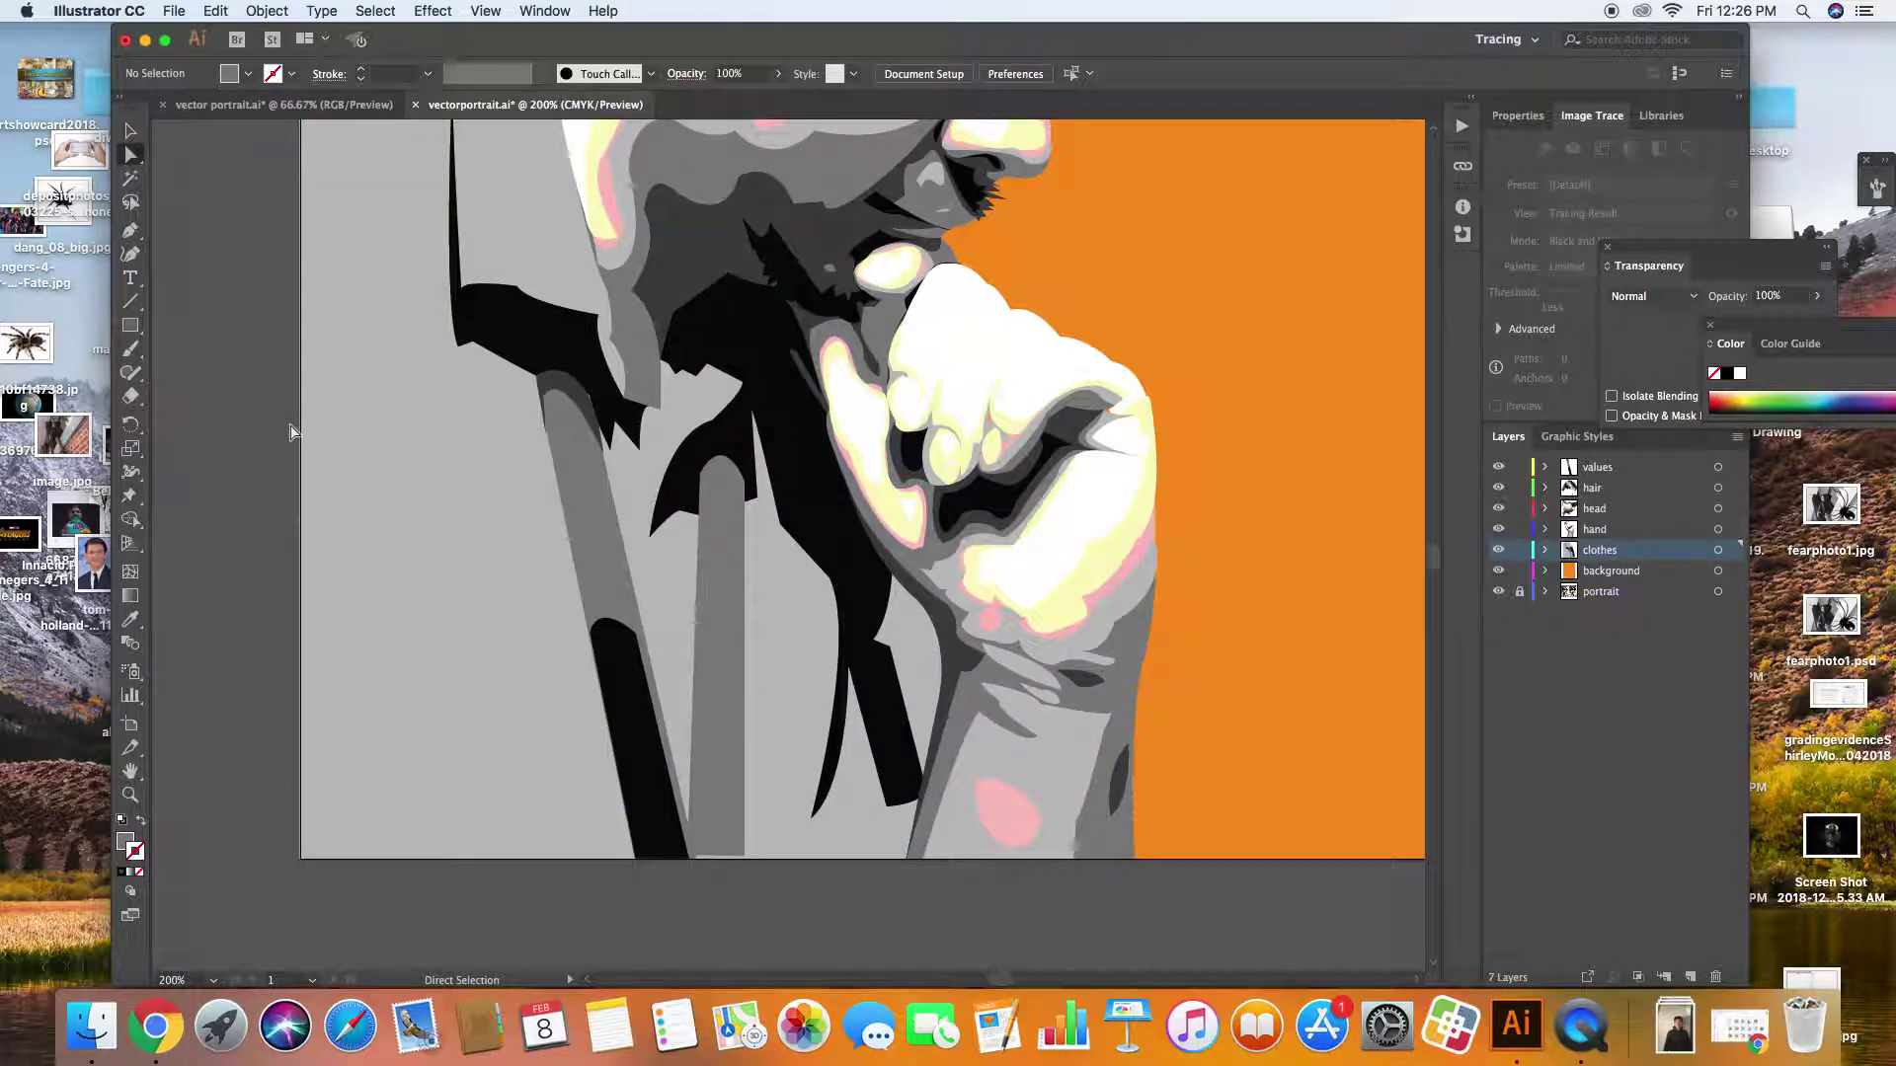
left_click(740, 624)
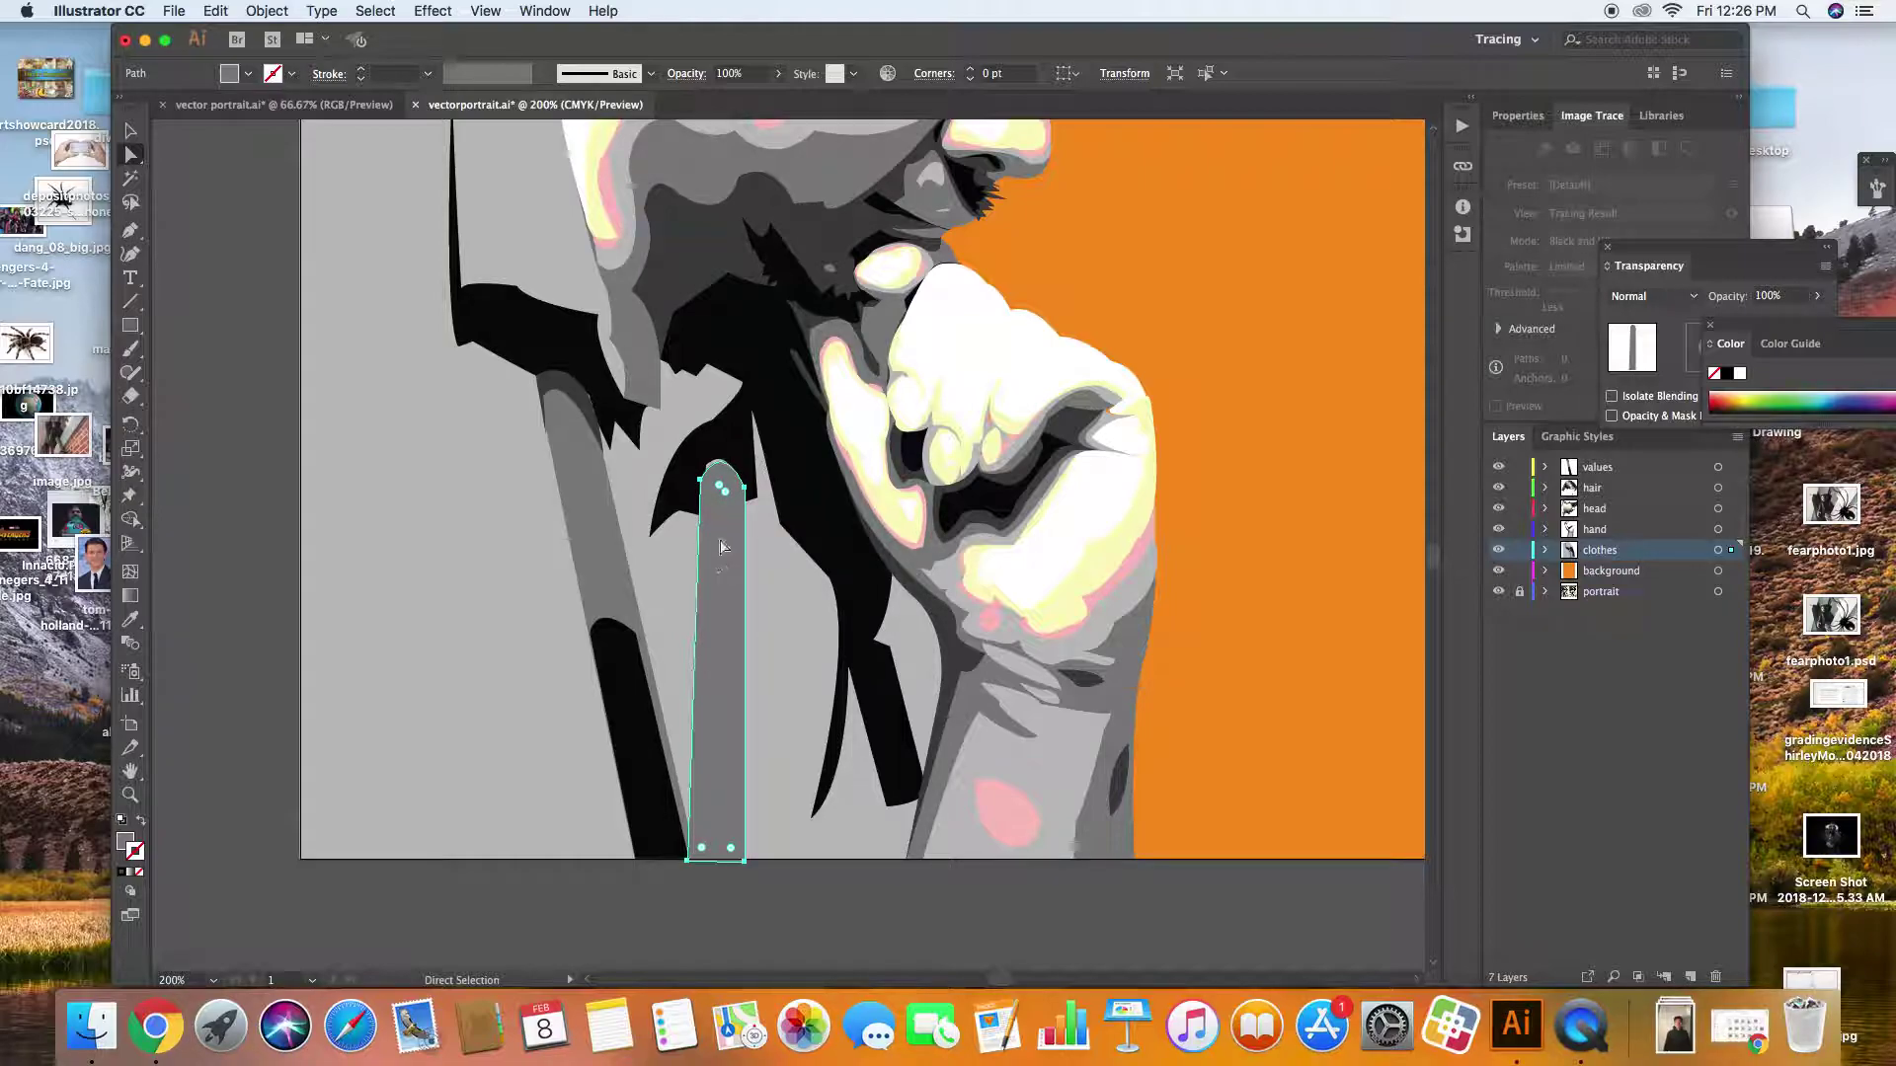
left_click_drag(709, 480, 718, 432)
left_click(261, 506)
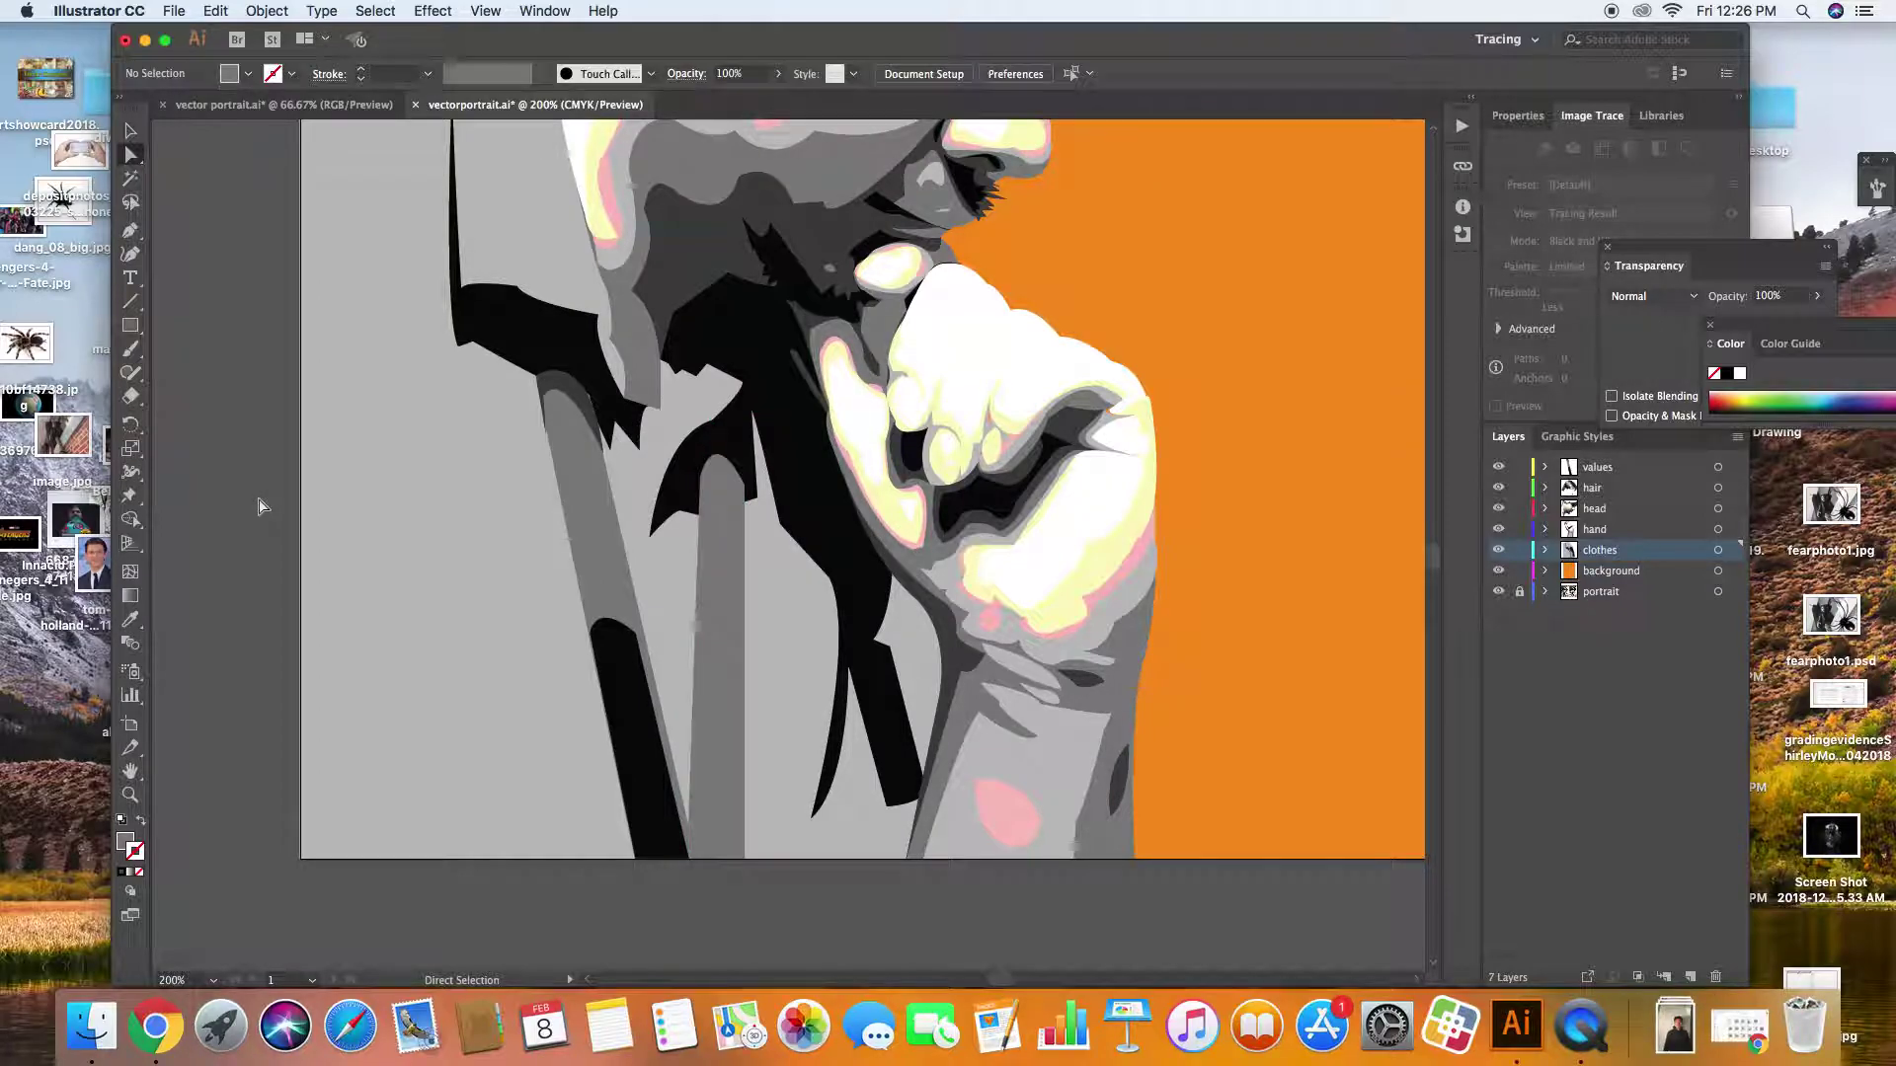
key("super+minus")
key("super+minus")
left_click(139, 773)
left_click_drag(758, 553, 586, 637)
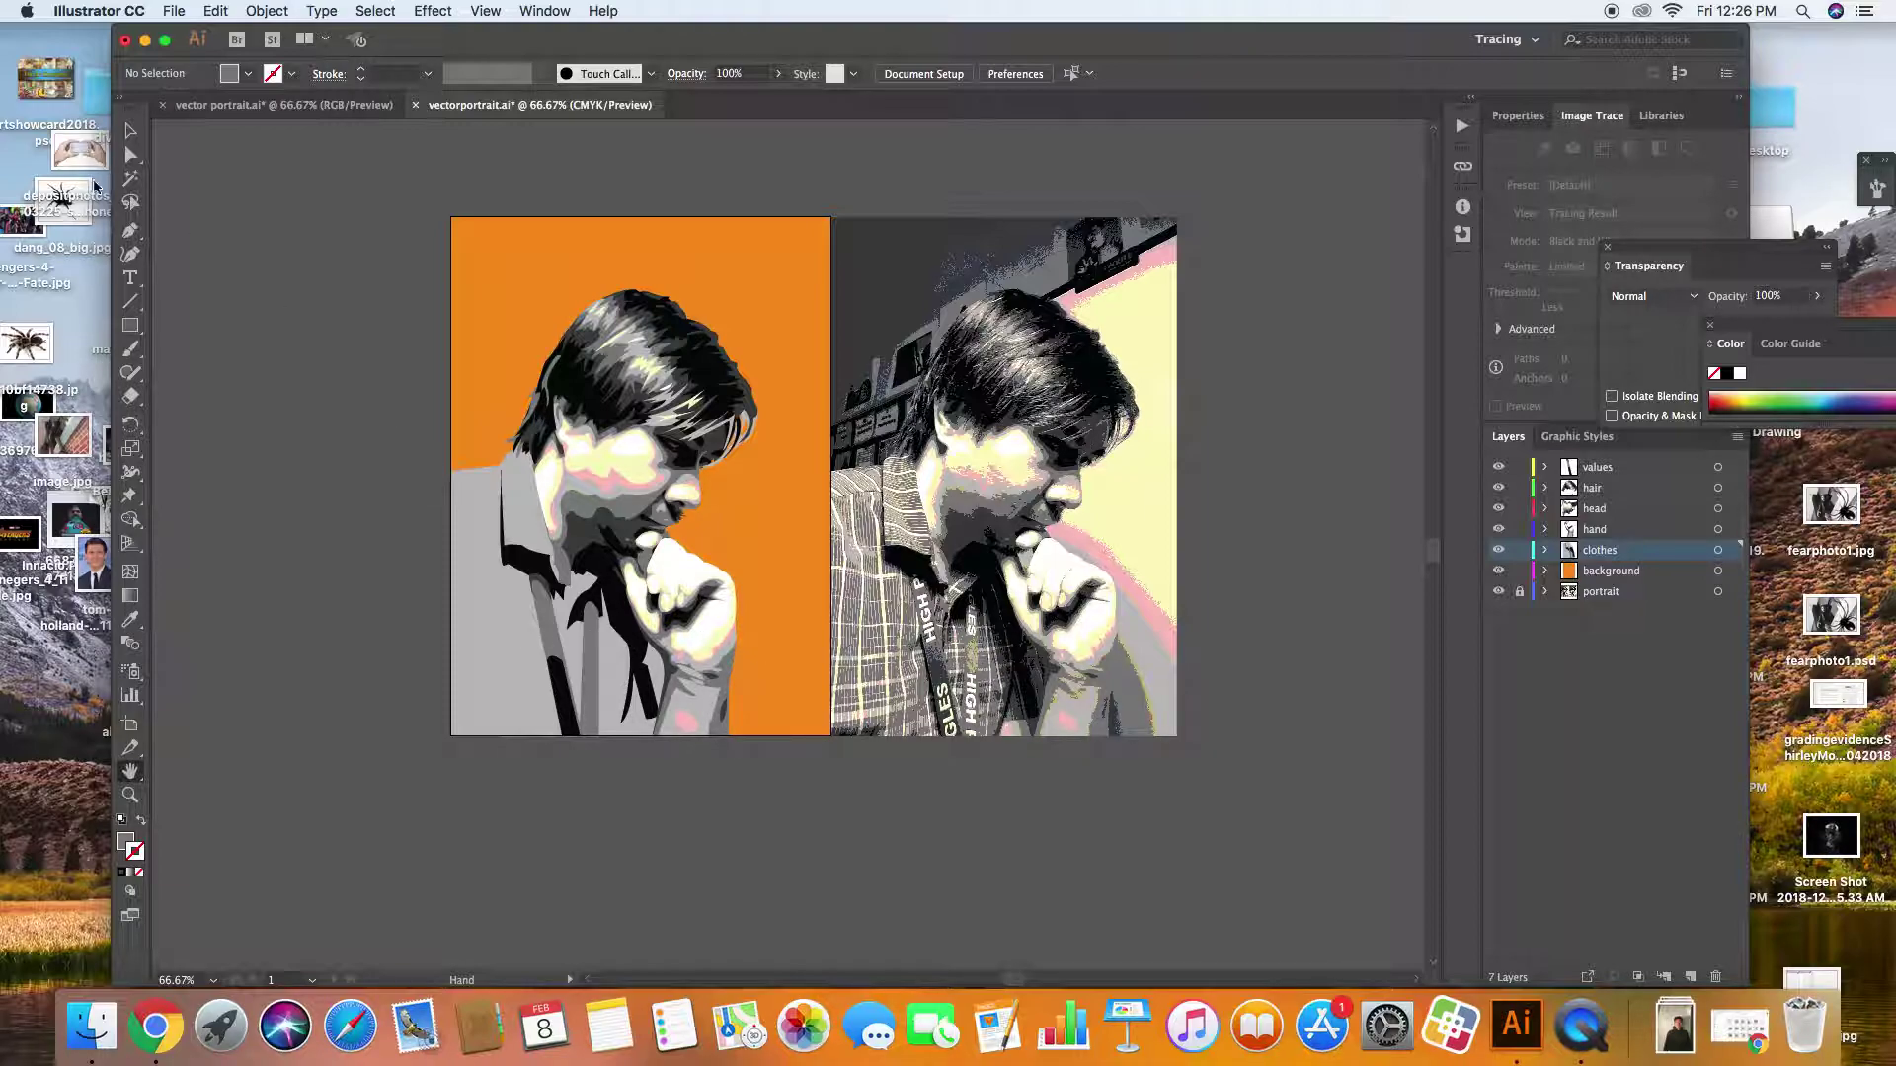
left_click(128, 135)
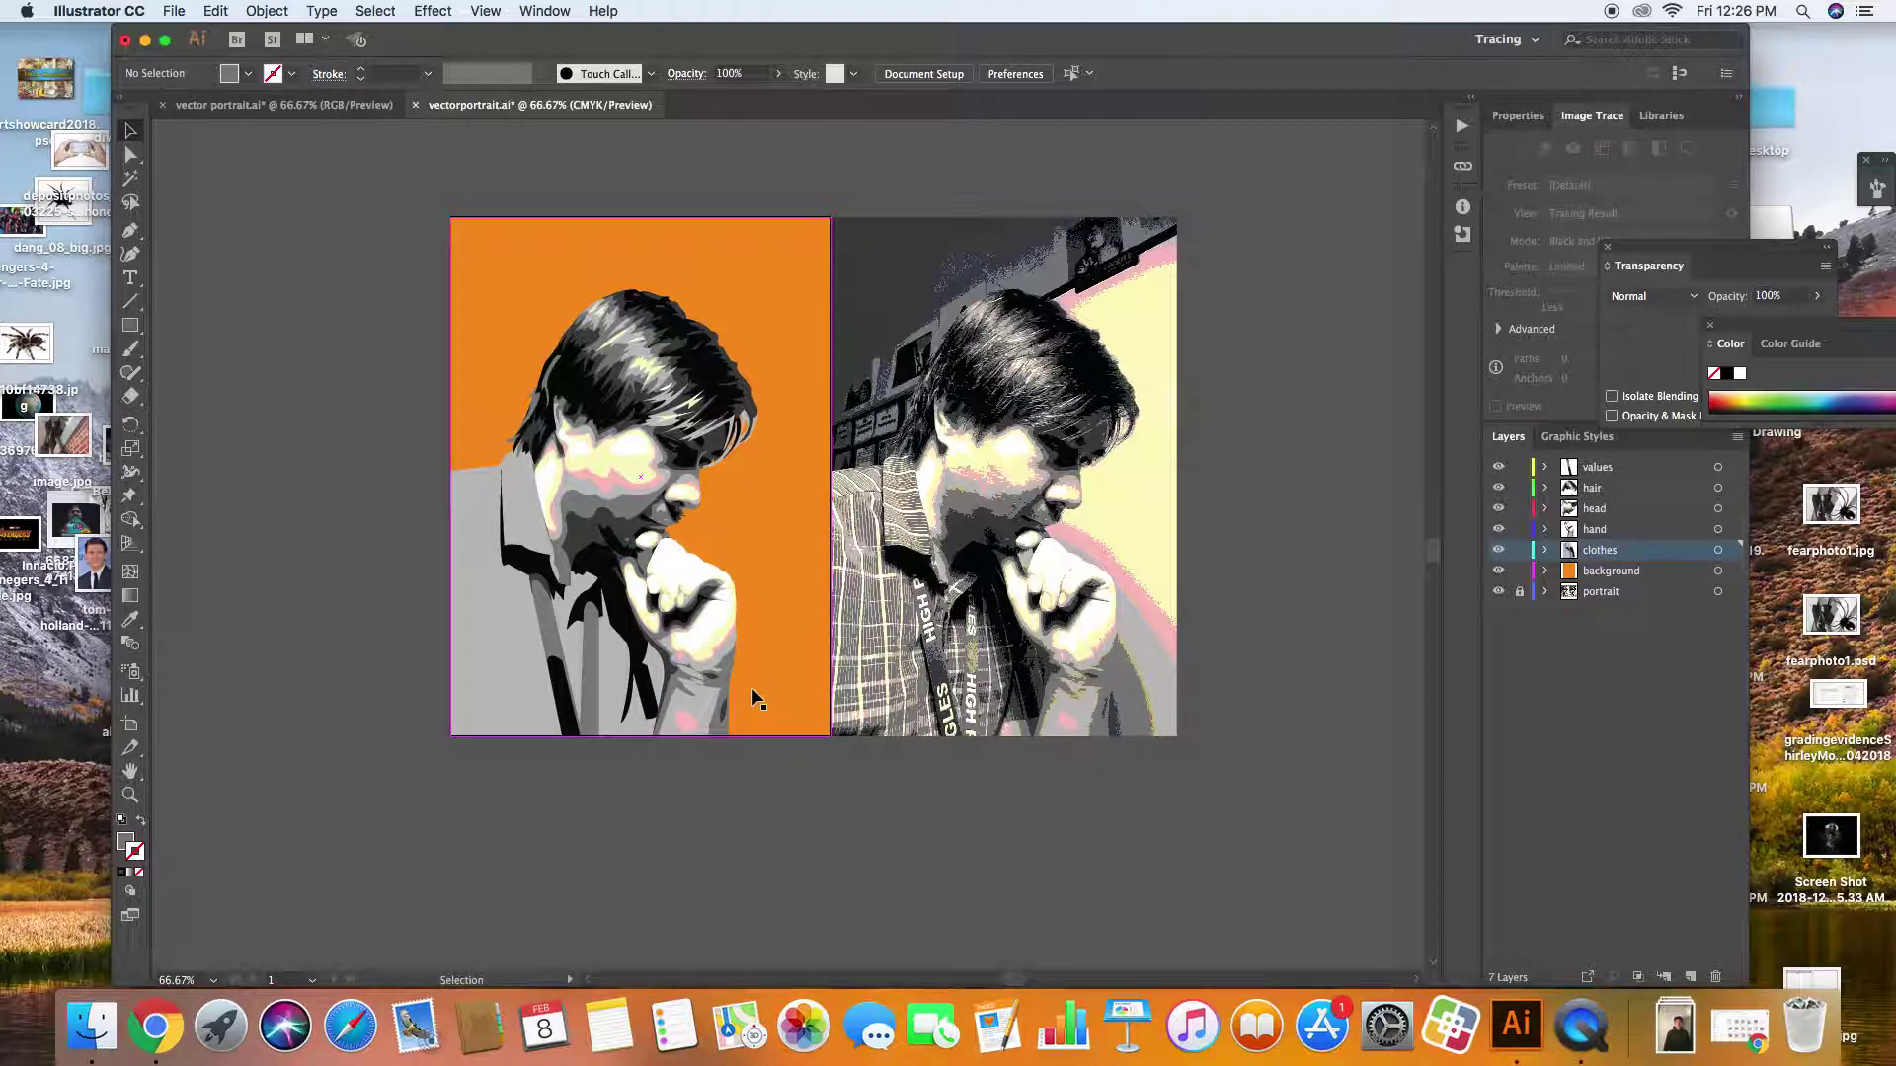
key("super+equal")
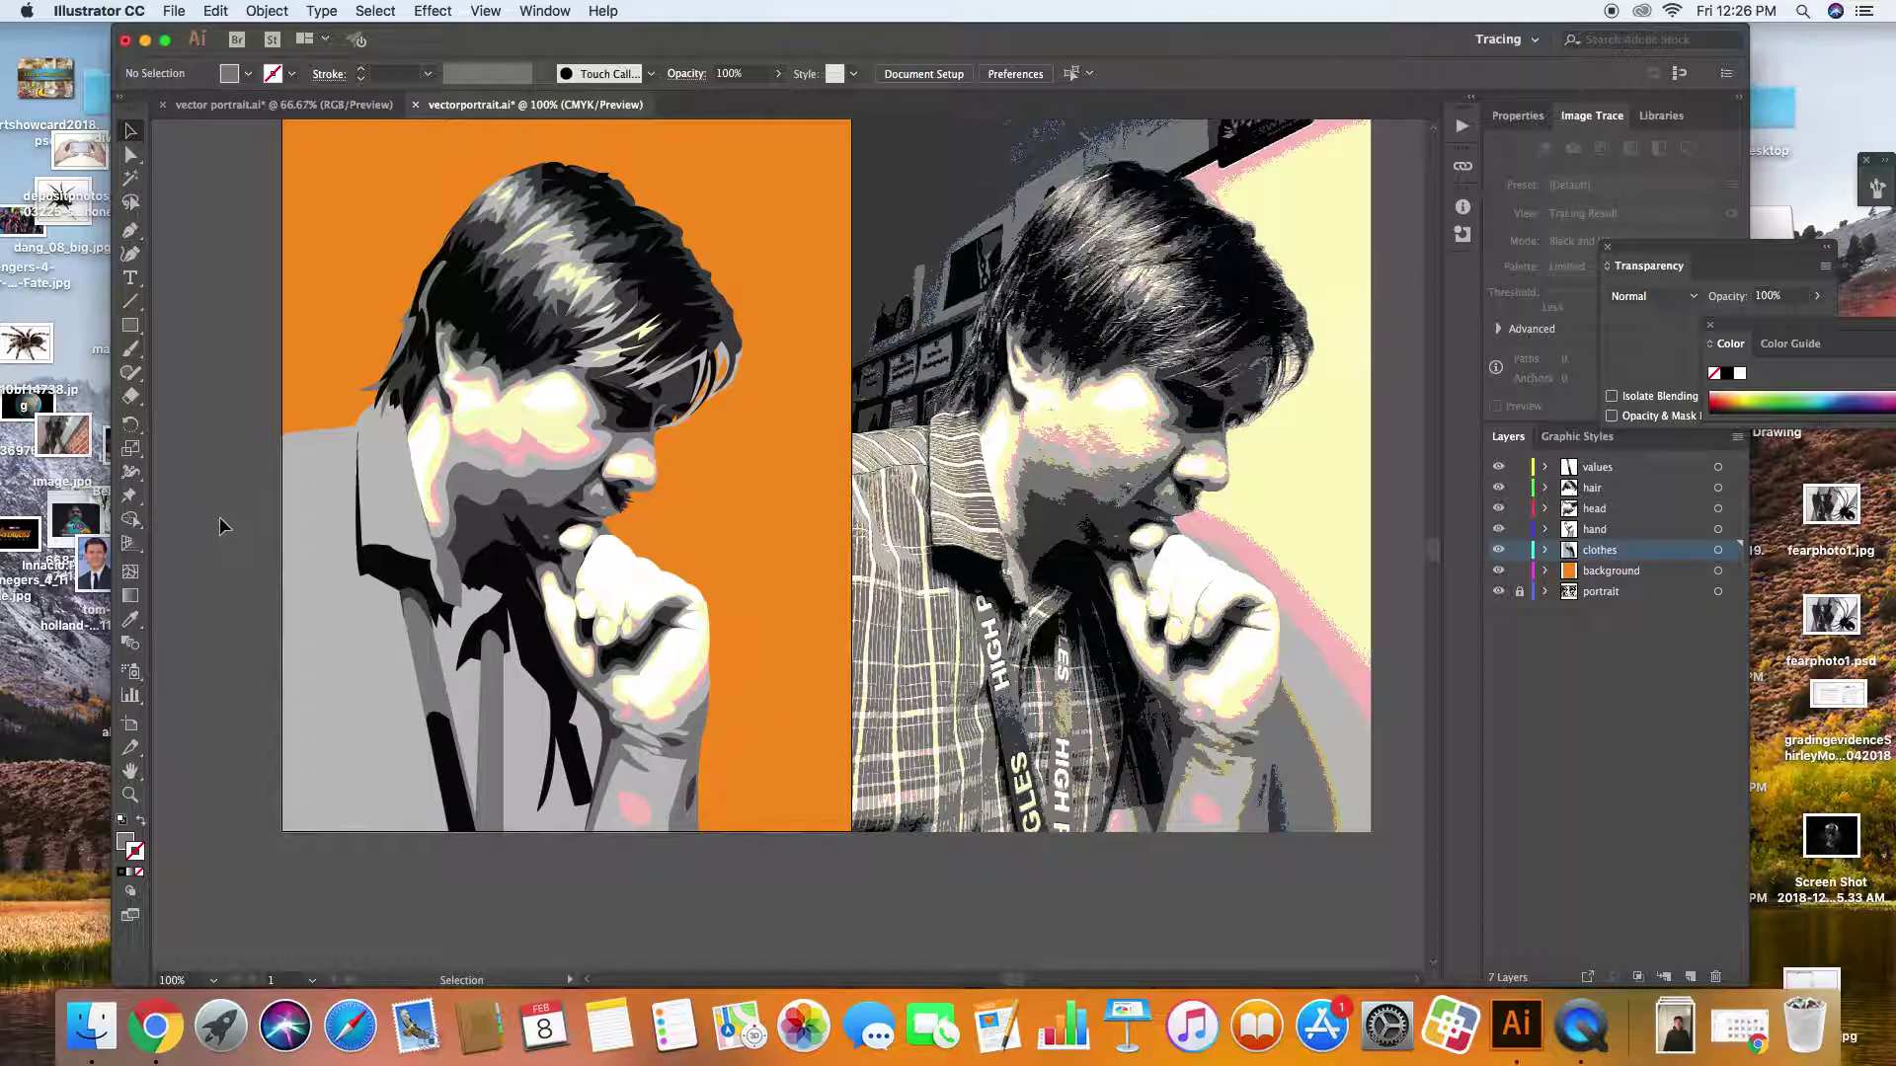
left_click(135, 235)
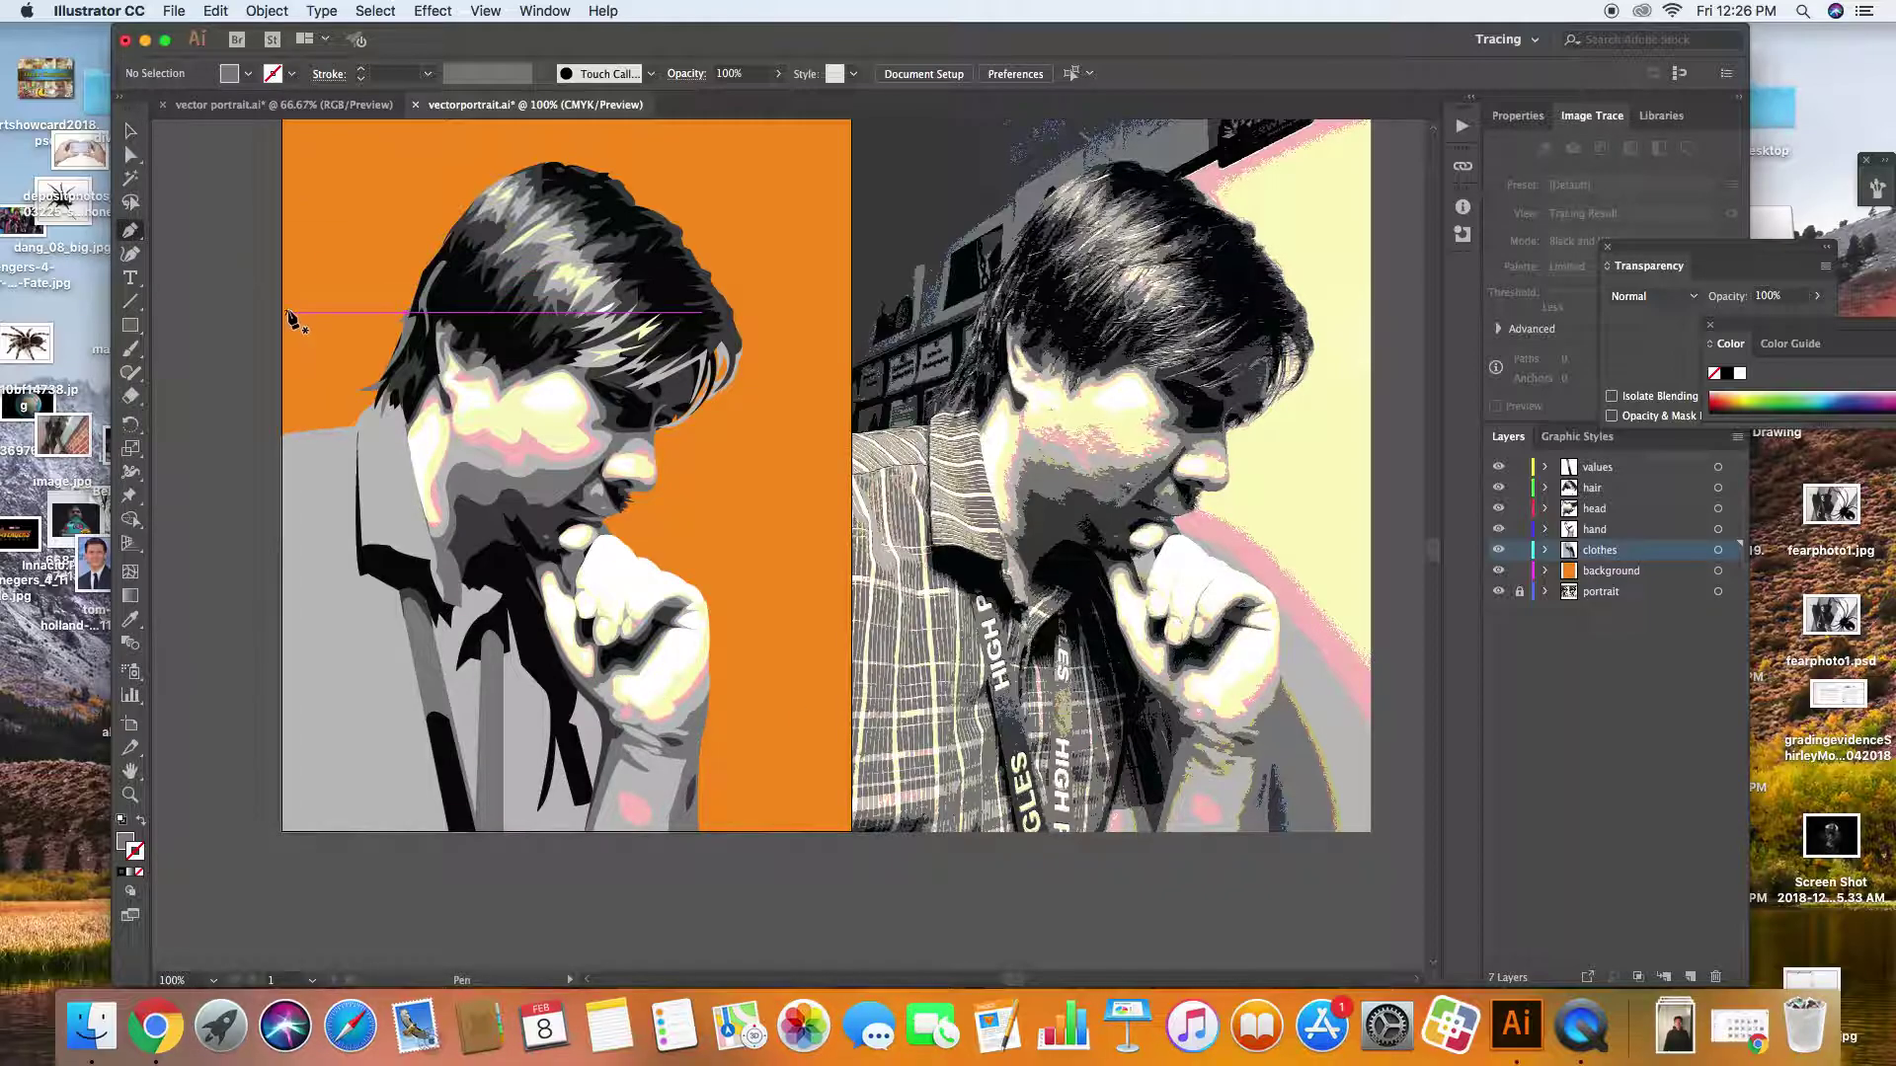